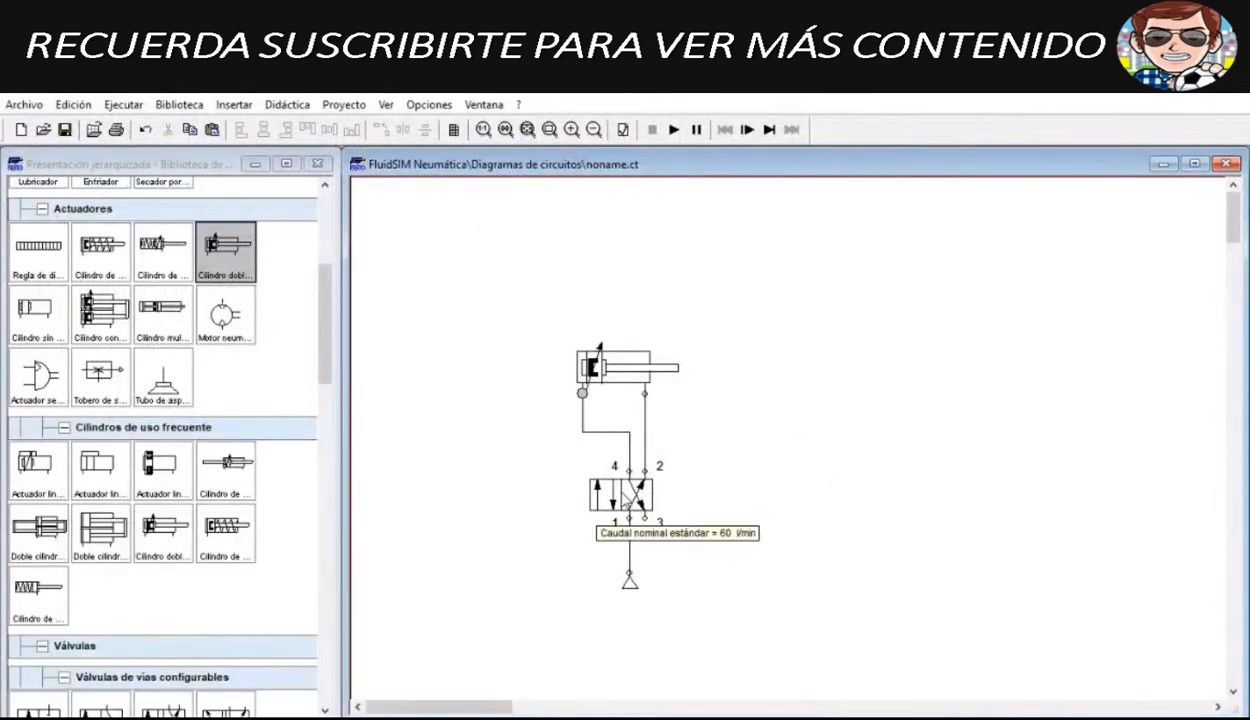
Step: Set the 4/n-way valve's left muscular actuation to the mushroom push-button and check it against Circuito A in the guide
click(625, 497)
double_click(625, 497)
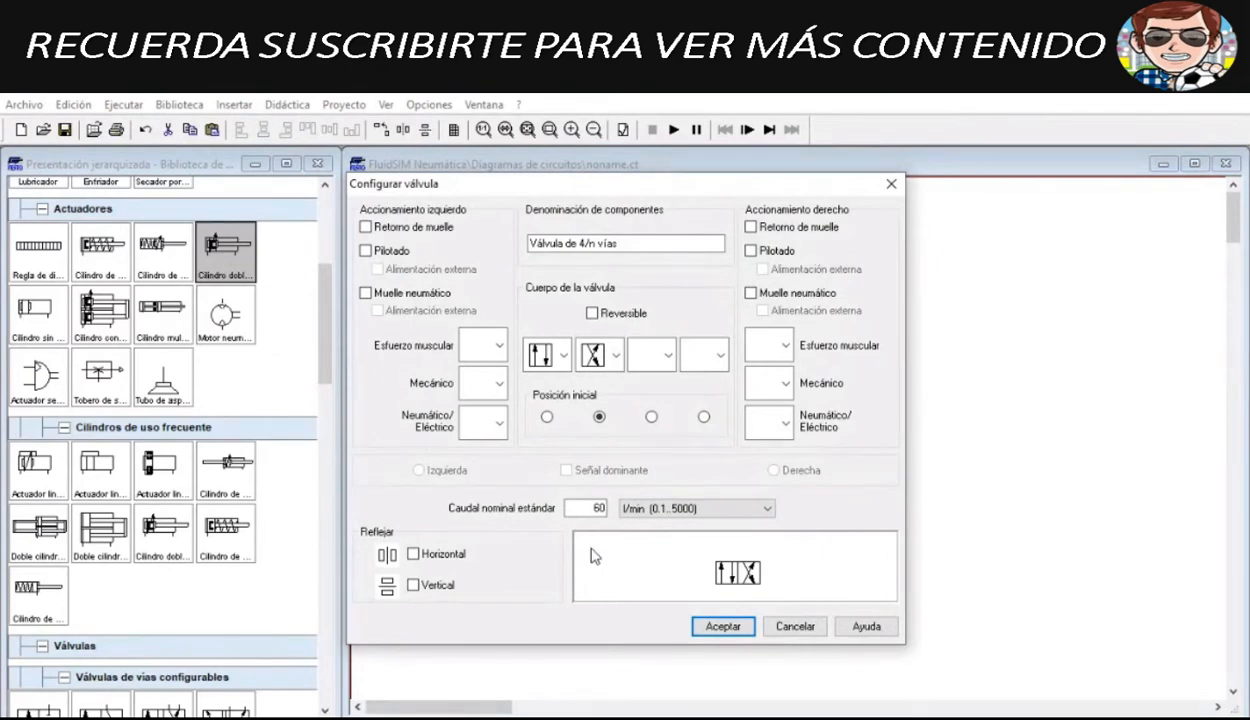
click(493, 344)
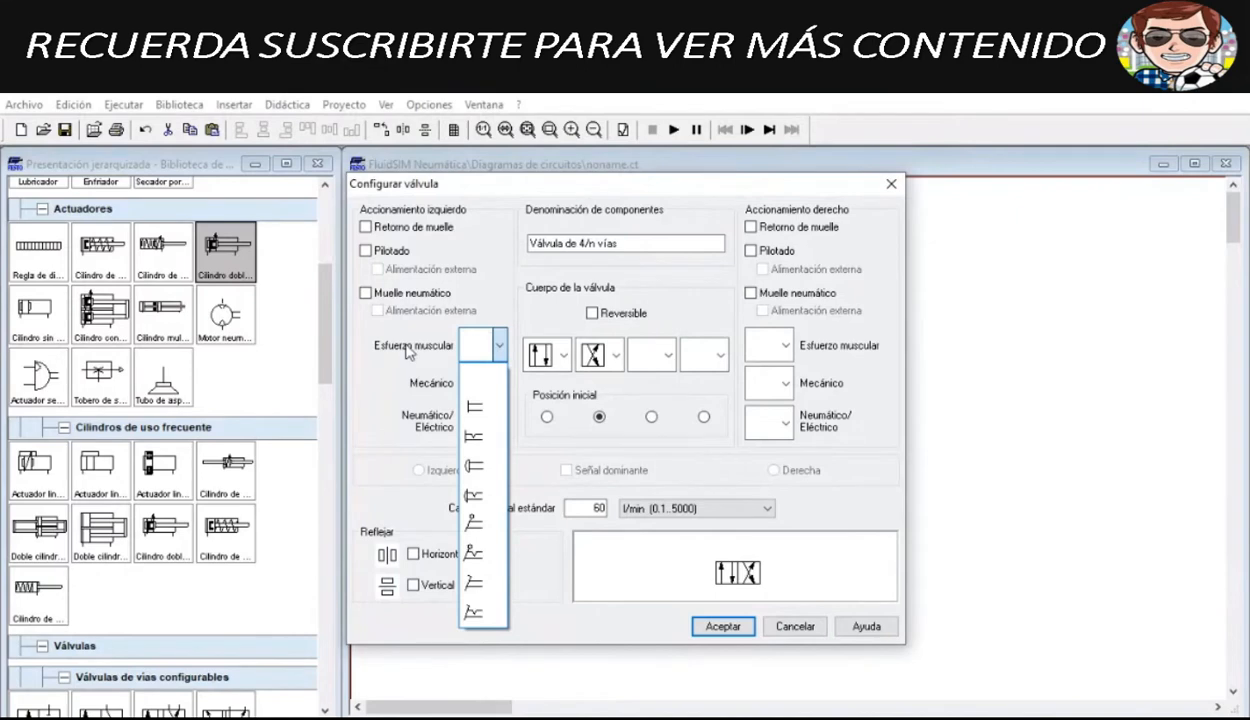
click(477, 470)
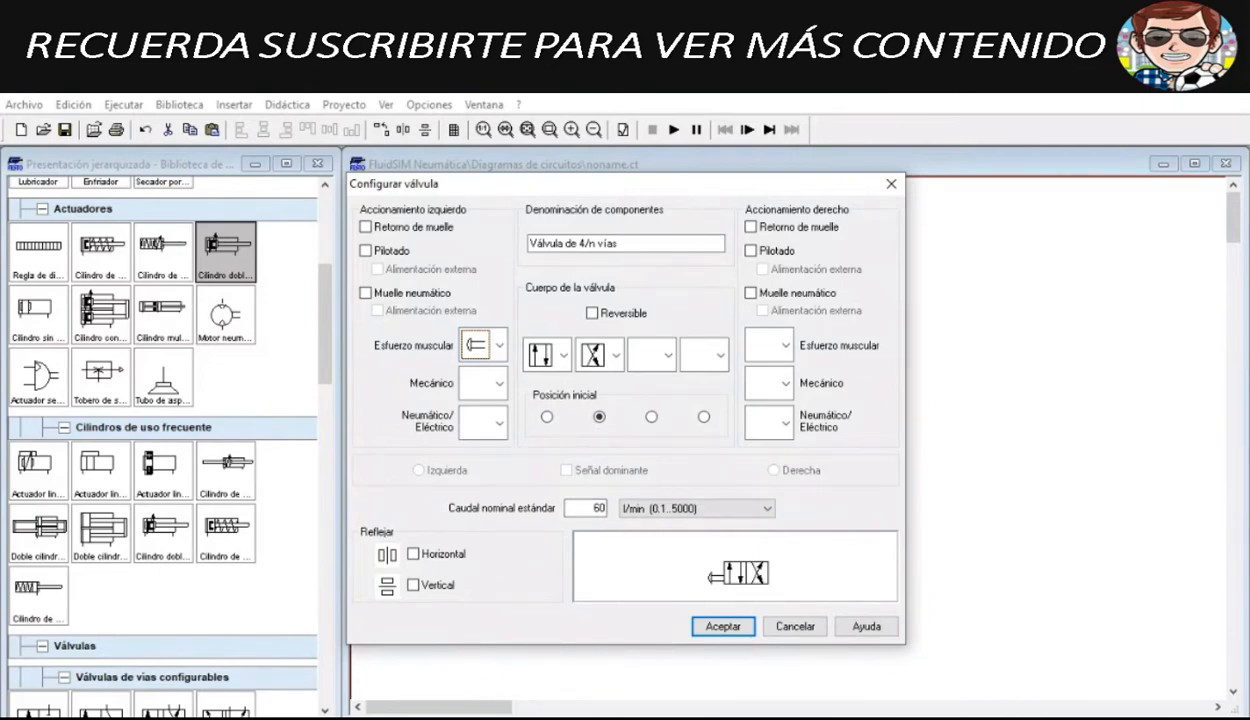
key(alt+Tab)
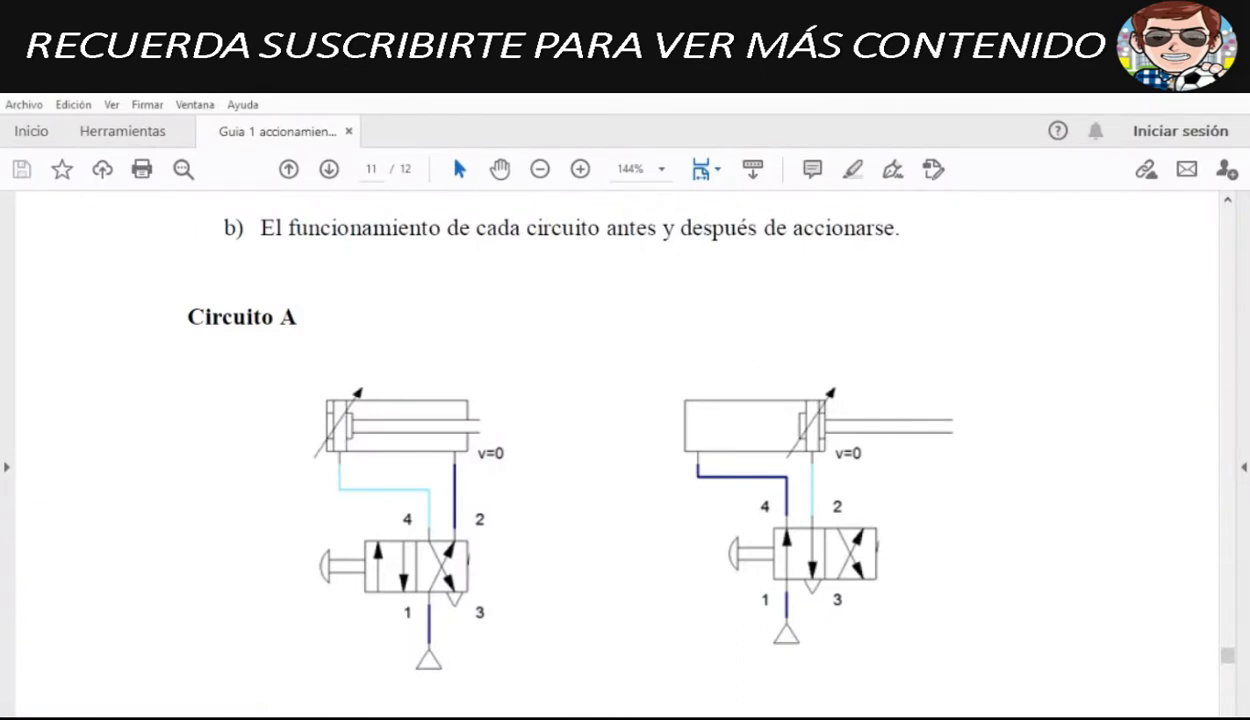
key(alt+Tab)
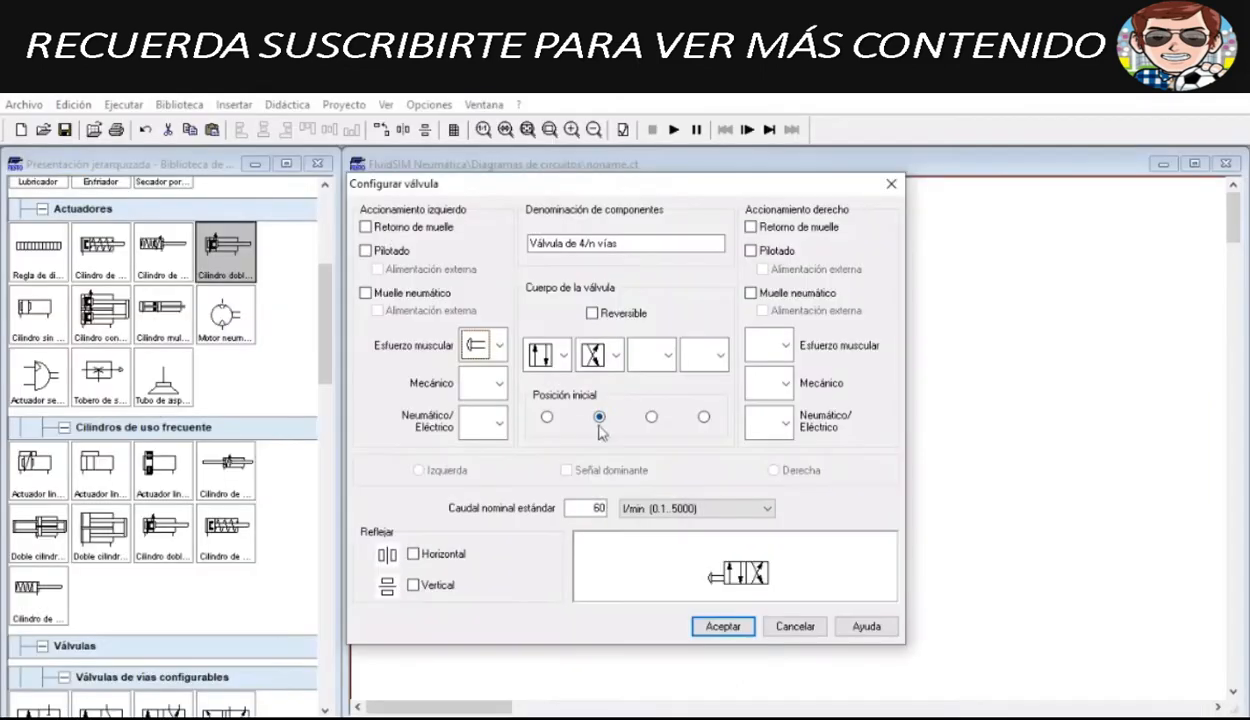
Step: Try the first position as the valve's initial position, compare it with the guide, and restore the second position
click(547, 417)
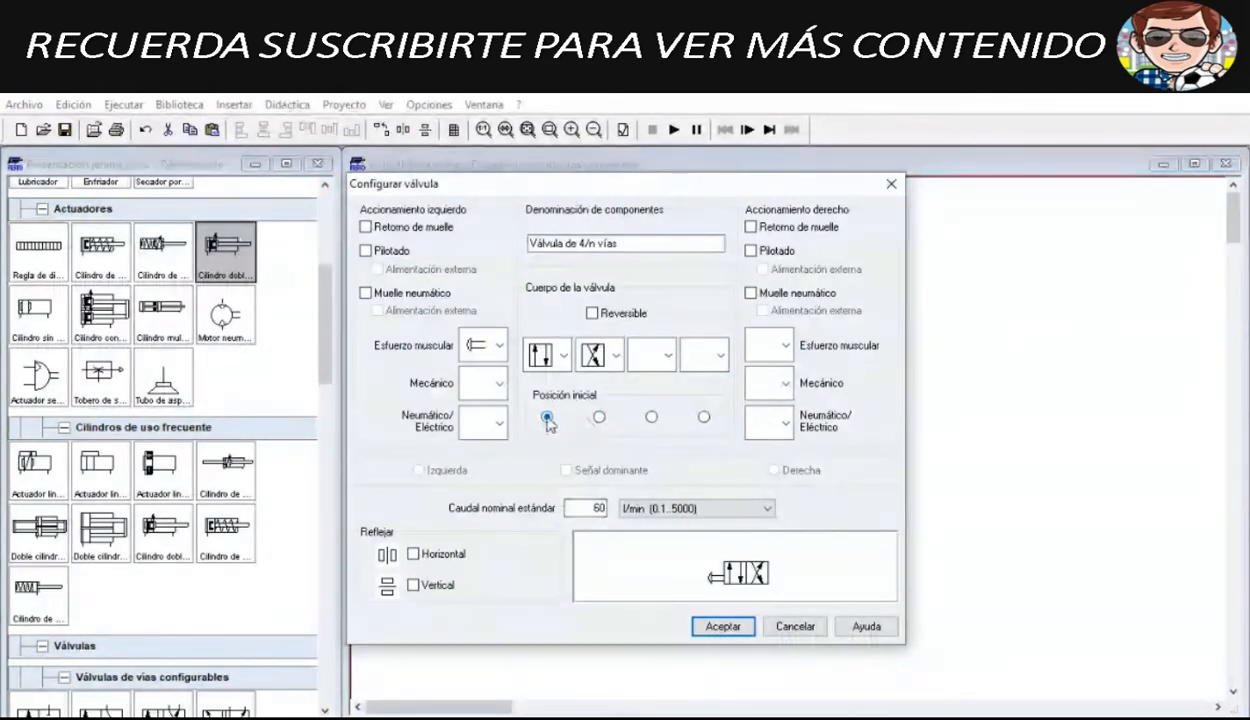
key(alt+Tab)
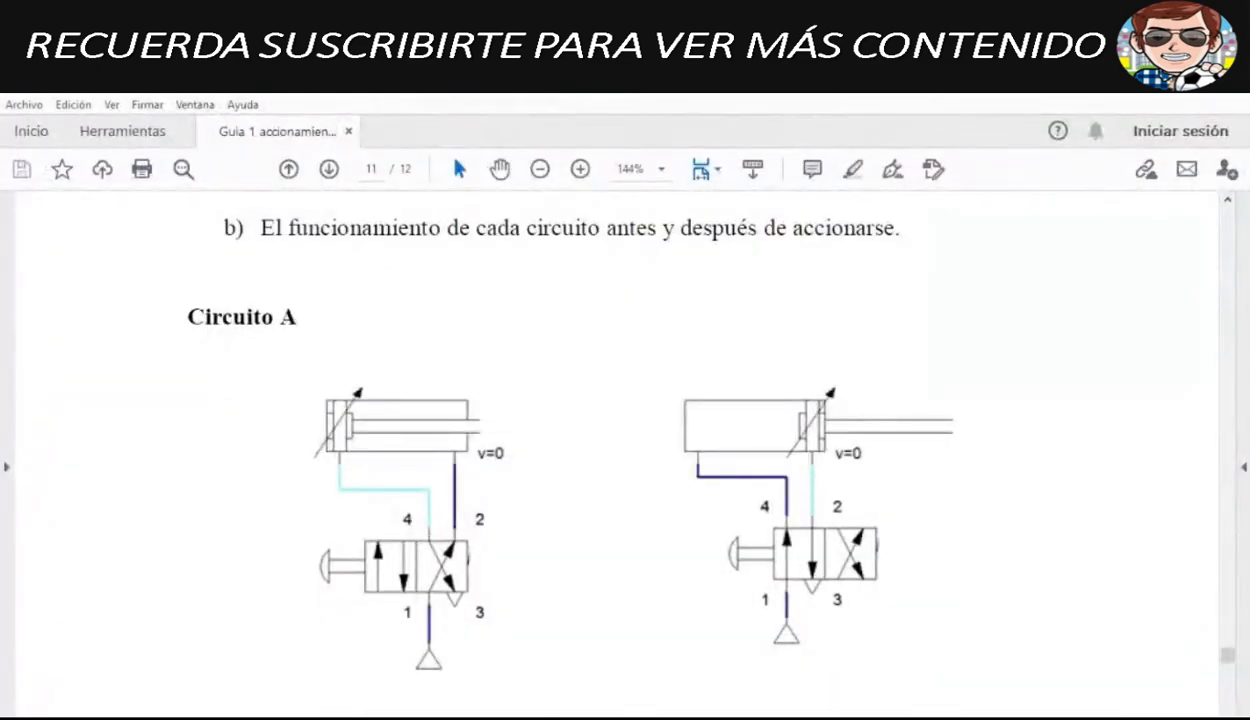
key(alt+Tab)
click(596, 415)
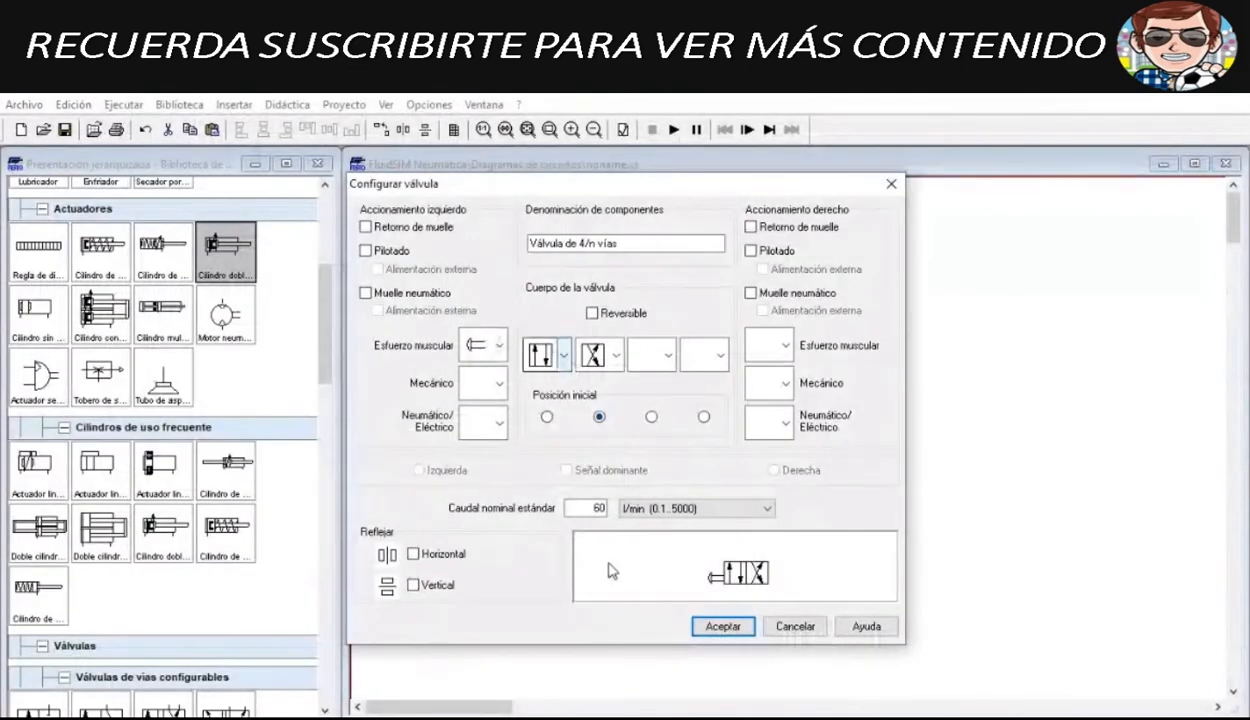
Step: Compare the configured valve body, initial position and actuation with the Circuito A diagrams in the PDF guide
key(alt+Tab)
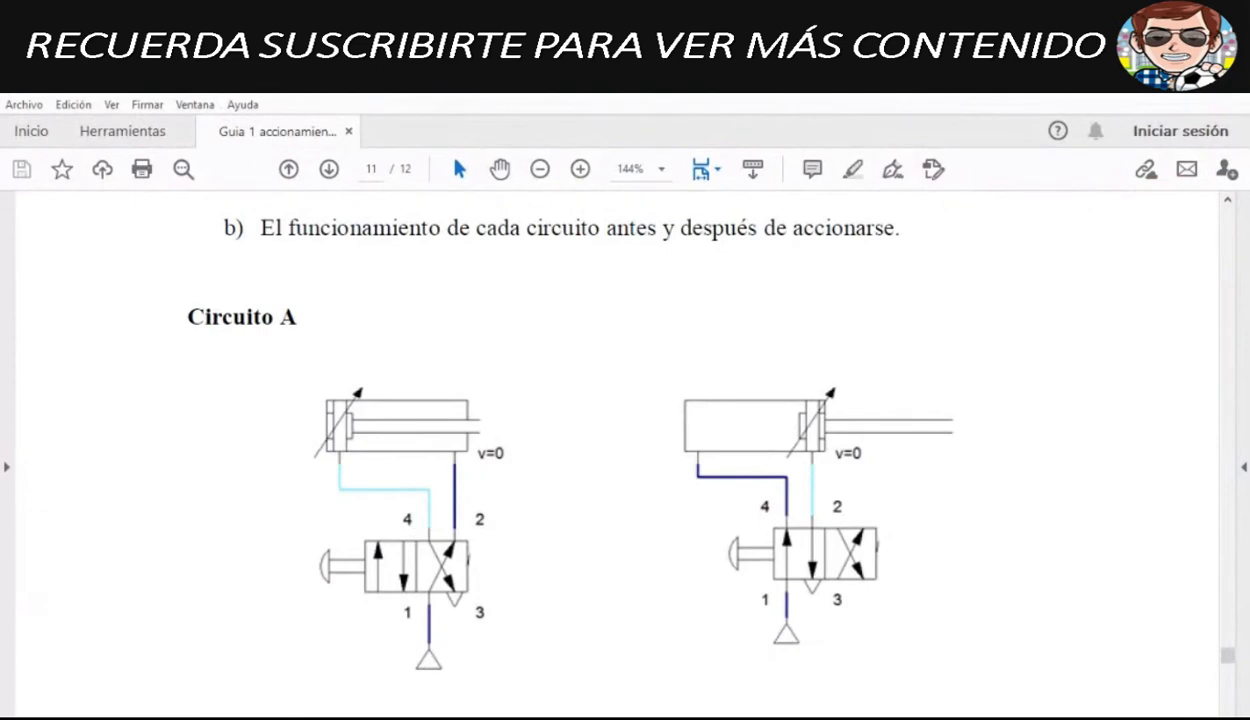
key(alt+Tab)
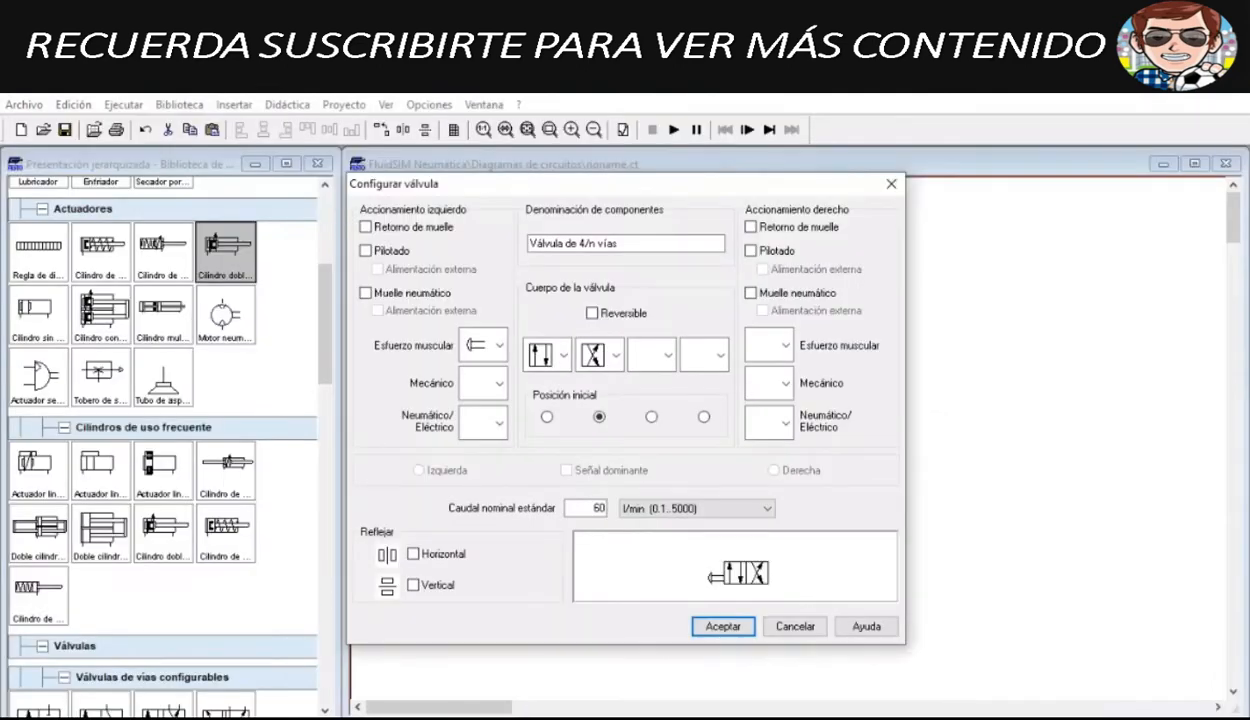
key(alt+Tab)
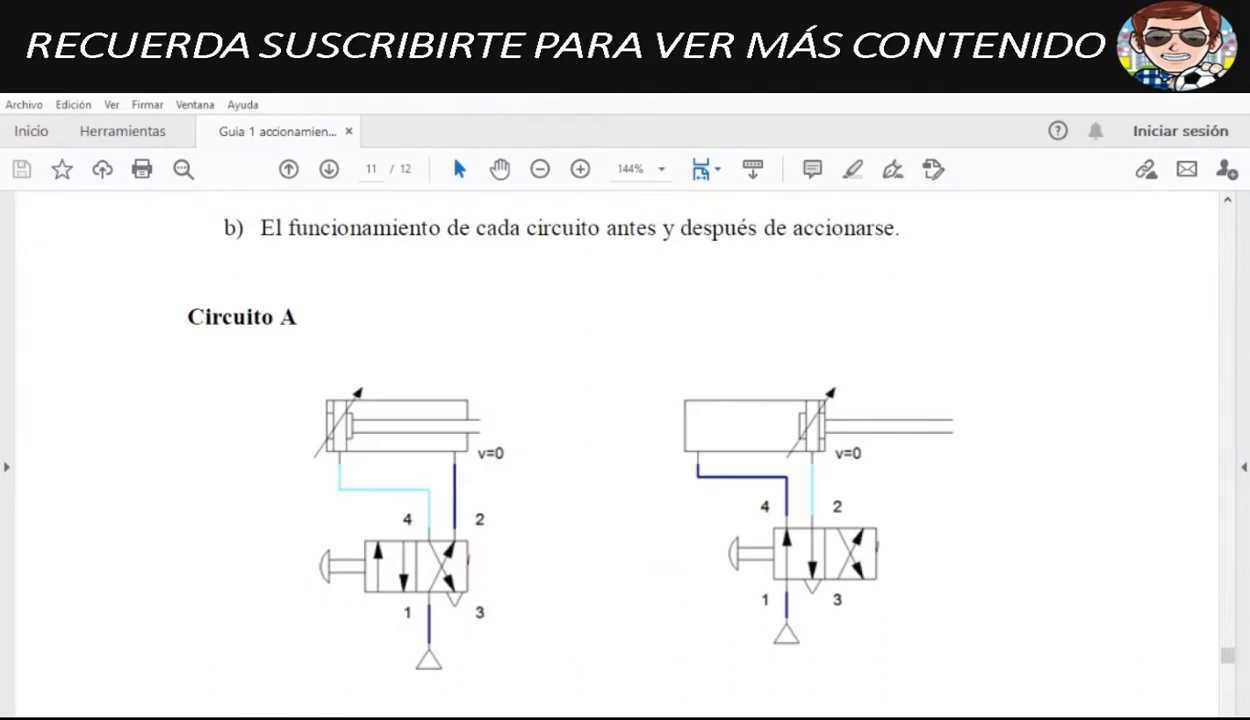
key(alt+Tab)
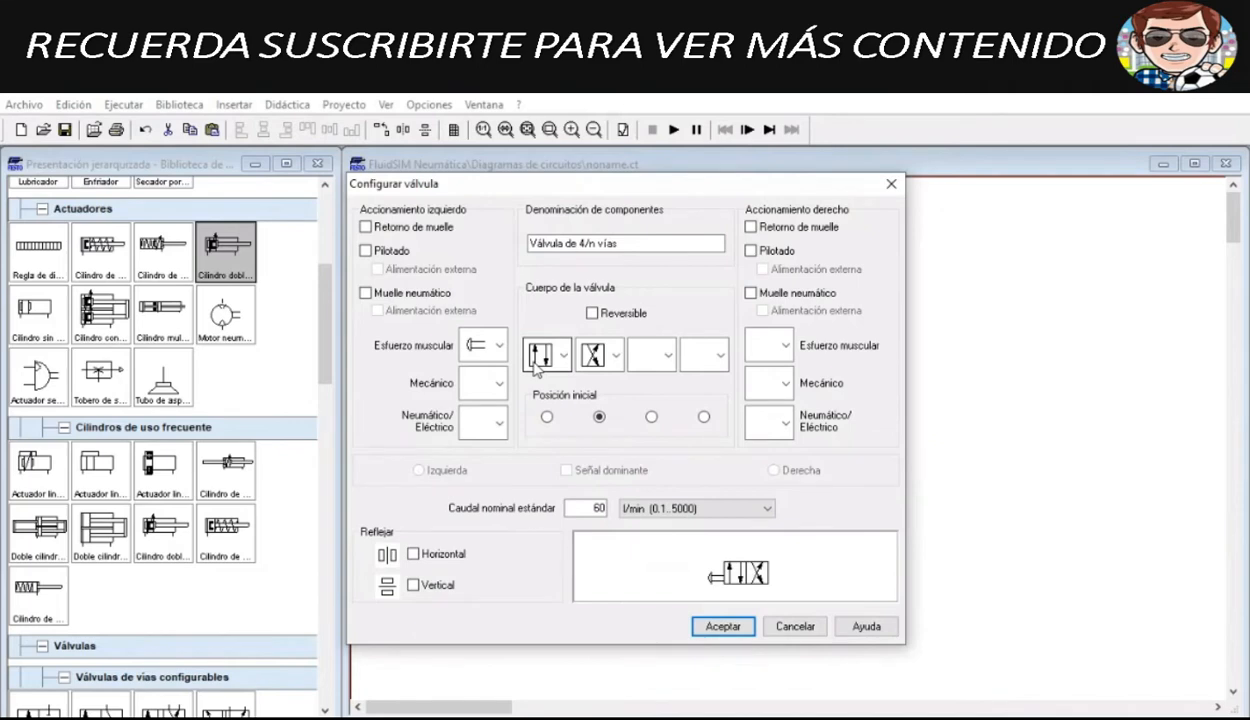
click(655, 717)
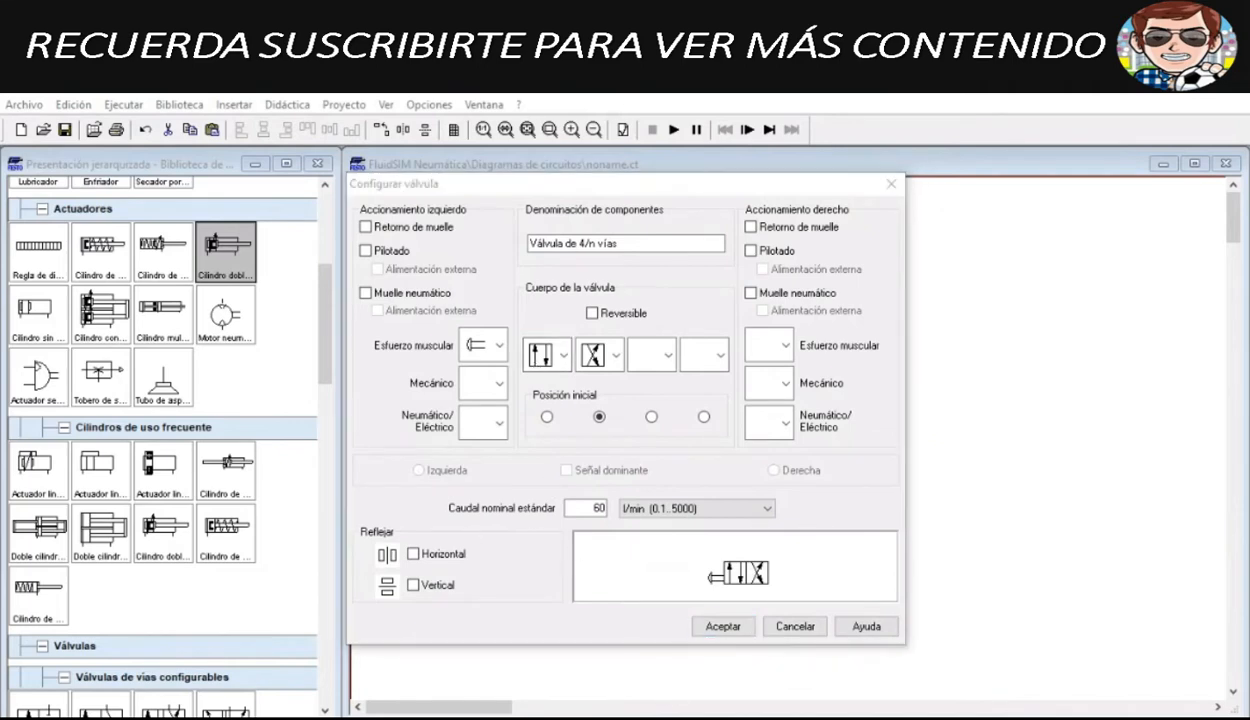
key(alt+Tab)
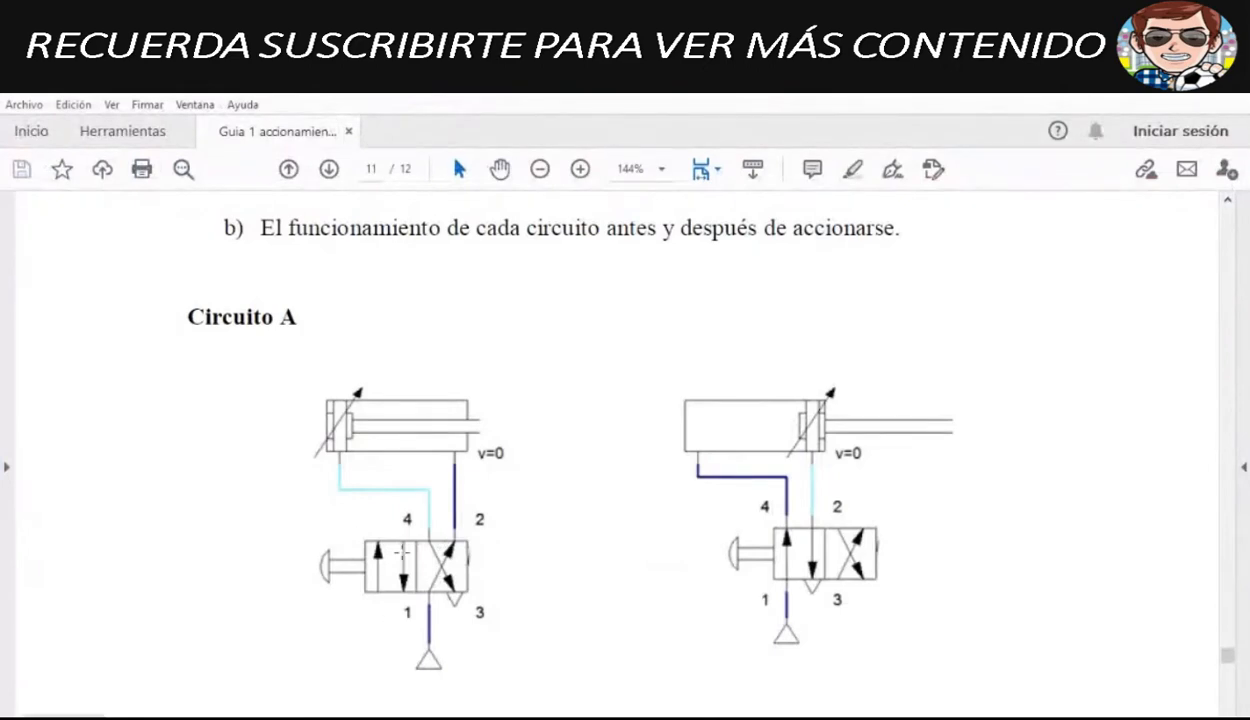
key(alt+Tab)
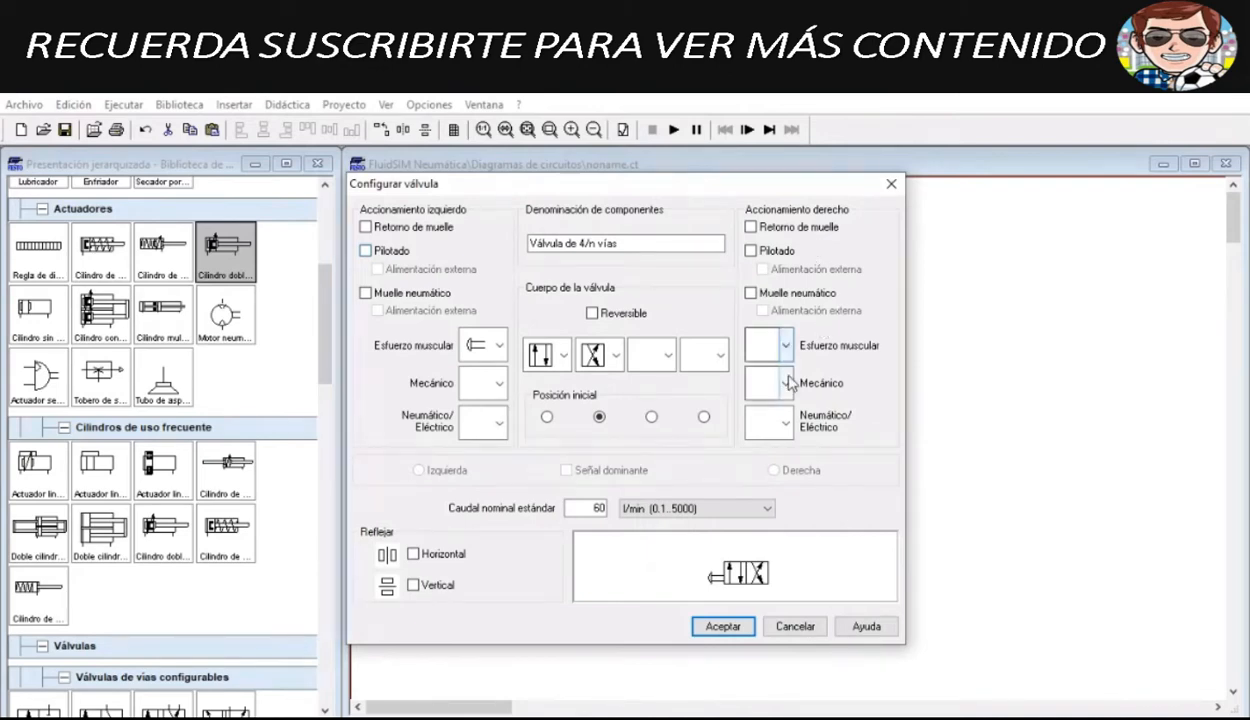
Step: Try the pneumatic spring and the spring return on the valve's right actuation, and clear both options
click(750, 293)
click(750, 294)
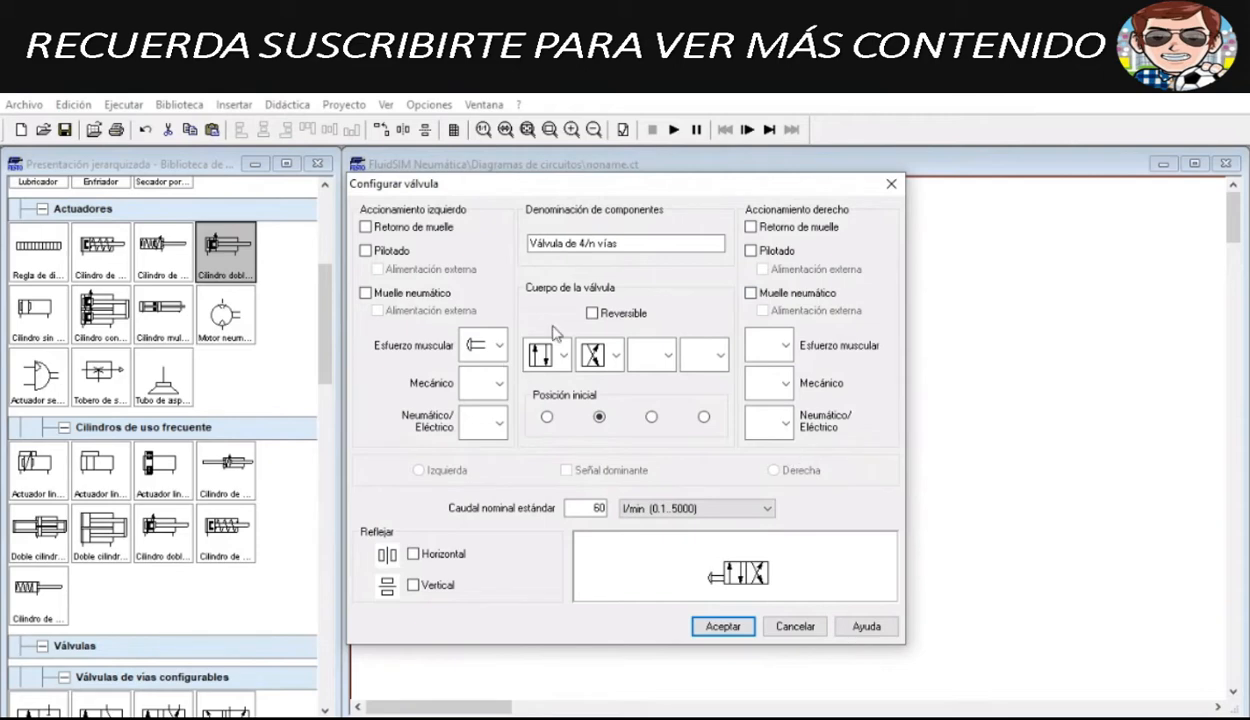
click(751, 227)
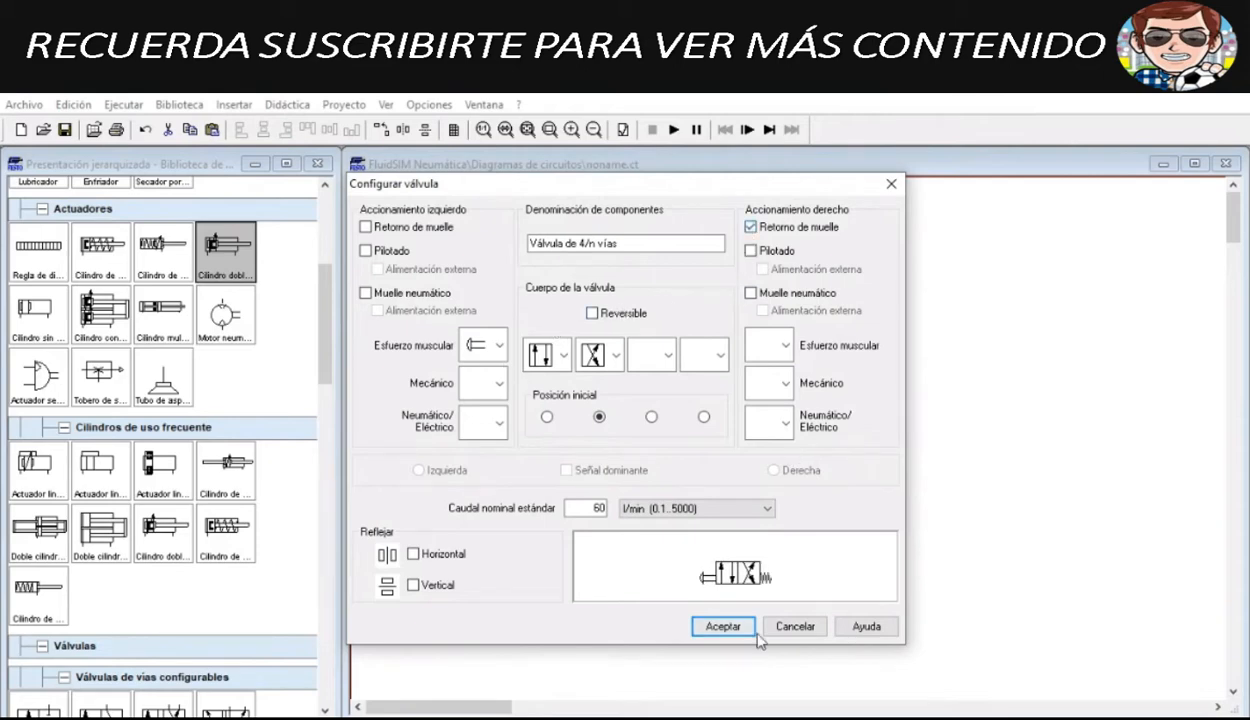
click(751, 227)
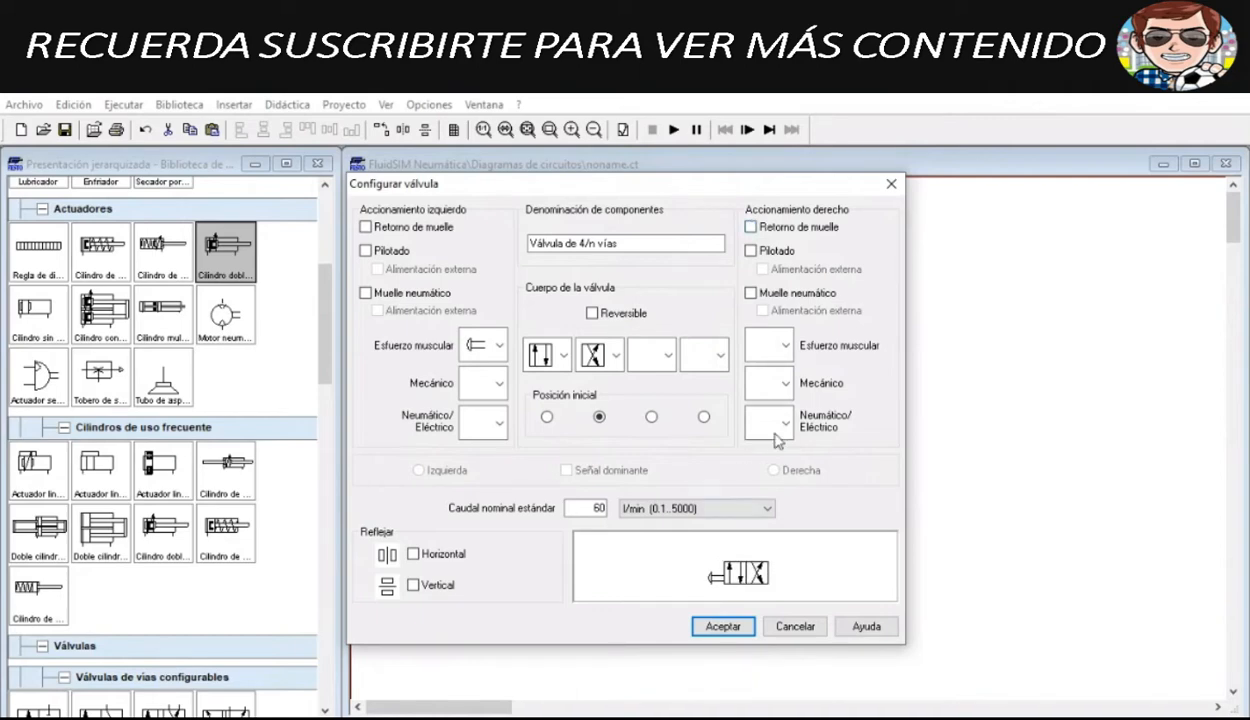
Step: Apply the valve configuration and compare the resulting circuit with Circuito A in the guide
click(723, 626)
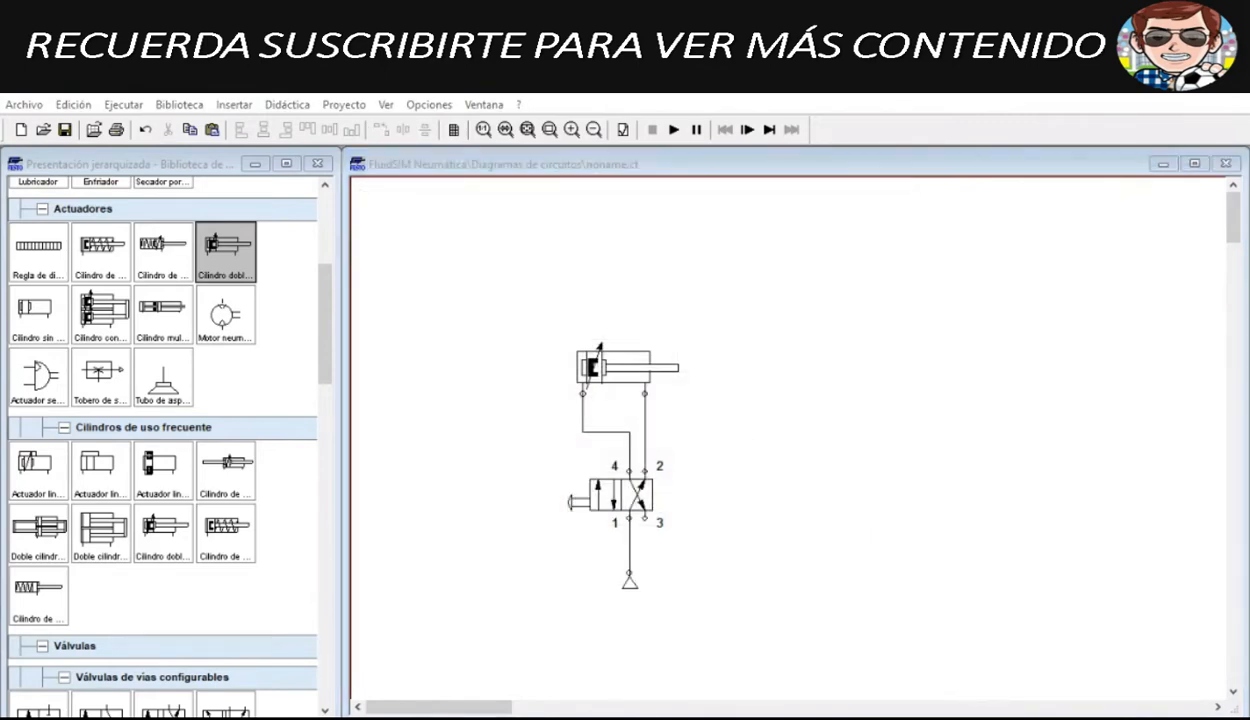
key(alt+Tab)
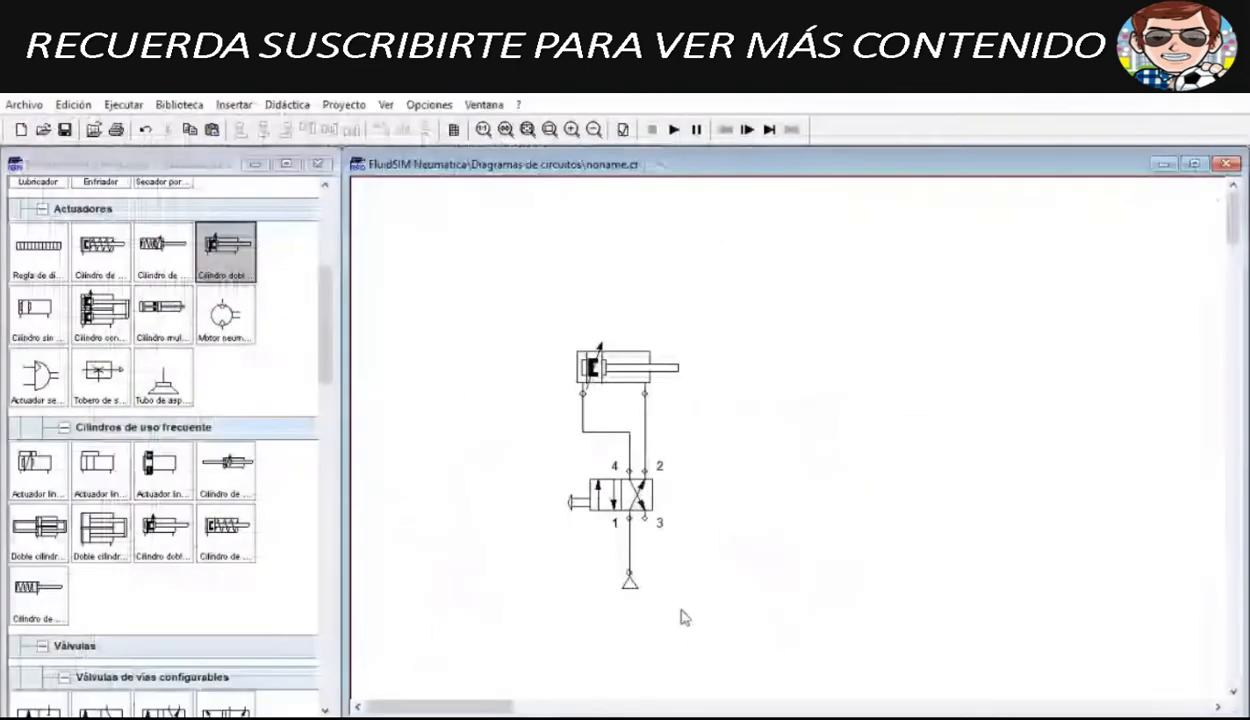
Step: Run the circuit simulation despite the open connection, and stop it
click(676, 131)
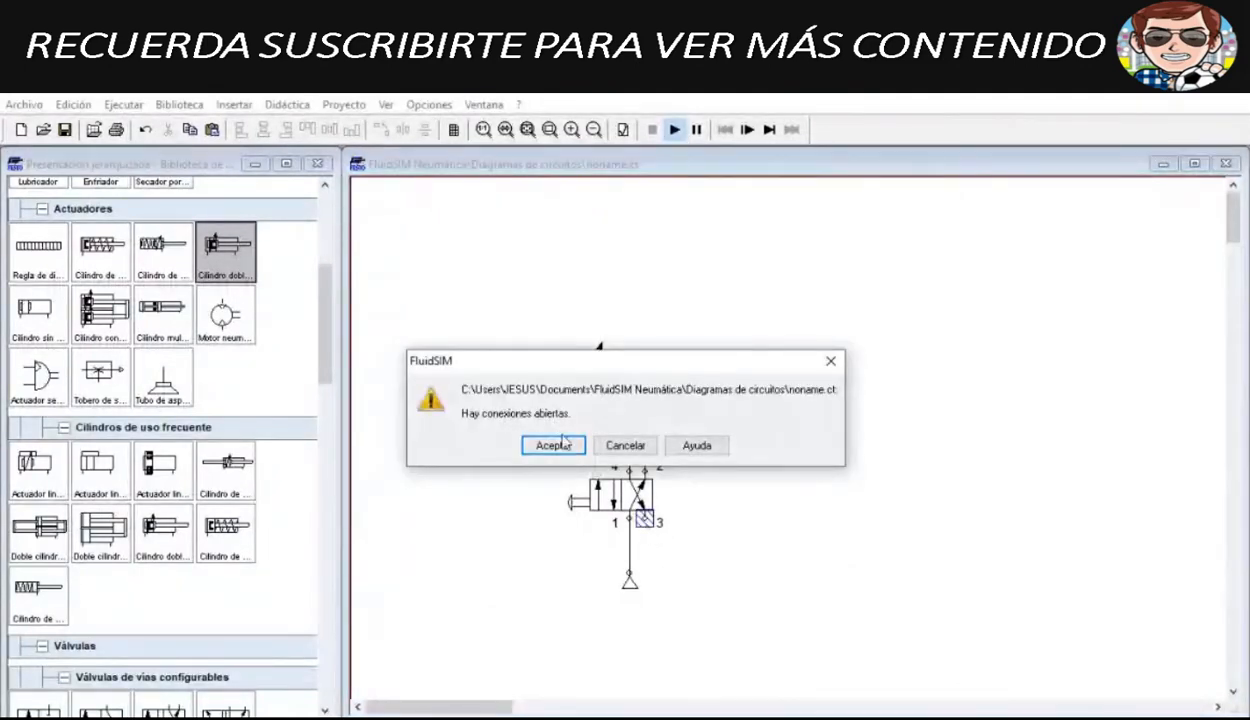
click(563, 442)
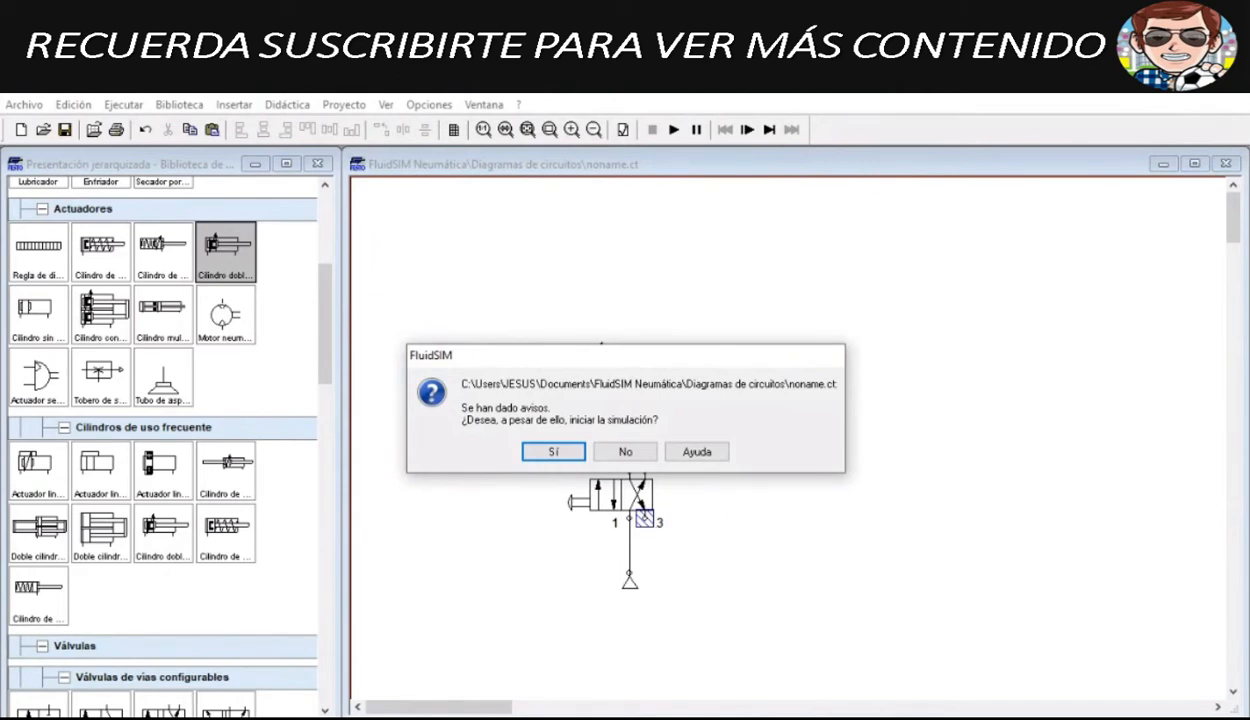
click(556, 455)
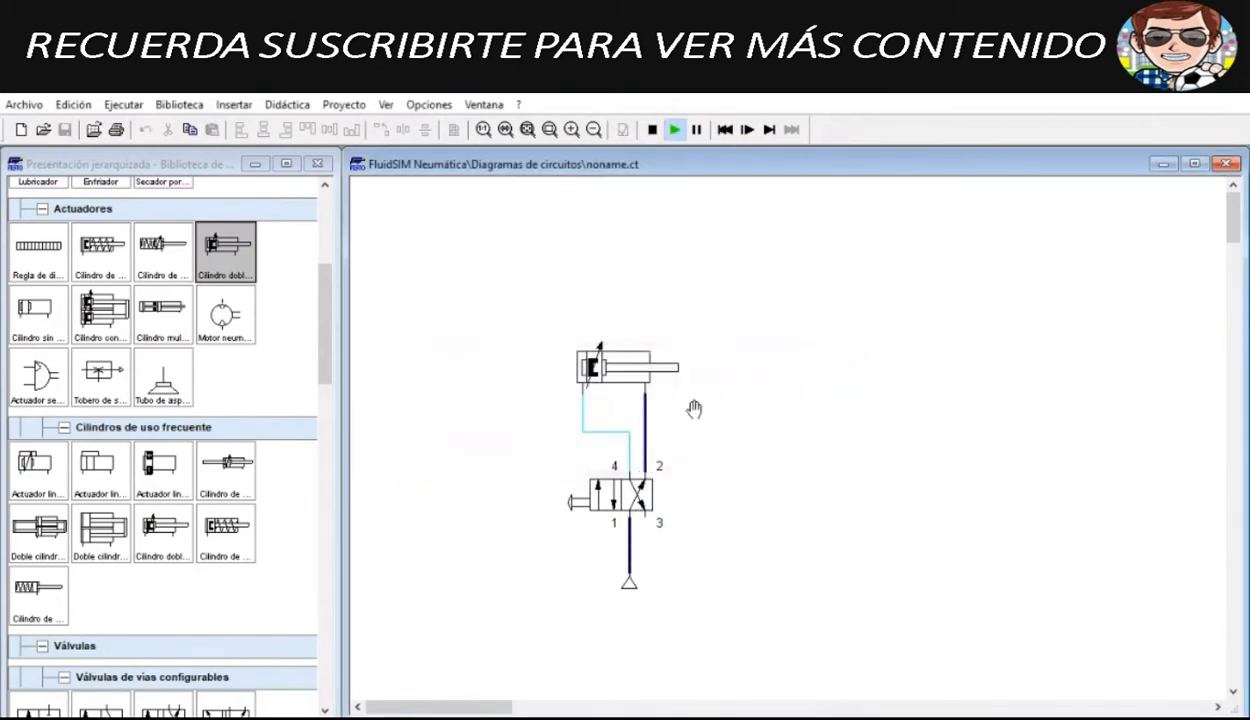
click(652, 130)
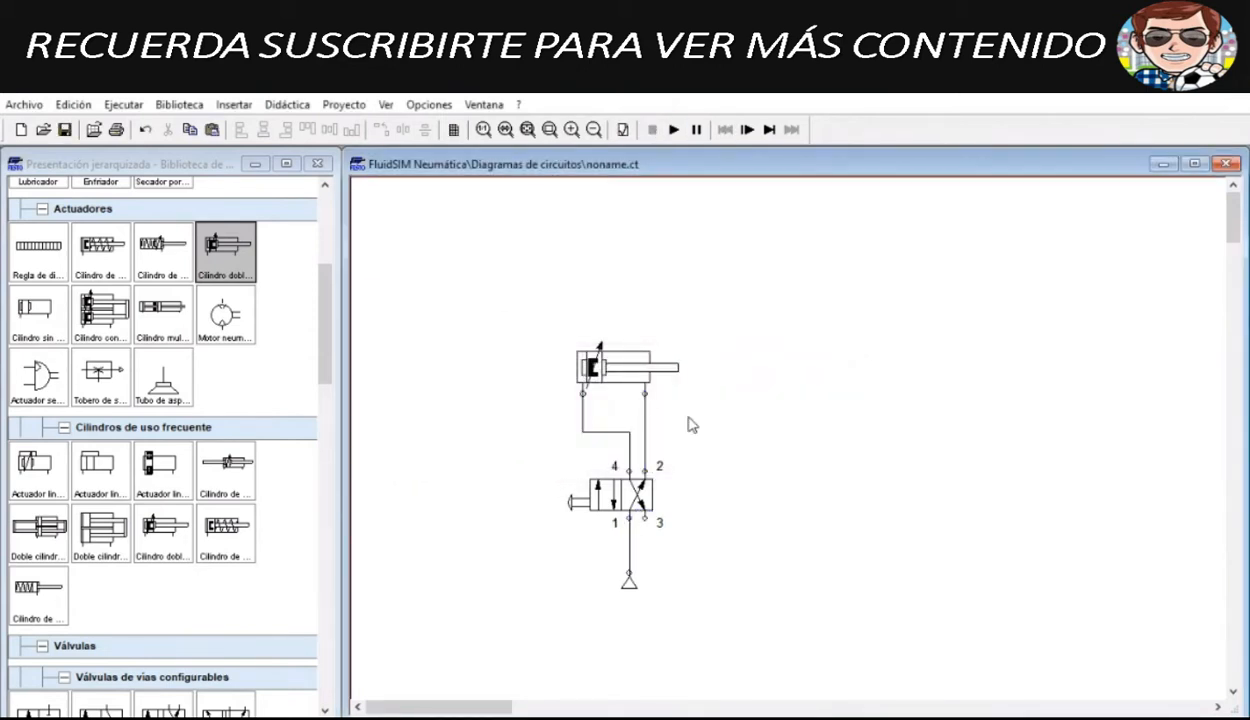
Step: Set the connection closure of valve port 3 to the plain exhaust triangle, following Circuito A in the guide
double_click(645, 516)
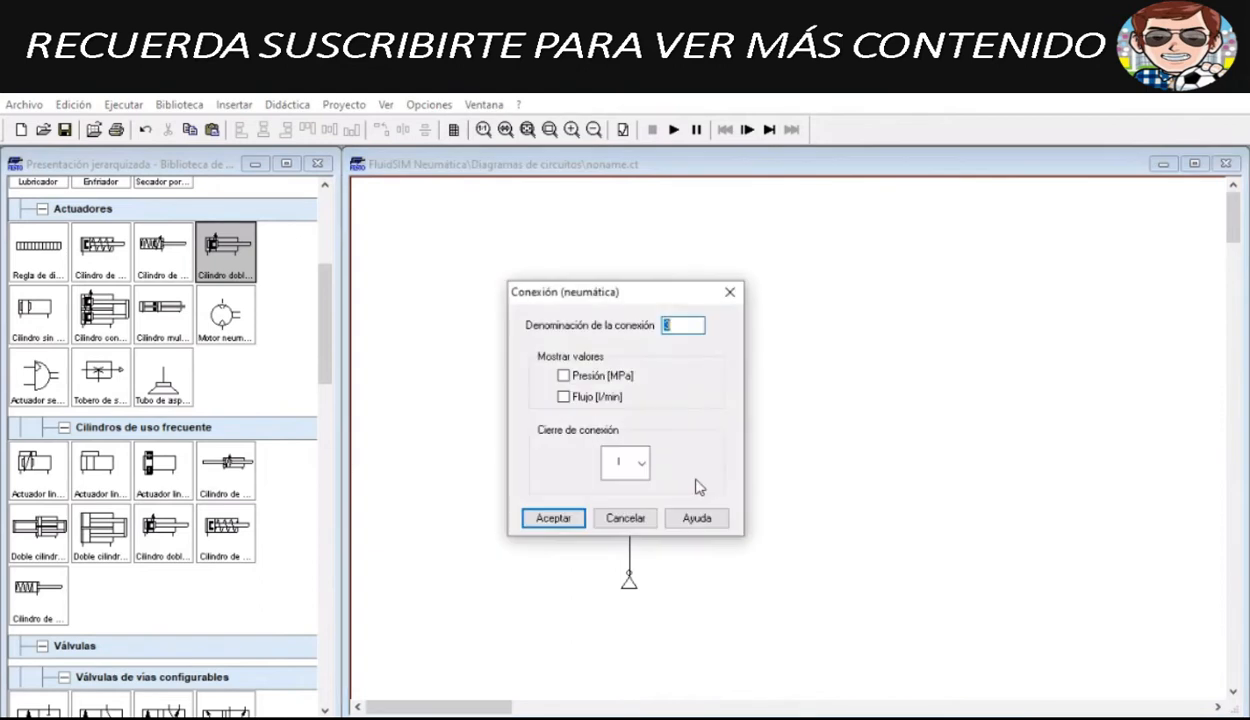
click(729, 291)
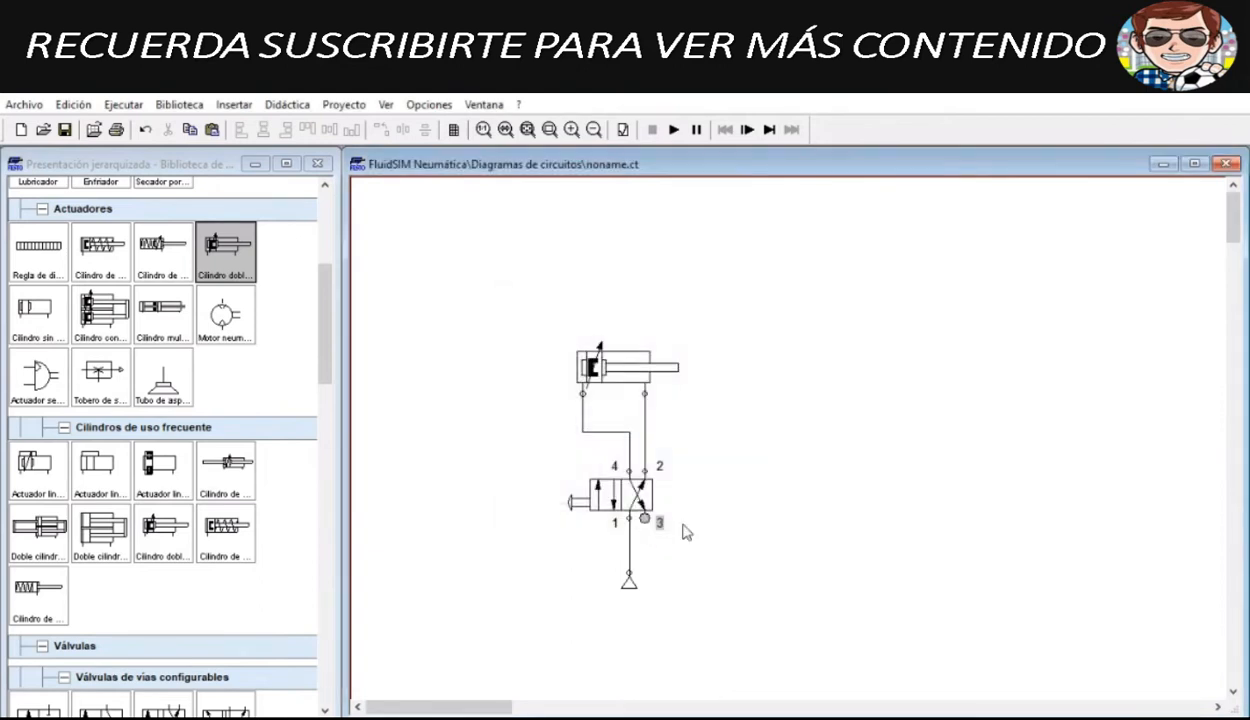
double_click(645, 520)
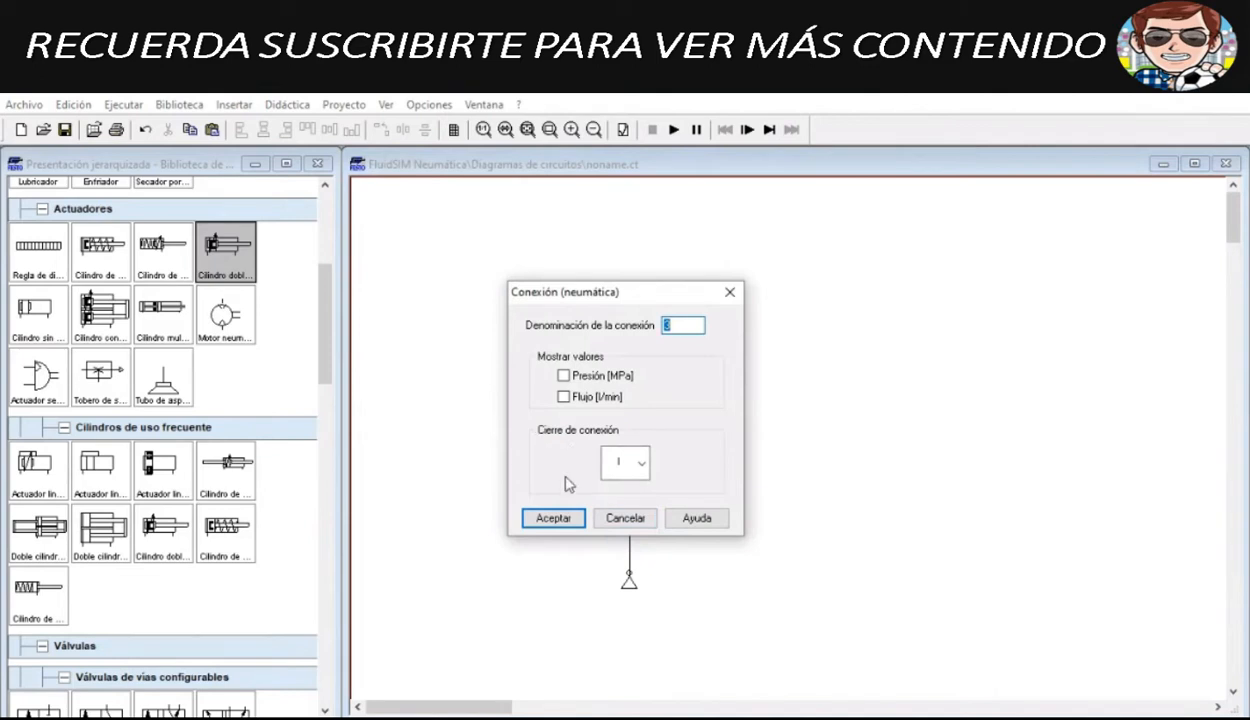
click(637, 464)
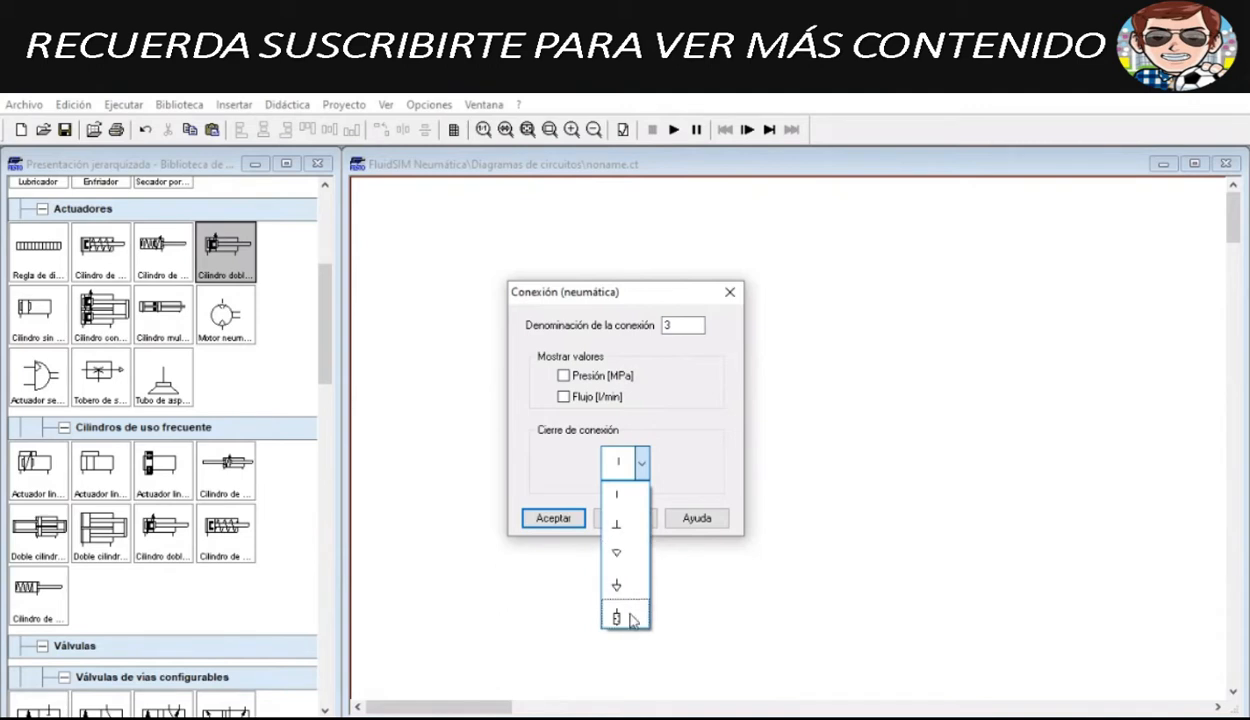
click(590, 715)
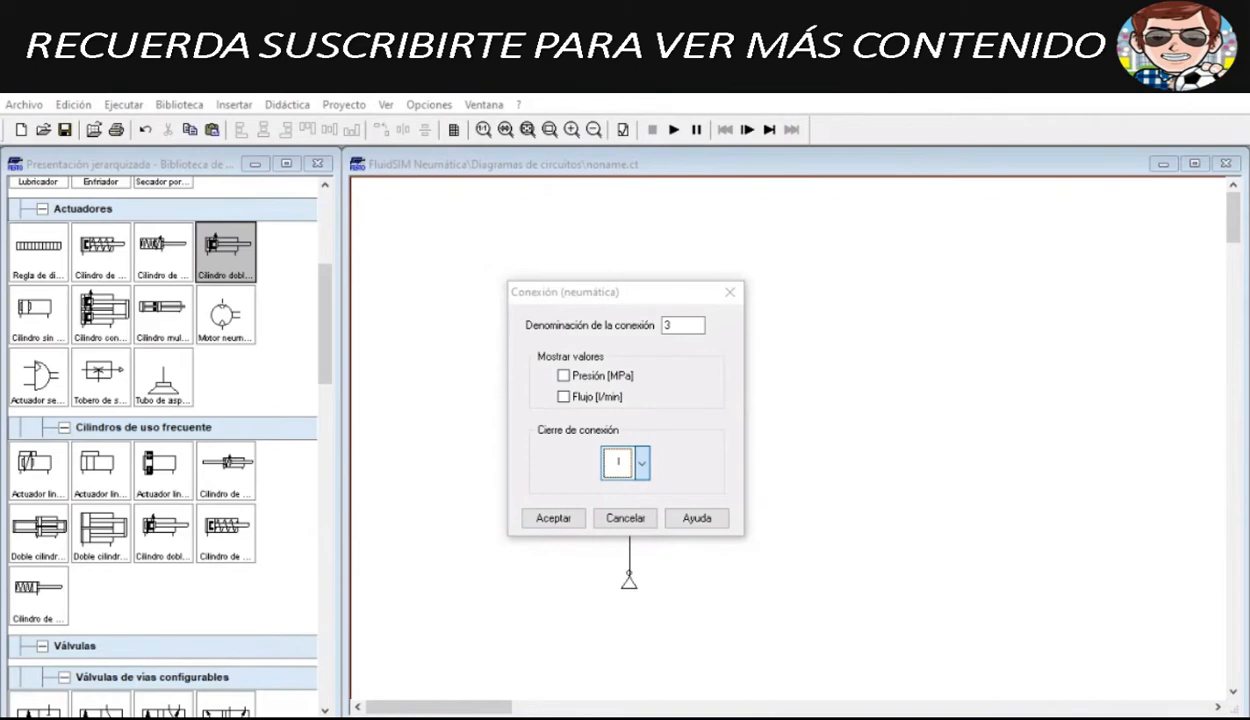
key(alt+Tab)
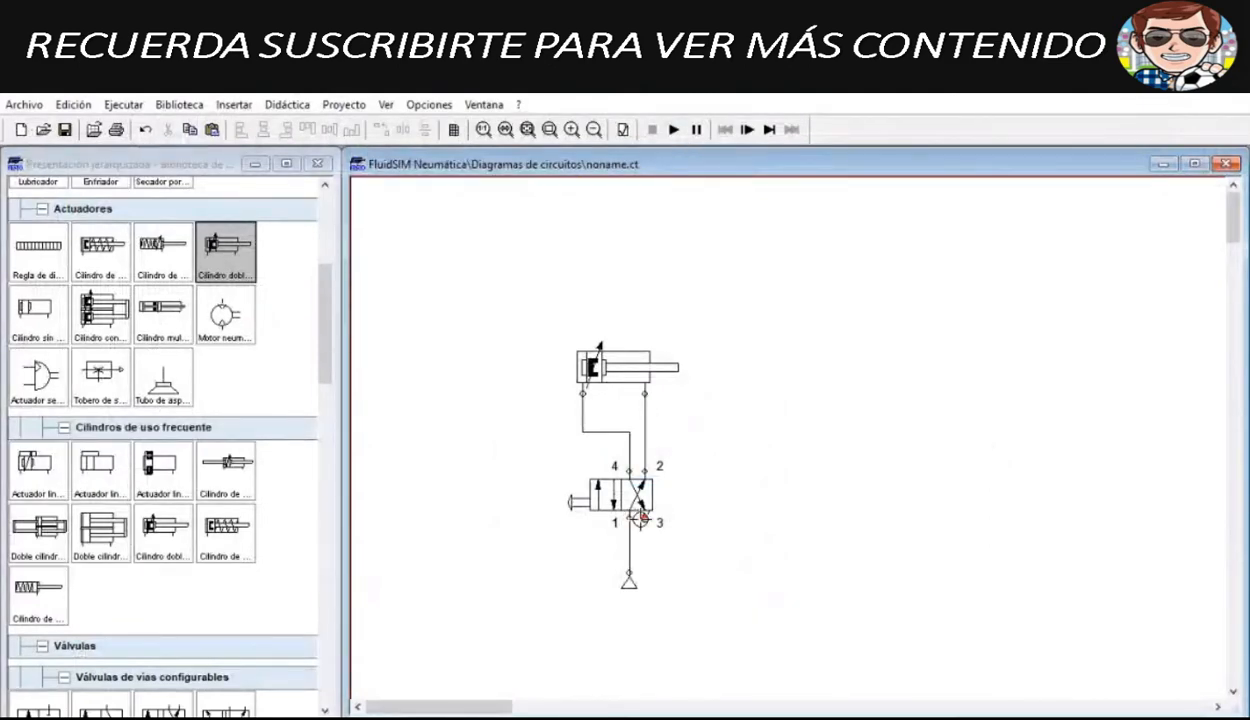
Step: Simulate the circuit and view the compressed air source's nominal pressure without changing it
click(673, 129)
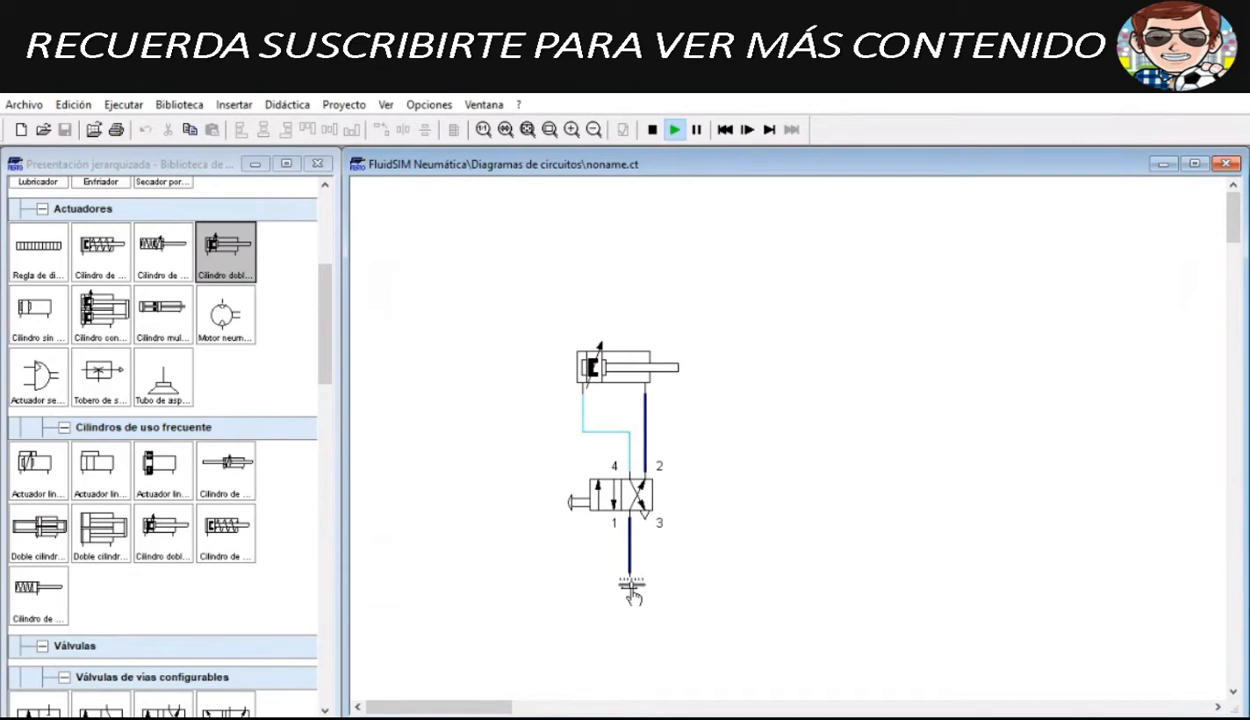
click(632, 595)
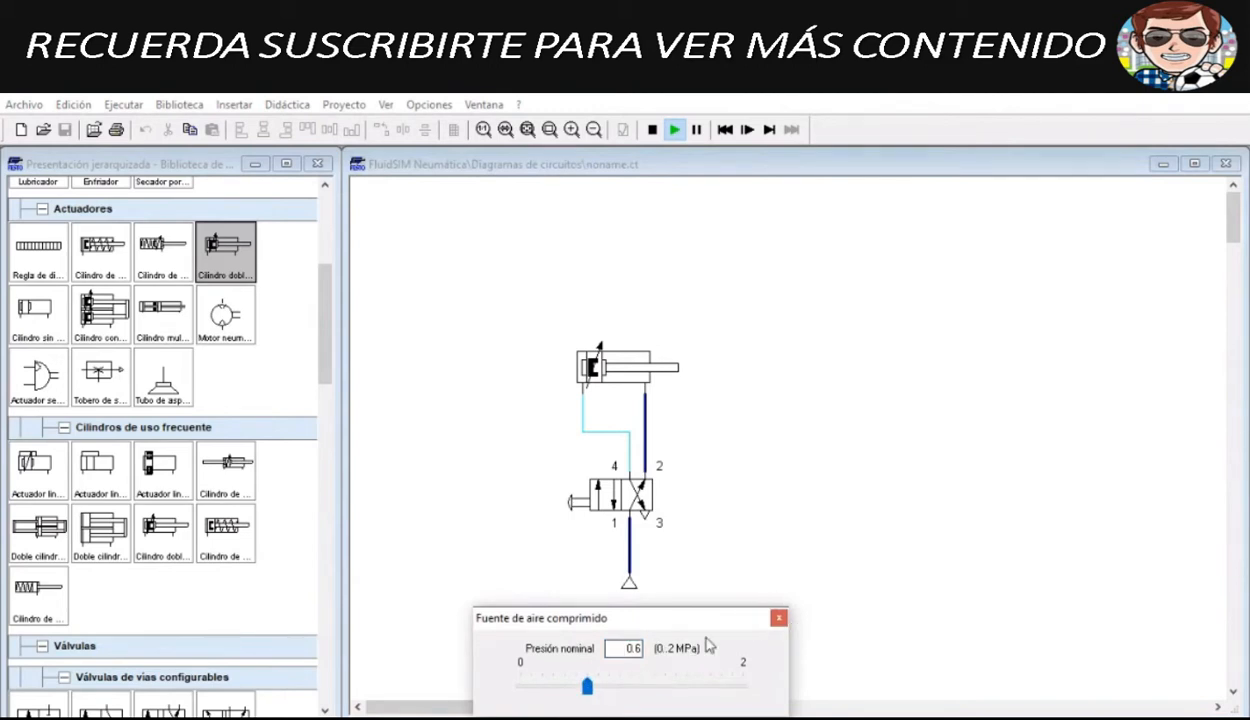
click(778, 621)
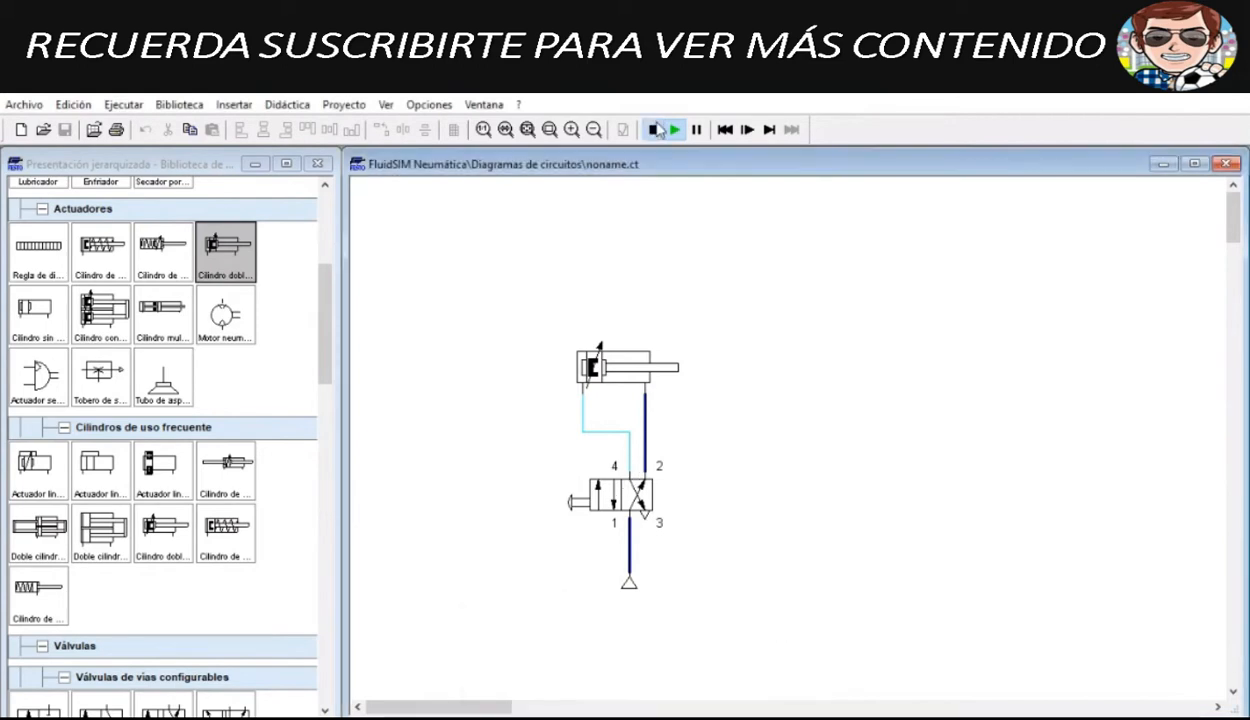
Step: Review the 4/n-way valve's configuration, including its standard nominal flow, and accept it without changing anything
double_click(626, 503)
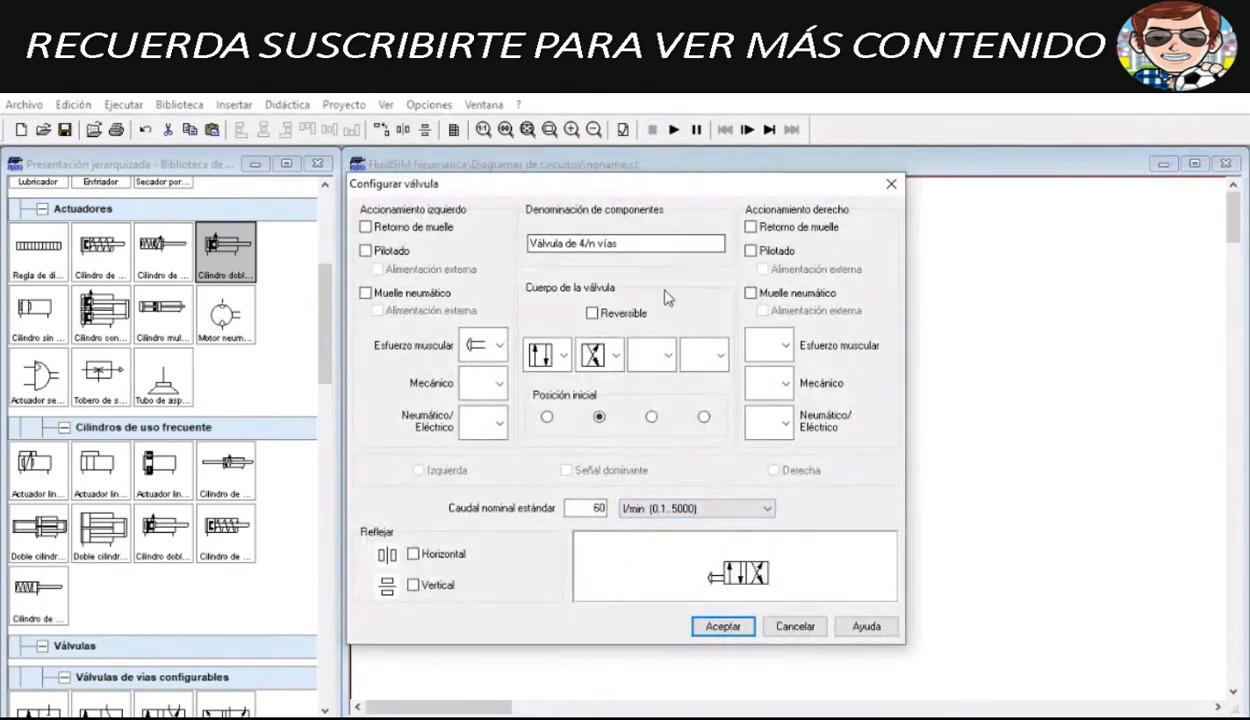
click(573, 507)
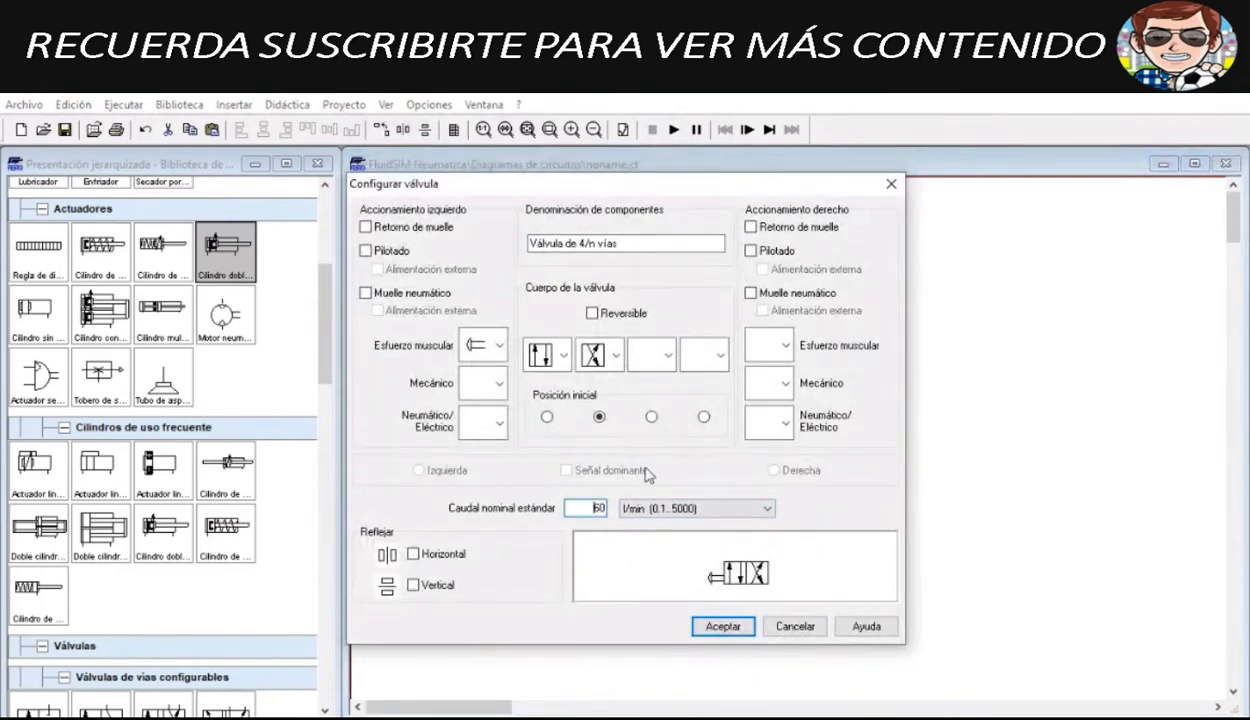
click(718, 624)
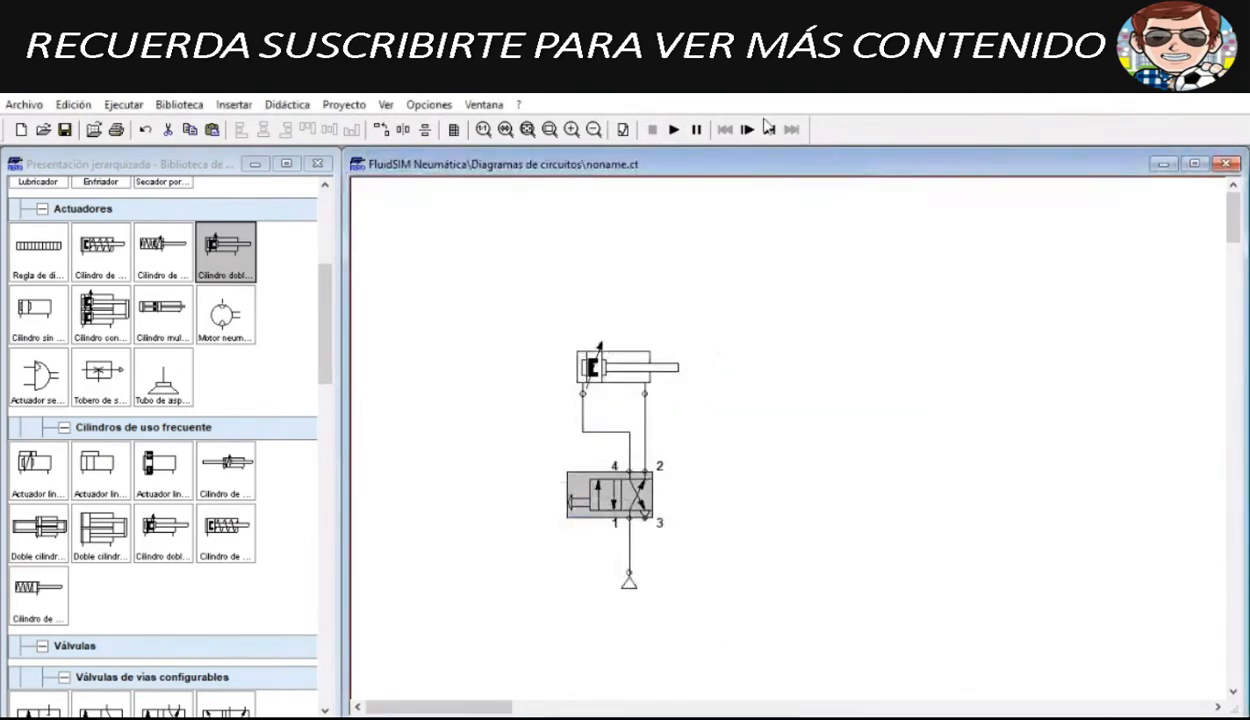
Step: Simulate the circuit, switch the push-button valve back and forth to extend and retract the cylinder, and stop the simulation
click(675, 130)
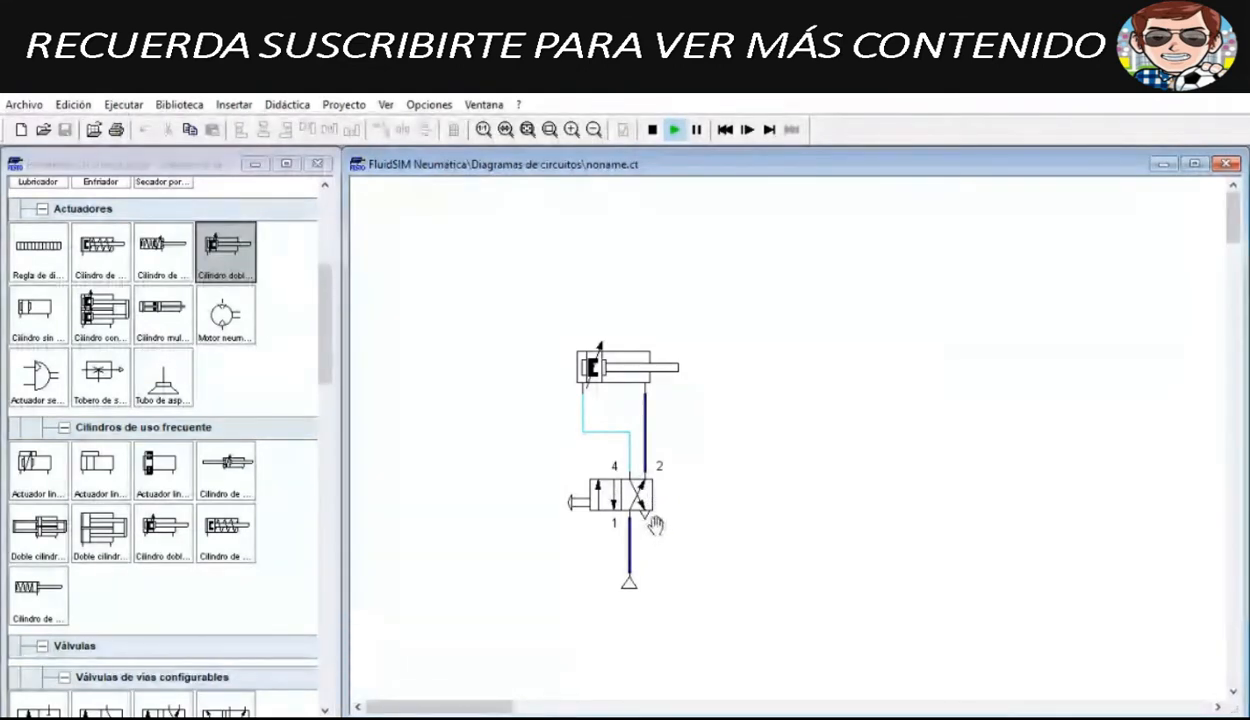
click(577, 492)
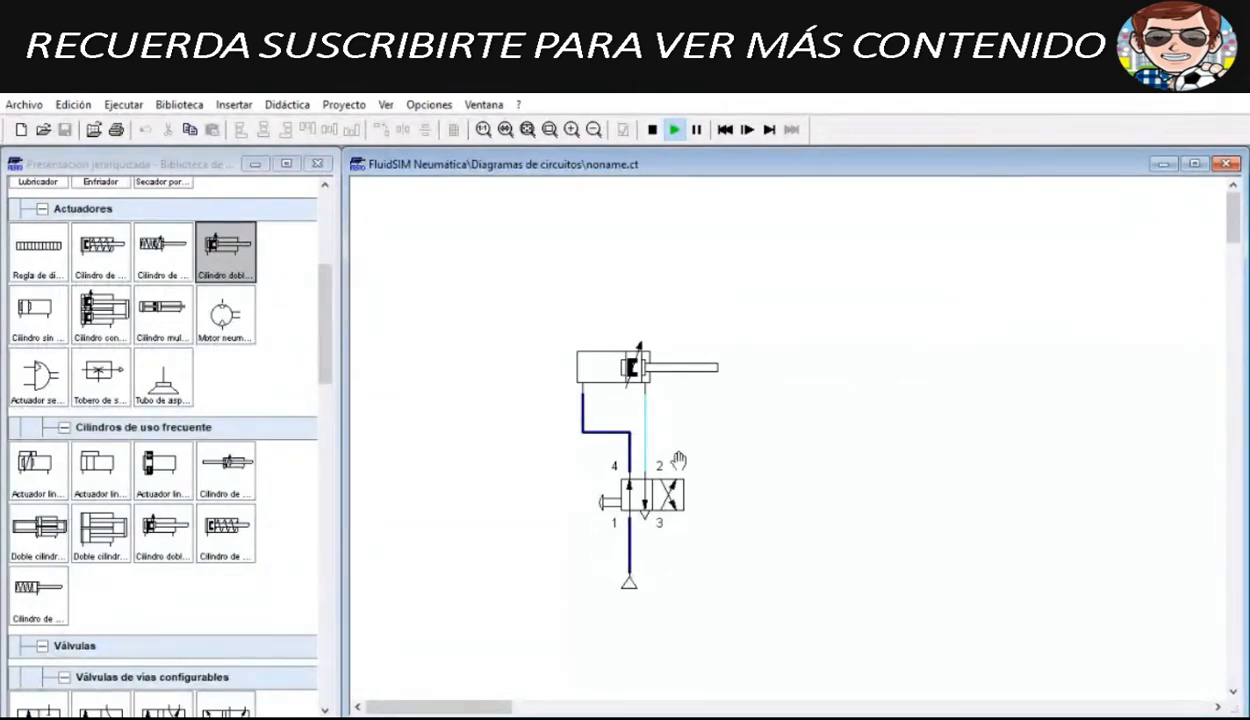
click(591, 502)
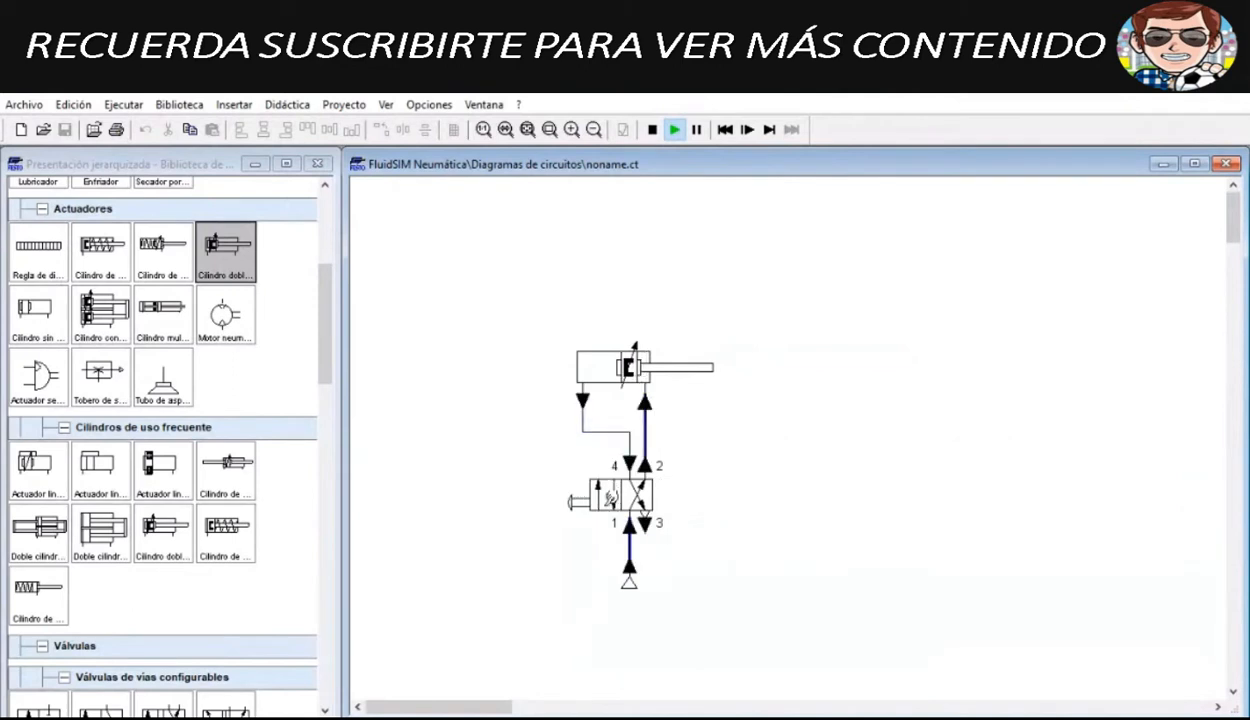
click(591, 503)
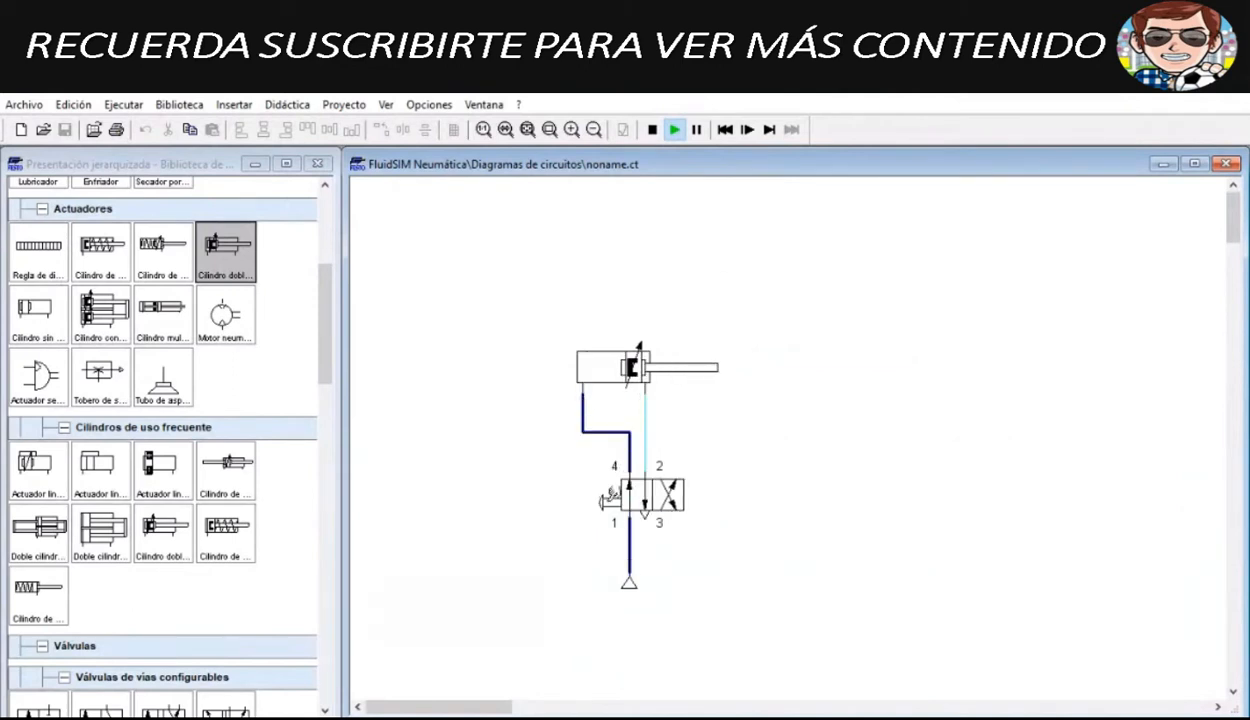
click(601, 500)
click(594, 506)
click(650, 130)
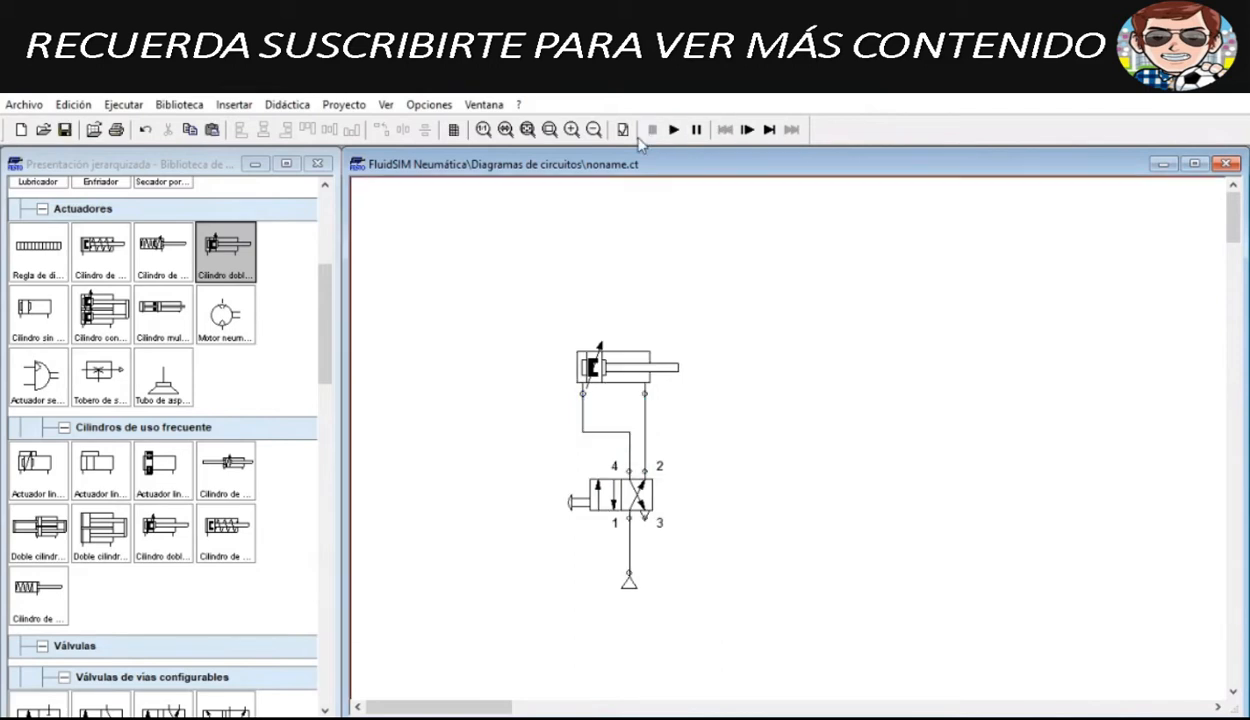
Step: Add a spring return (Retorno de muelle) to the right-hand actuation of the 4/2-way valve
double_click(645, 494)
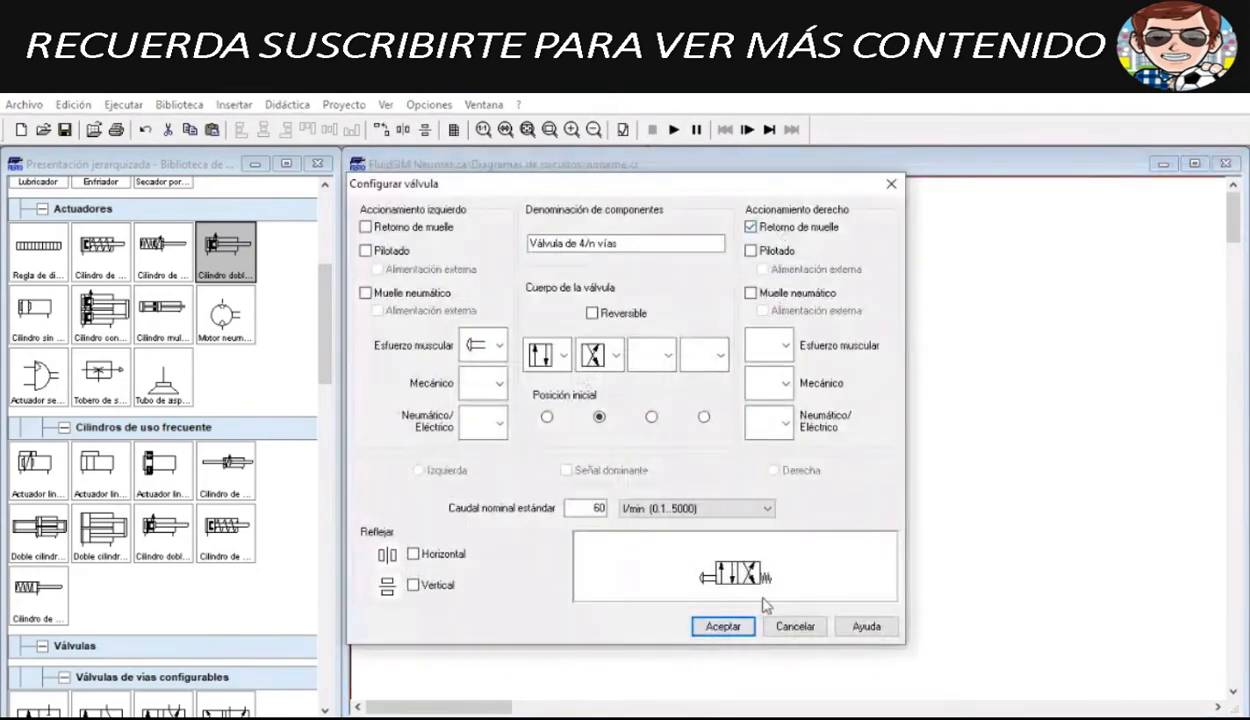
click(722, 626)
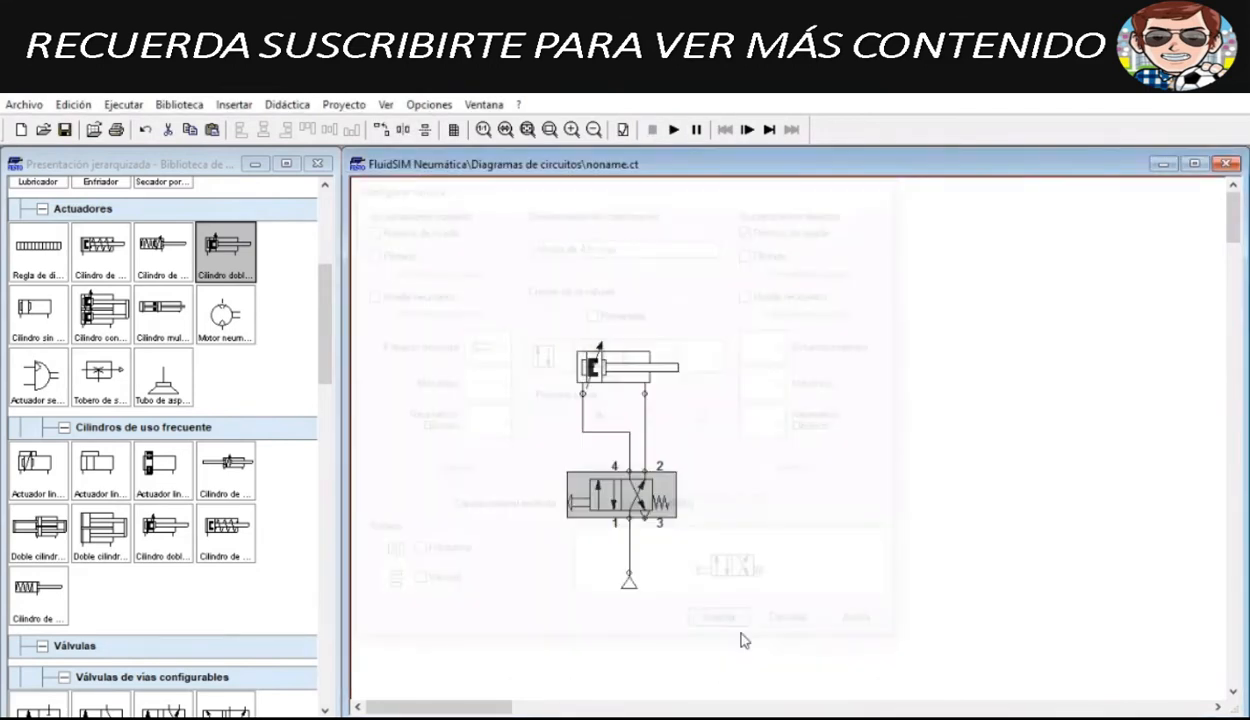
Step: Simulate the spring-return valve by operating its push-button twice to cycle the cylinder, and stop the simulation
click(674, 130)
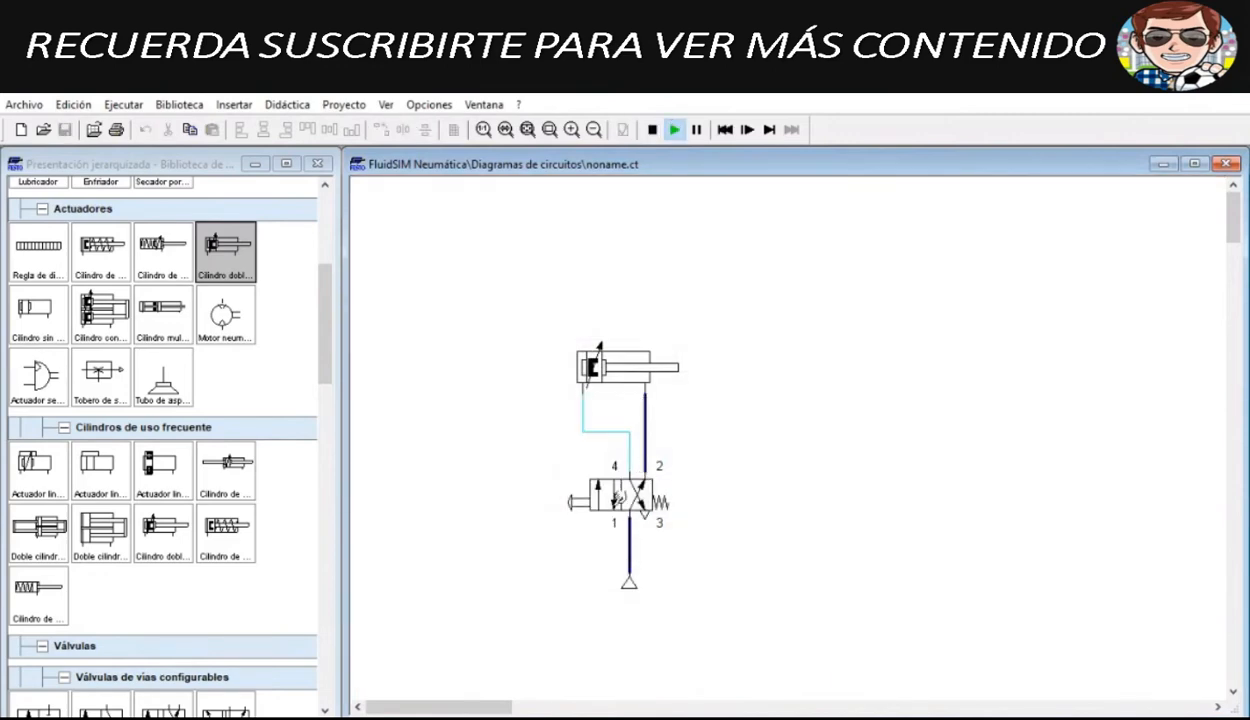
click(577, 505)
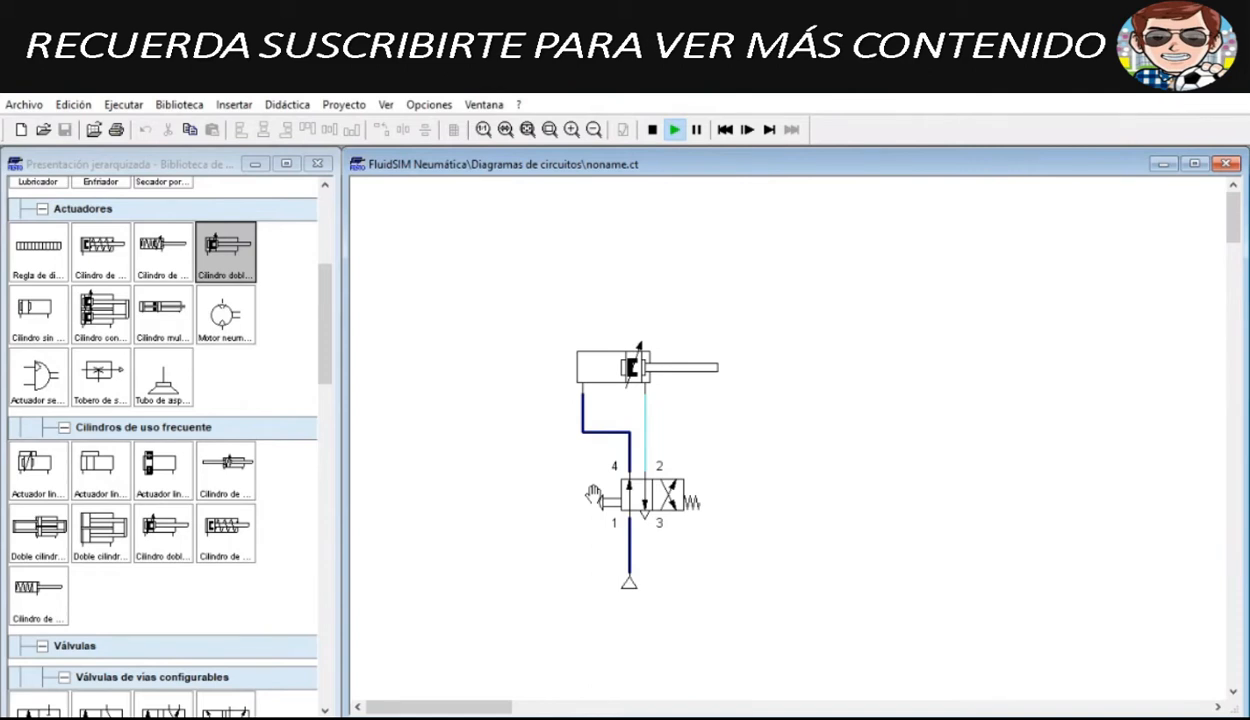
click(593, 494)
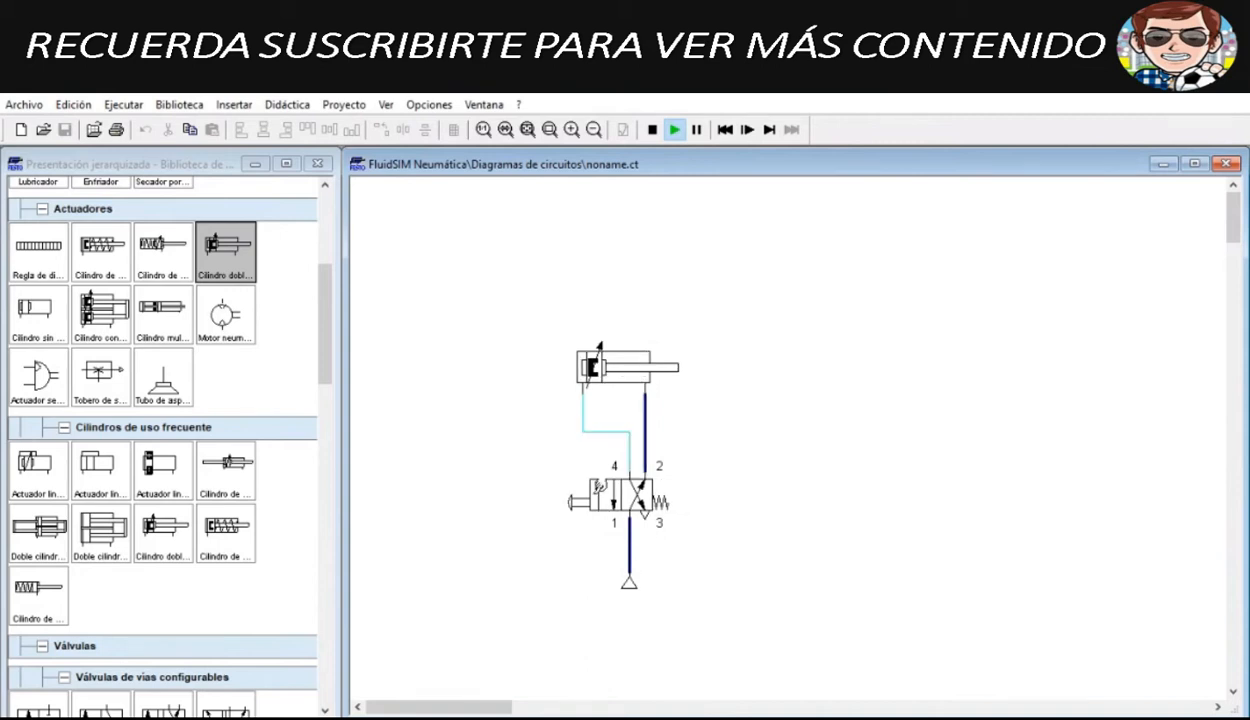
click(597, 488)
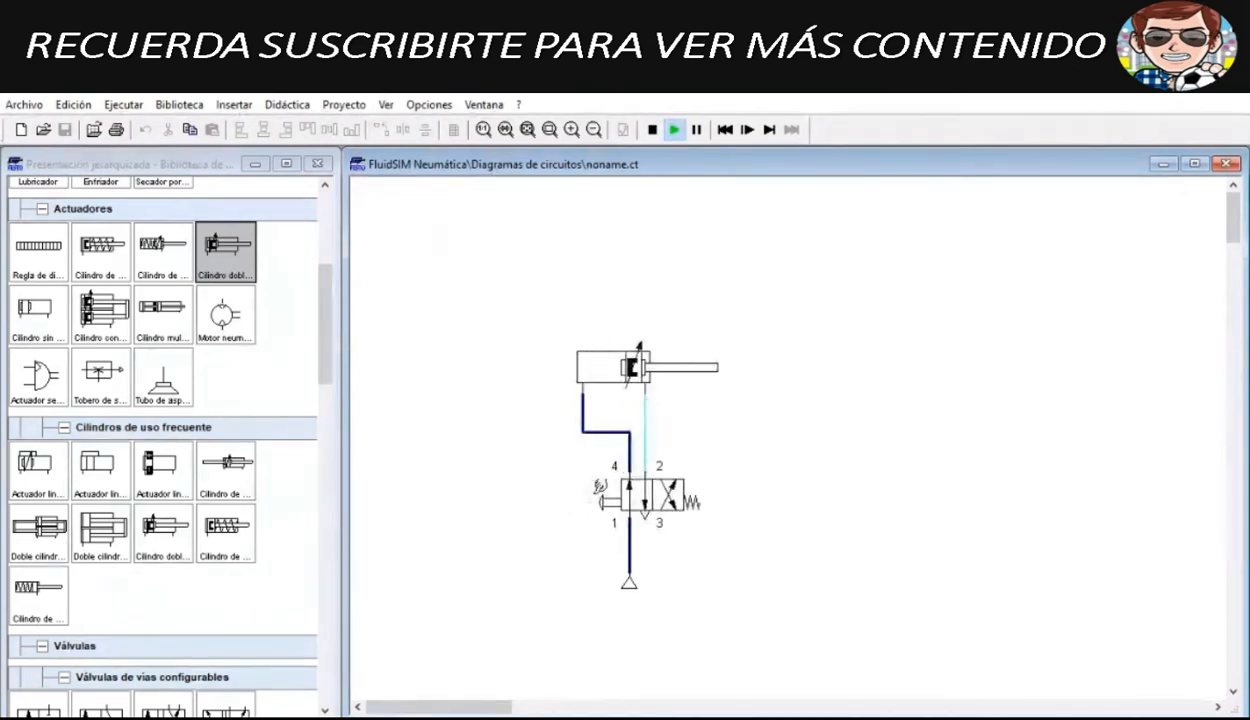
click(599, 488)
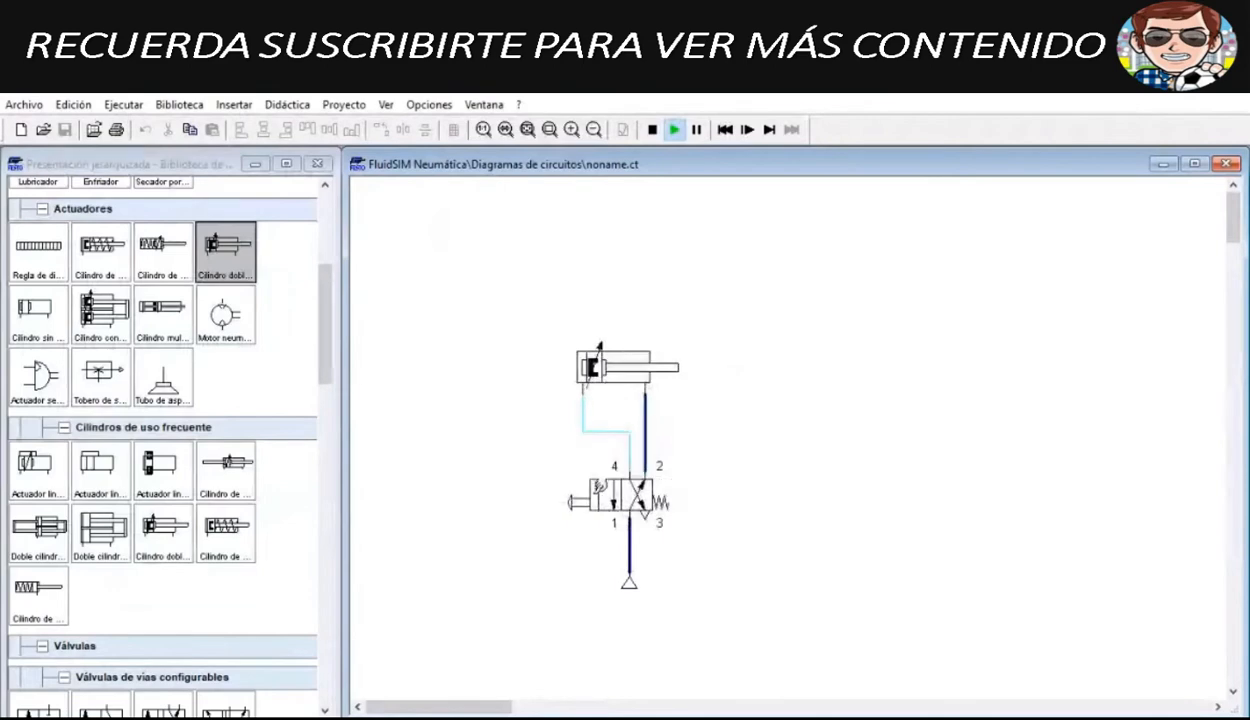
click(652, 130)
Step: Replace the valve's right-hand spring return with a plain push-button as muscular actuation
click(619, 504)
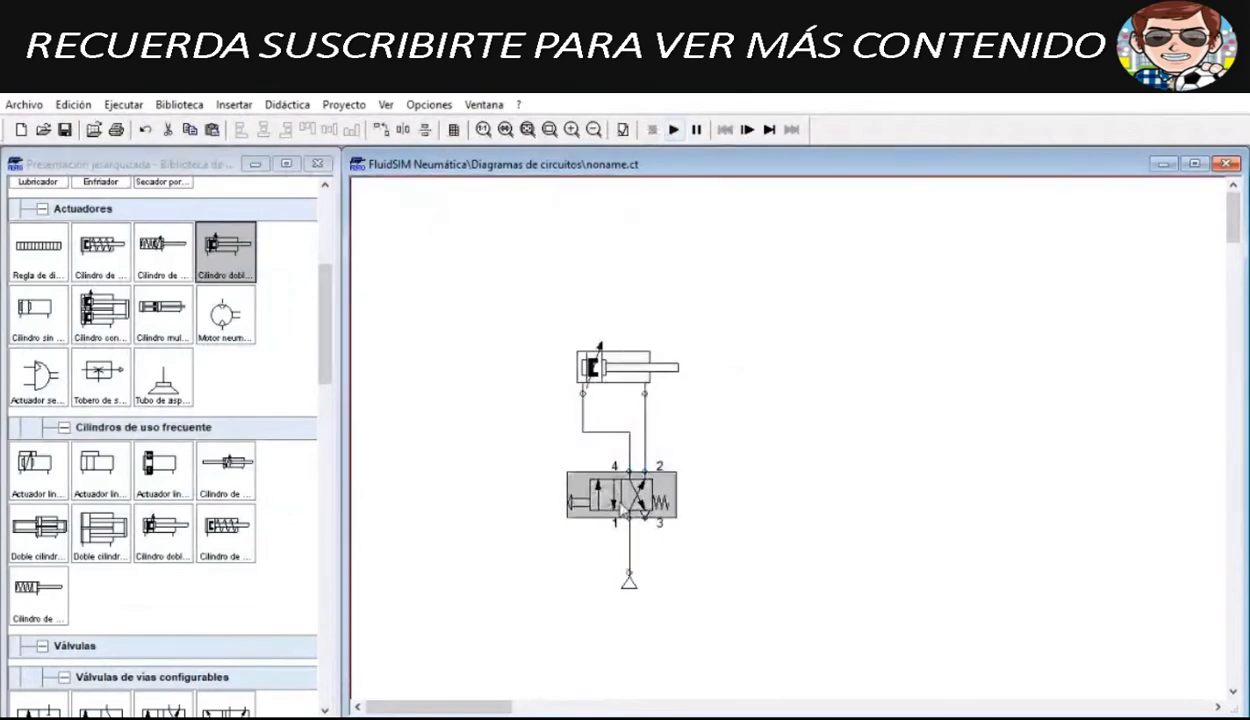
double_click(620, 506)
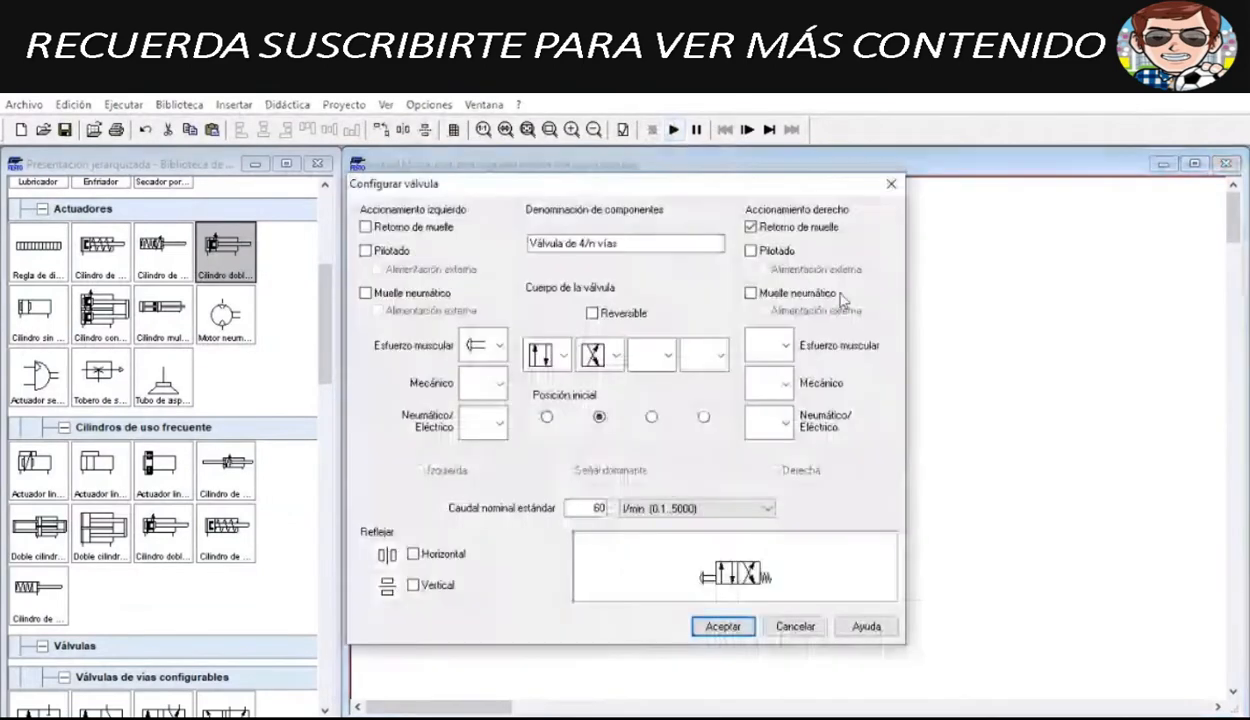
click(771, 227)
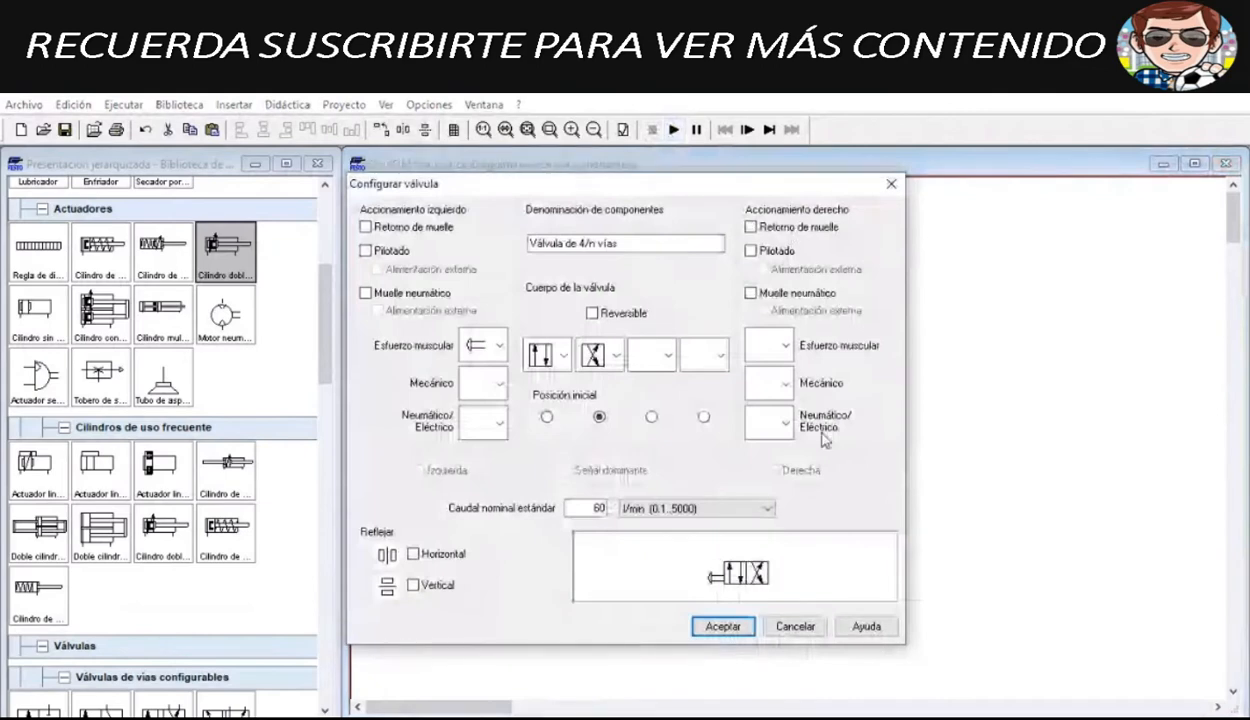
click(775, 346)
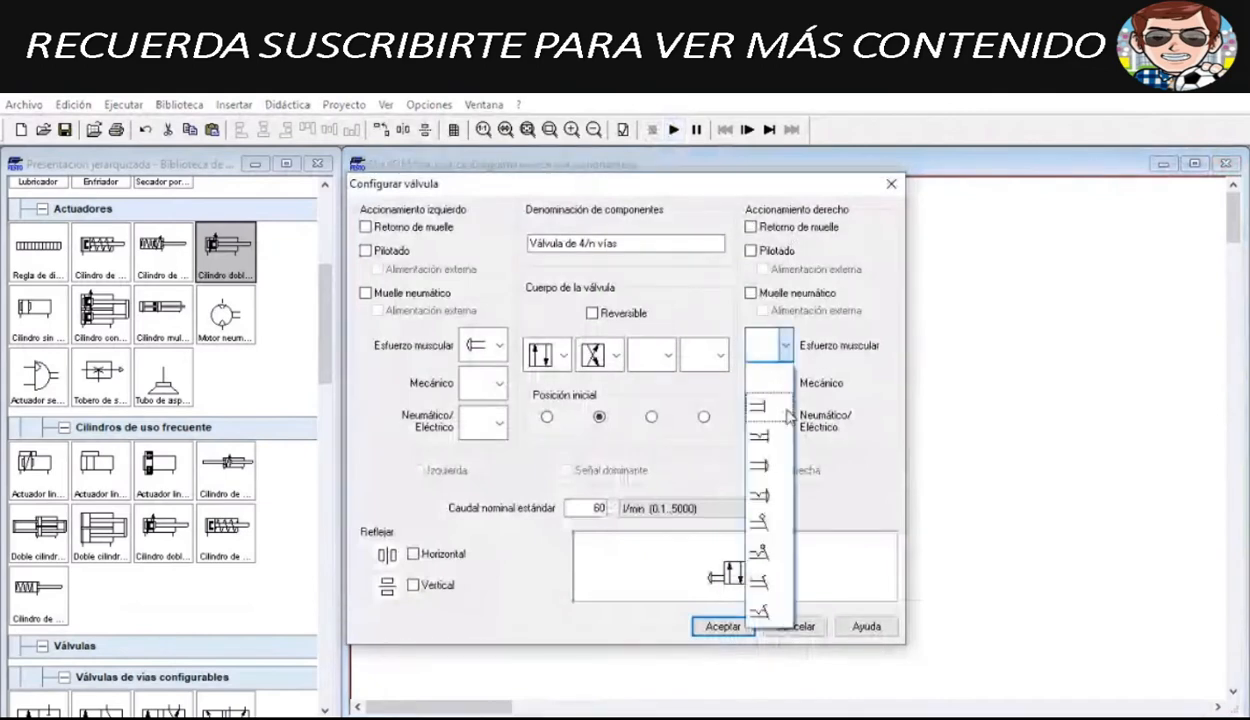
click(768, 465)
click(740, 628)
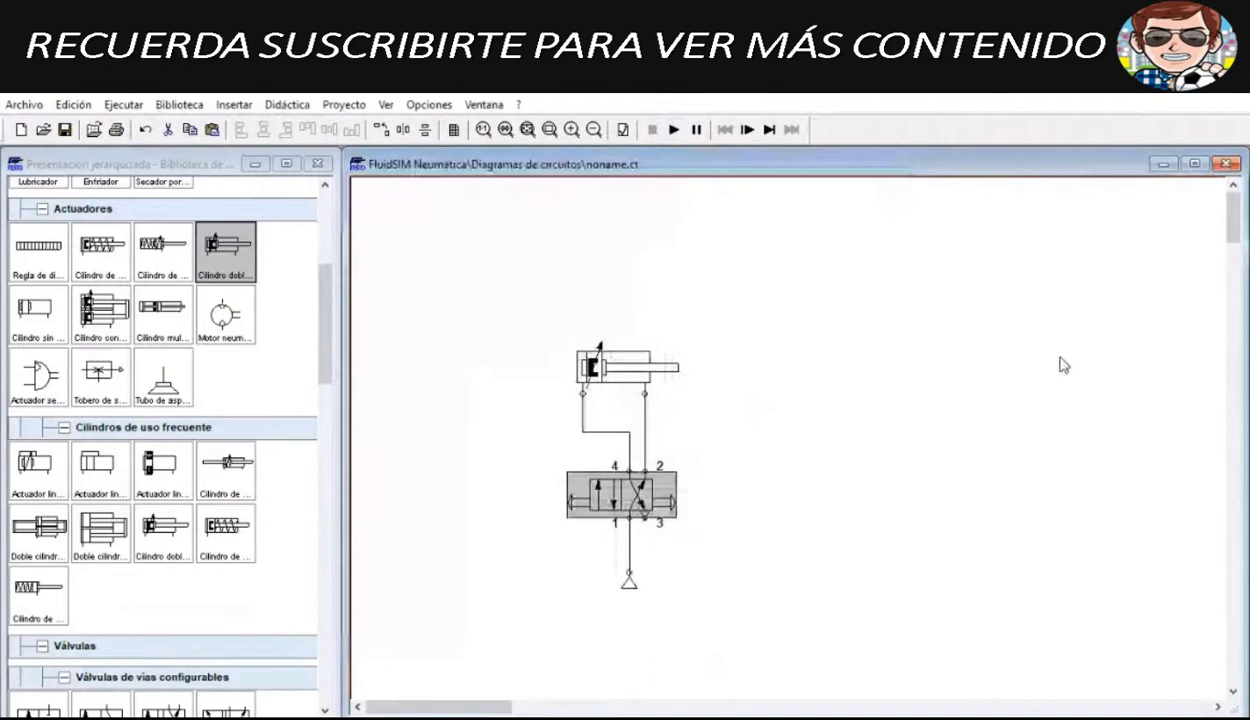
click(834, 481)
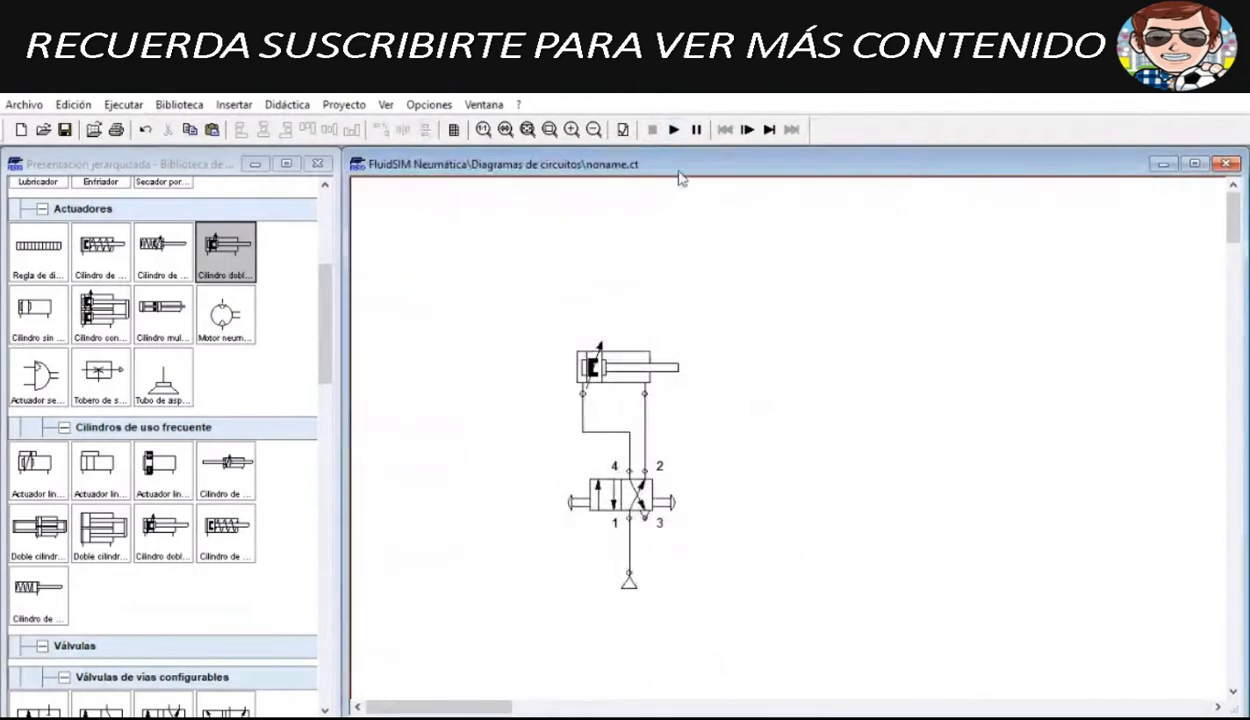
Step: Simulate the two-button valve, extending the cylinder with the left push-button and retracting it with the right one, and stop the simulation
click(674, 130)
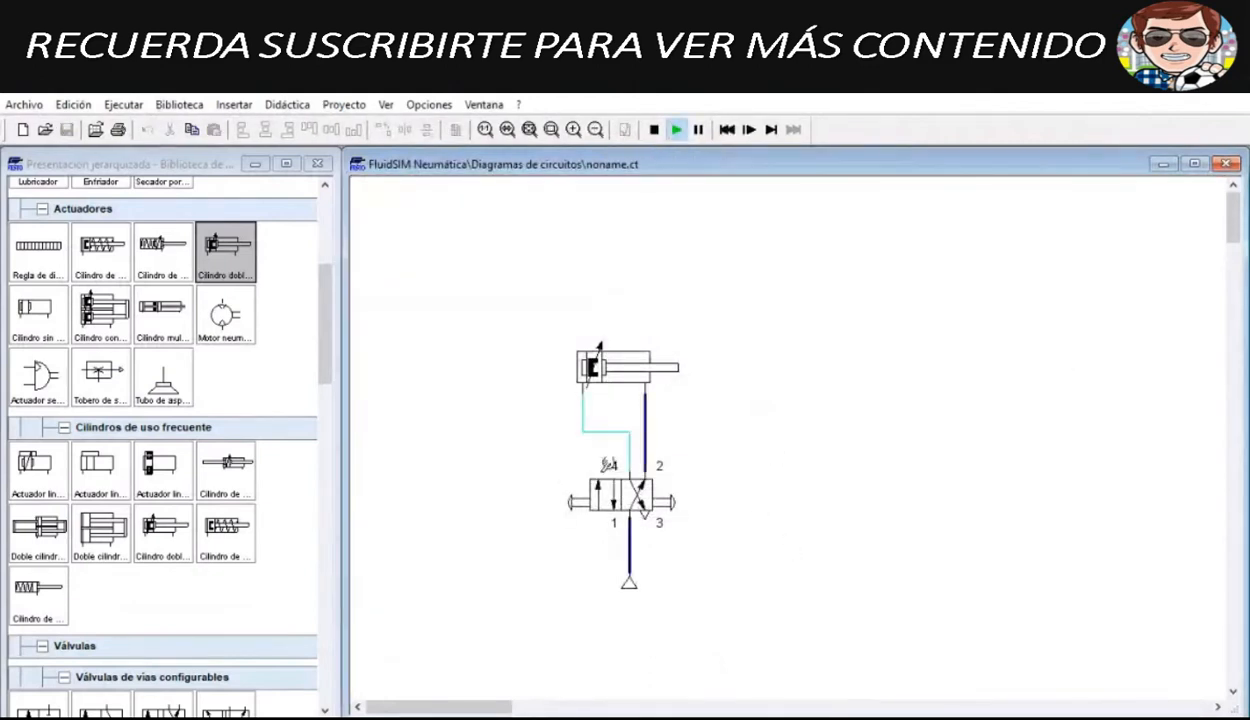
click(592, 495)
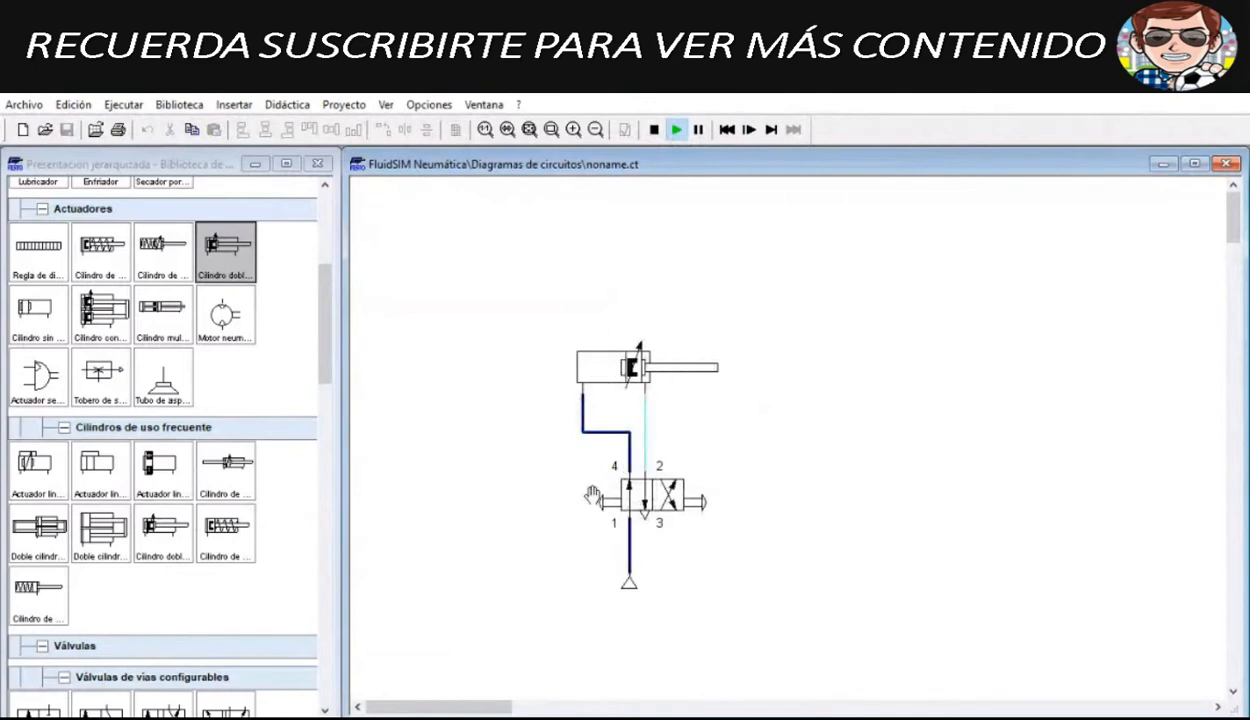
click(700, 498)
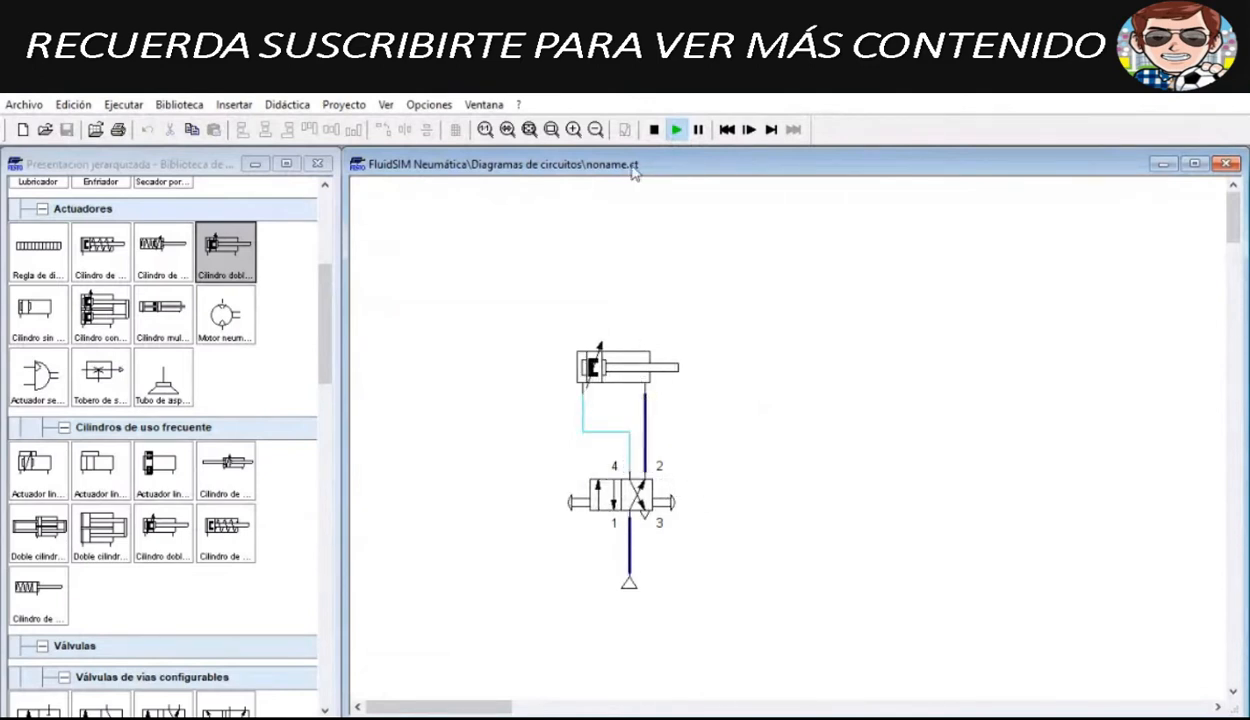
click(654, 129)
Step: Reconfigure the valve with a detented push-button on the left and only a spring return on the right, without the right push-button
click(643, 510)
double_click(641, 502)
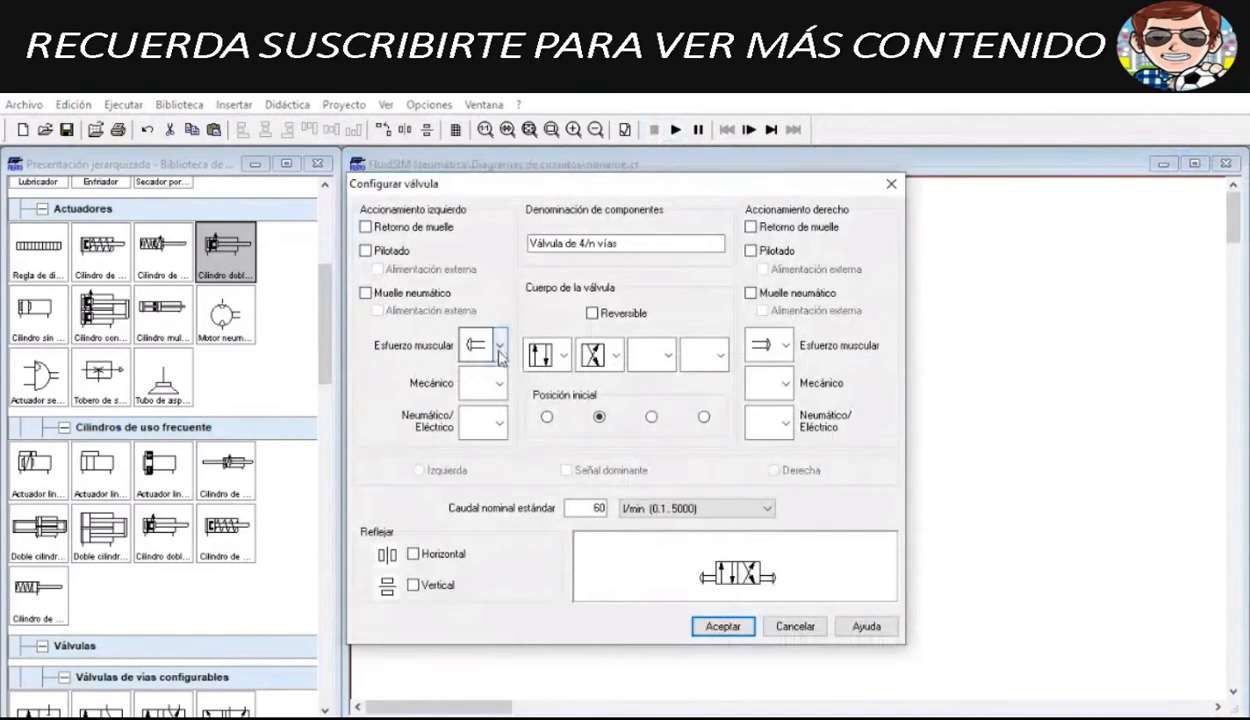
click(498, 346)
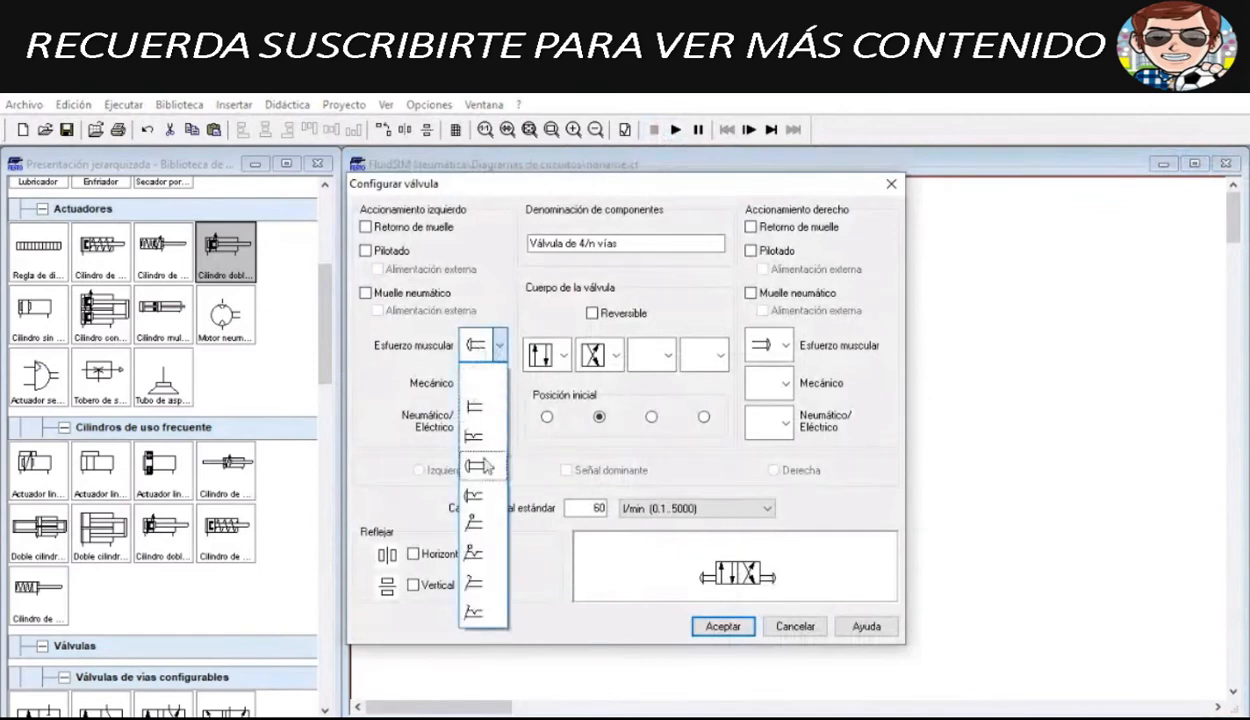
click(472, 495)
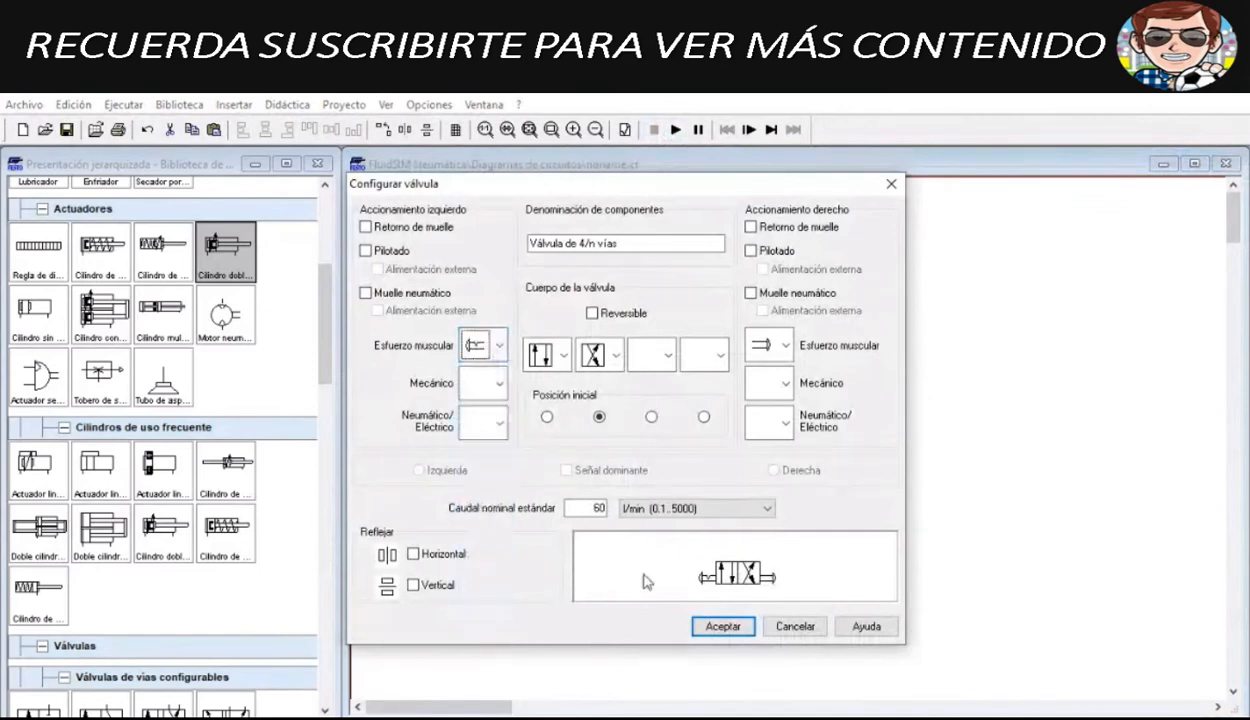
click(781, 346)
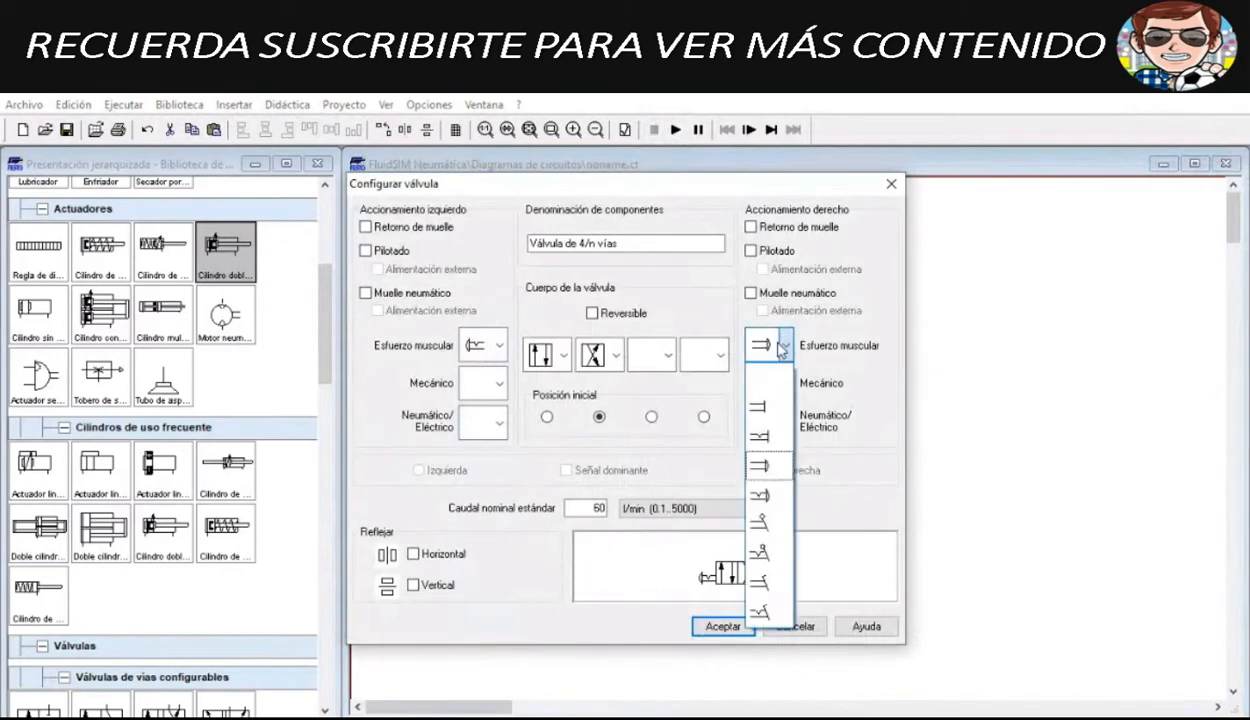
click(767, 246)
click(765, 230)
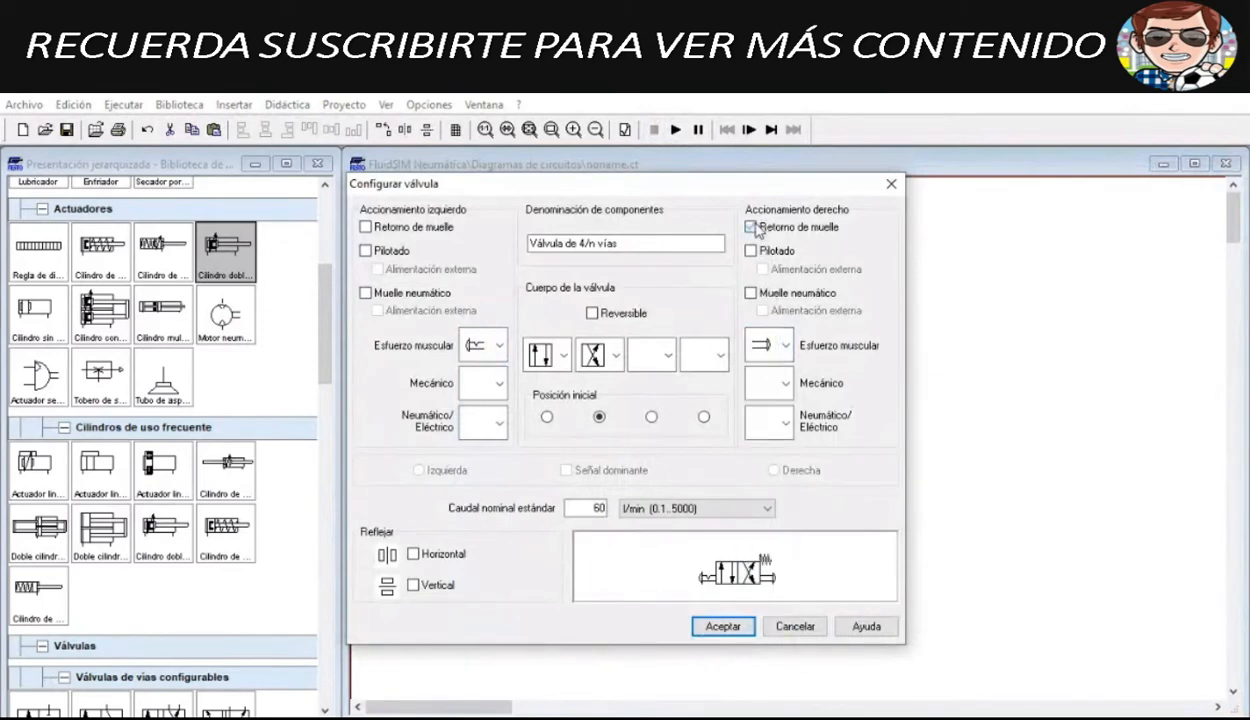
click(762, 352)
click(762, 355)
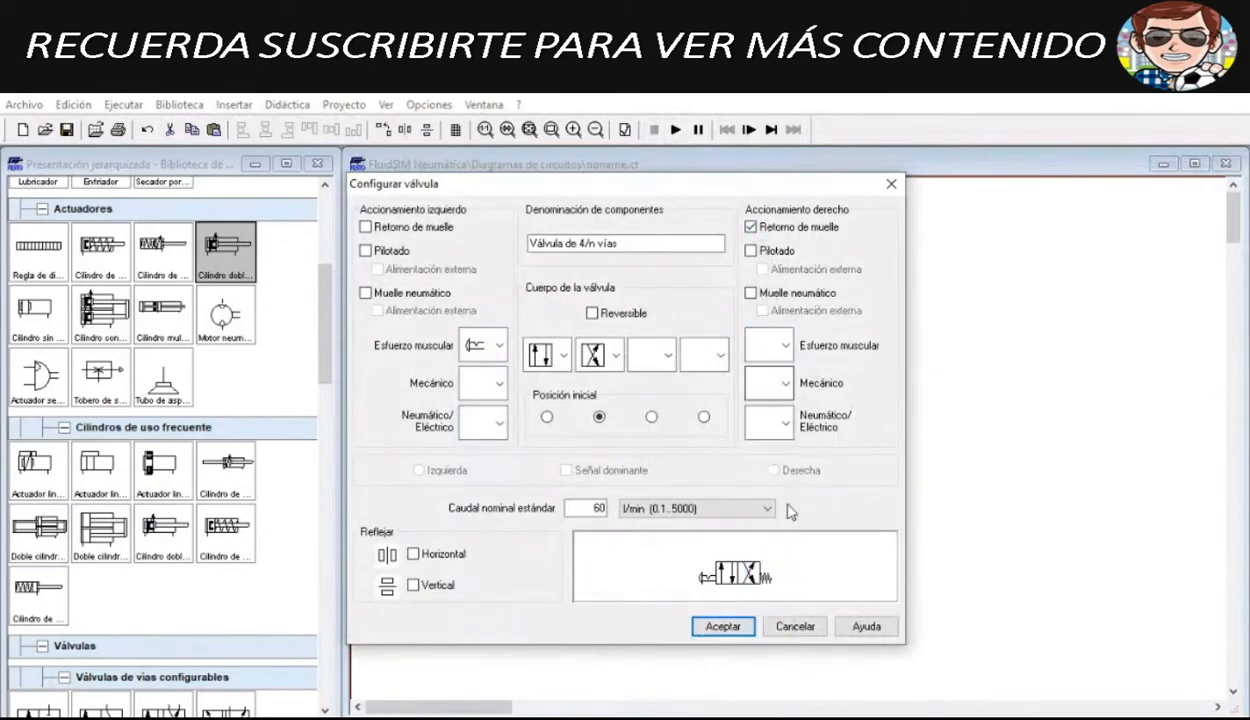
click(735, 627)
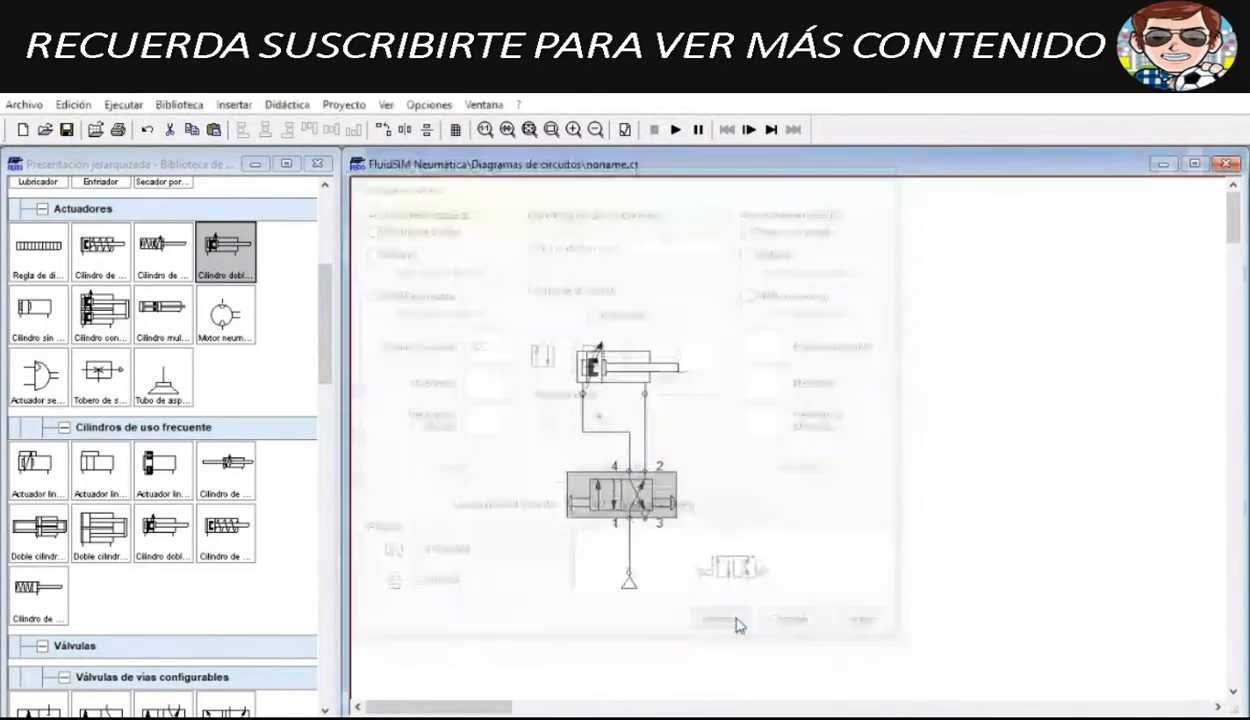
Step: Simulate the valve with detented push-button and spring return, latch and release it to cycle the cylinder, and stop the simulation
click(674, 130)
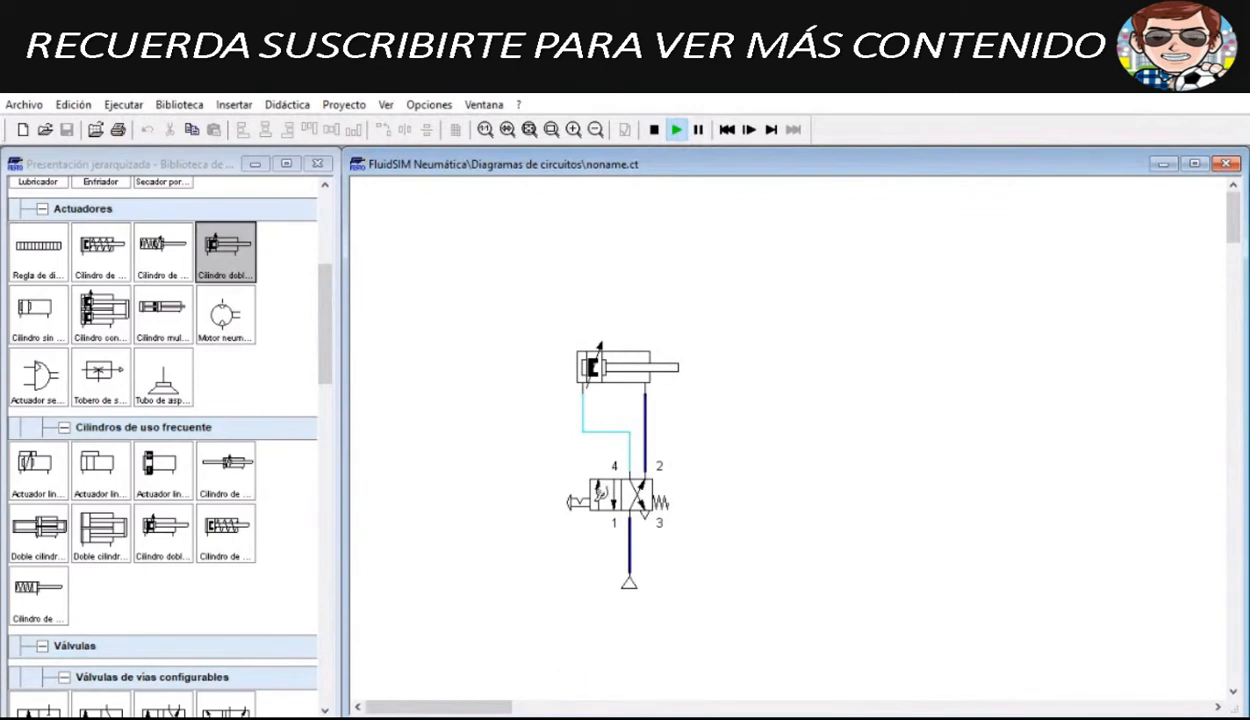
click(582, 503)
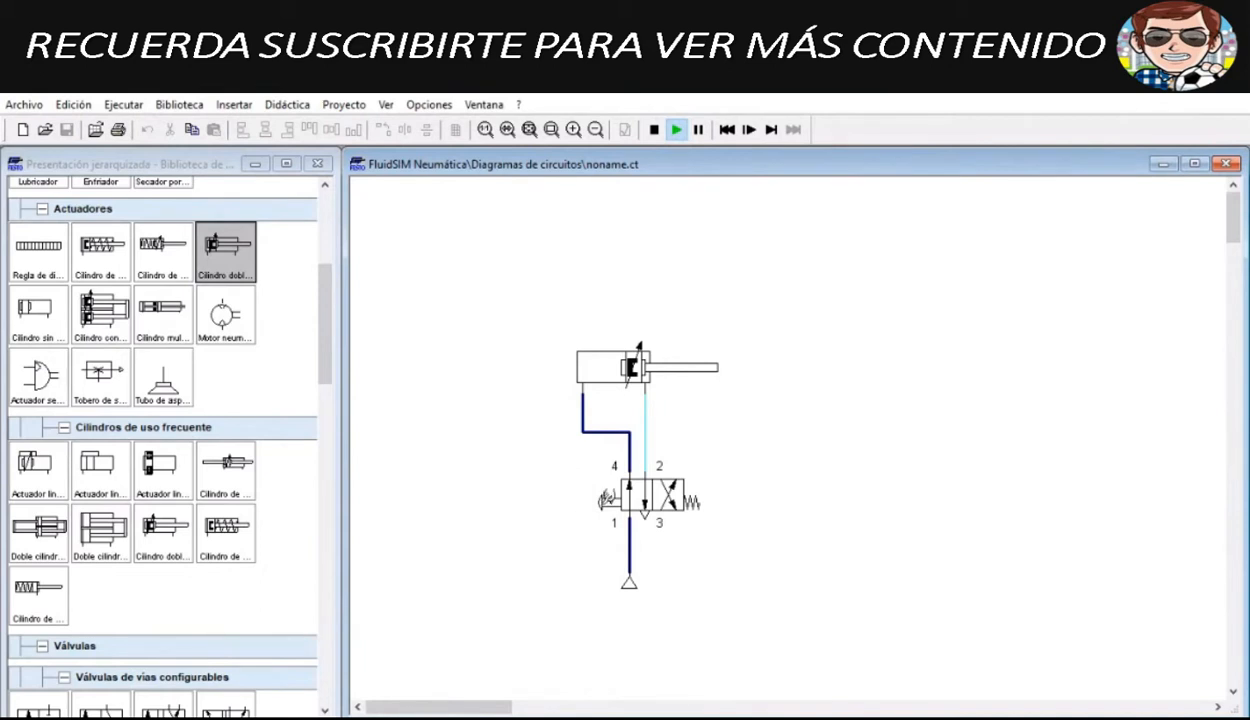
click(607, 498)
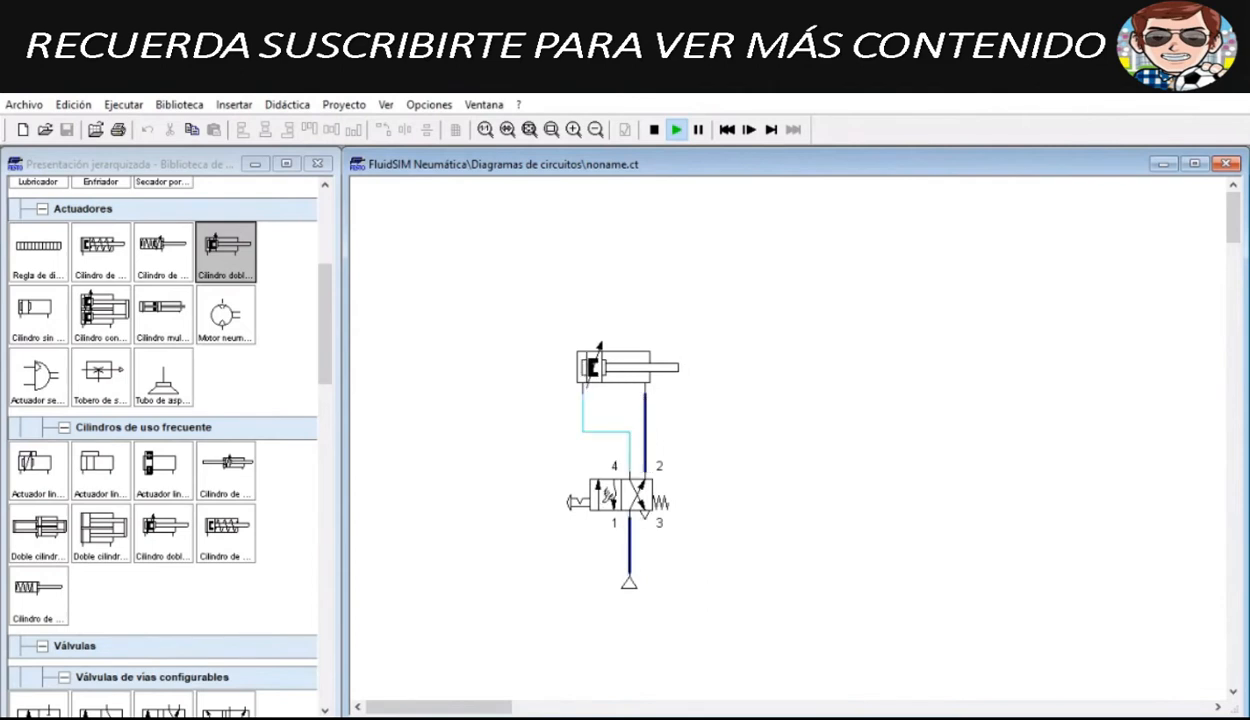
click(654, 129)
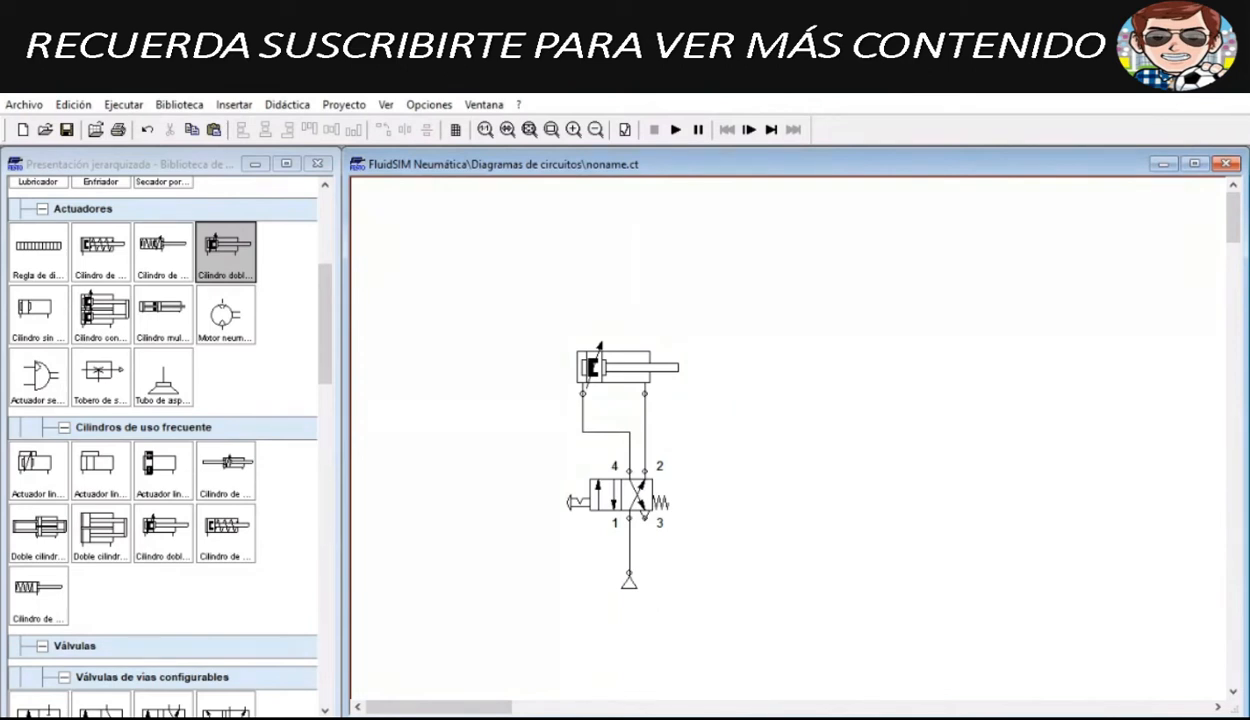
Step: Switch to the PDF guide and review the Ejercicios Propuestos section, with its instructions and the Circuito A diagrams
click(498, 717)
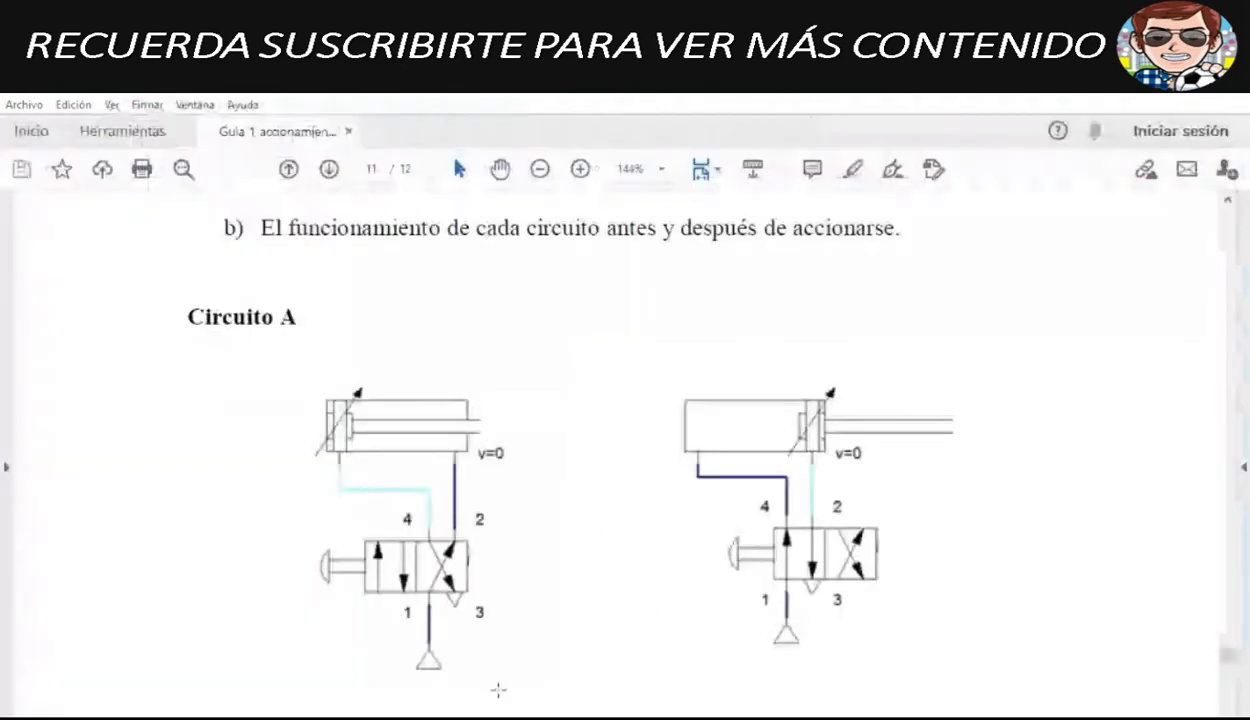
scroll(519, 624, up, 3)
scroll(519, 624, up, 15)
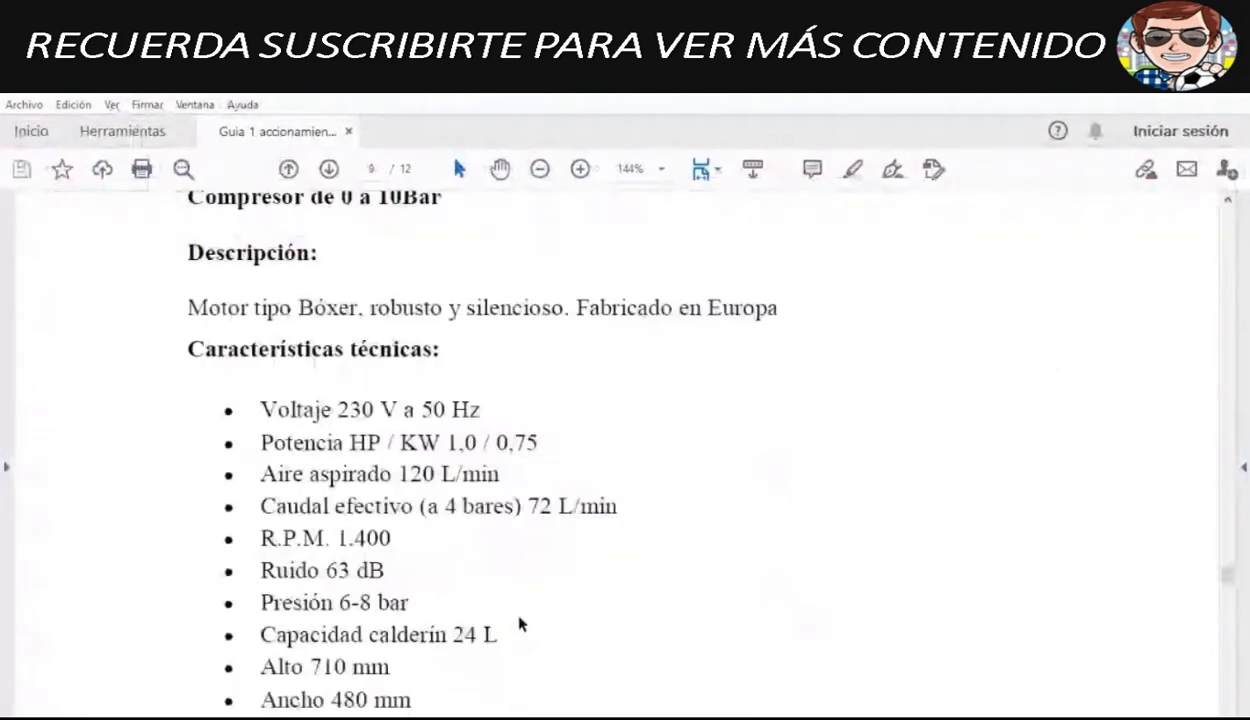
scroll(519, 624, down, 5)
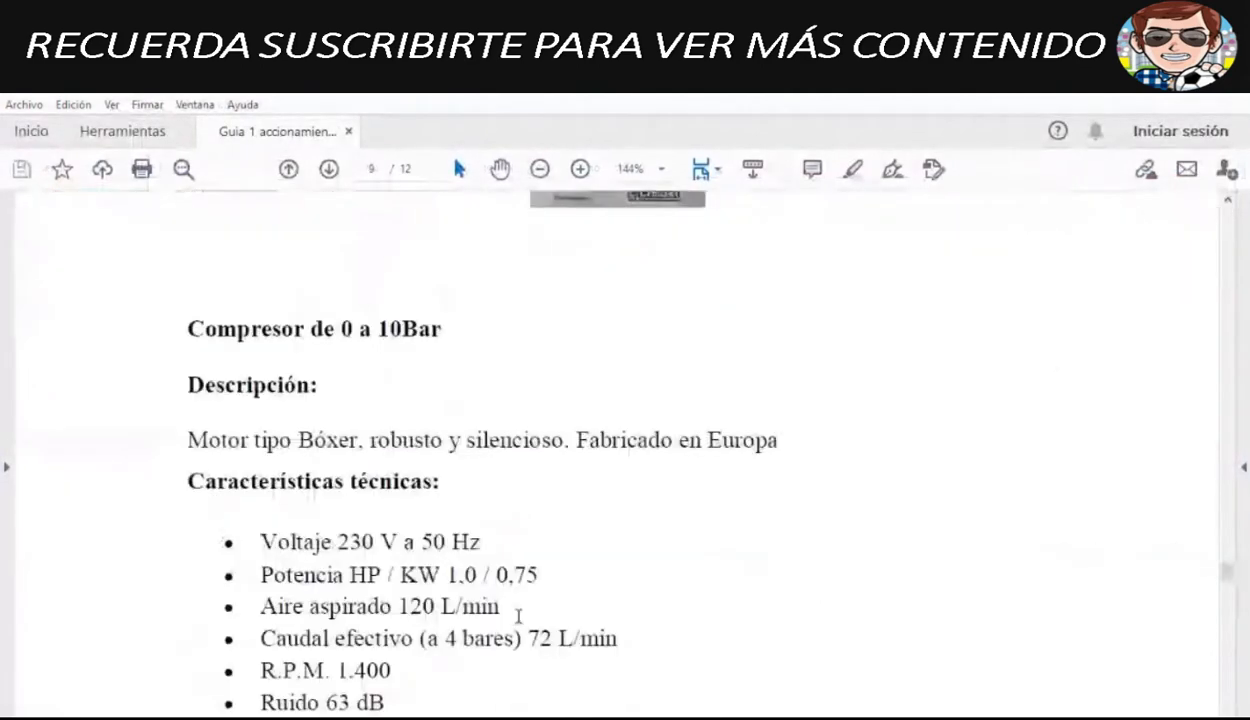
scroll(519, 615, down, 10)
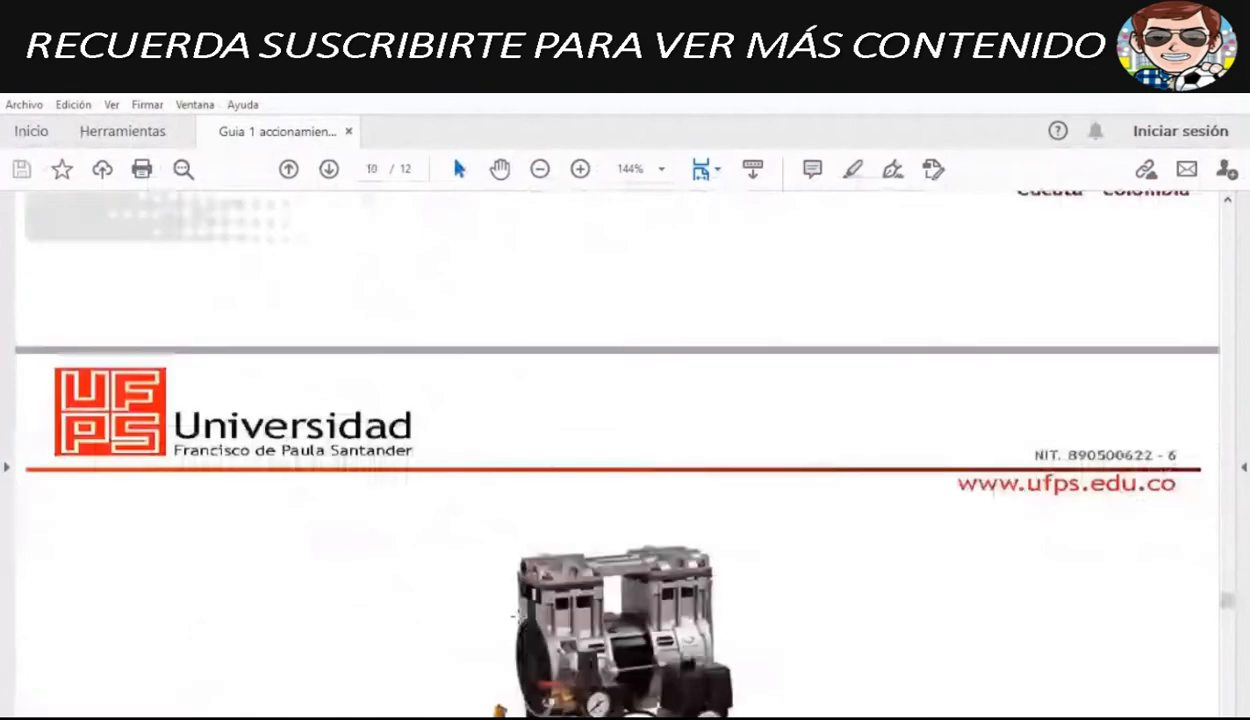
scroll(519, 615, down, 10)
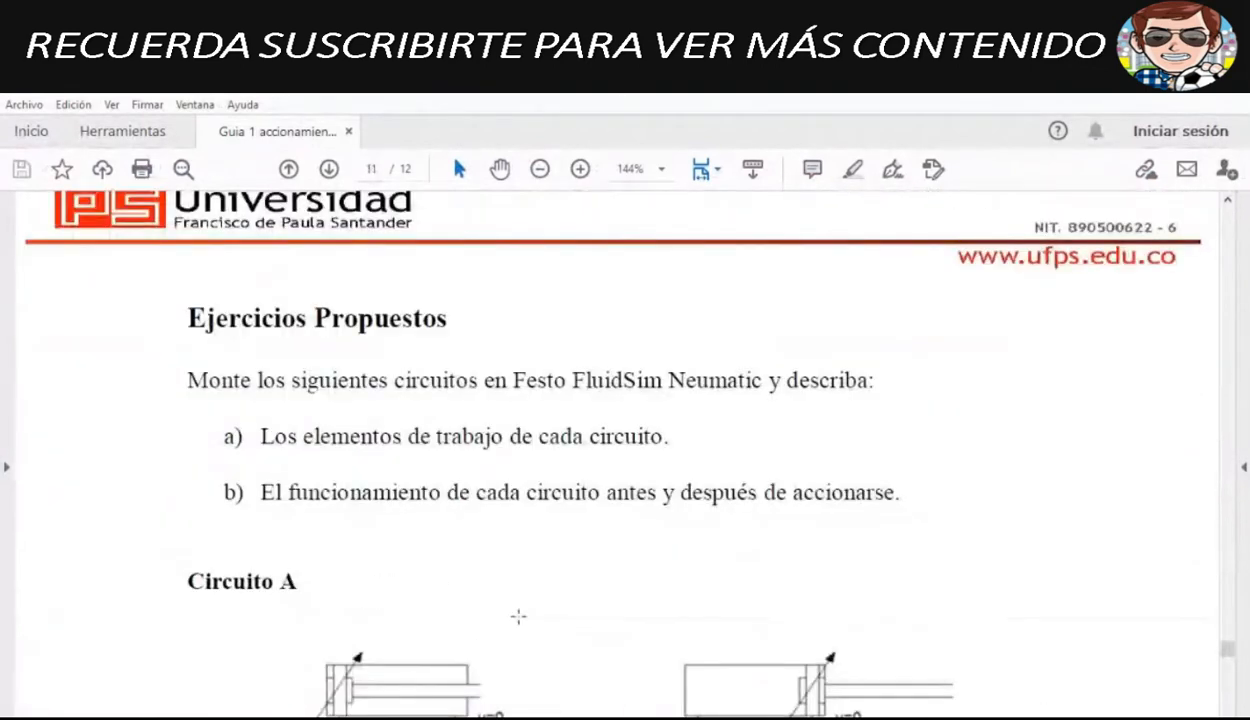
scroll(582, 540, down, 4)
scroll(617, 488, down, 3)
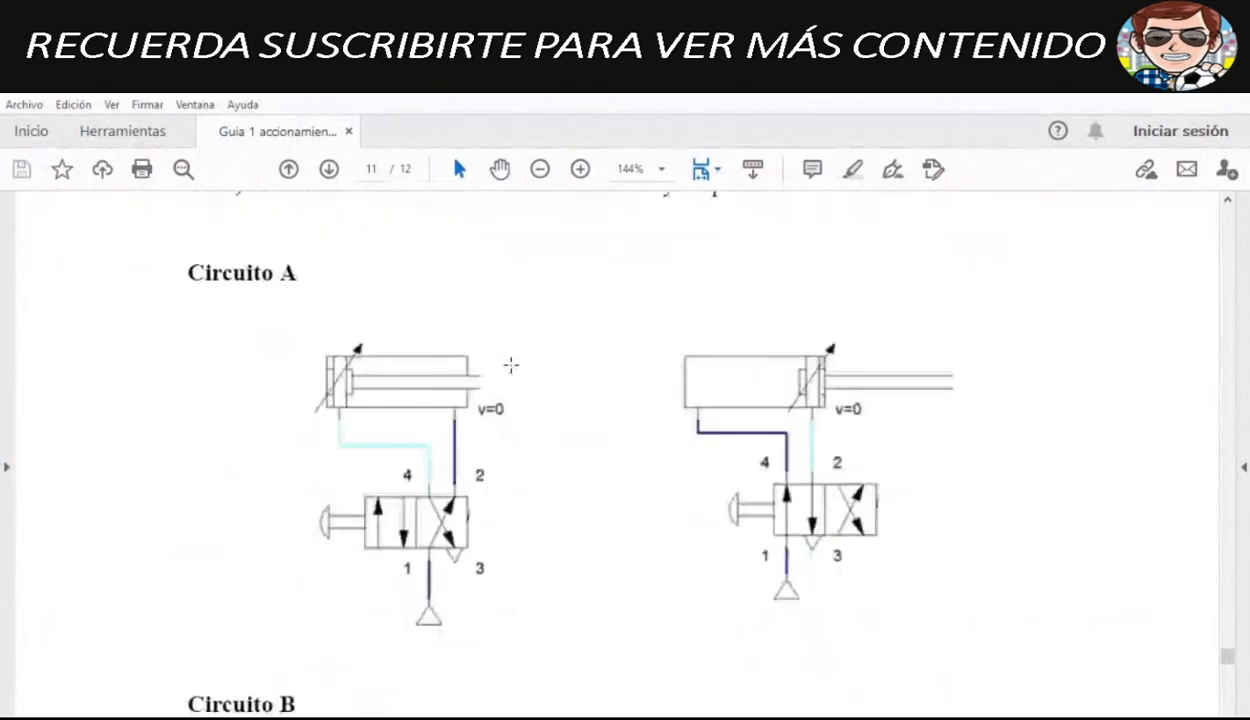
click(540, 169)
click(540, 169)
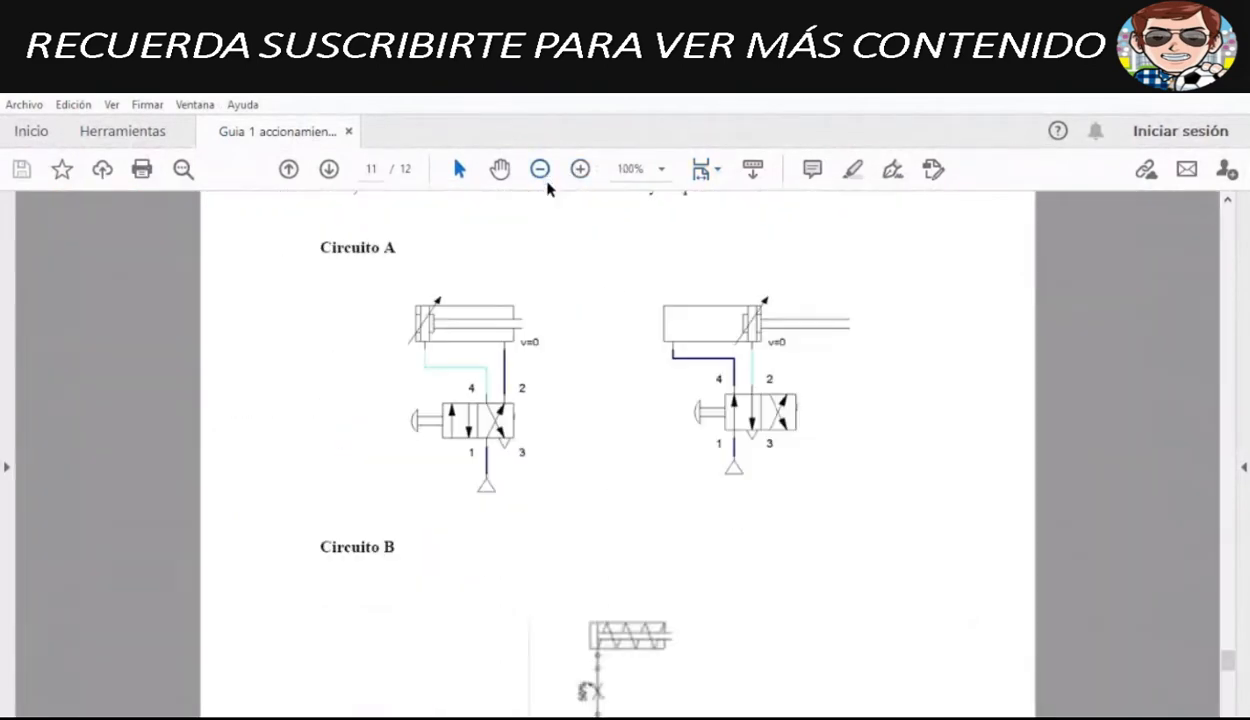
scroll(608, 321, up, 2)
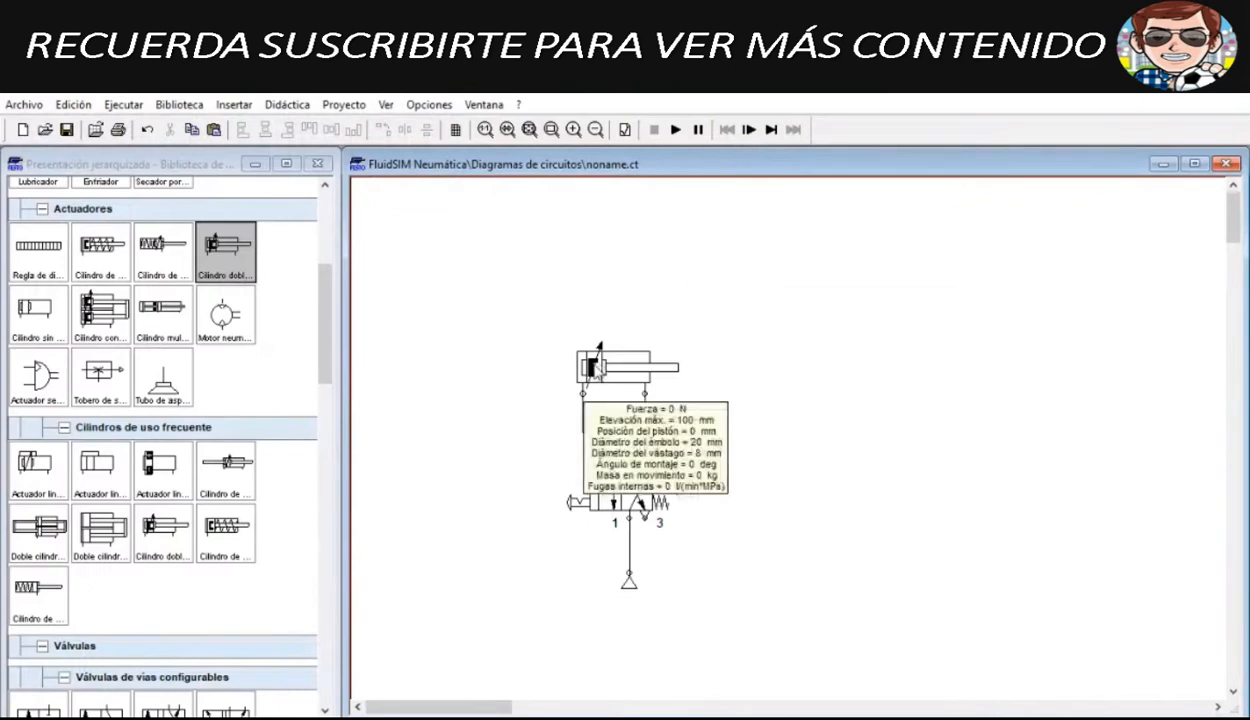
Step: Return to FluidSIM and review the 4/n-way valve's actuation and body configuration without changing it
double_click(619, 499)
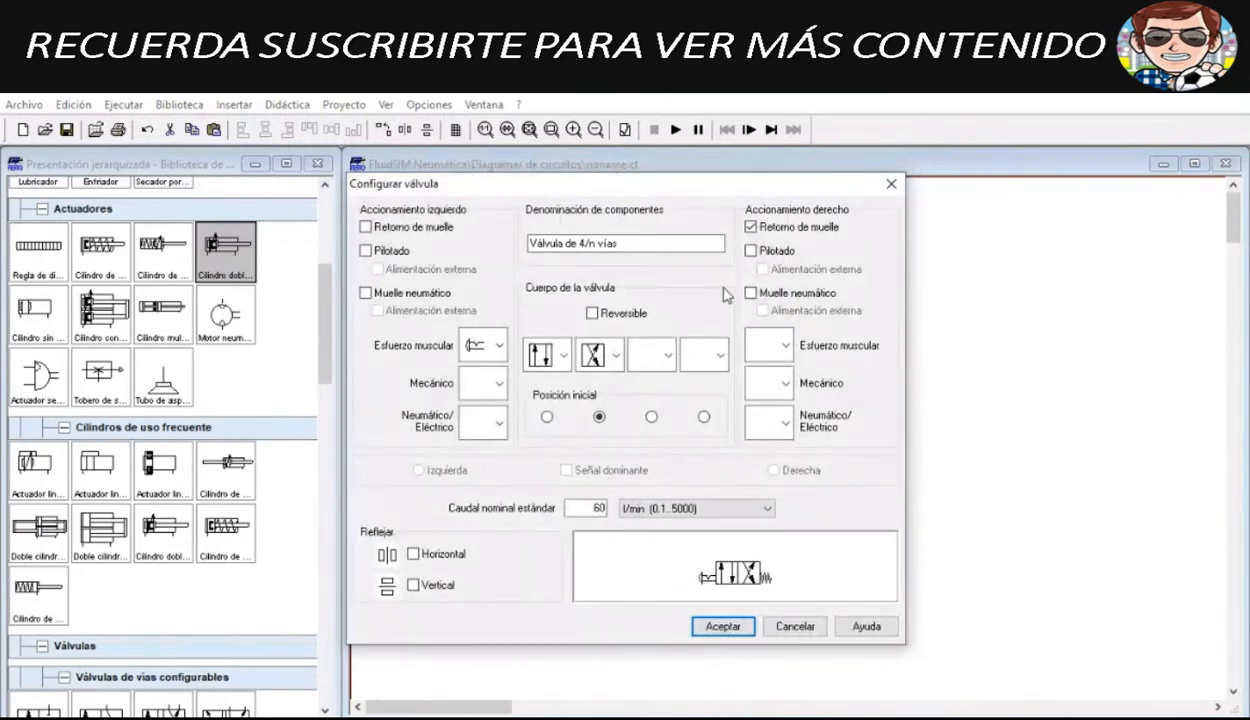
click(890, 184)
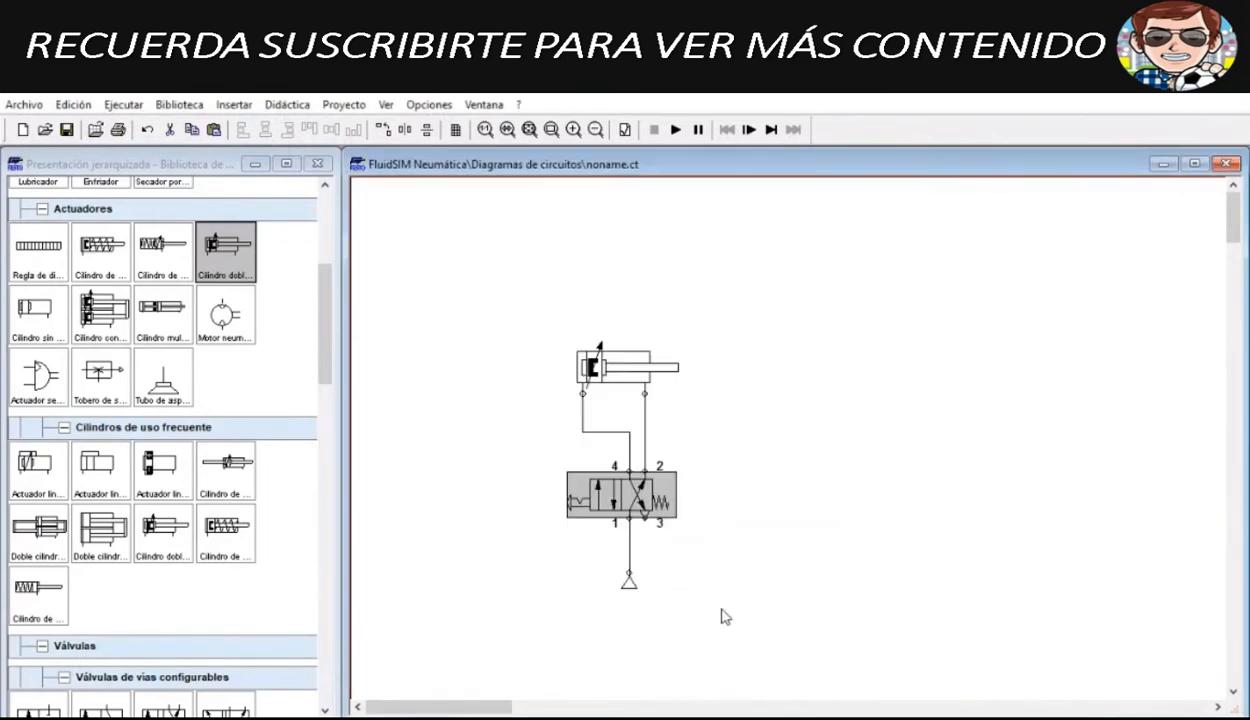
double_click(614, 500)
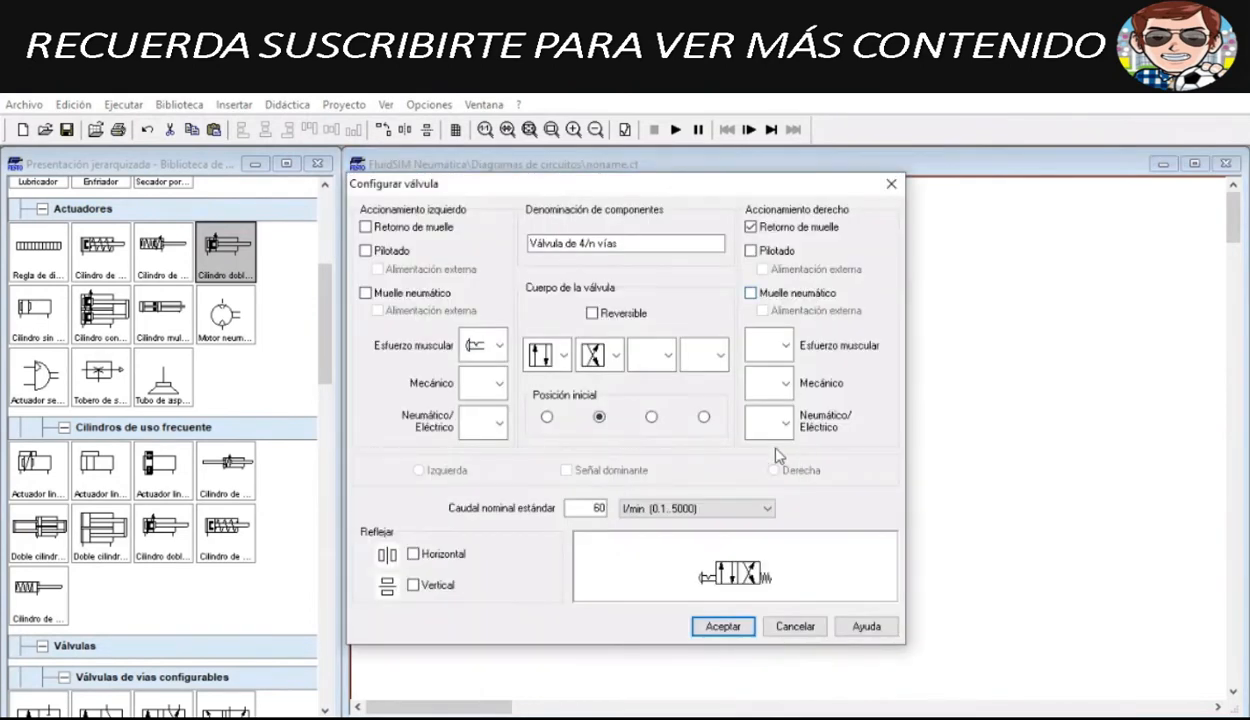
click(893, 184)
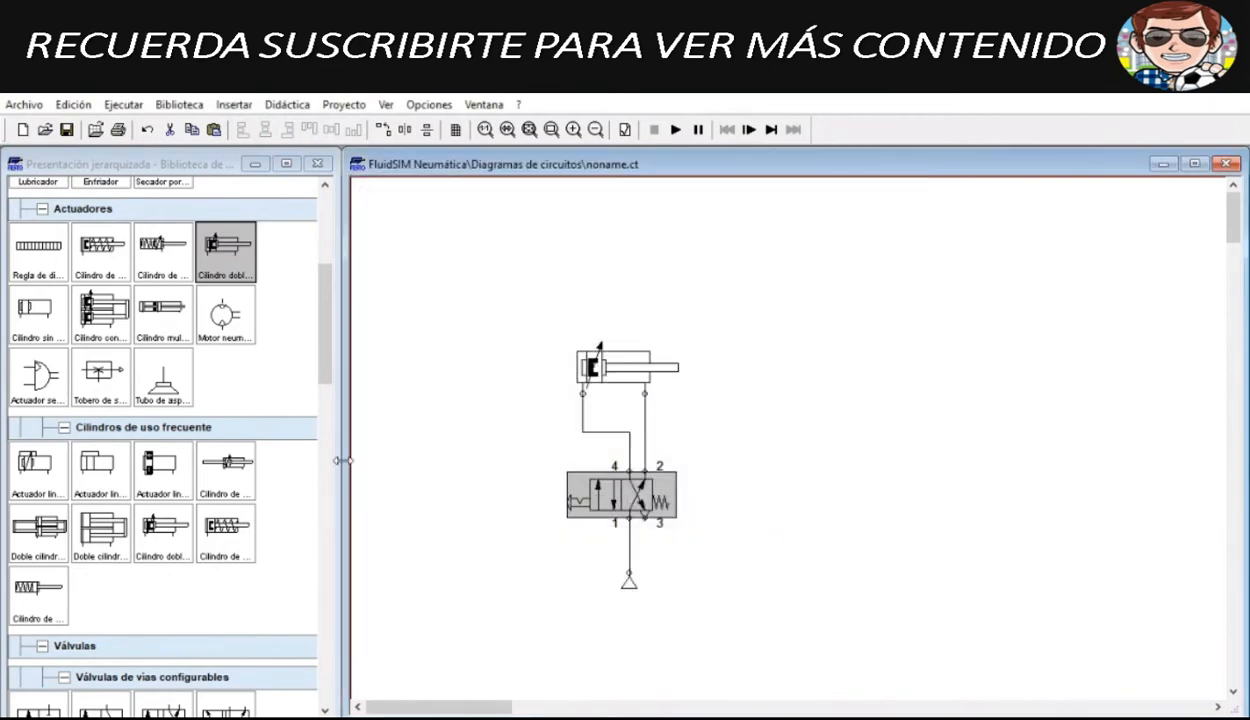
Step: Find the Compresor among the library's supply elements and open its component description
scroll(309, 371, up, 3)
scroll(270, 340, down, 1)
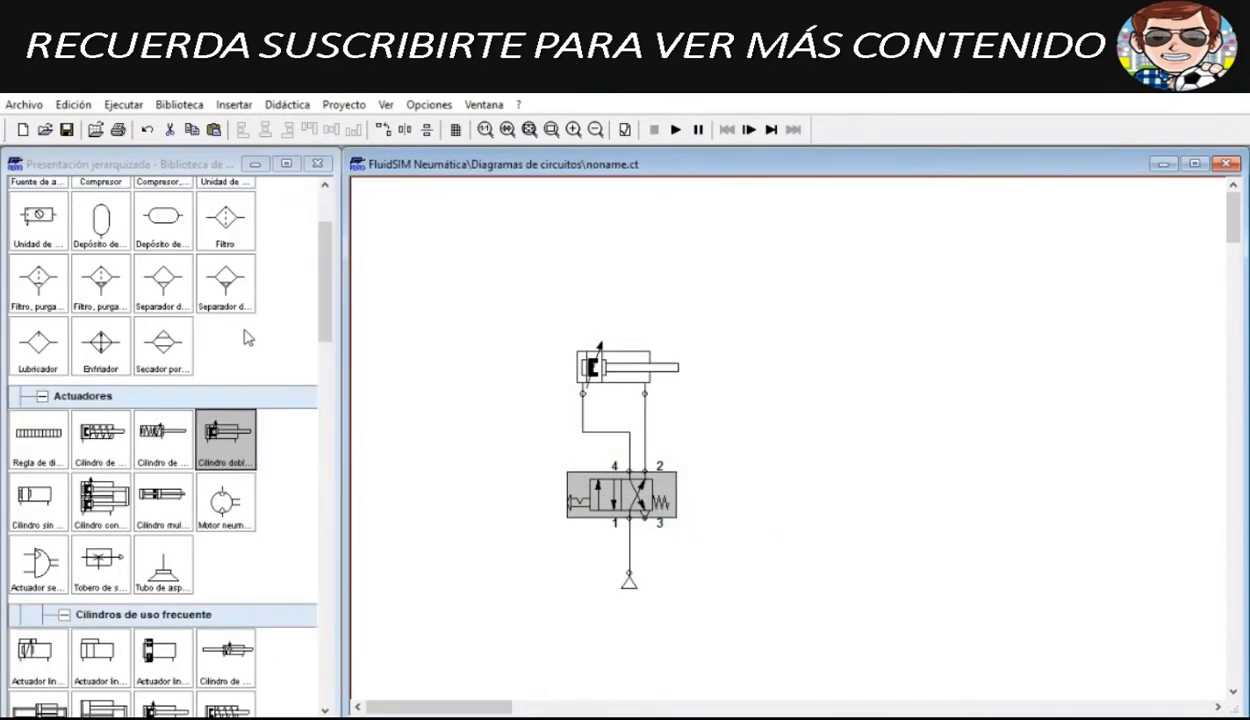
scroll(279, 324, down, 6)
scroll(279, 324, up, 7)
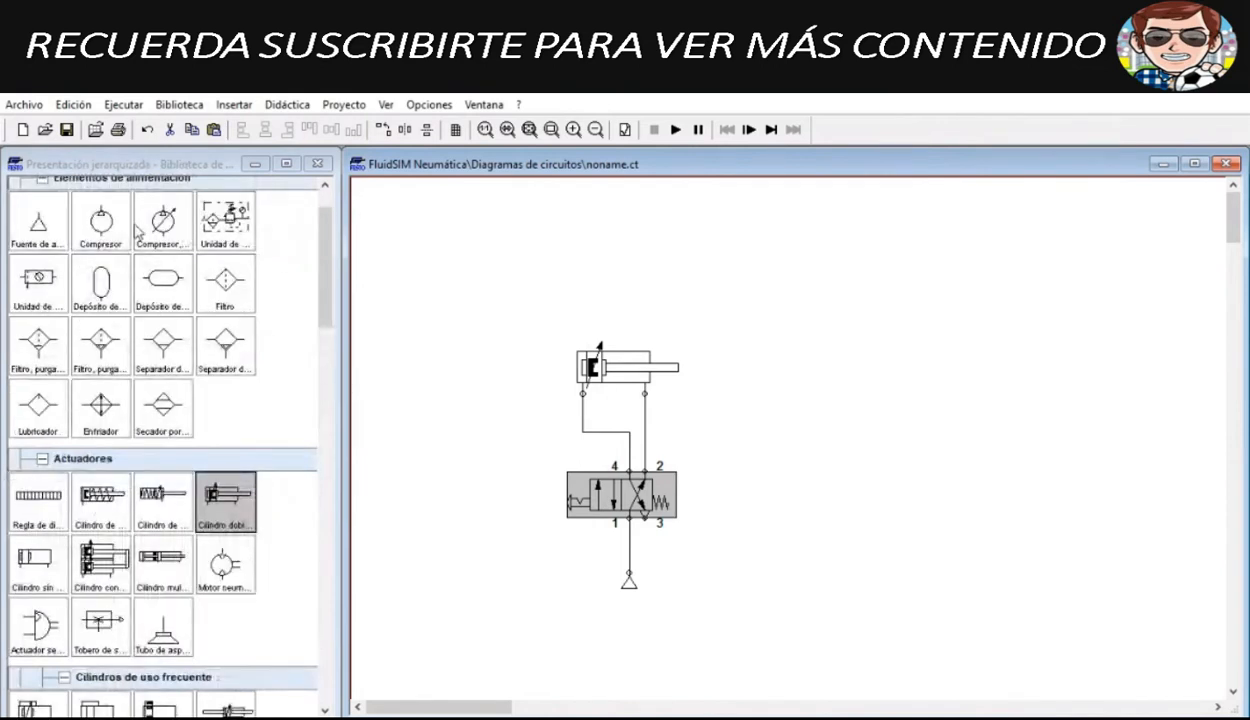
click(102, 226)
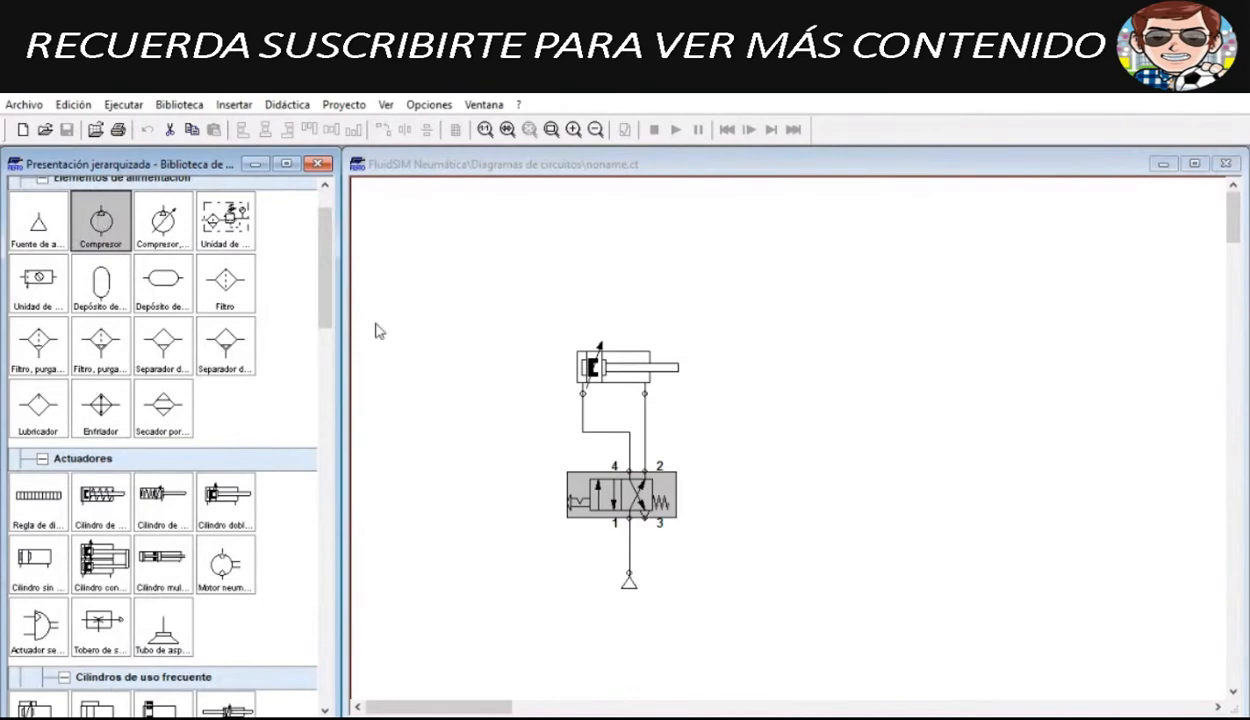
right_click(117, 232)
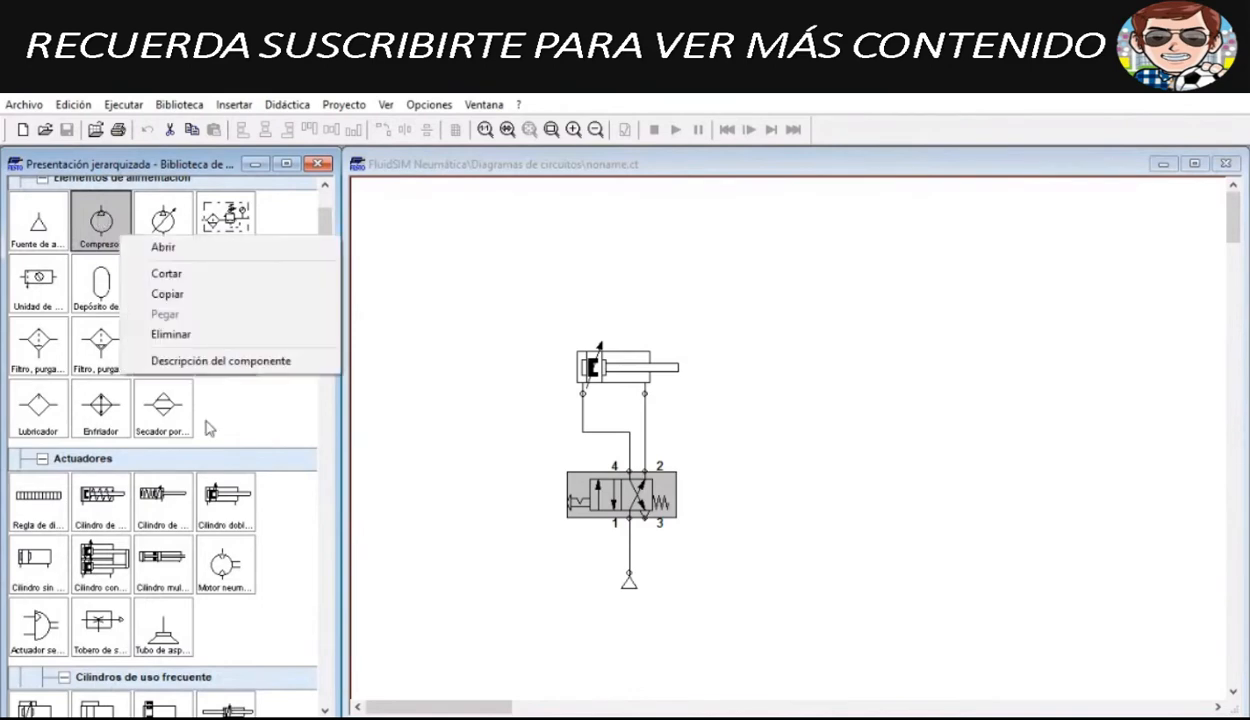
click(222, 361)
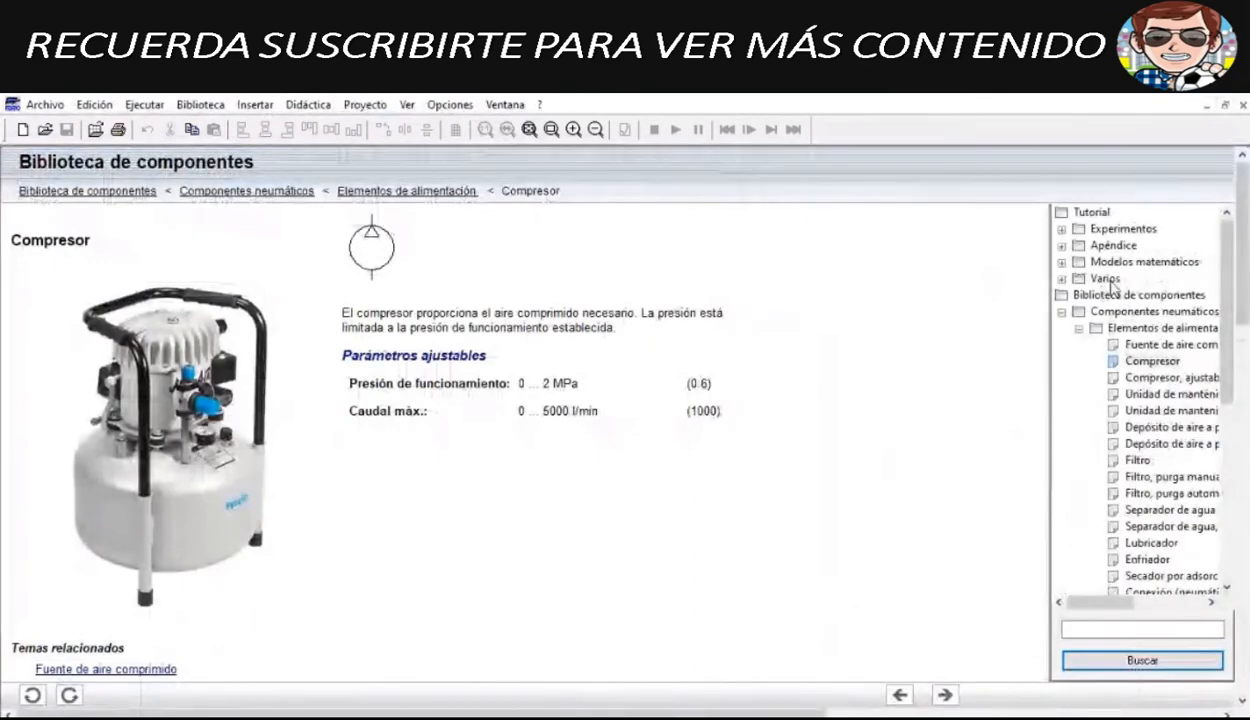
Step: Read the descriptions of the automatic-drain water separator, lubricator, cooler, adsorption dryer, pneumatic line and T-distributor, and return to the circuit
scroll(1150, 335, down, 3)
scroll(1155, 340, down, 1)
click(1160, 329)
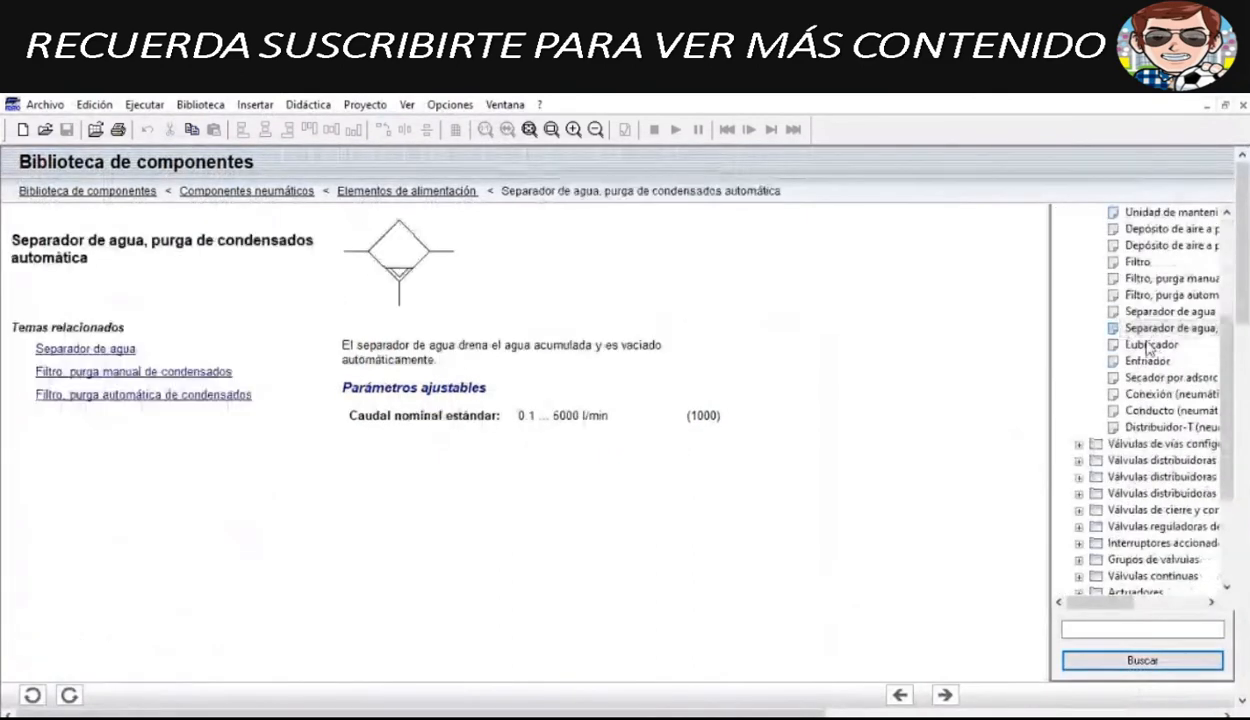
click(1150, 345)
click(1140, 363)
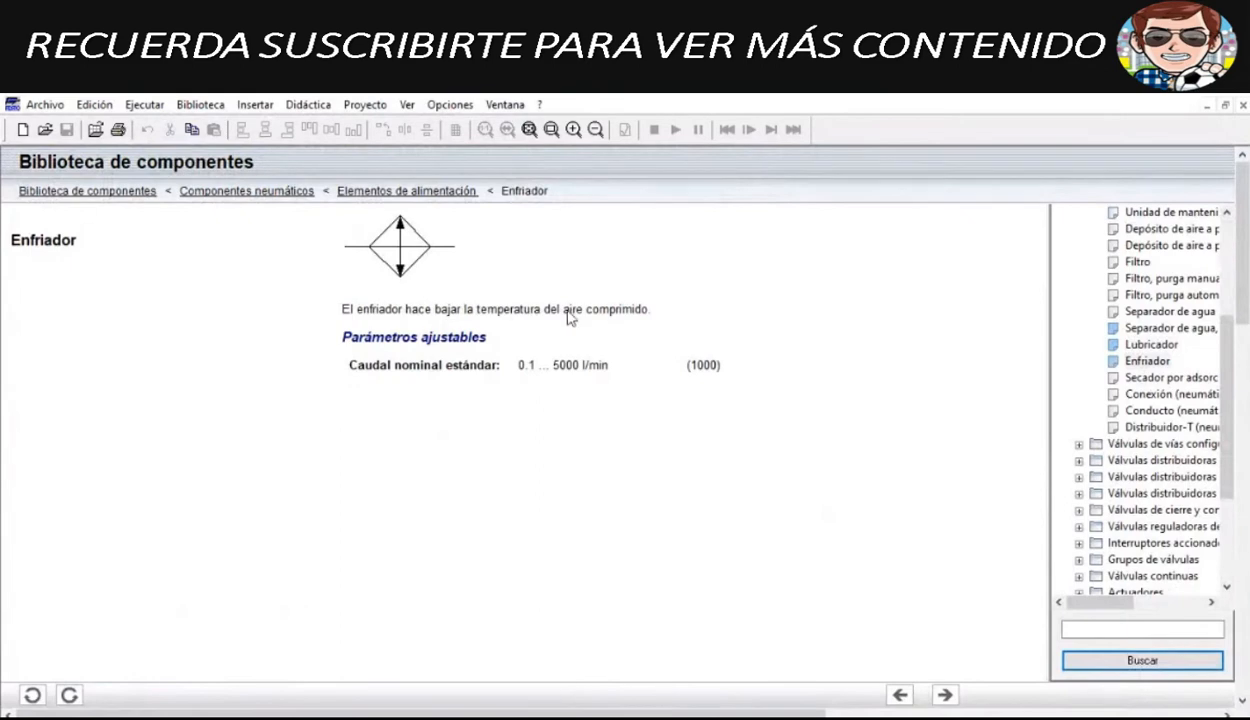
click(1150, 377)
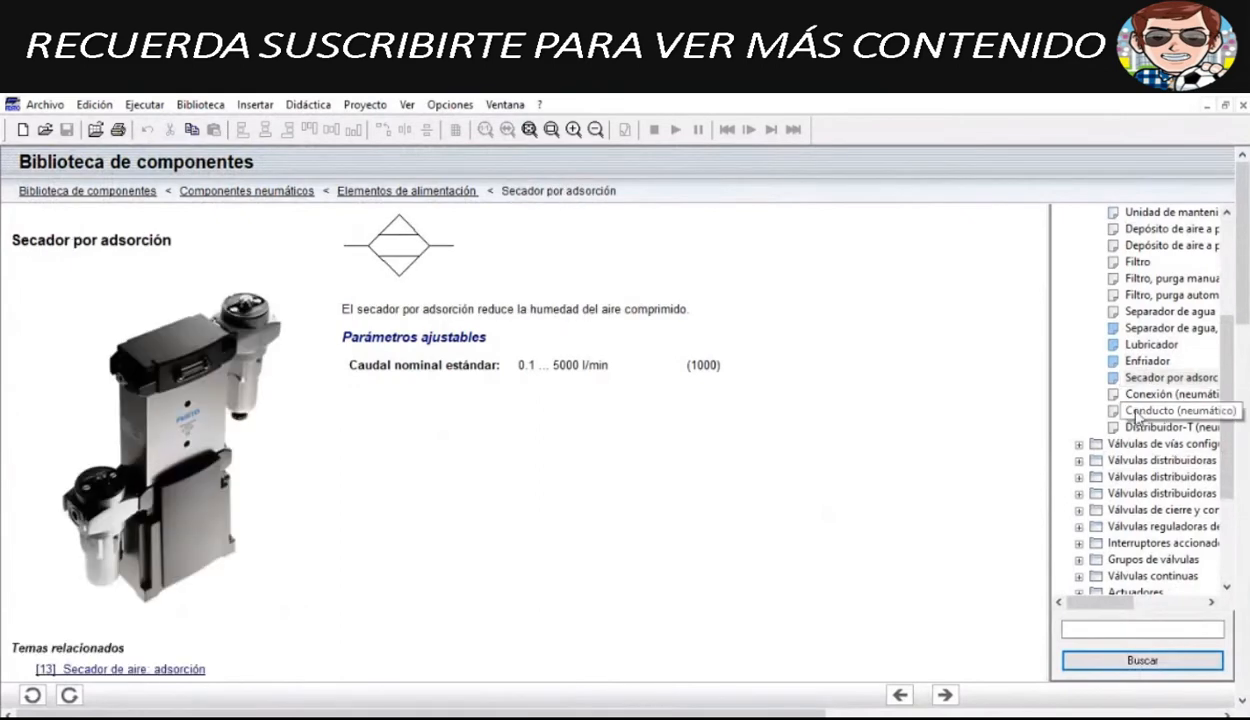
click(1140, 411)
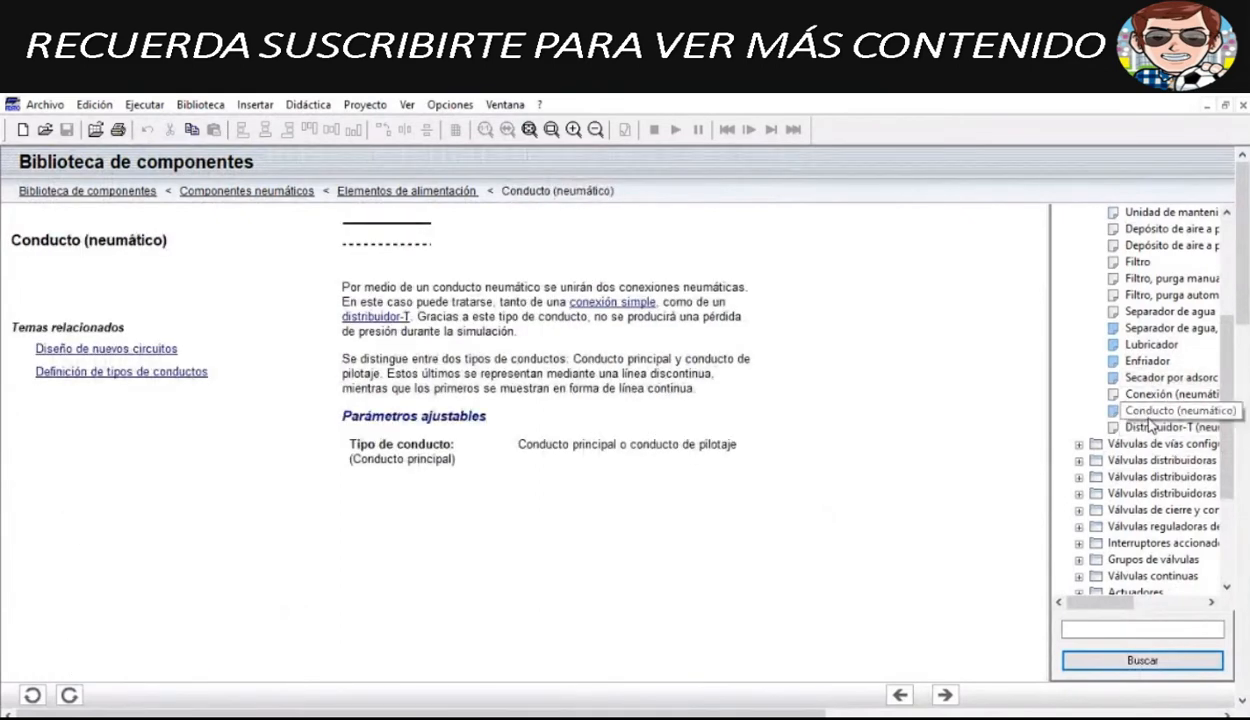
click(1150, 428)
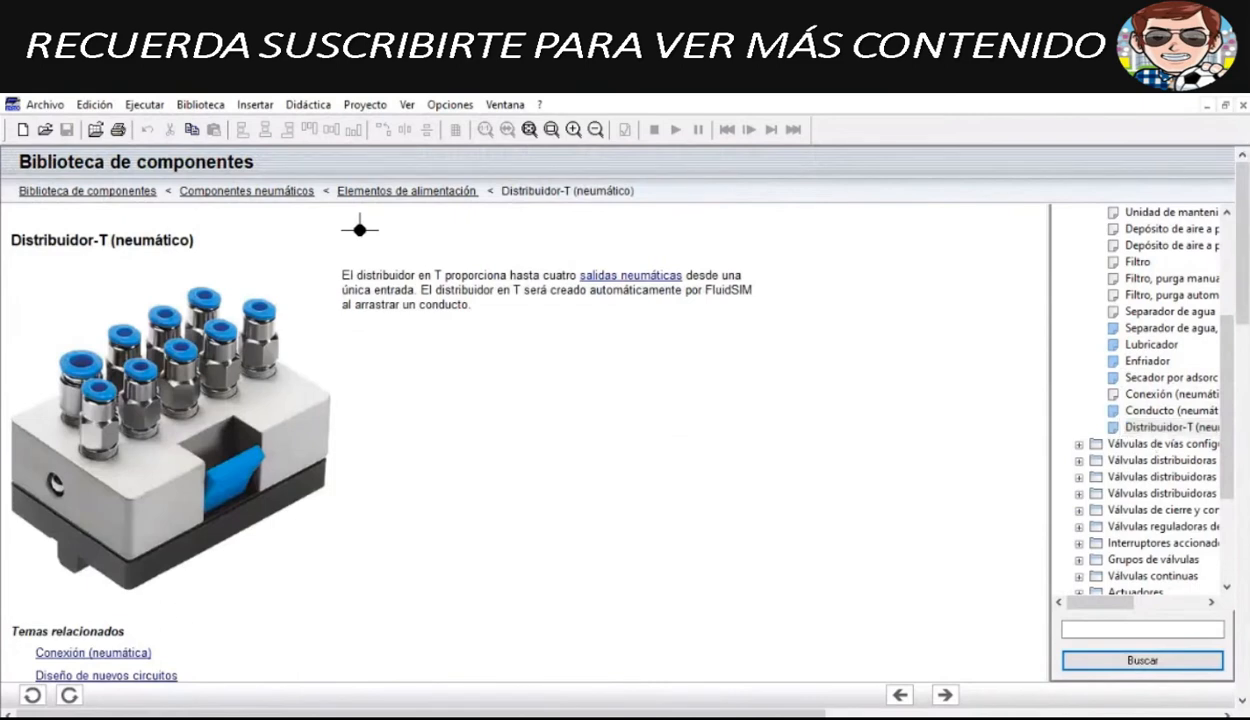
click(1242, 106)
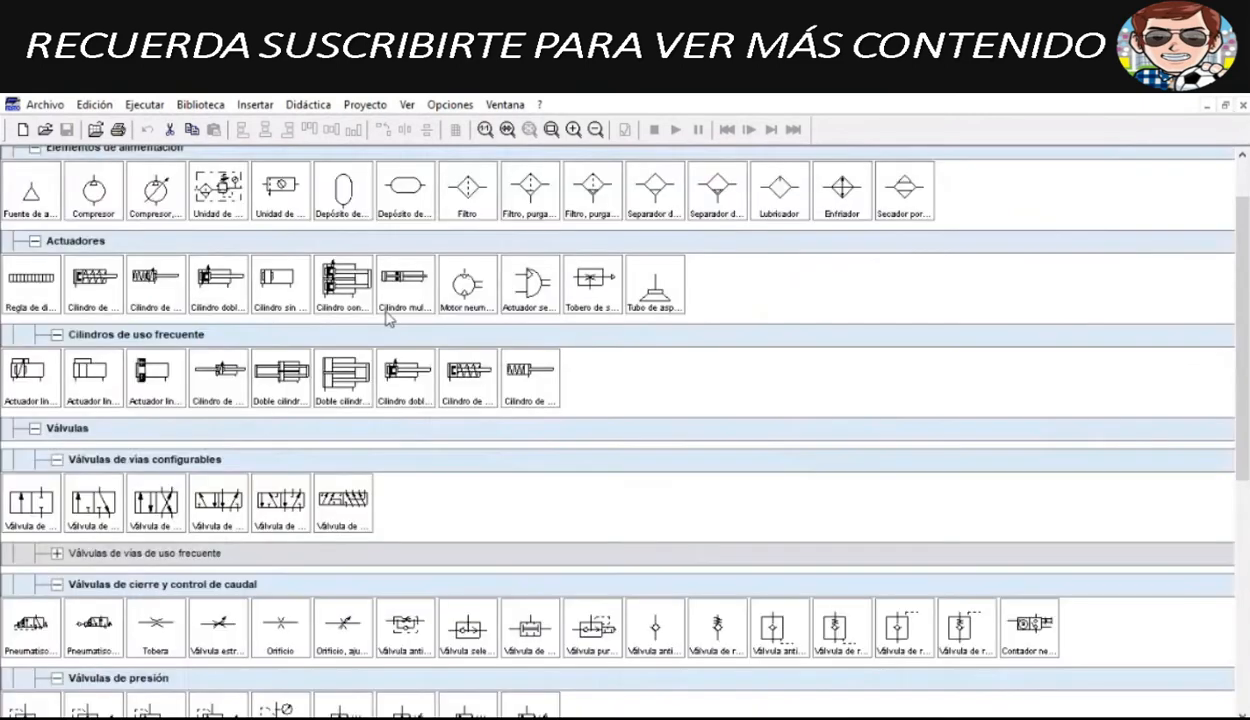
click(1225, 105)
scroll(244, 478, down, 1)
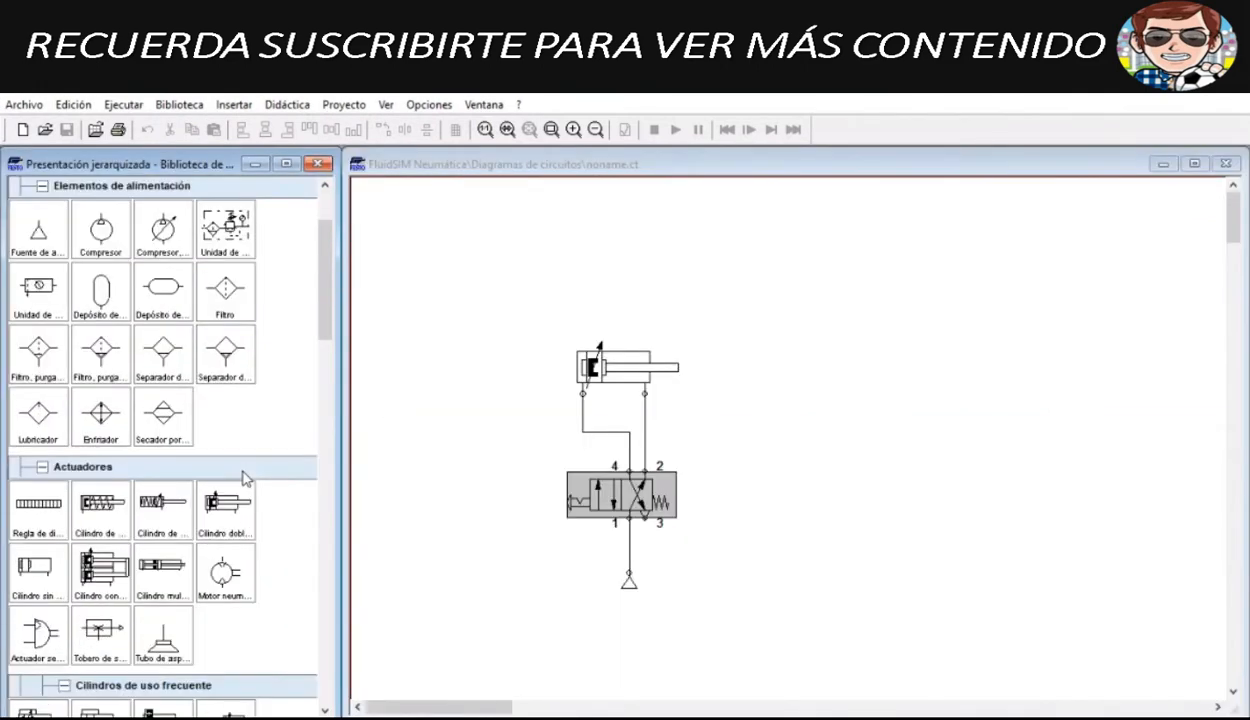
scroll(244, 478, up, 1)
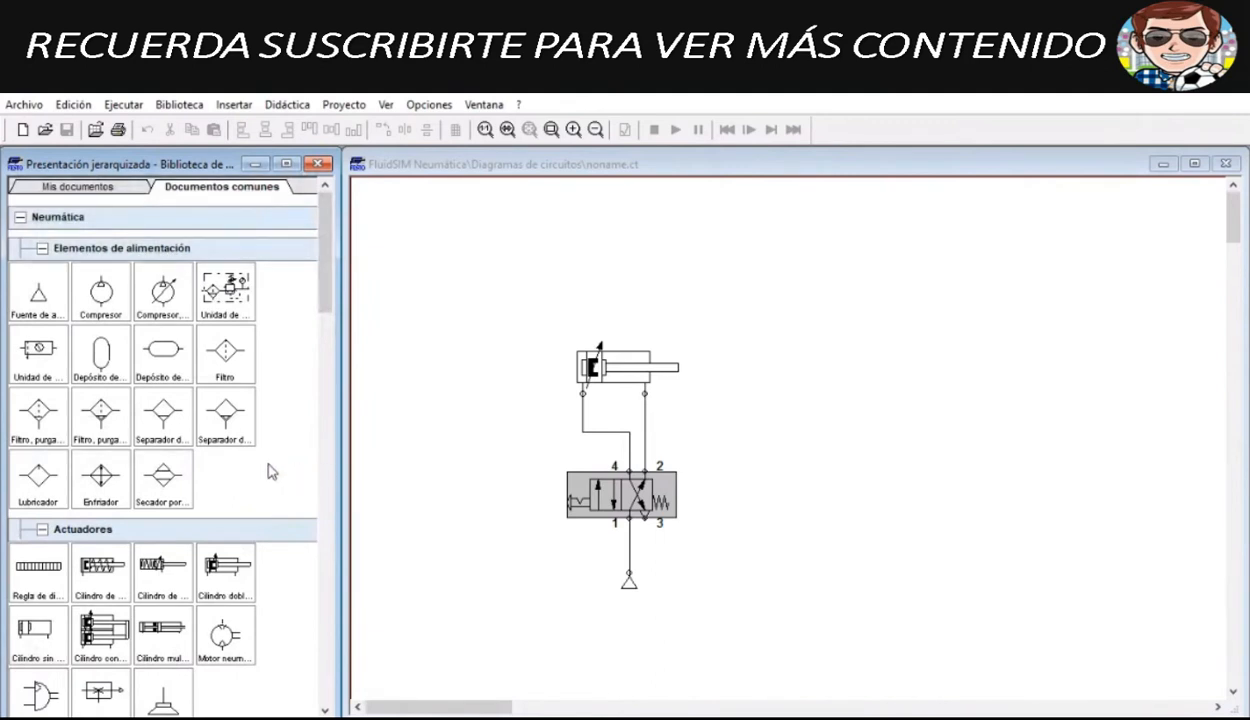
Step: Replace the compressed-air source below the valve with a compressor connected to port 1
click(674, 550)
scroll(705, 590, down, 1)
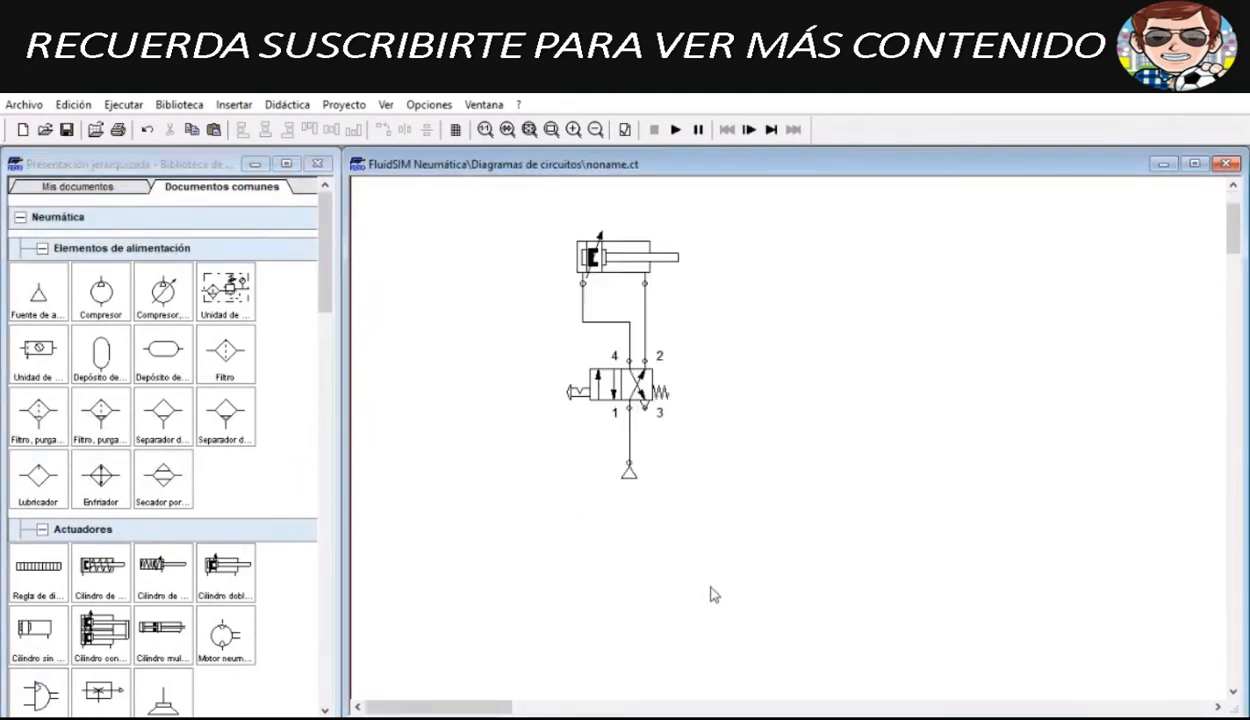
scroll(697, 412, up, 2)
click(27, 300)
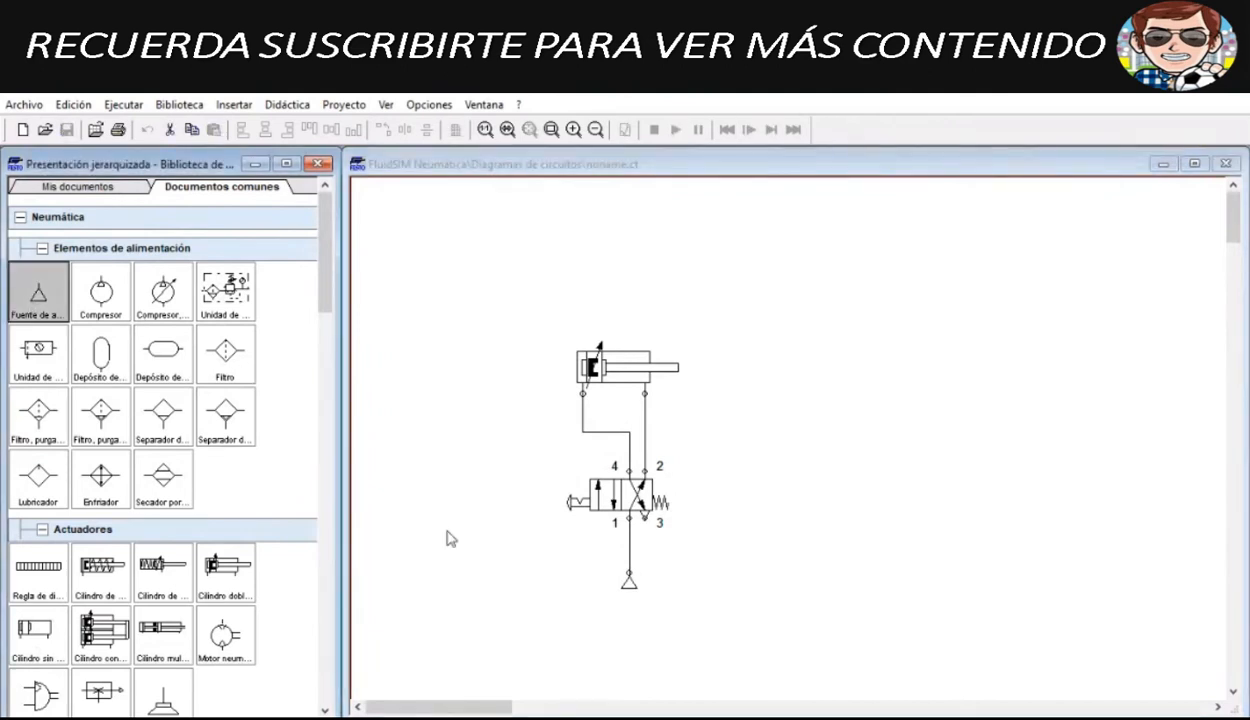
click(628, 583)
key(Delete)
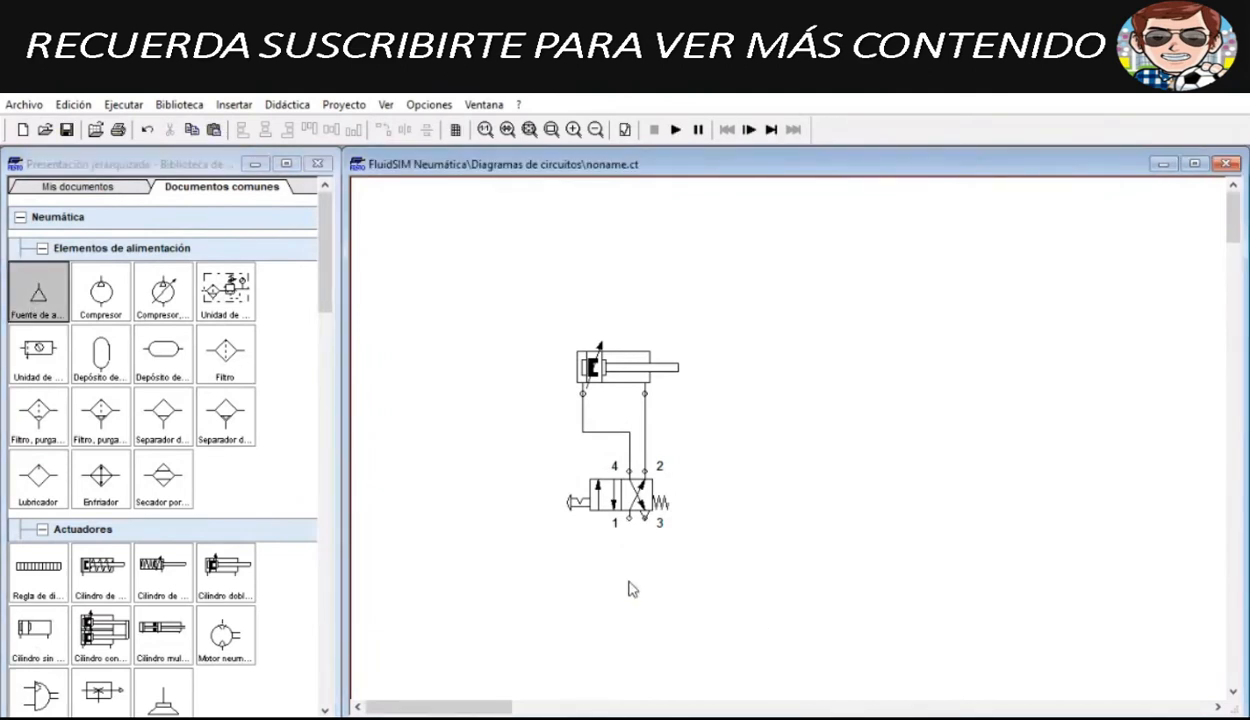
drag(102, 295, 629, 518)
drag(614, 590, 637, 592)
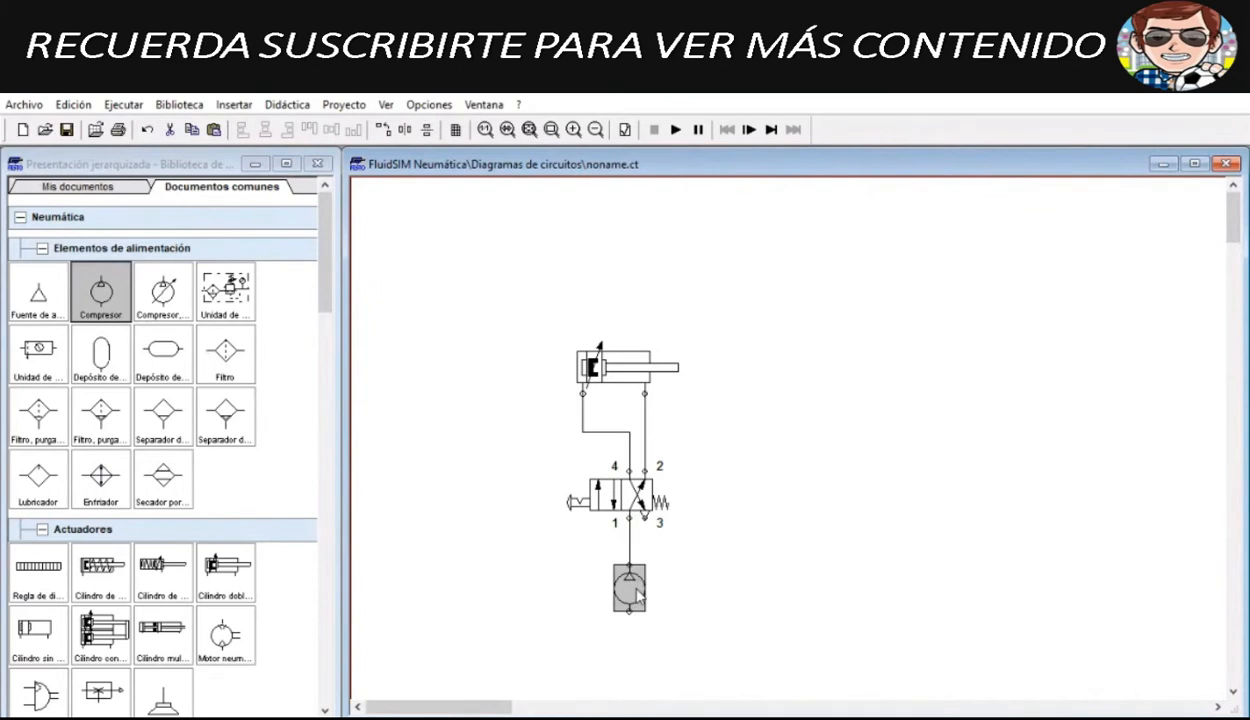
Step: Check the compressor's nominal pressure and maximum flow settings, and fit its lower connection with the triangular vent closure
double_click(637, 592)
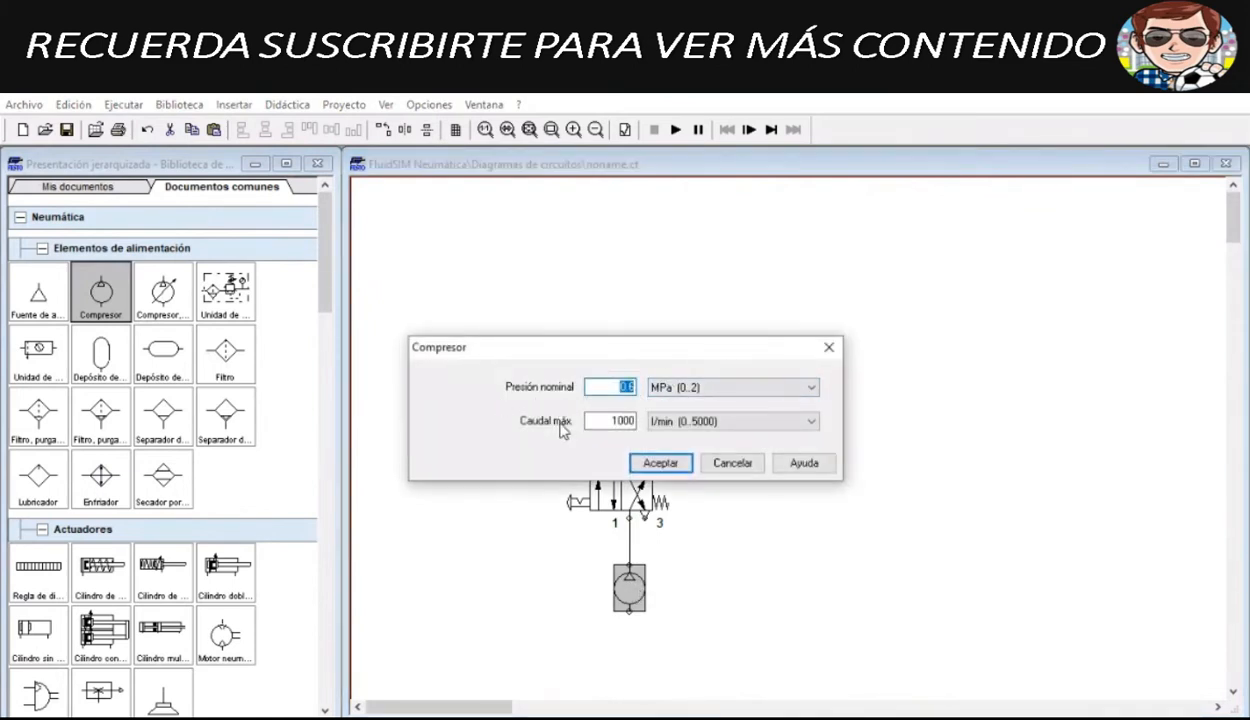
click(828, 350)
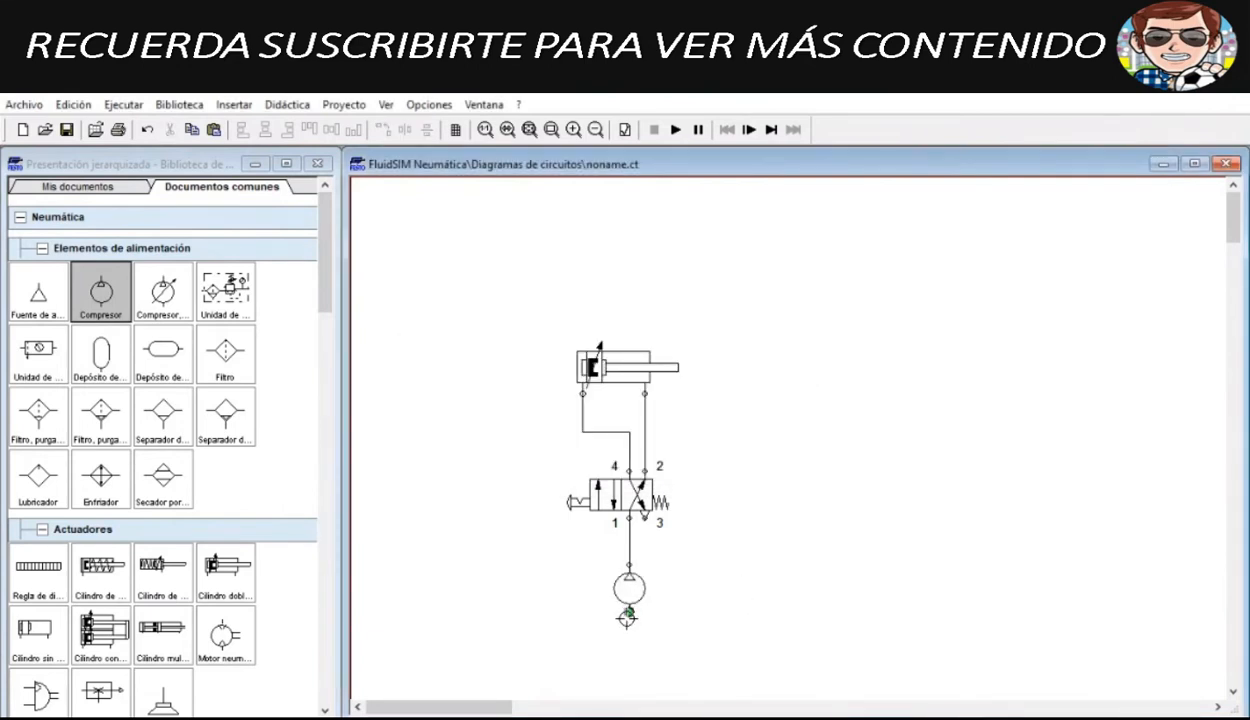
double_click(630, 614)
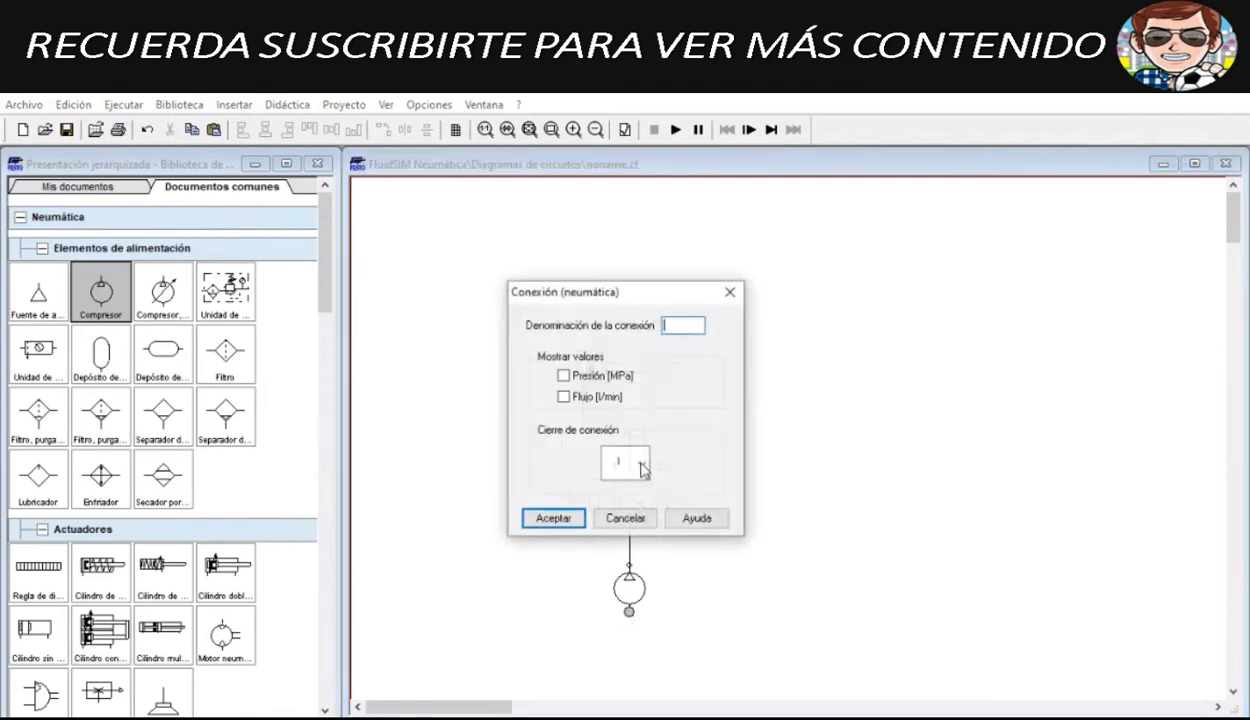
click(641, 463)
click(600, 551)
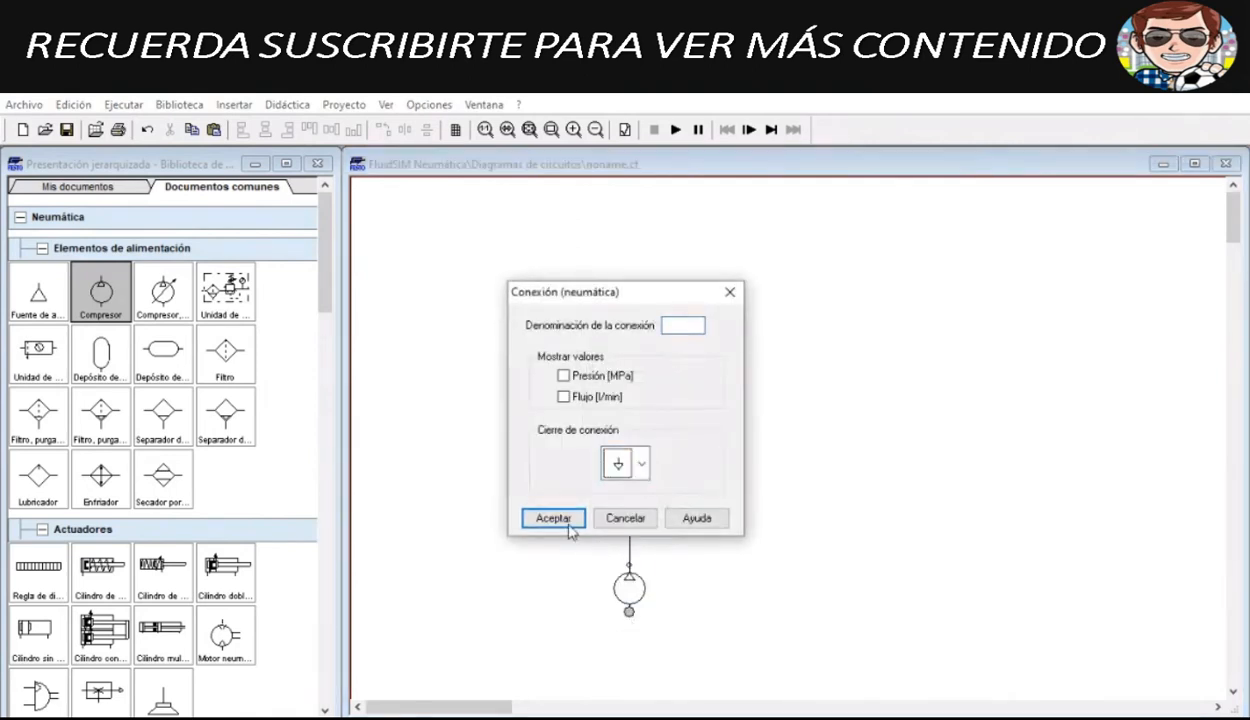
click(569, 527)
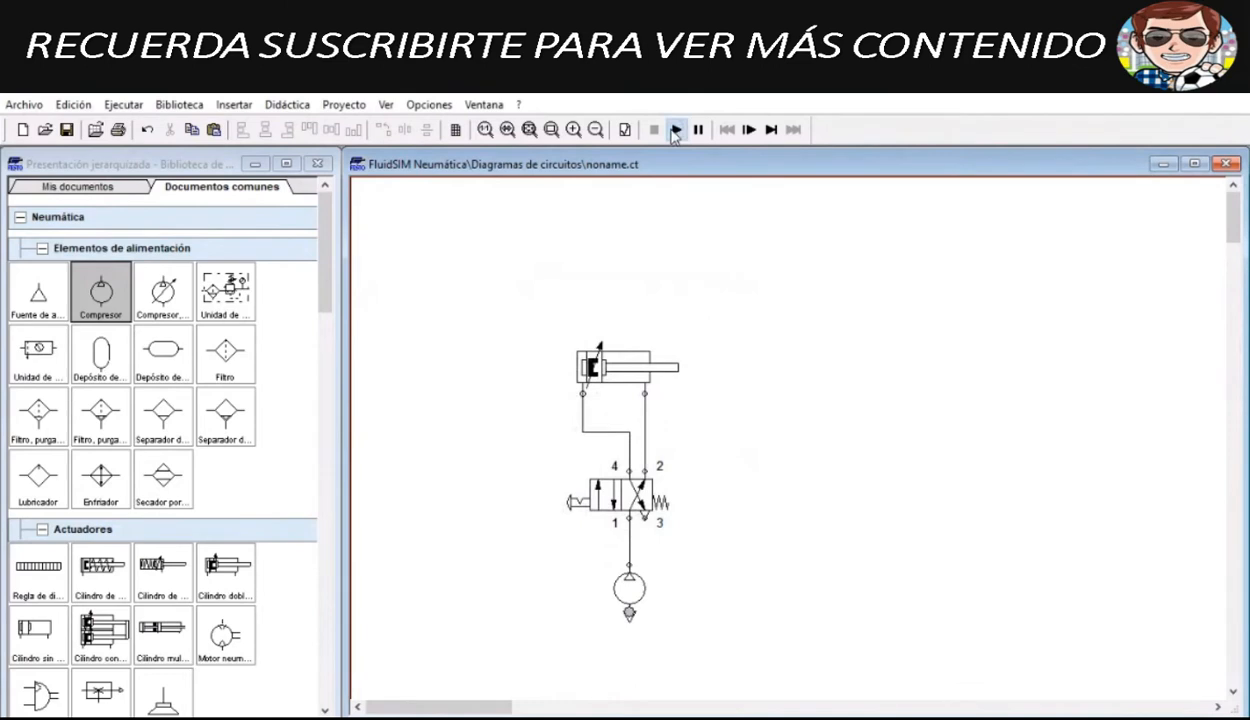
Step: Simulate the circuit with the compressor supply, stop the simulation and check the compressor's settings
click(676, 130)
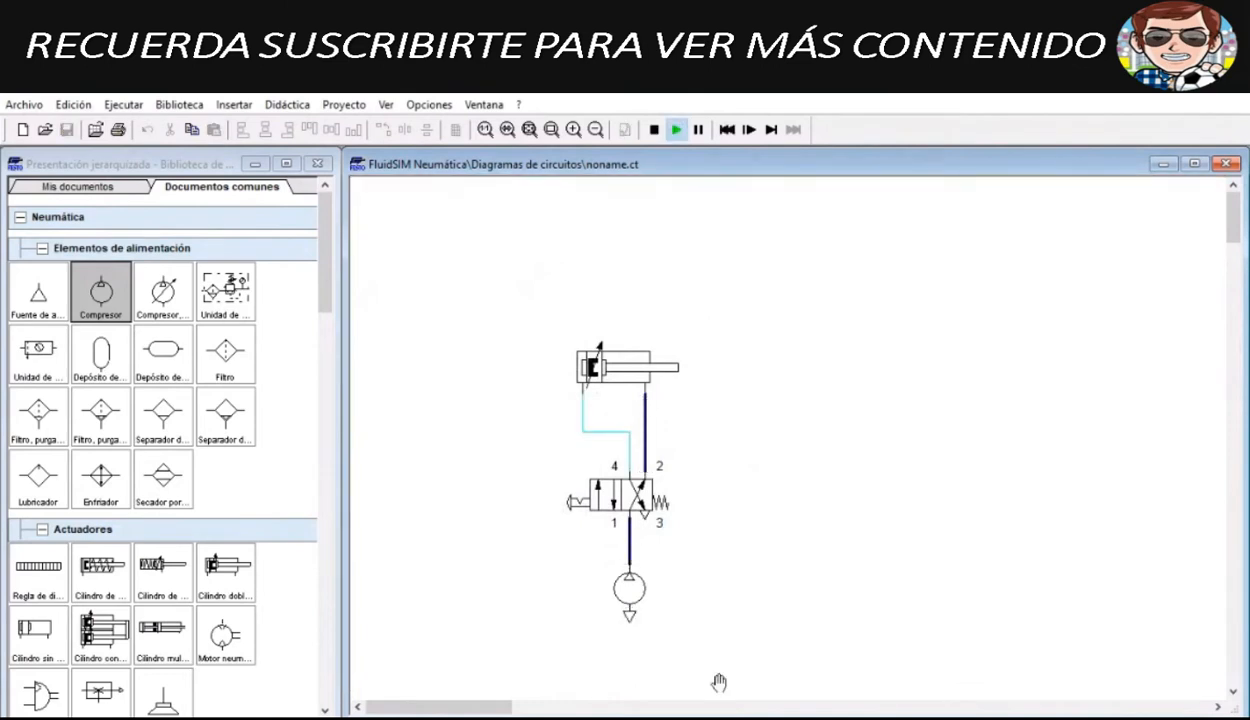
click(655, 133)
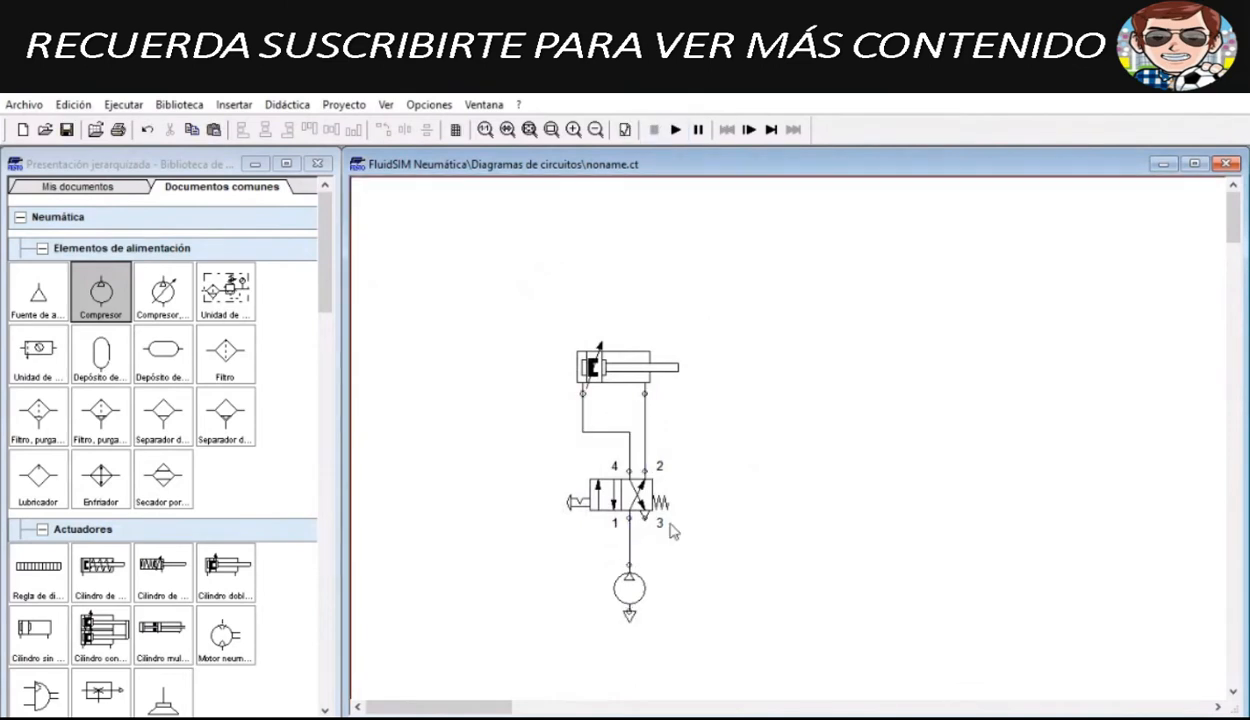
double_click(631, 590)
click(829, 347)
Step: Change the closure of the compressor's lower connection from the triangular vent to the blind plug
click(625, 614)
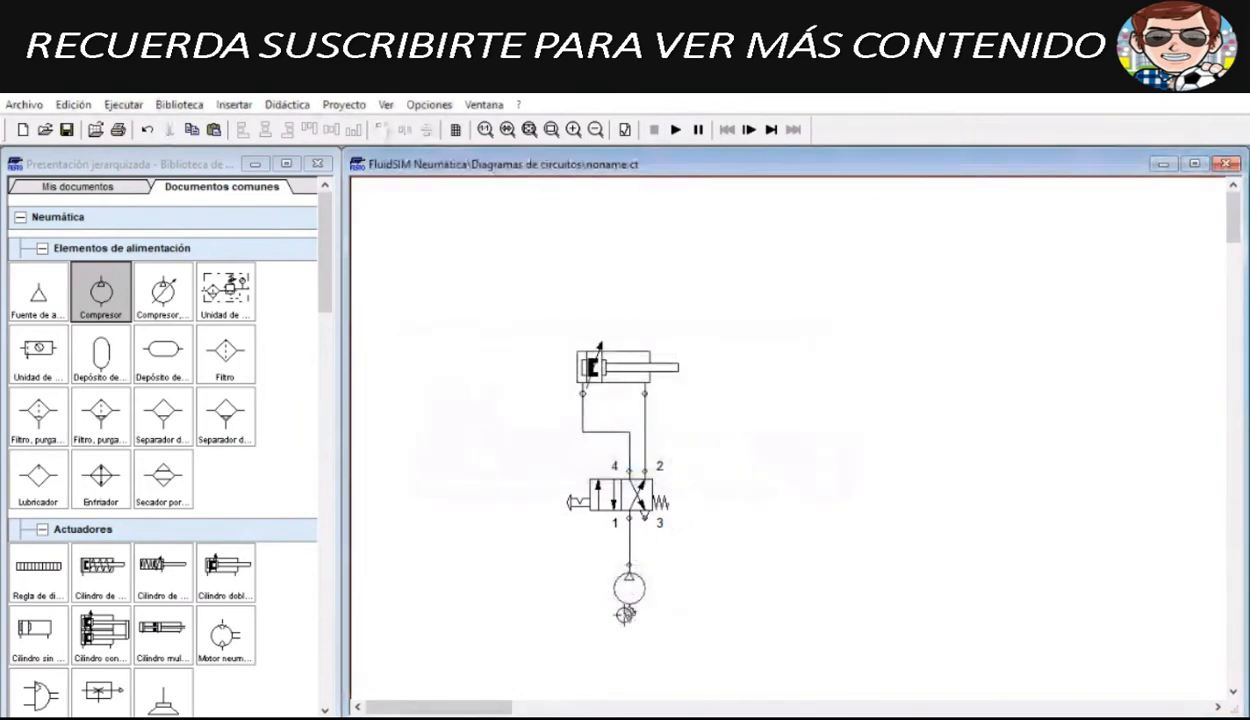
double_click(625, 614)
click(620, 462)
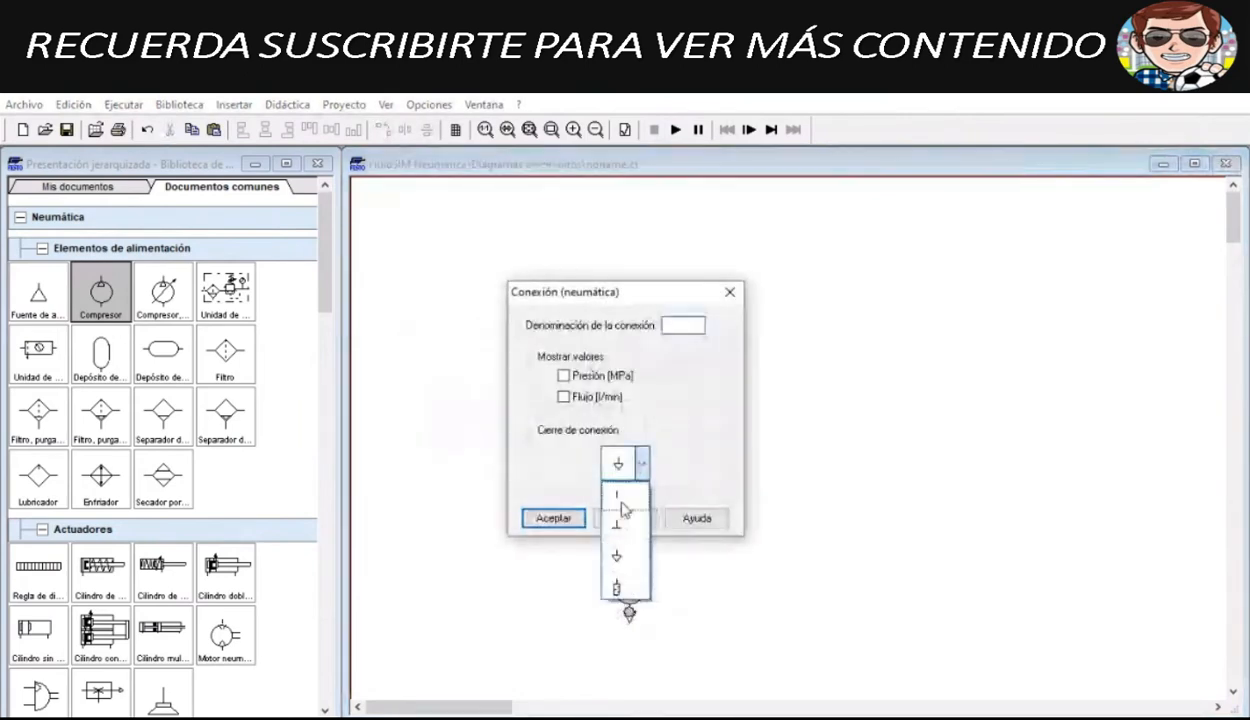
click(623, 513)
click(622, 460)
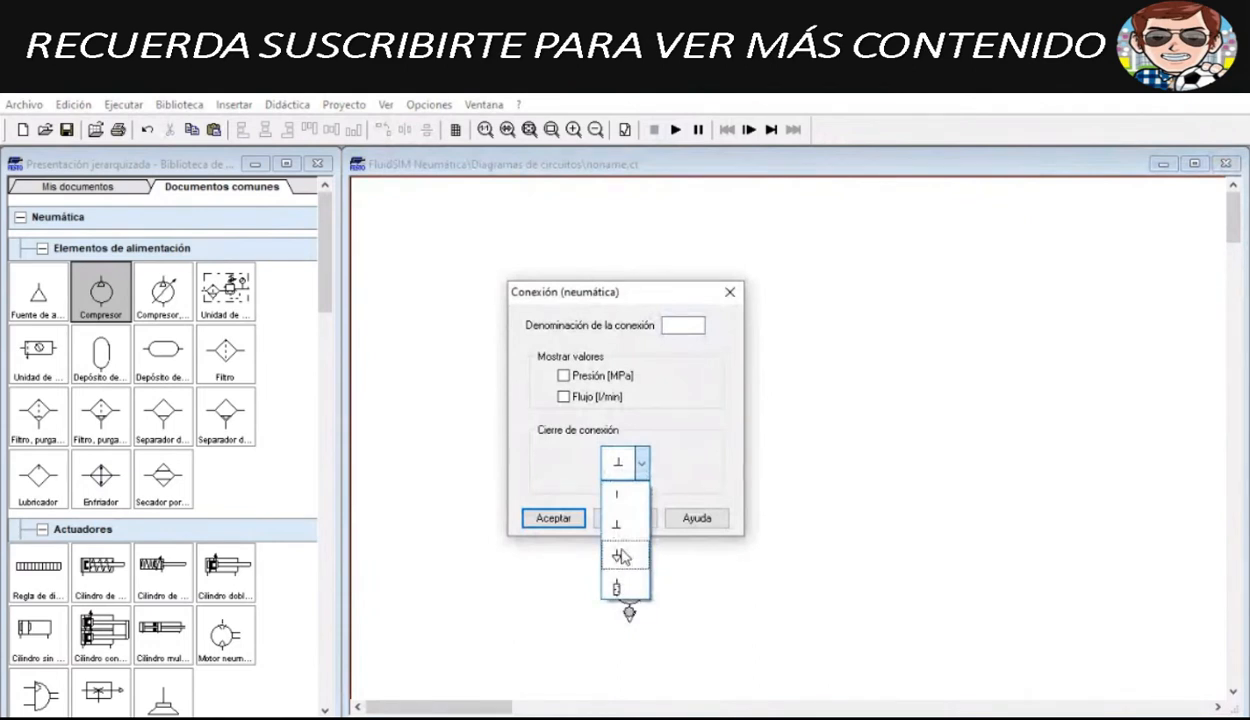
click(620, 524)
click(575, 521)
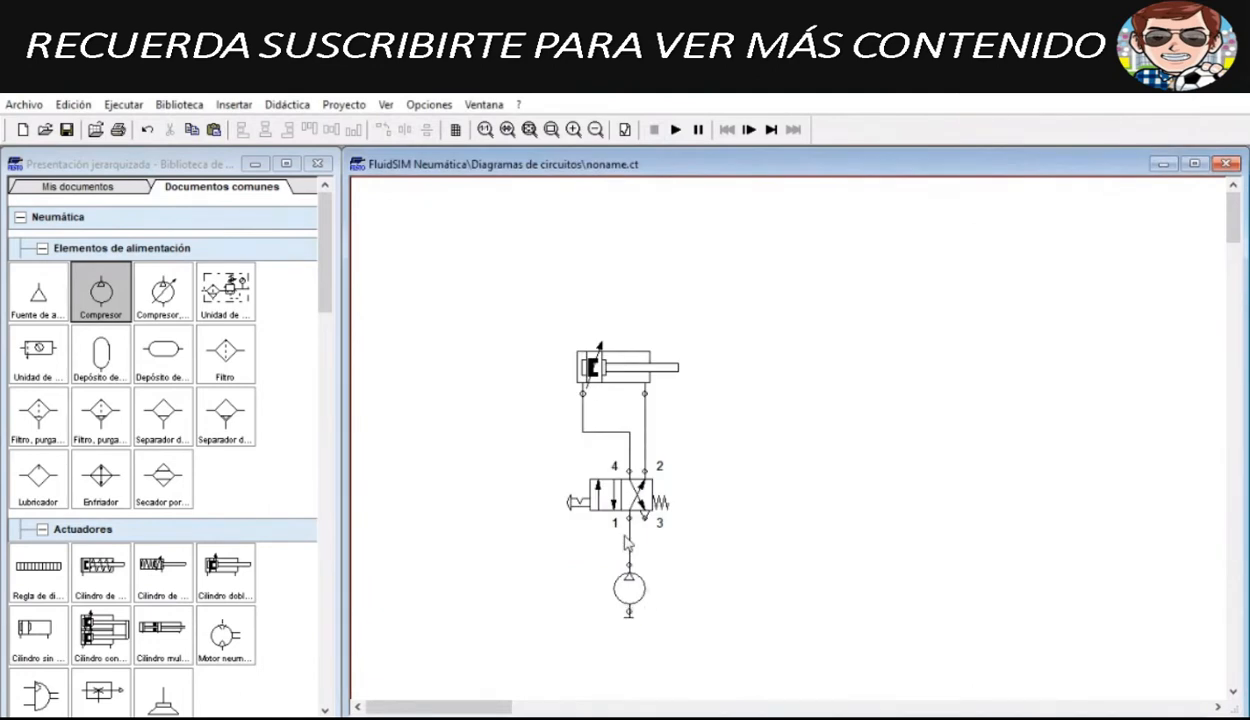
Step: Replace the compressor with a compressed-air source below port 1 of the valve, and delete that source again
mouse_move(622, 600)
drag(31, 298, 543, 576)
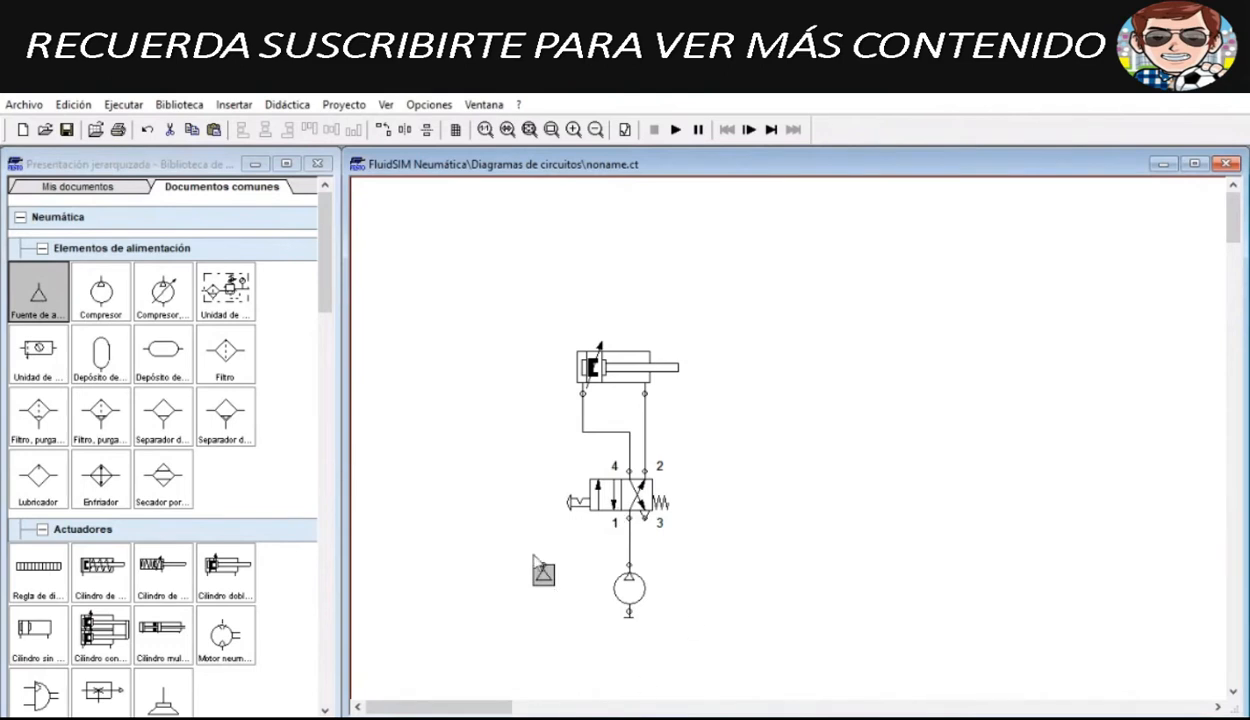
click(630, 598)
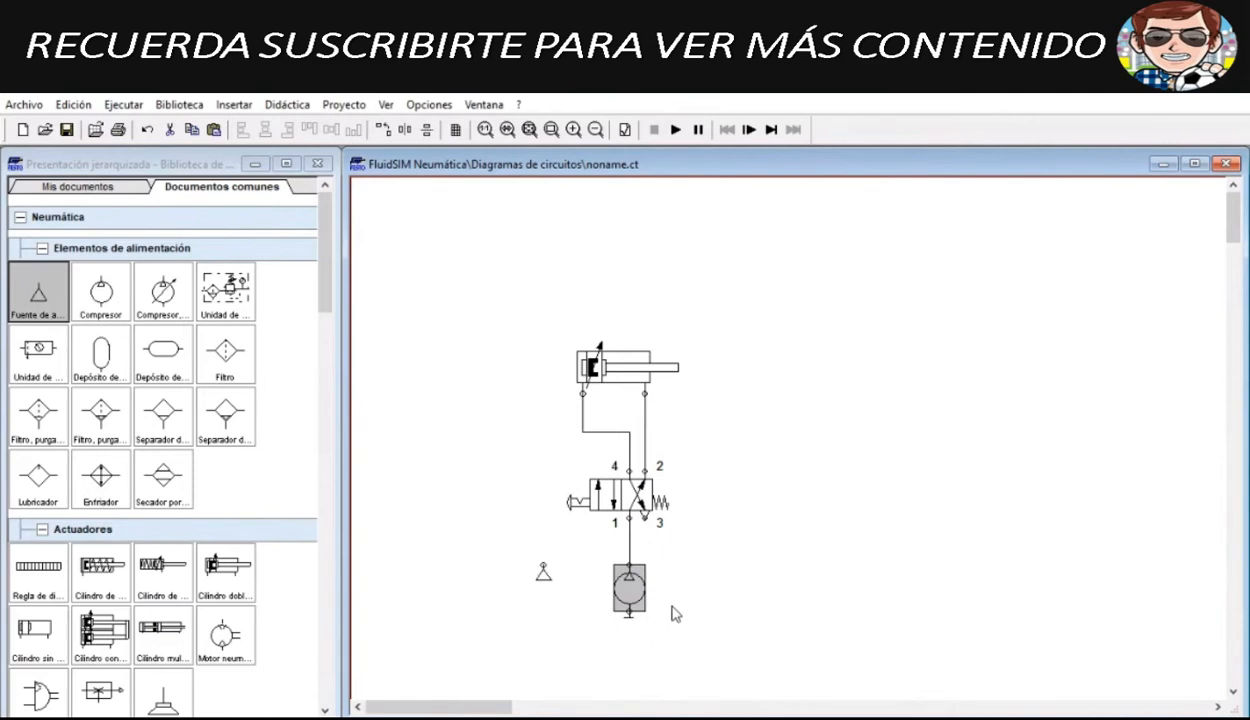
key(Delete)
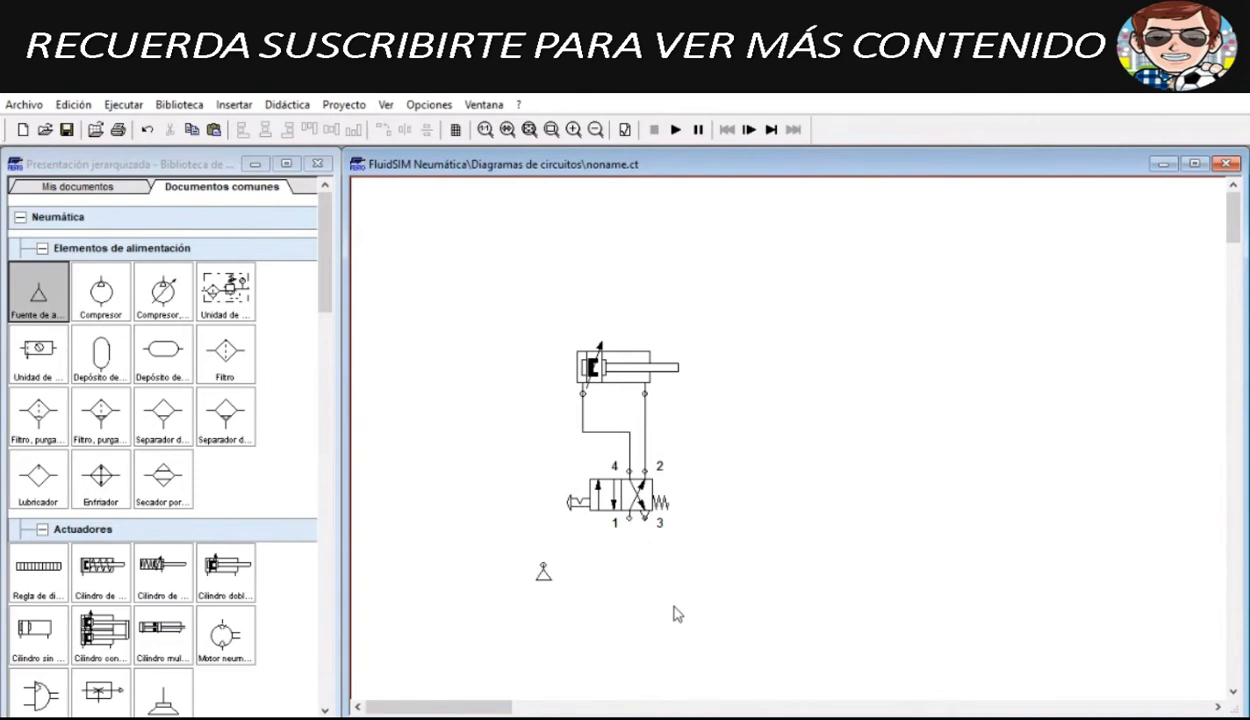
drag(546, 573, 629, 518)
click(630, 558)
key(Delete)
Step: Place a new compressor below the valve, and try the upright single-port air tank beside it before deleting the tank
drag(105, 298, 623, 628)
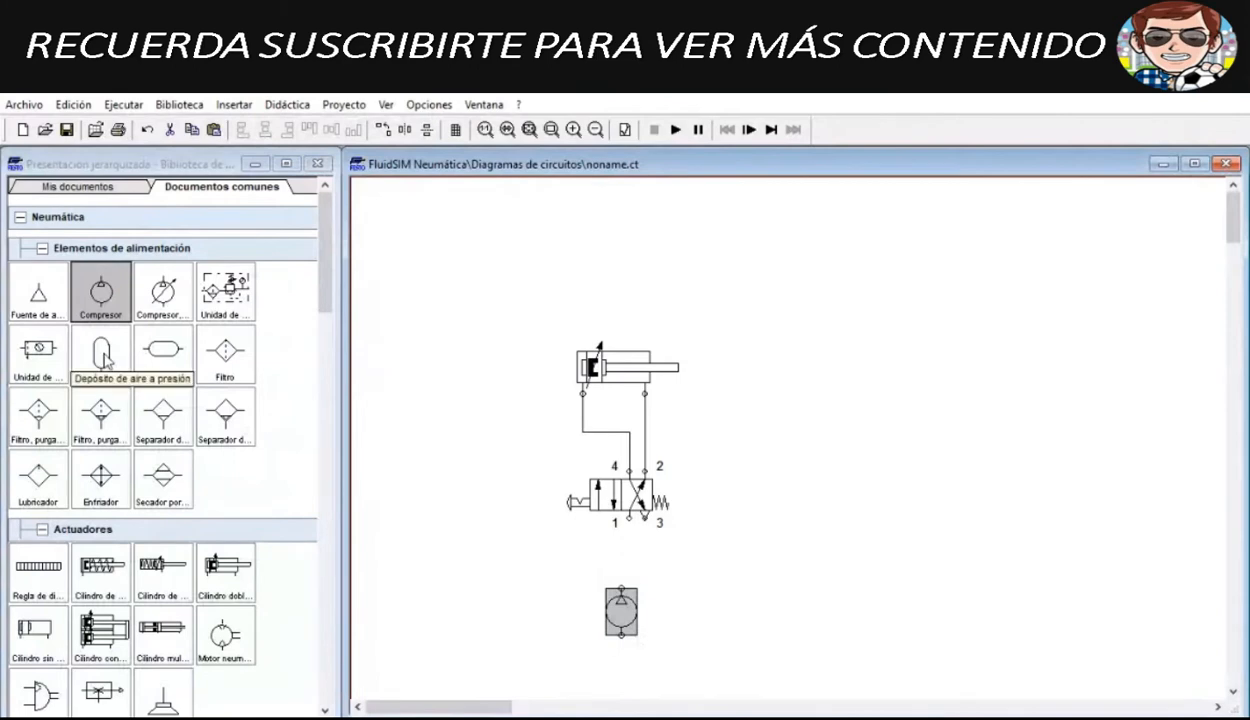
drag(104, 360, 562, 602)
double_click(558, 598)
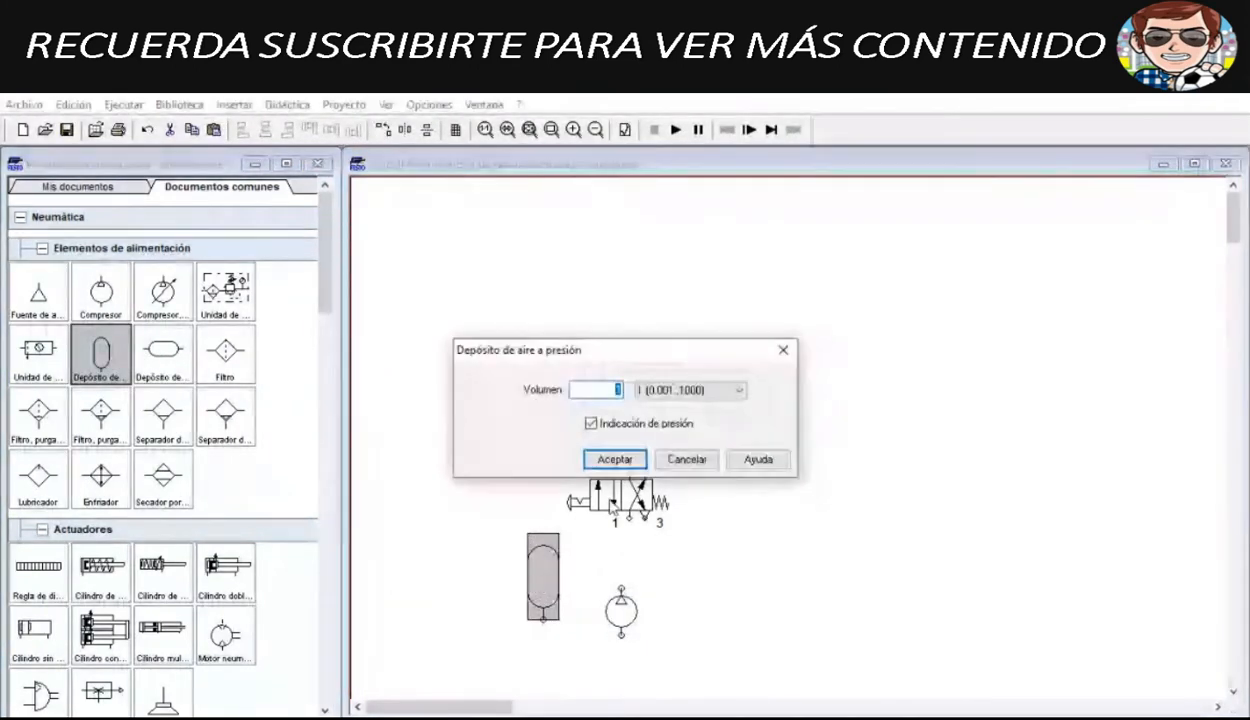
click(786, 352)
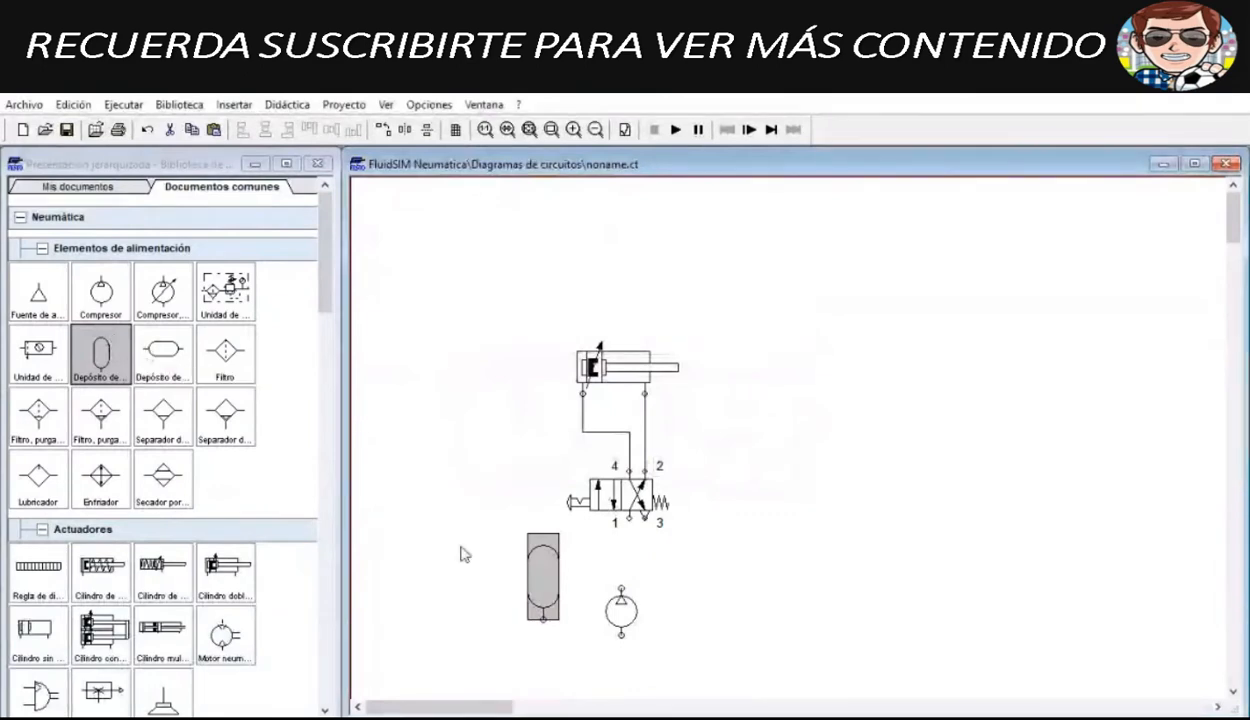
key(Delete)
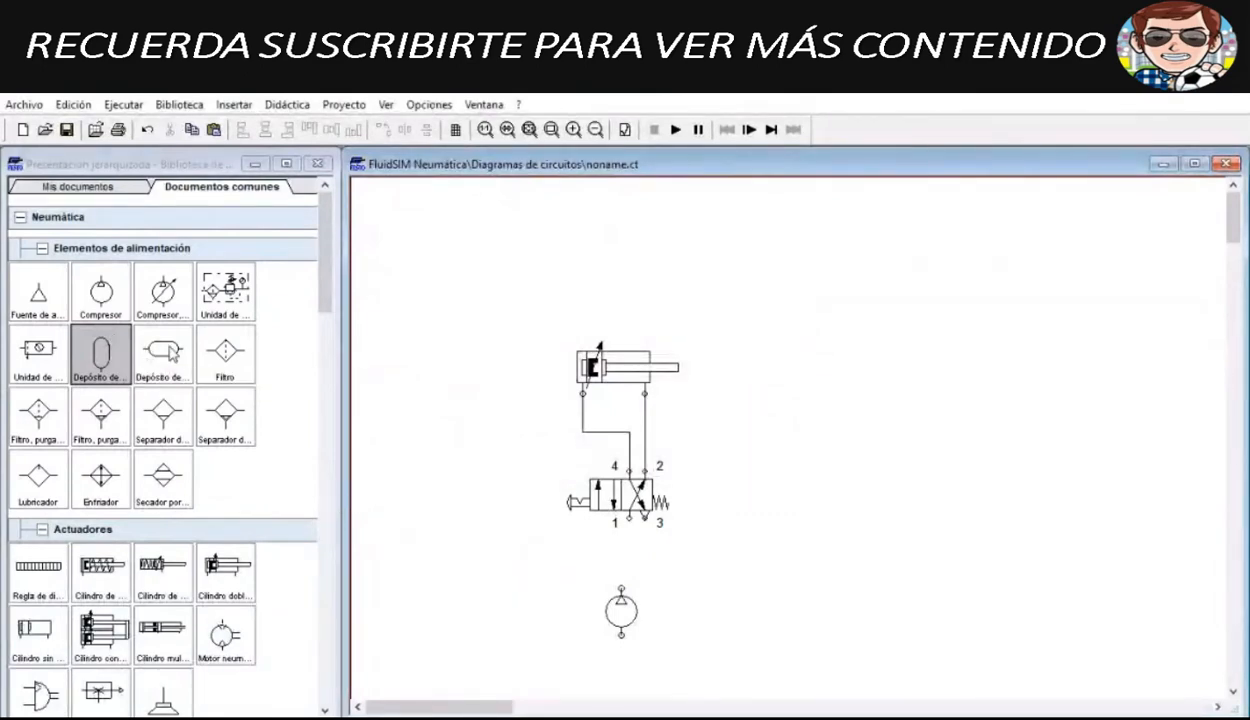
Step: Place a two-port air tank and a spare compressed-air source on the drawing, arranging the tank beside and slightly above the compressor
drag(163, 352, 588, 591)
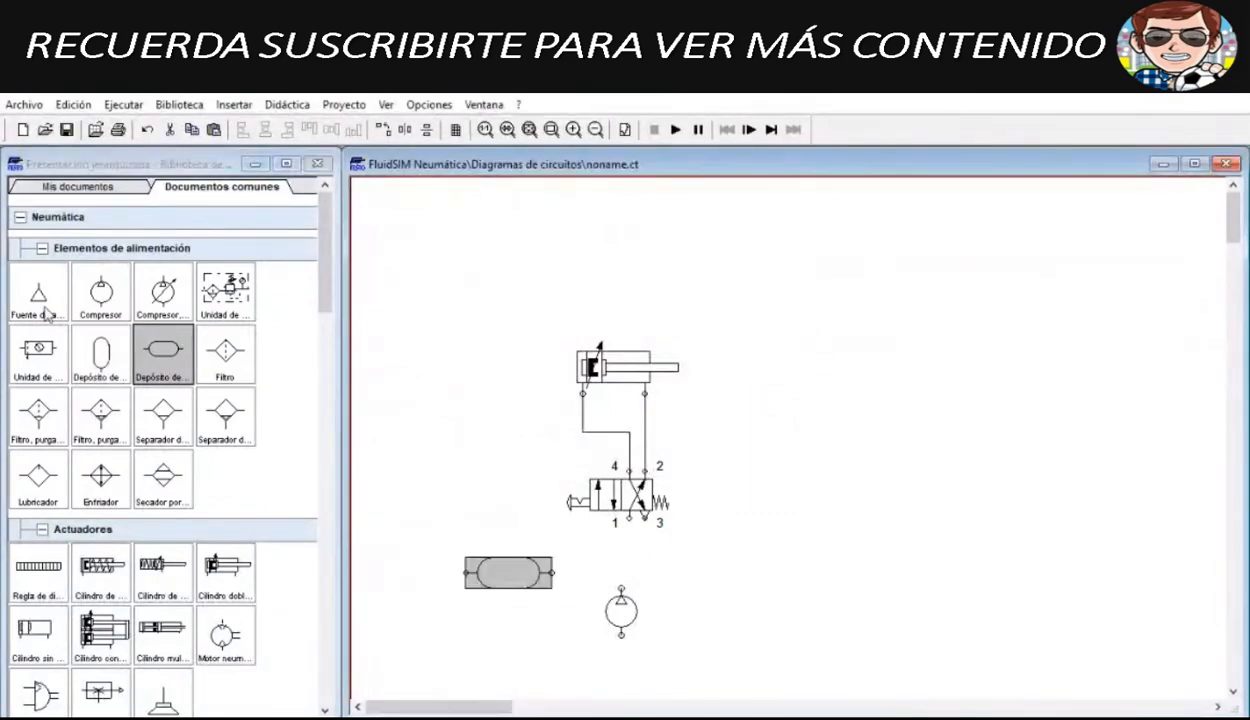
drag(44, 300, 869, 603)
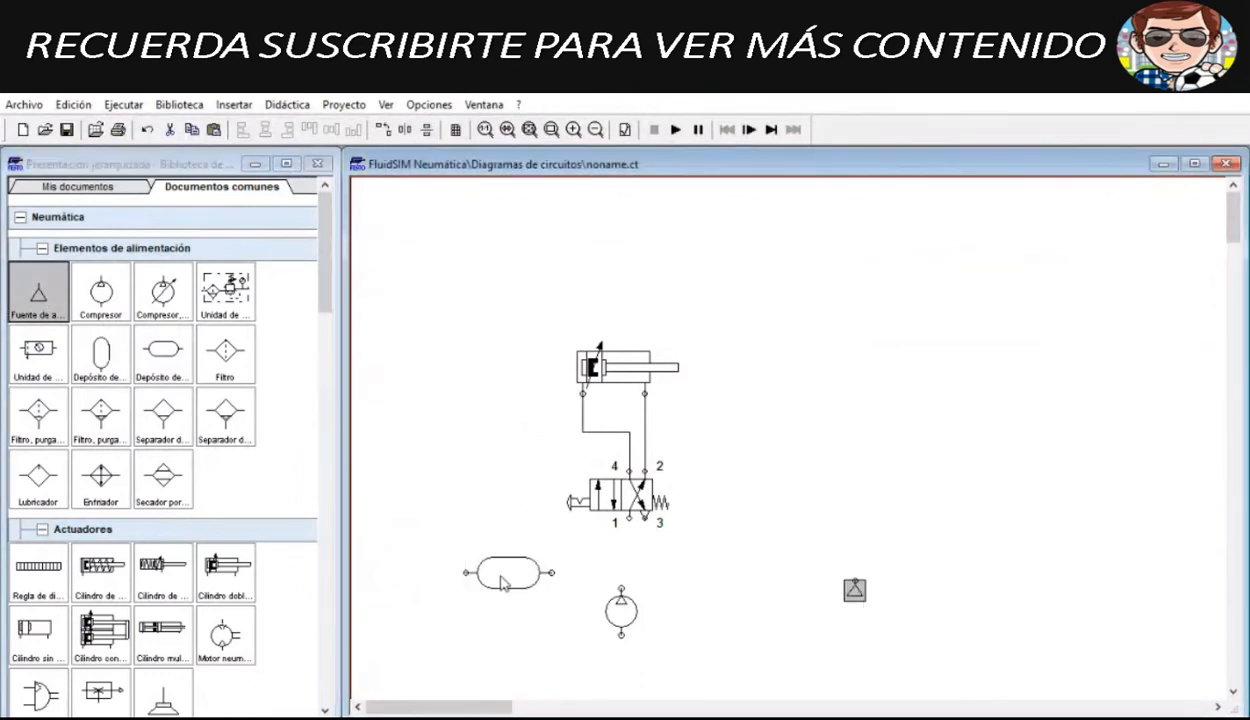
drag(498, 572, 547, 612)
drag(489, 562, 768, 662)
drag(850, 563, 870, 611)
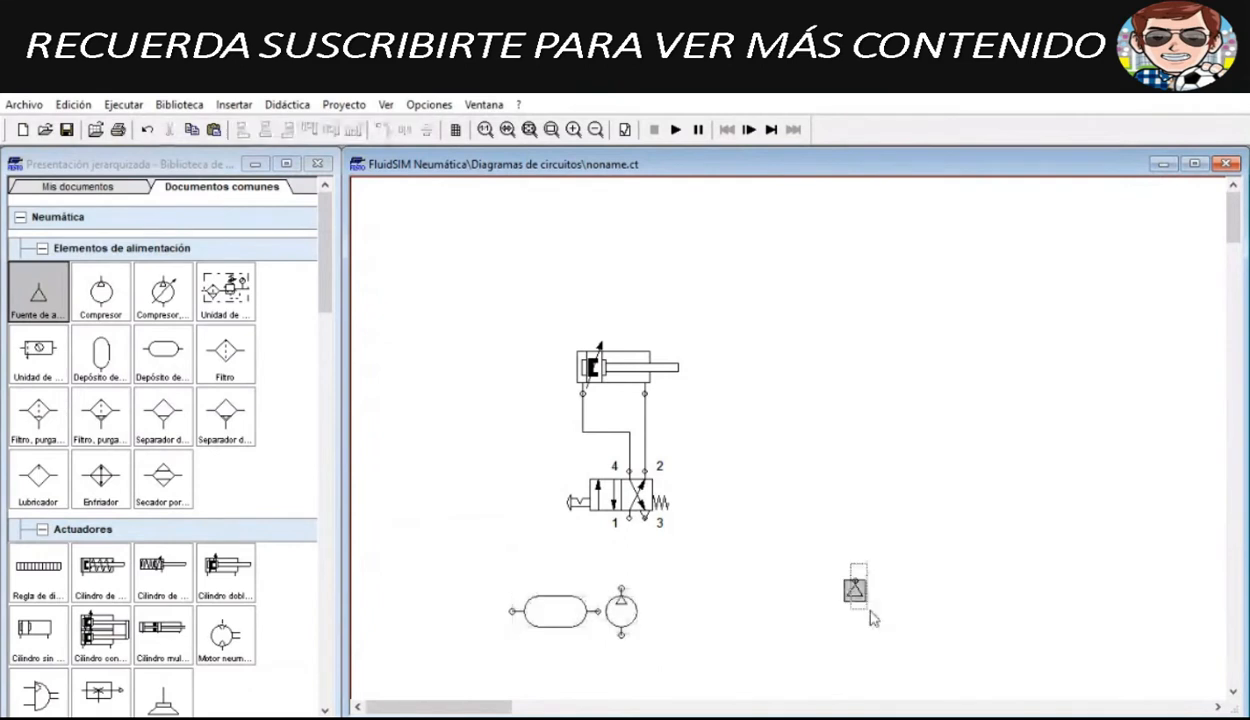
click(812, 616)
drag(621, 613, 630, 652)
click(563, 612)
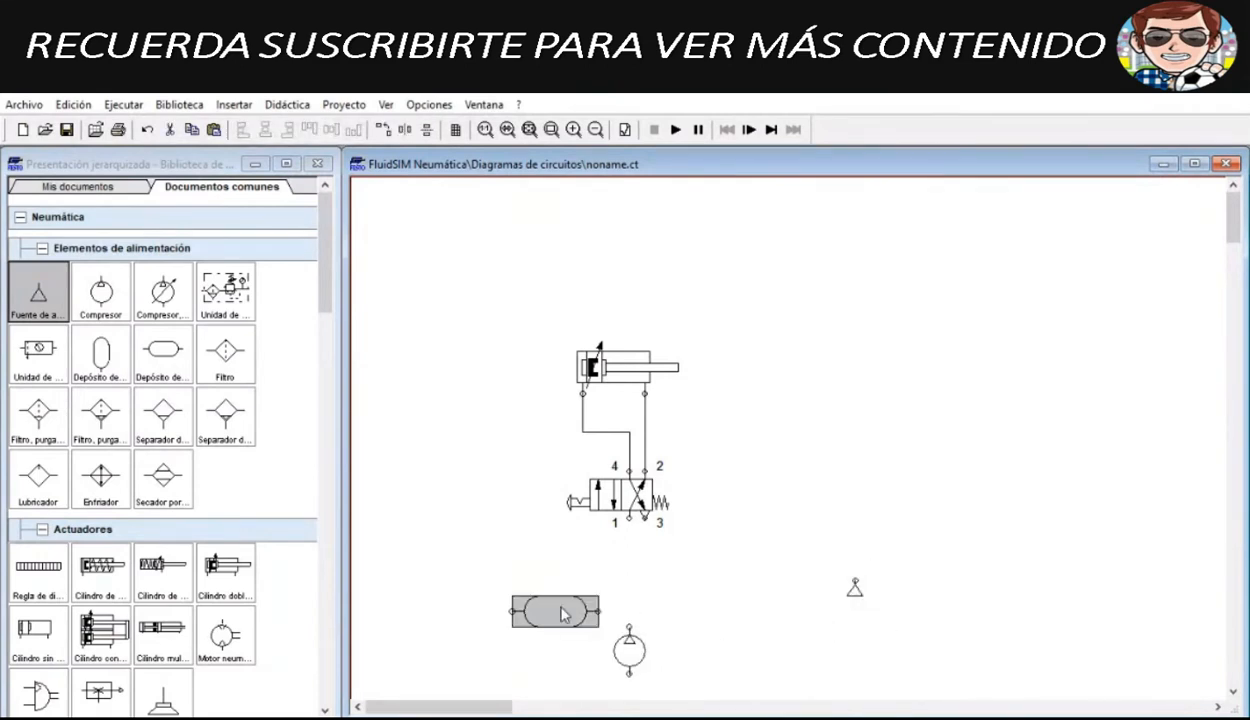
Step: Connect the compressor's outlet to the air tank, and the tank's other port to port 1 of the valve
drag(598, 611, 630, 627)
drag(554, 592, 611, 613)
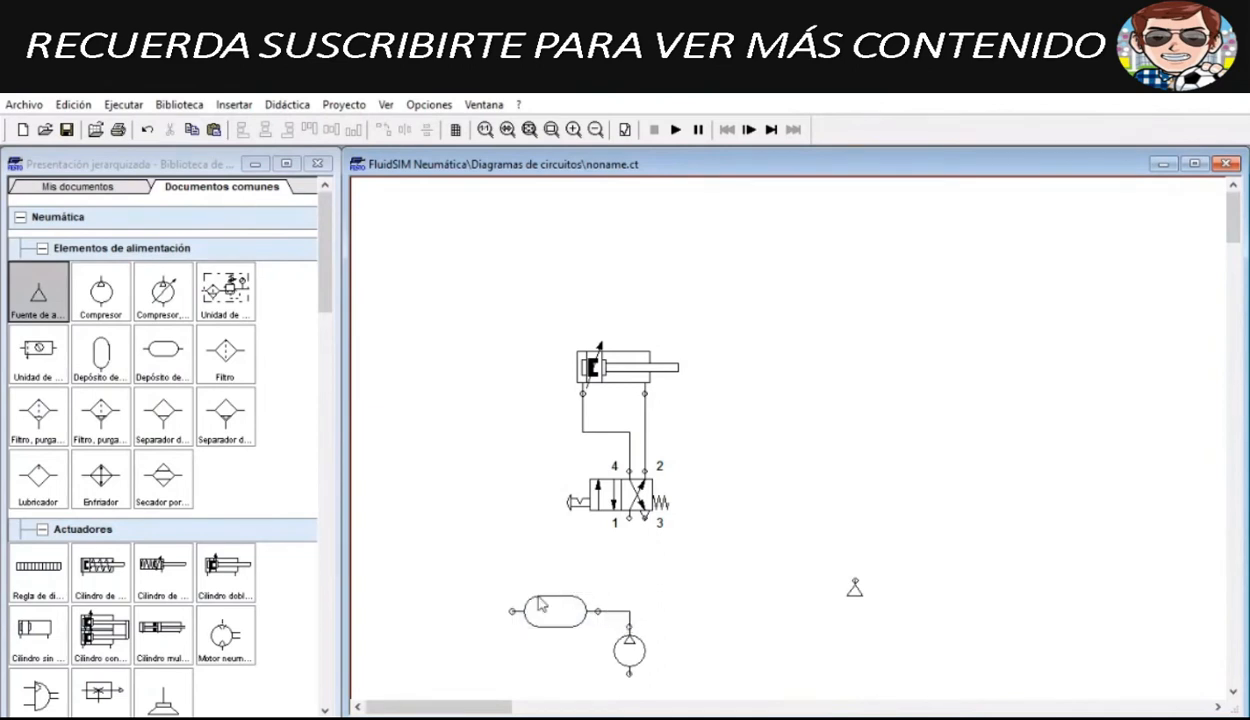
mouse_move(512, 611)
mouse_down()
mouse_move(598, 519)
mouse_move(625, 524)
mouse_up()
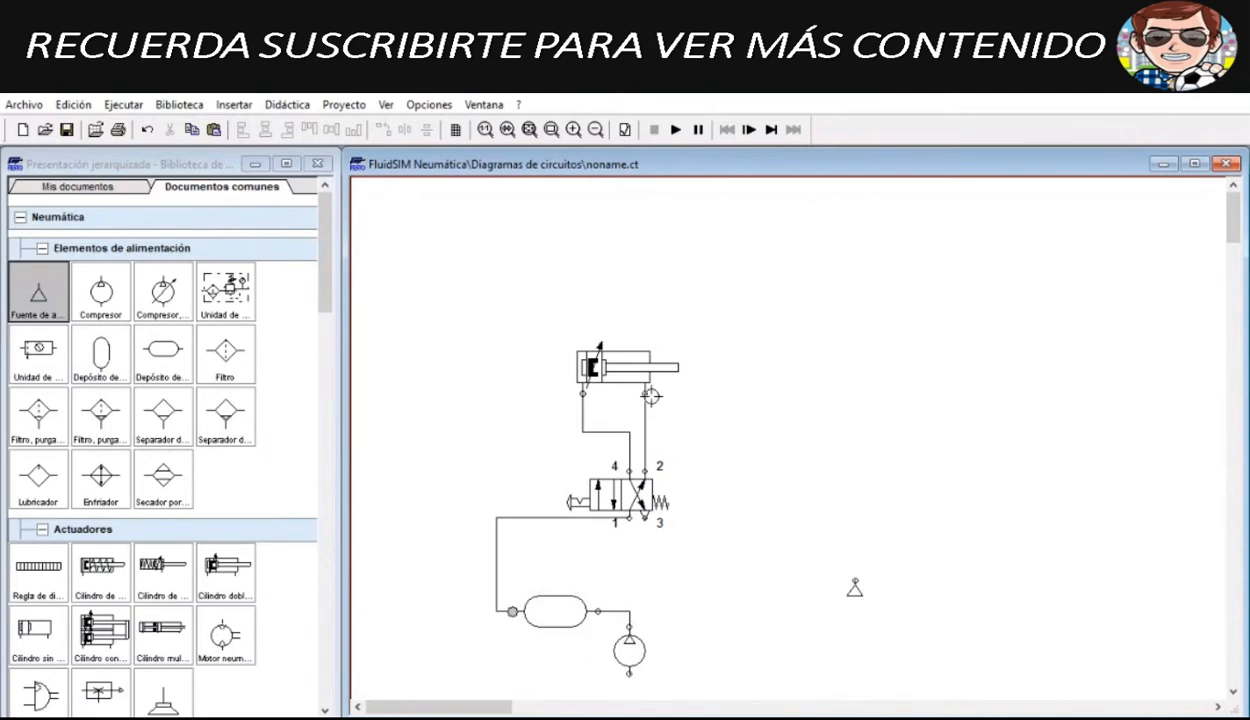
Step: Fit the compressor's lower connection with the triangular vent closure
double_click(629, 673)
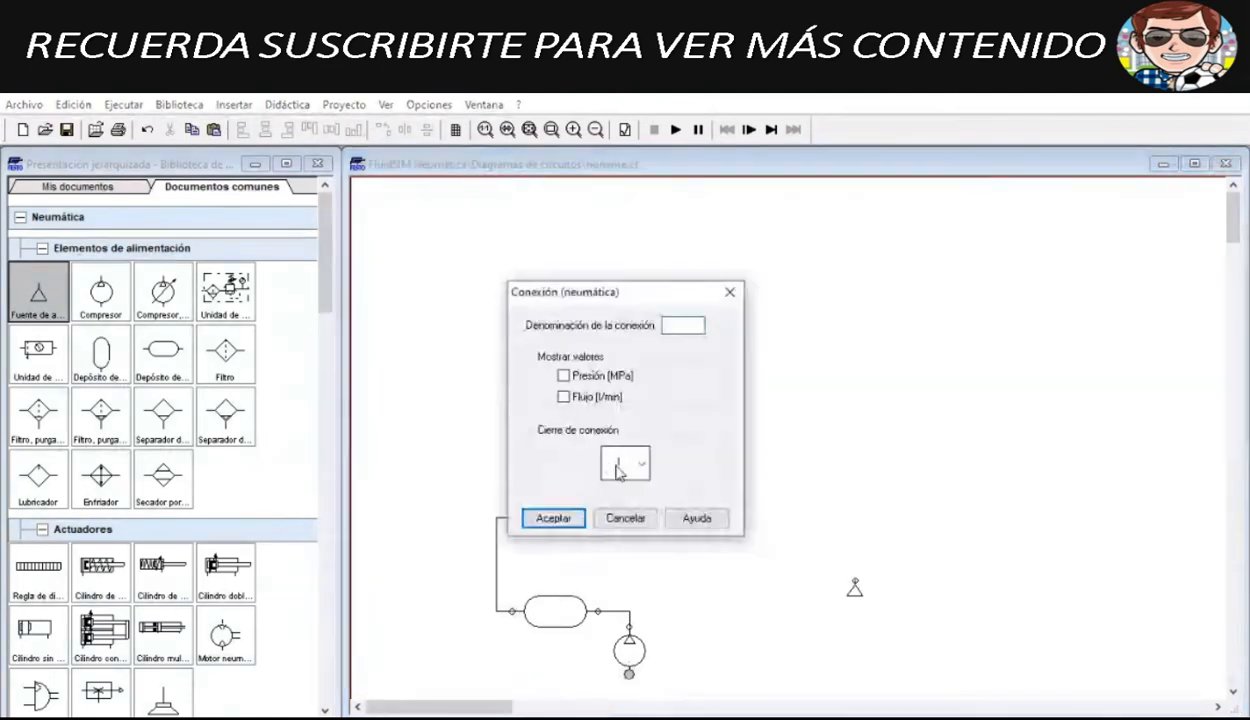
click(641, 462)
click(623, 555)
click(552, 517)
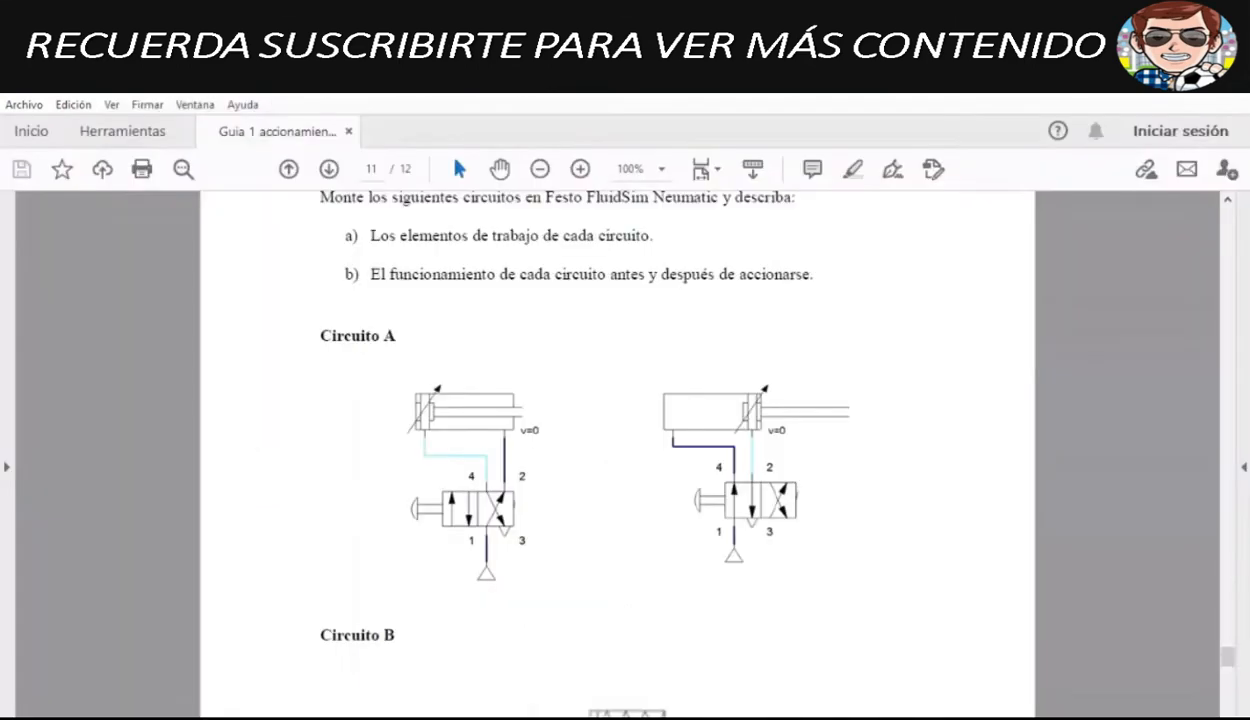
Step: Switch to the PDF guide and go back to the photograph of the compressor with its tank
scroll(583, 623, down, 15)
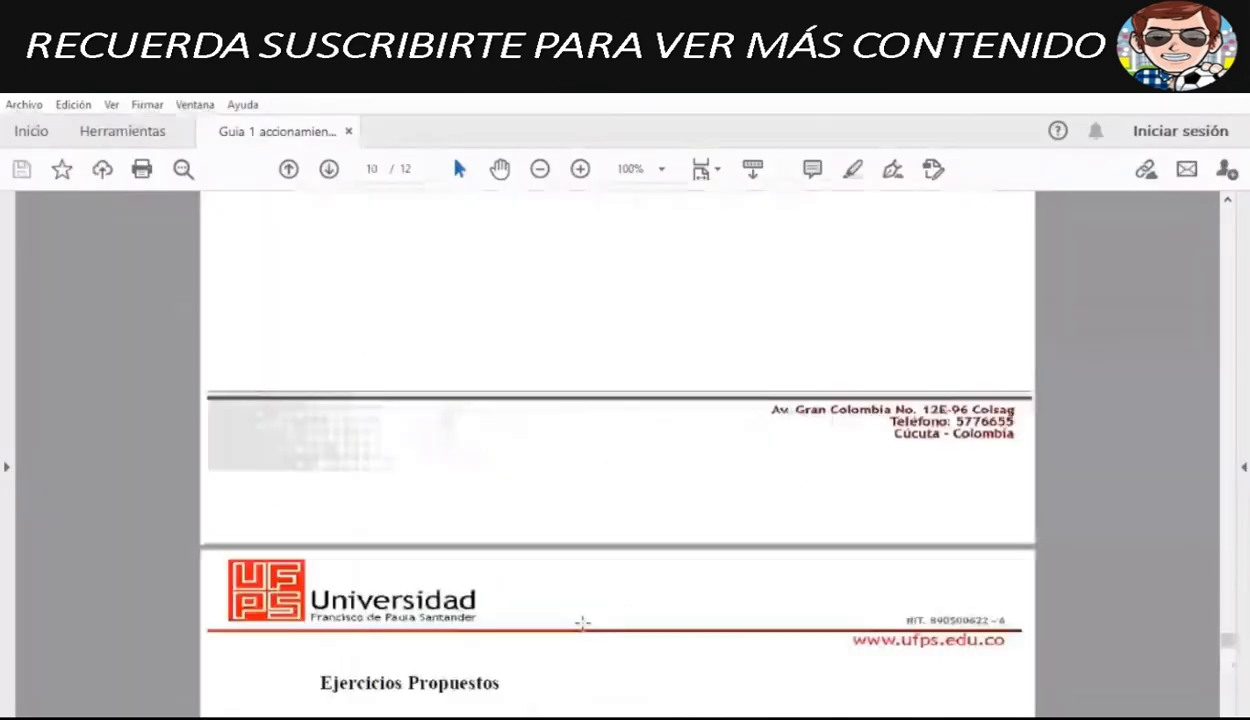
scroll(583, 623, down, 10)
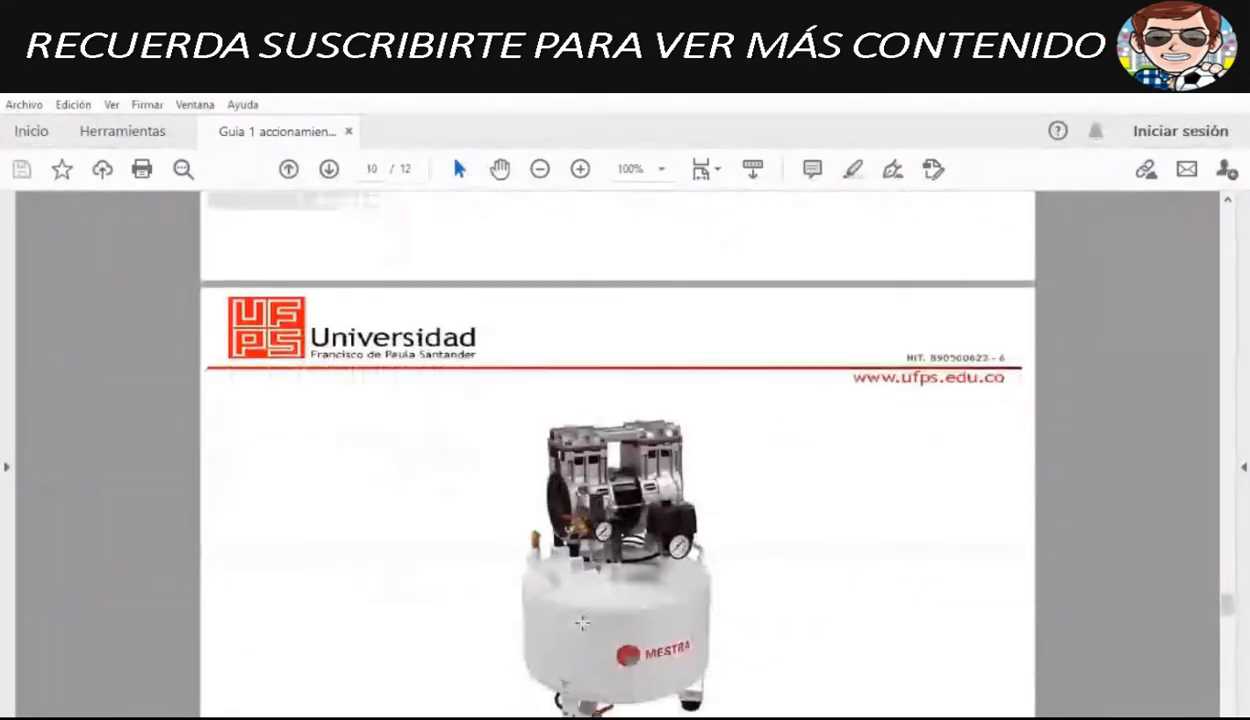
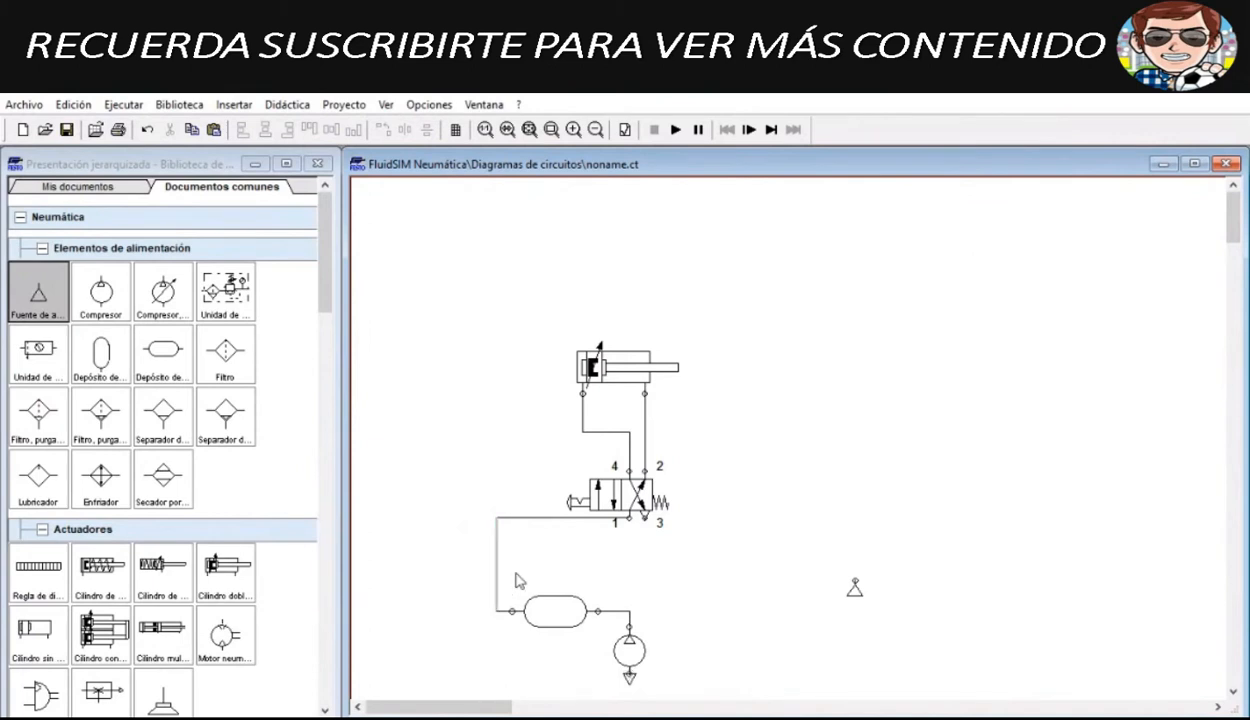
Step: Delete the line between the tank and the valve, and connect a maintenance unit between the tank and port 1
key(Delete)
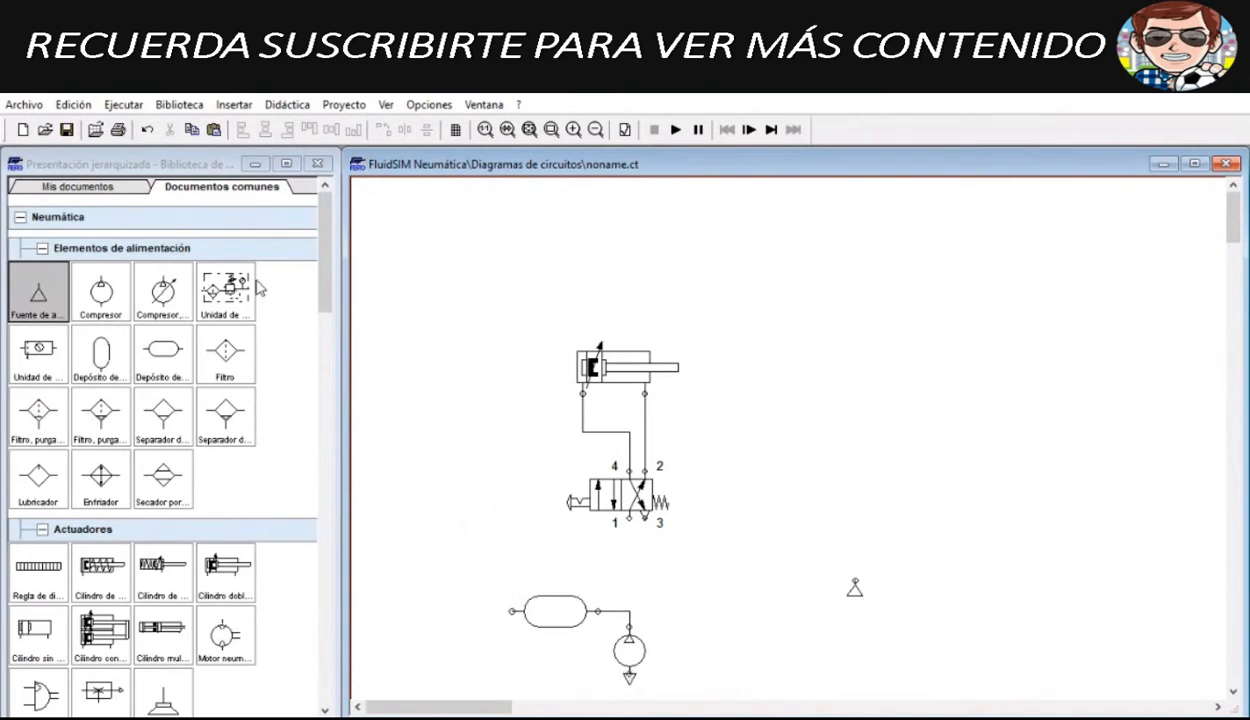
mouse_move(38, 370)
mouse_down()
mouse_move(332, 474)
mouse_move(491, 578)
mouse_move(477, 570)
mouse_move(485, 546)
mouse_move(629, 518)
mouse_up()
drag(418, 552, 512, 611)
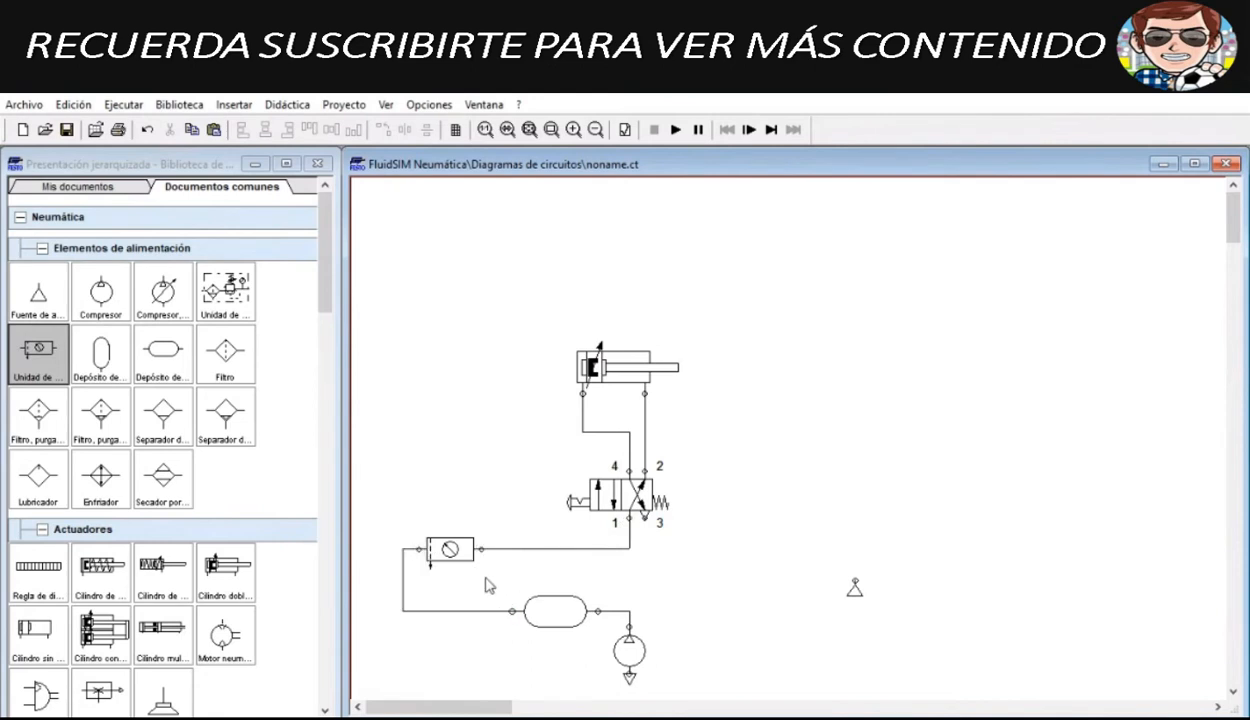
Step: Try a nominal pressure of 0.97 MPa for the maintenance unit, review its pressure and flow unit options, and discard the changes
double_click(440, 548)
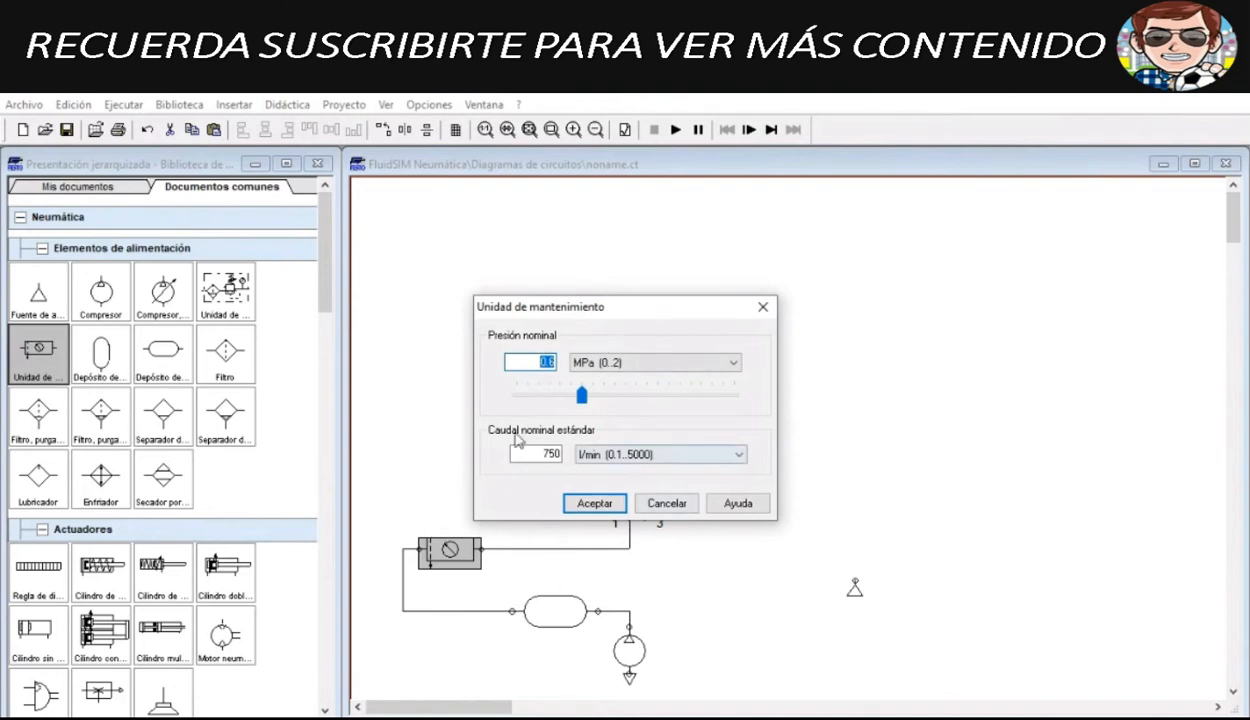
mouse_move(582, 396)
mouse_down()
mouse_move(652, 392)
mouse_move(548, 405)
mouse_move(602, 389)
mouse_up()
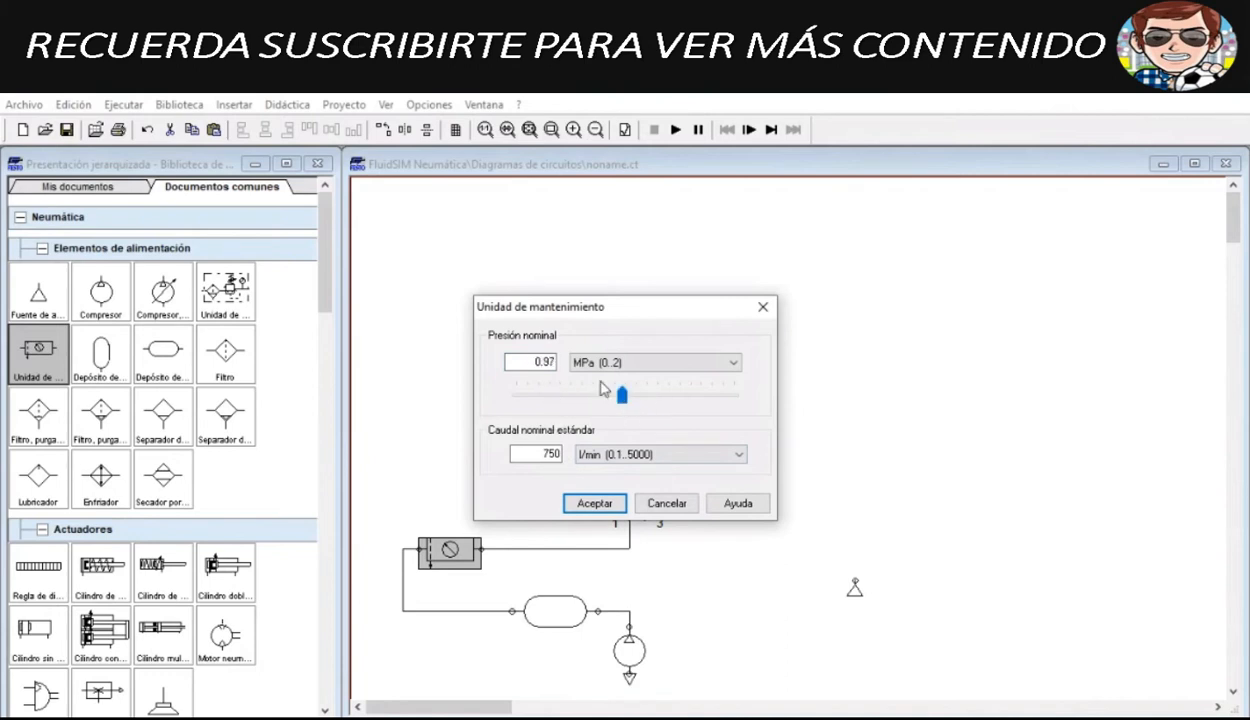
click(735, 365)
click(737, 366)
click(738, 366)
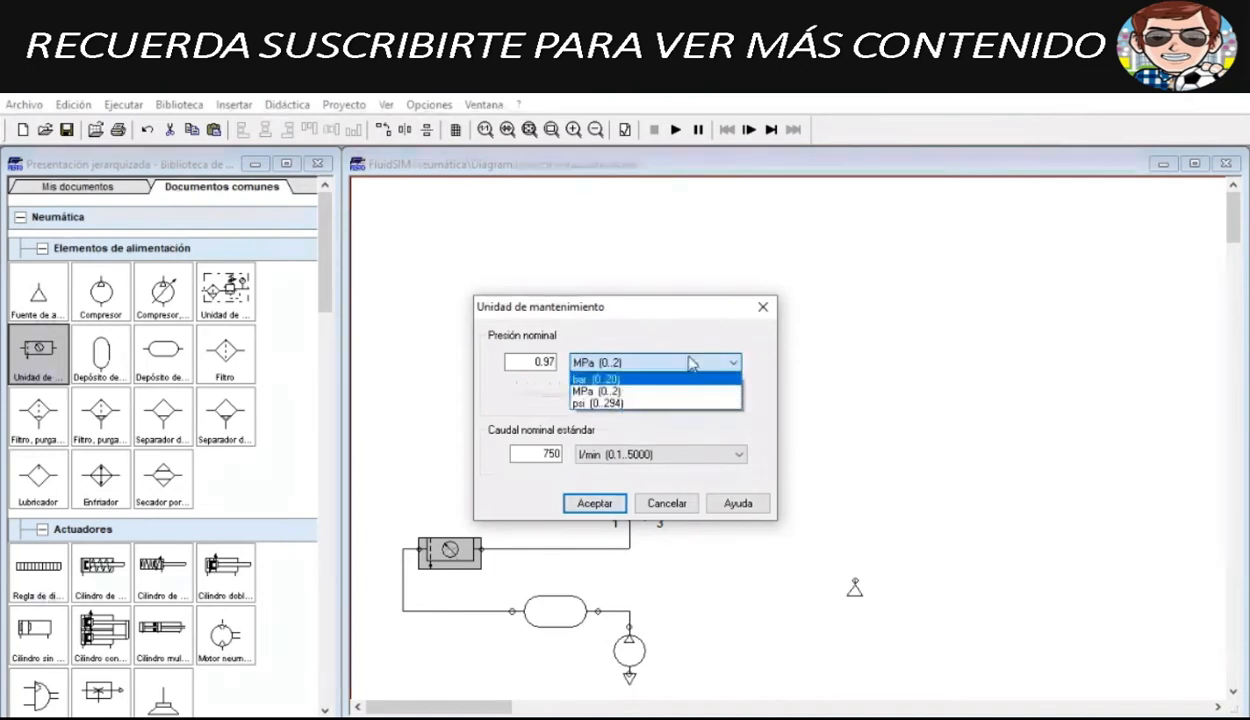
click(690, 364)
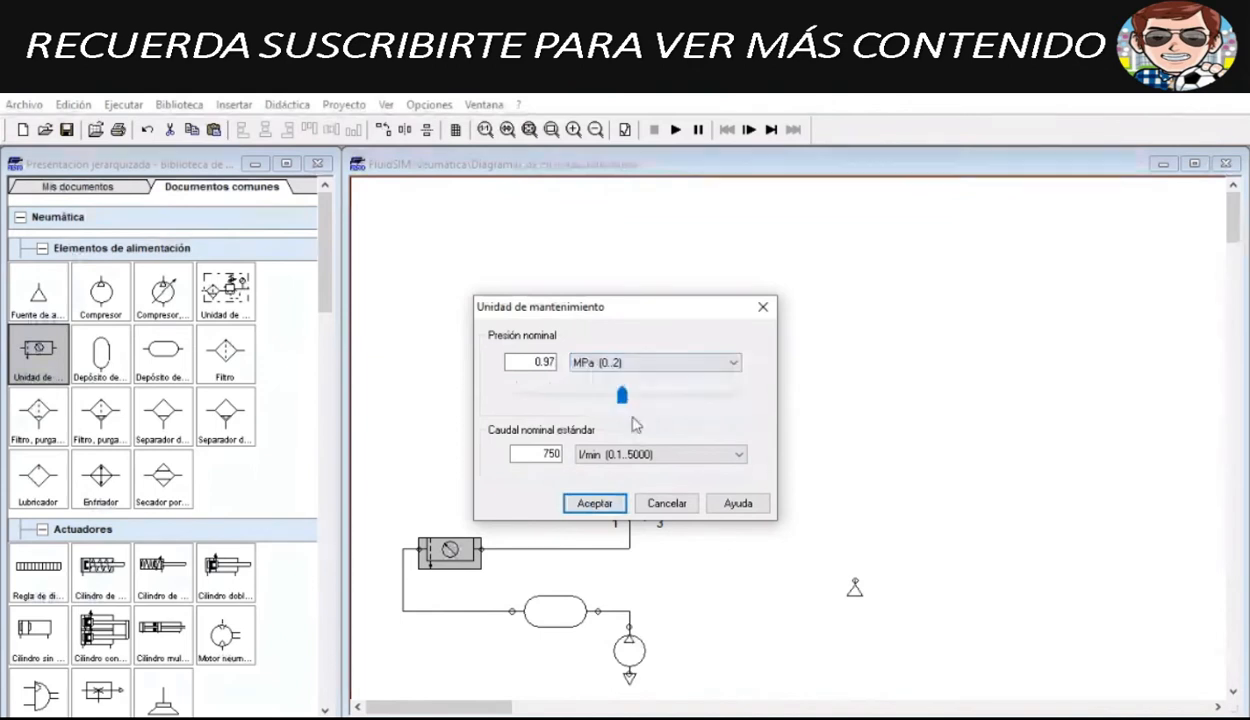
click(678, 456)
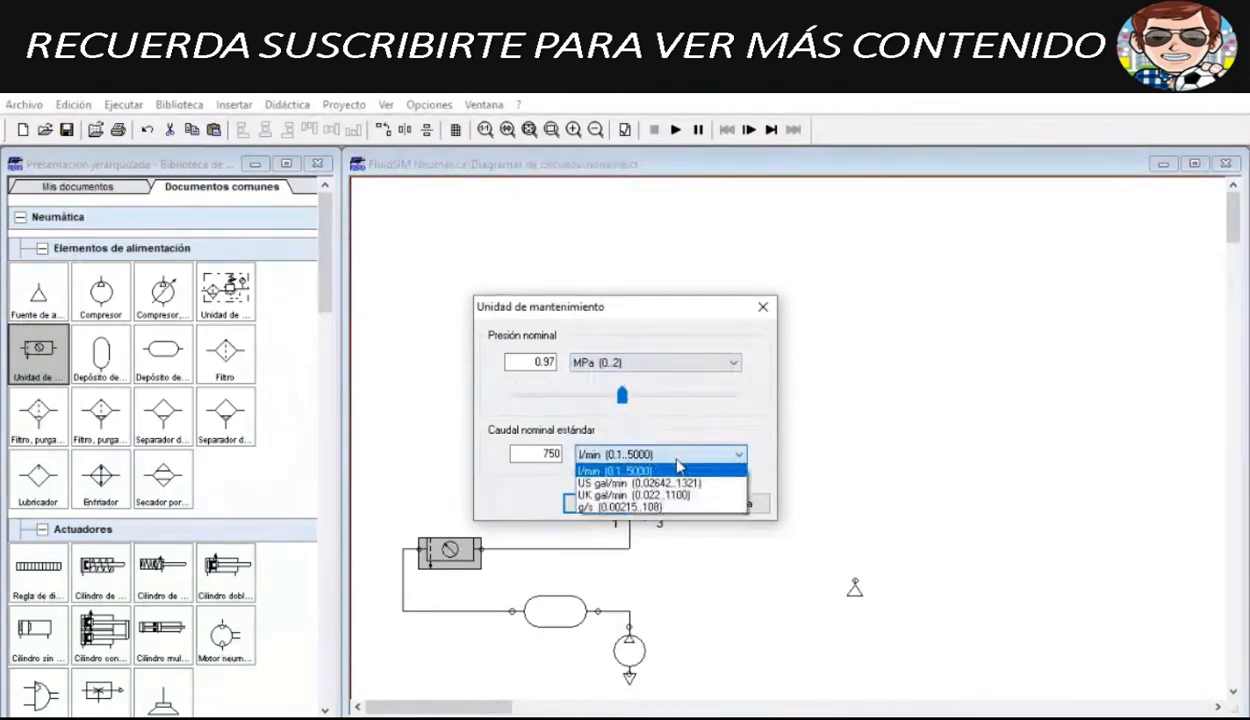
click(531, 505)
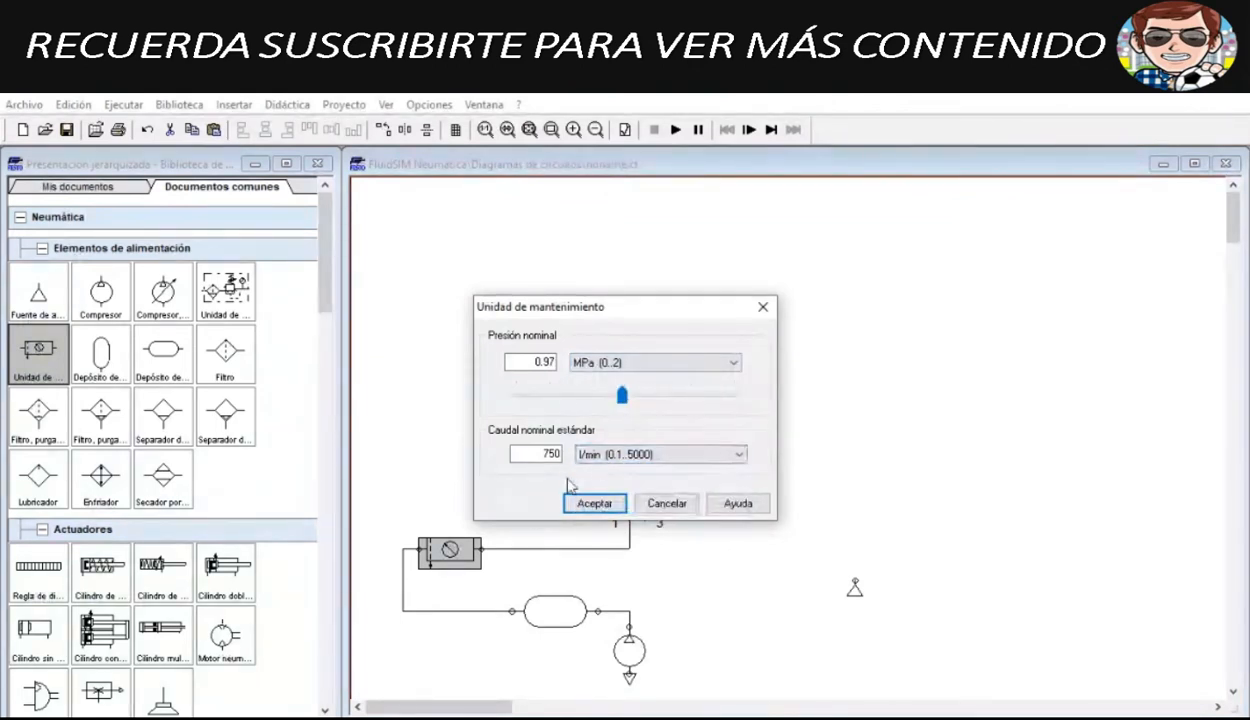
click(684, 508)
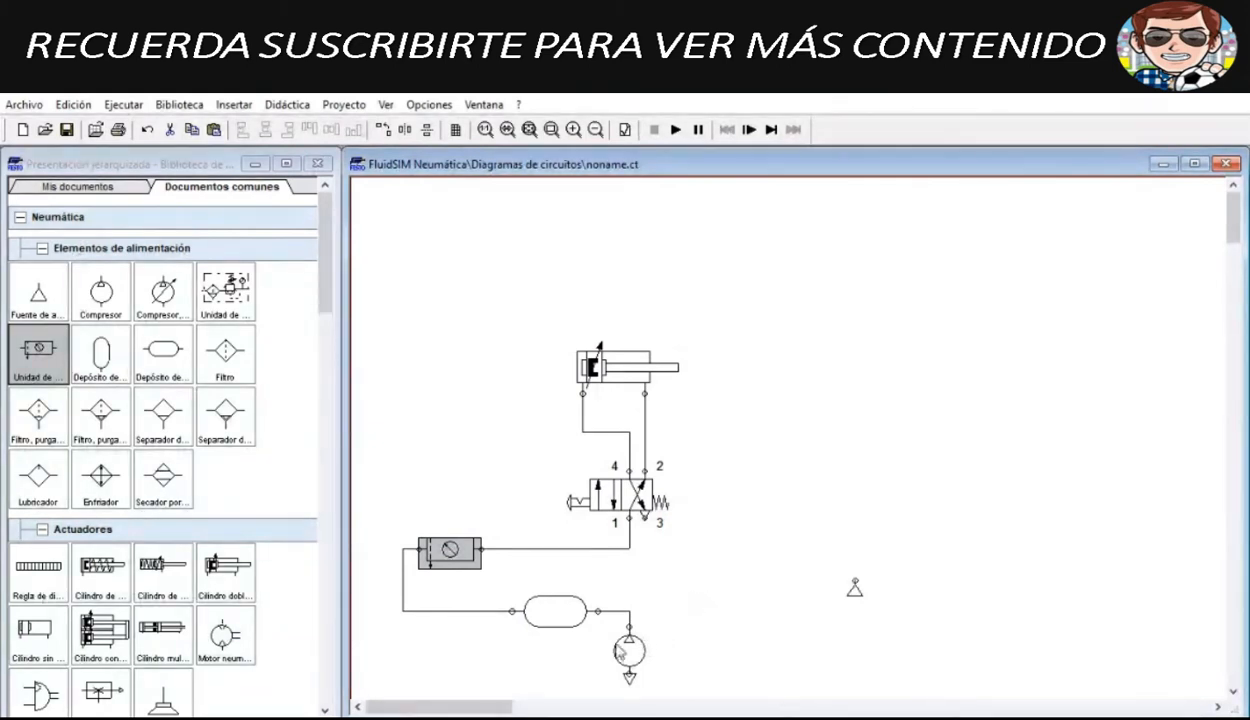
Step: Review the air tank's volume unit options and its pressure indication setting, and close its properties
double_click(555, 614)
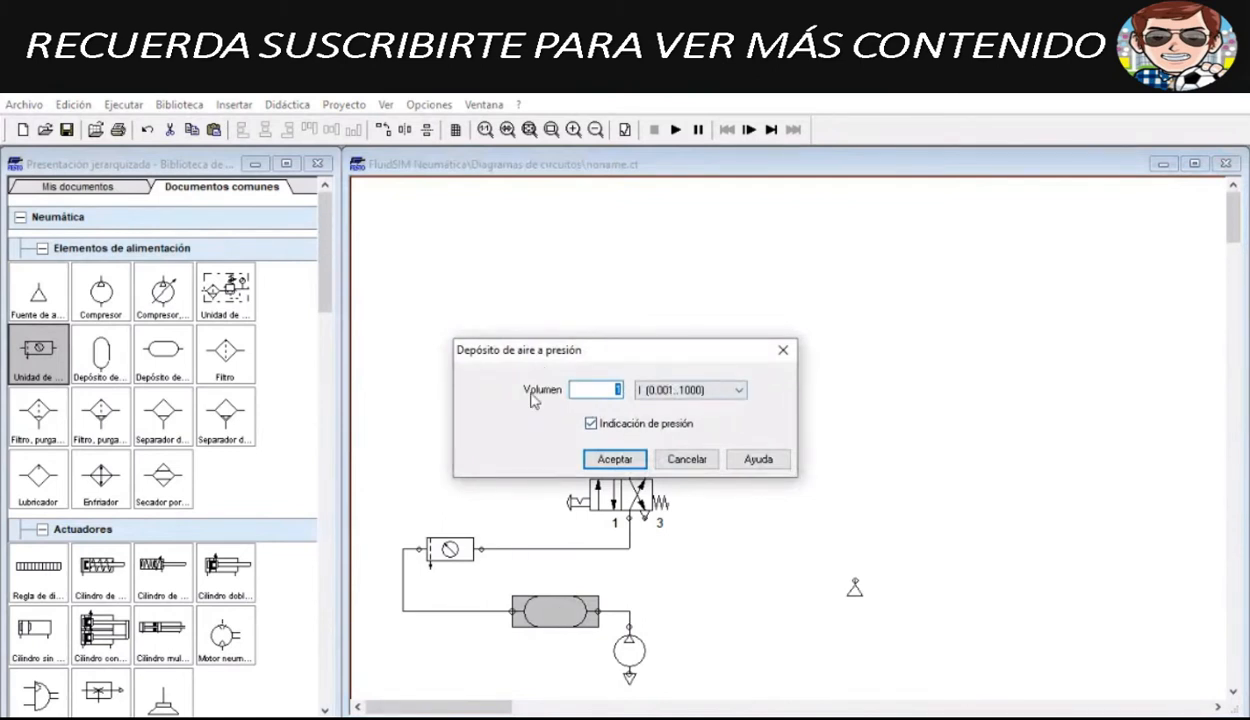
click(706, 391)
click(708, 395)
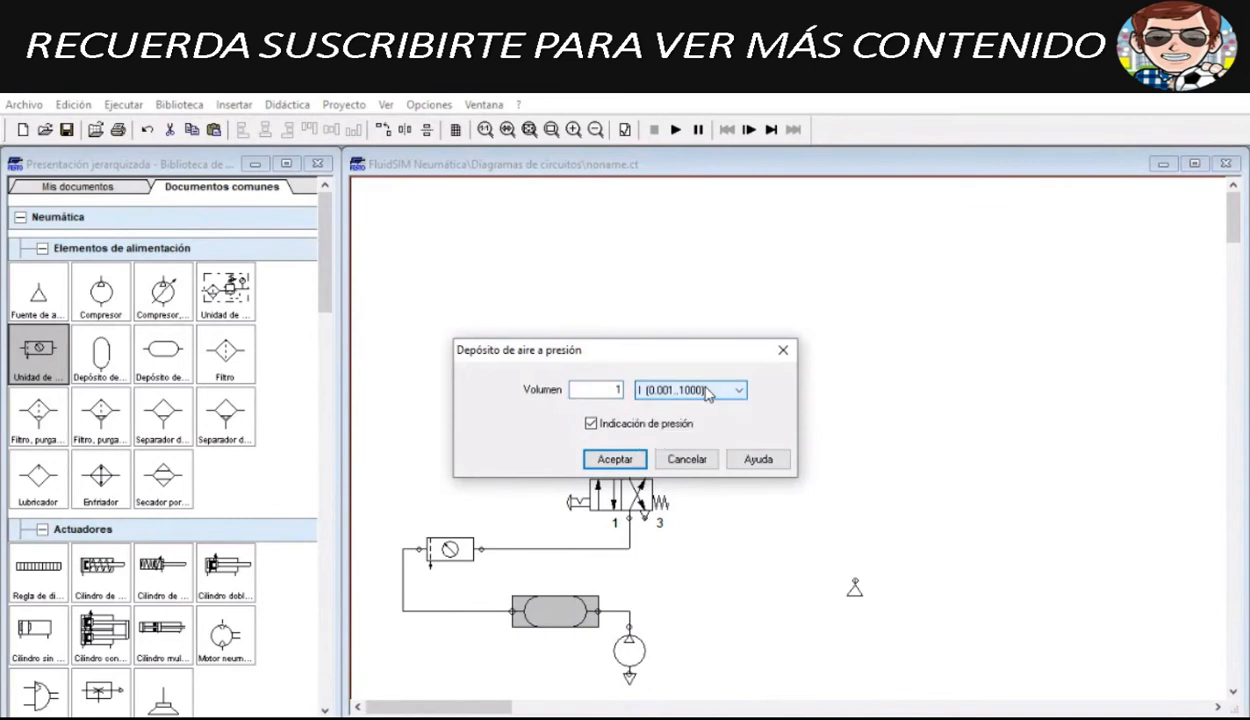
click(707, 394)
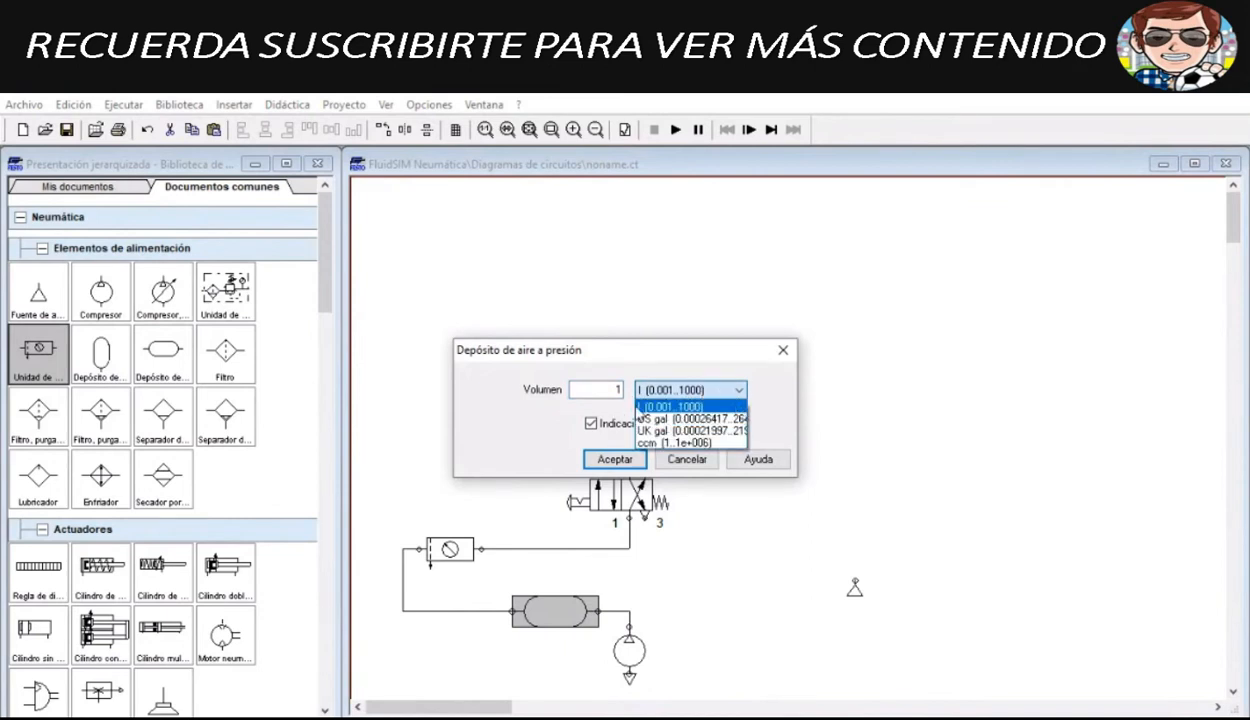
click(521, 410)
click(705, 395)
click(500, 434)
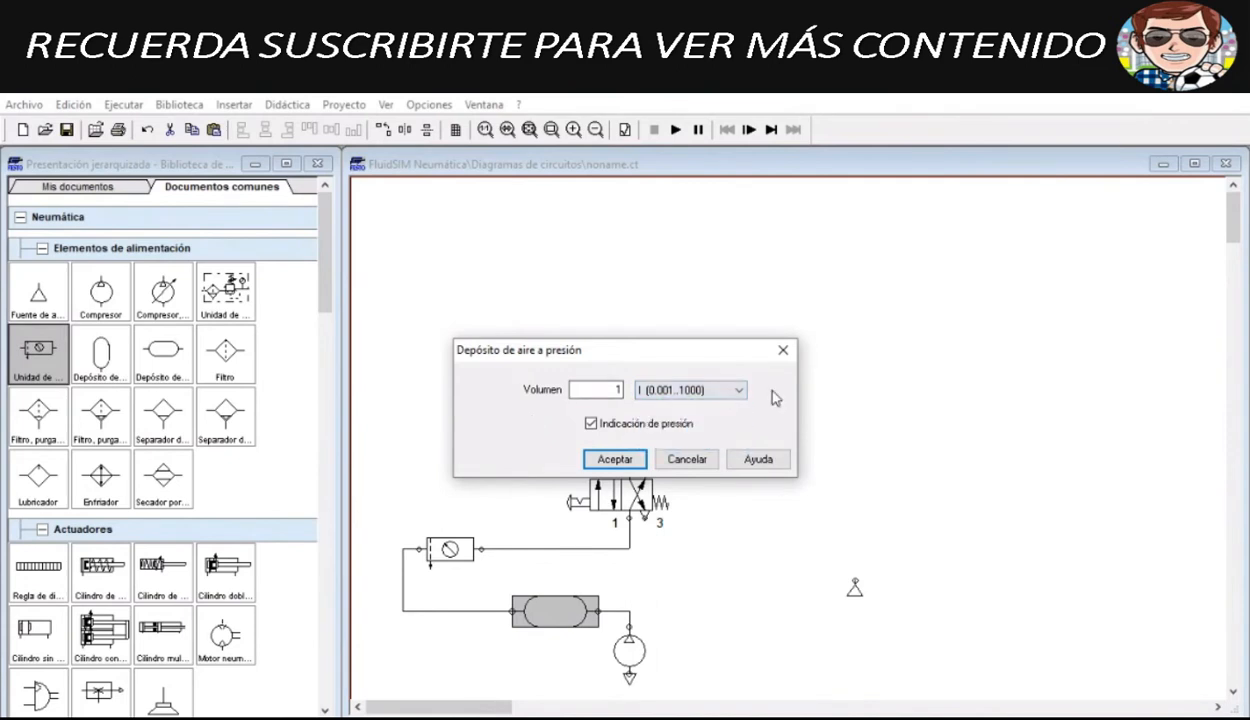
click(591, 425)
click(590, 424)
click(591, 425)
click(594, 458)
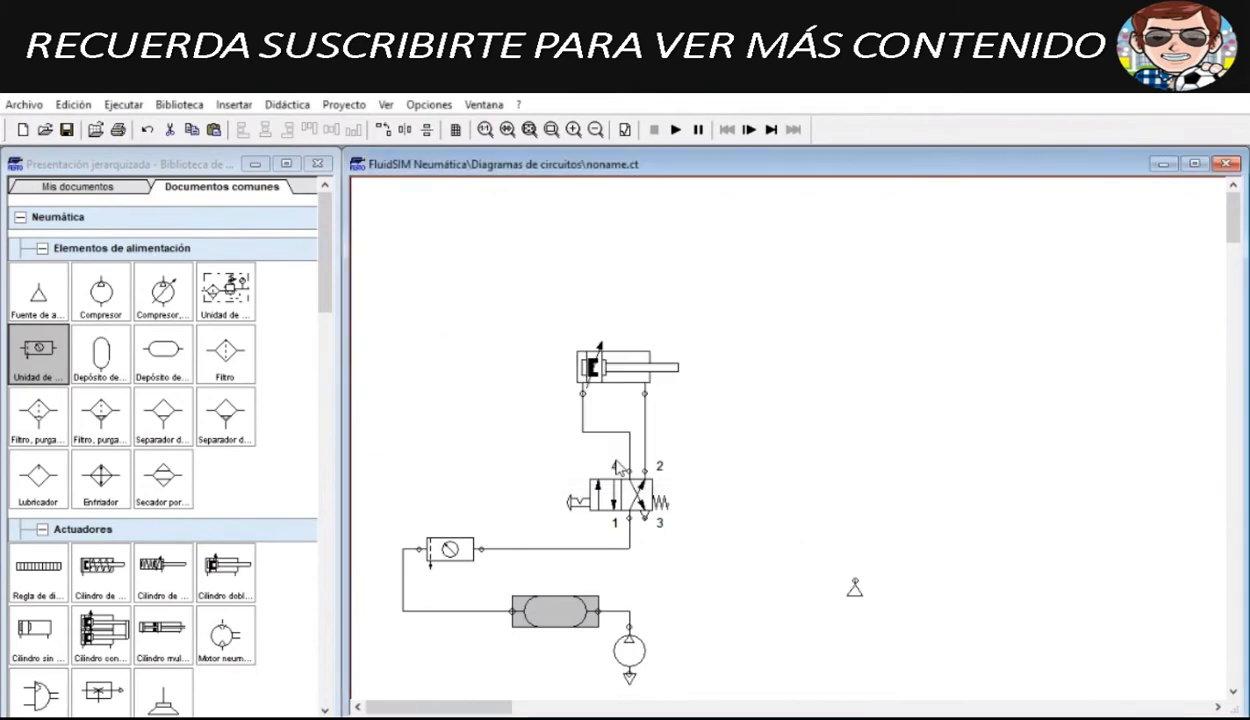
Step: Try to start the simulation, cancel it, and delete the unconnected compressed air source beside the circuit
click(675, 130)
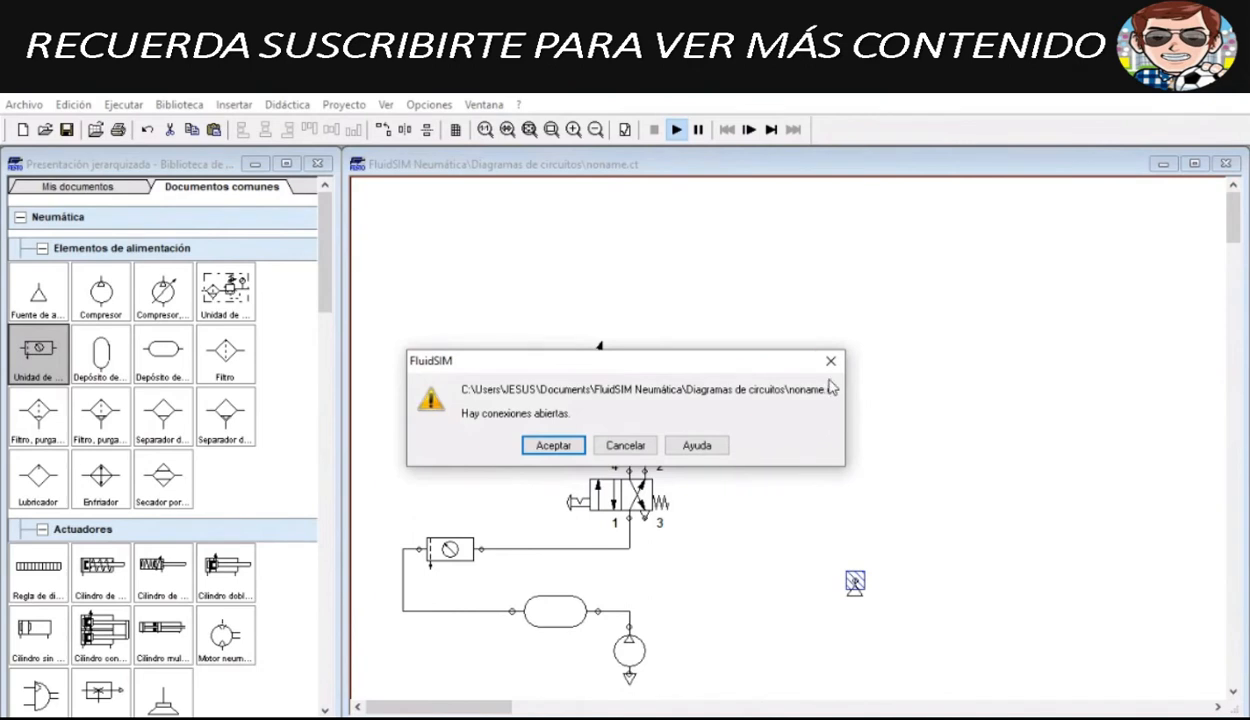
click(626, 444)
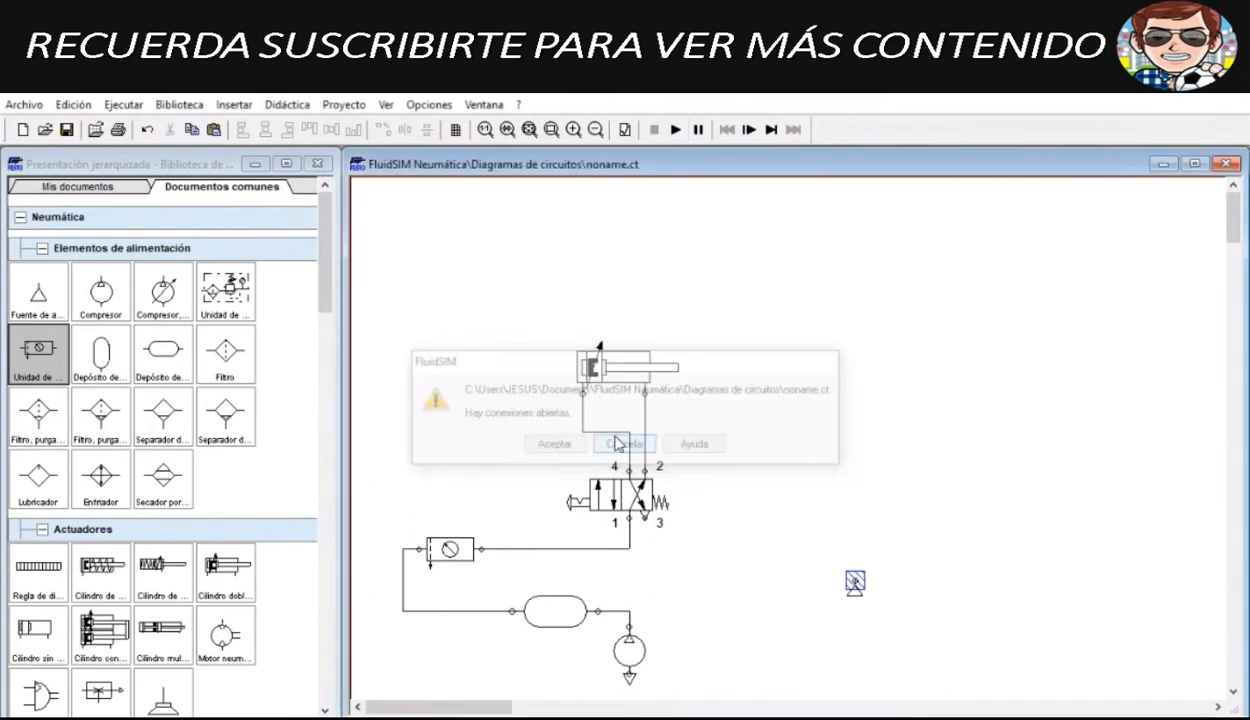
drag(855, 582, 855, 584)
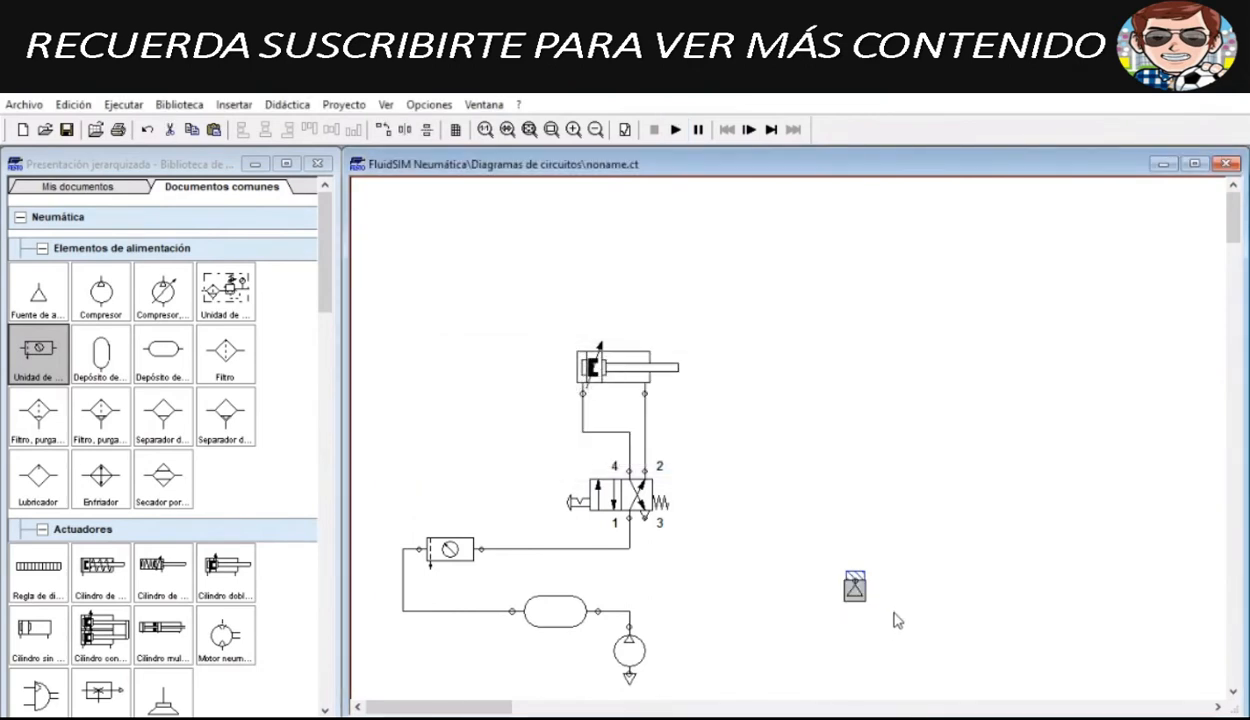
key(Delete)
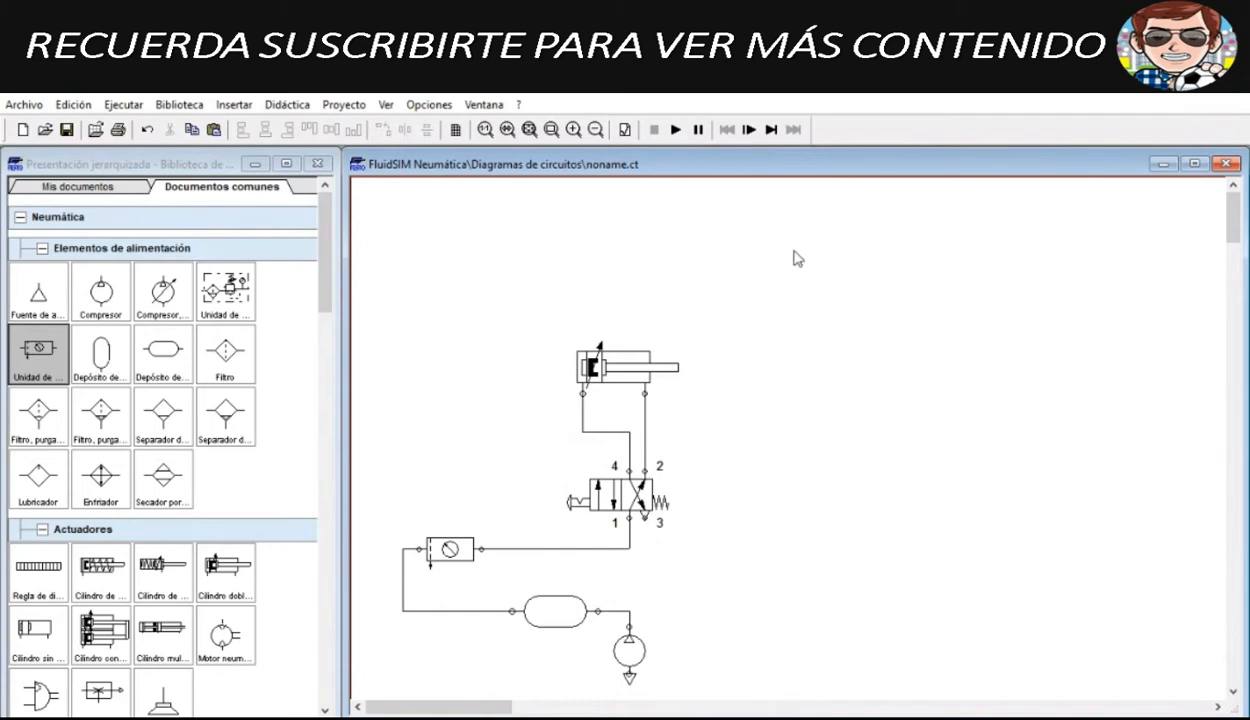
Step: Run the circuit simulation twice to watch the tank pressure rise, stopping it after each run
click(676, 134)
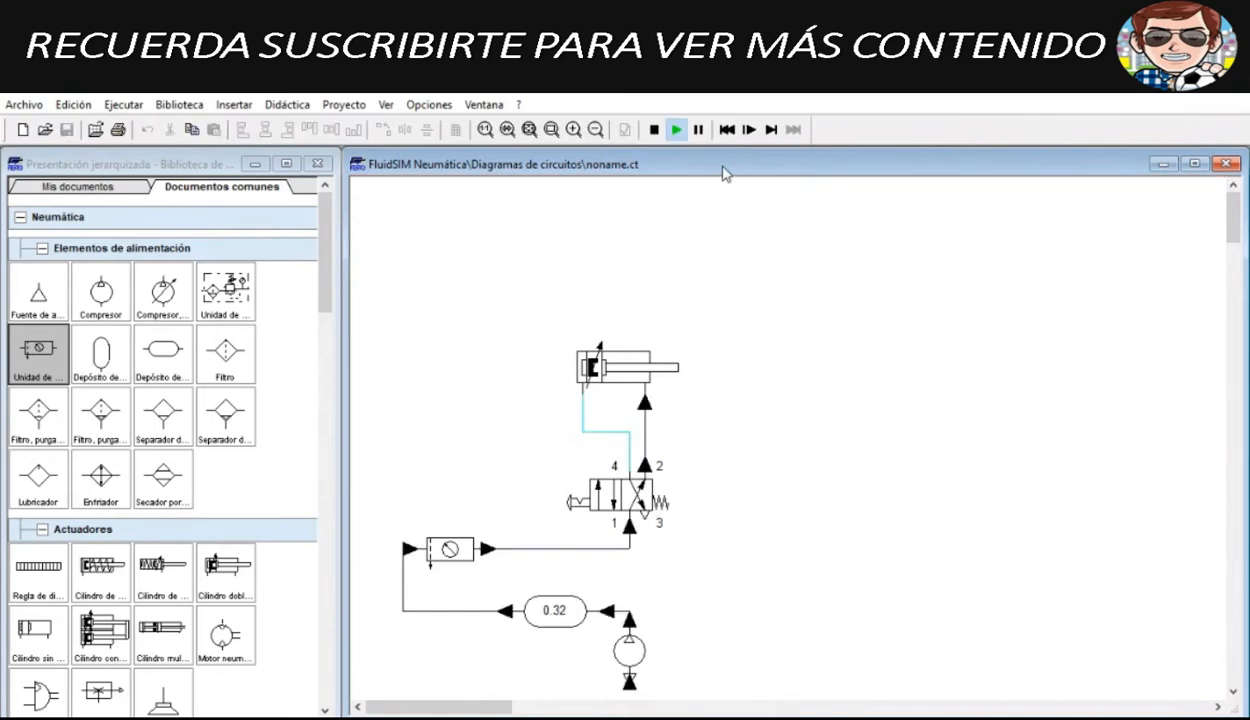
click(654, 129)
scroll(785, 478, down, 1)
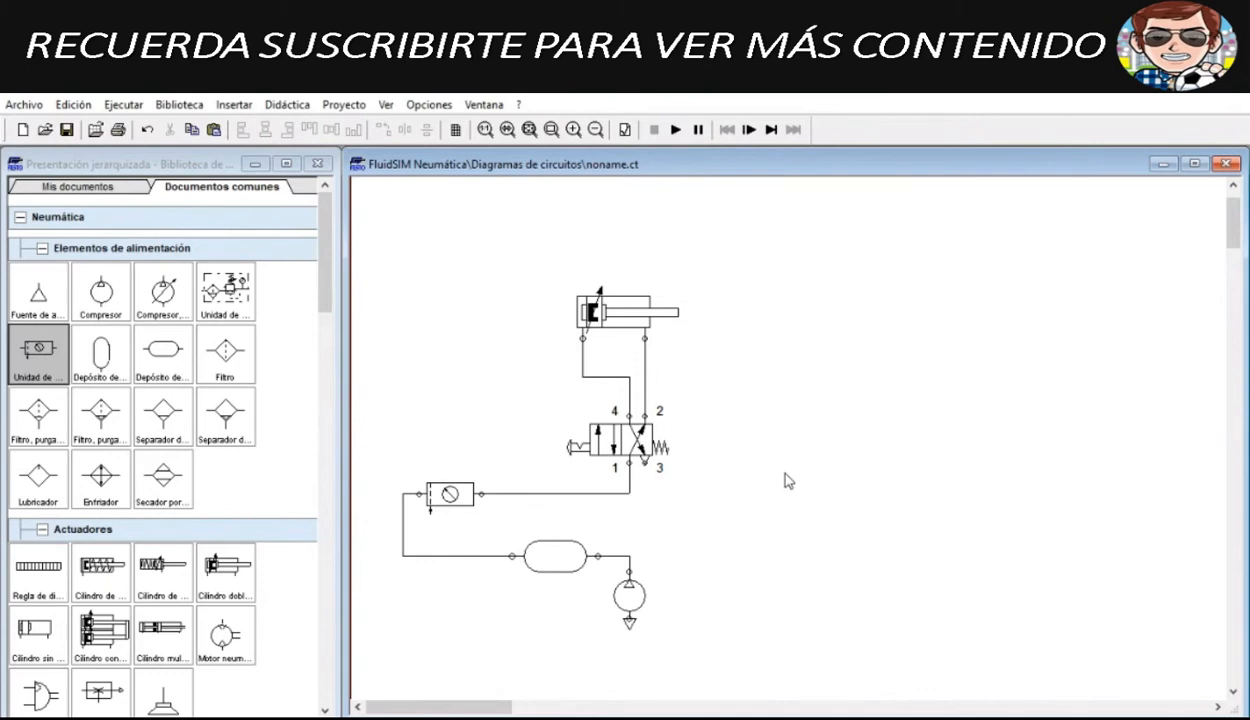
click(676, 129)
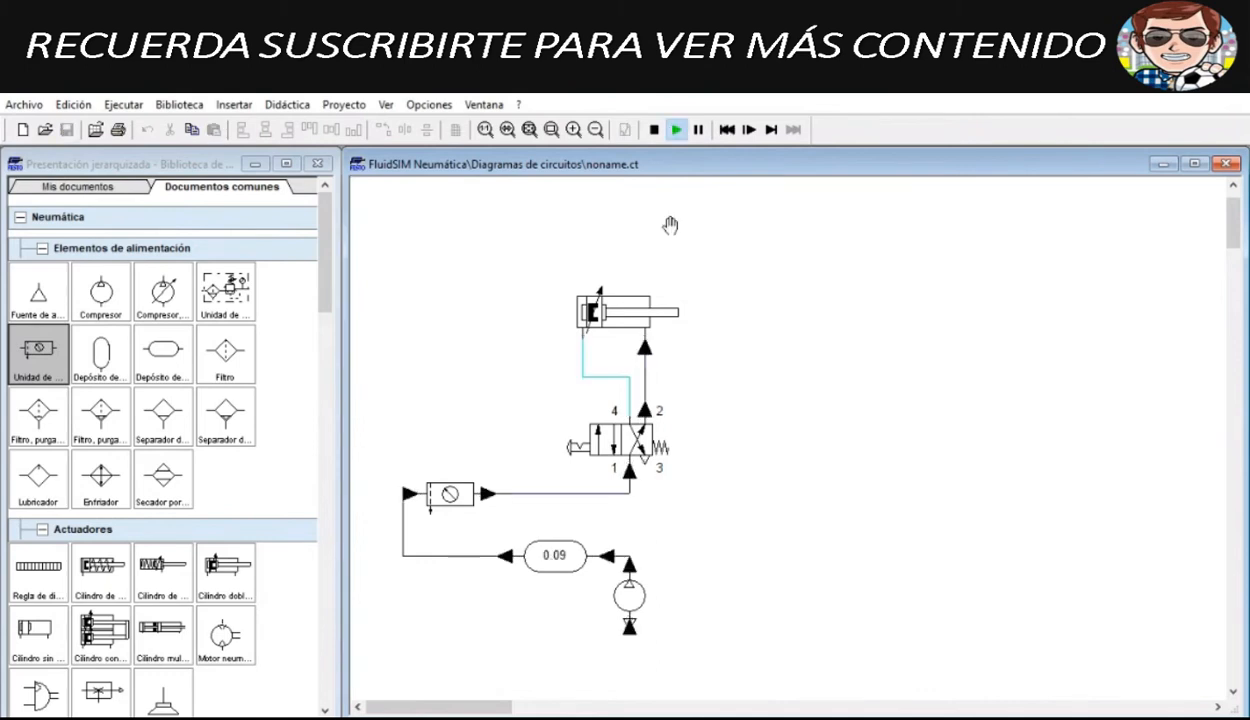
click(654, 129)
Step: Check the compressor's service pressure and maximum flow, and run the simulation until the tank and lines are pressurised before stopping it
mouse_move(640, 601)
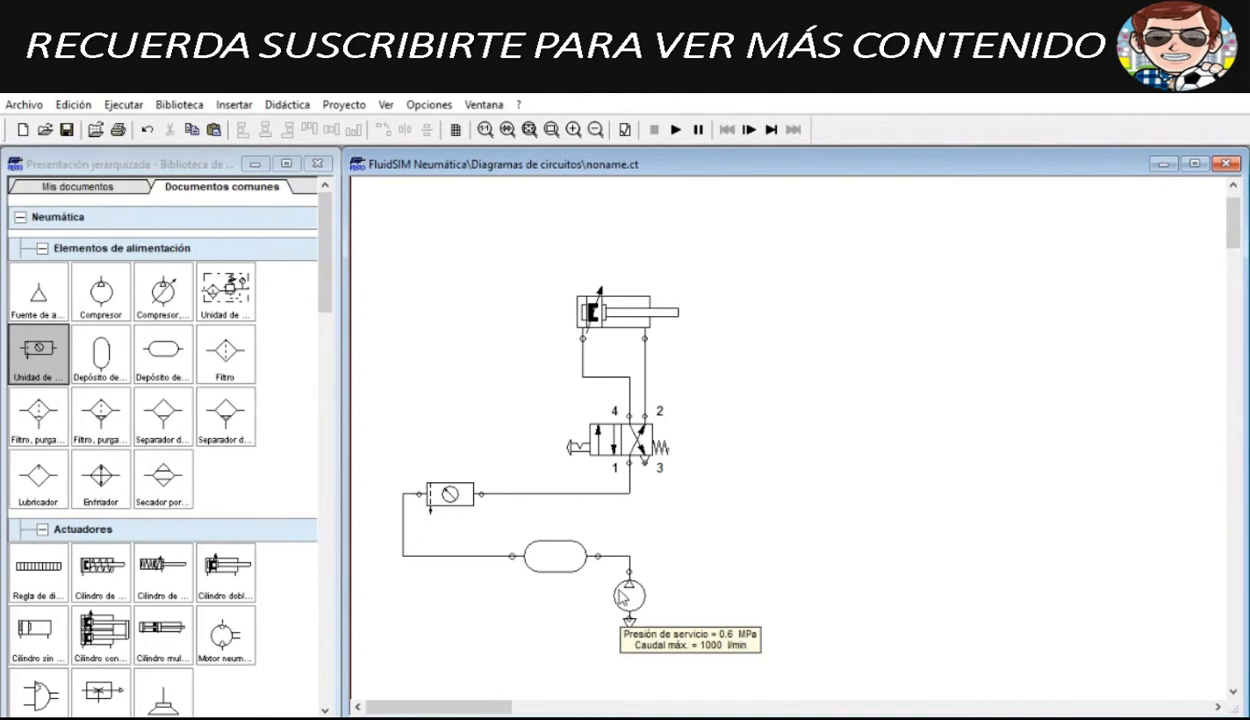
mouse_move(575, 558)
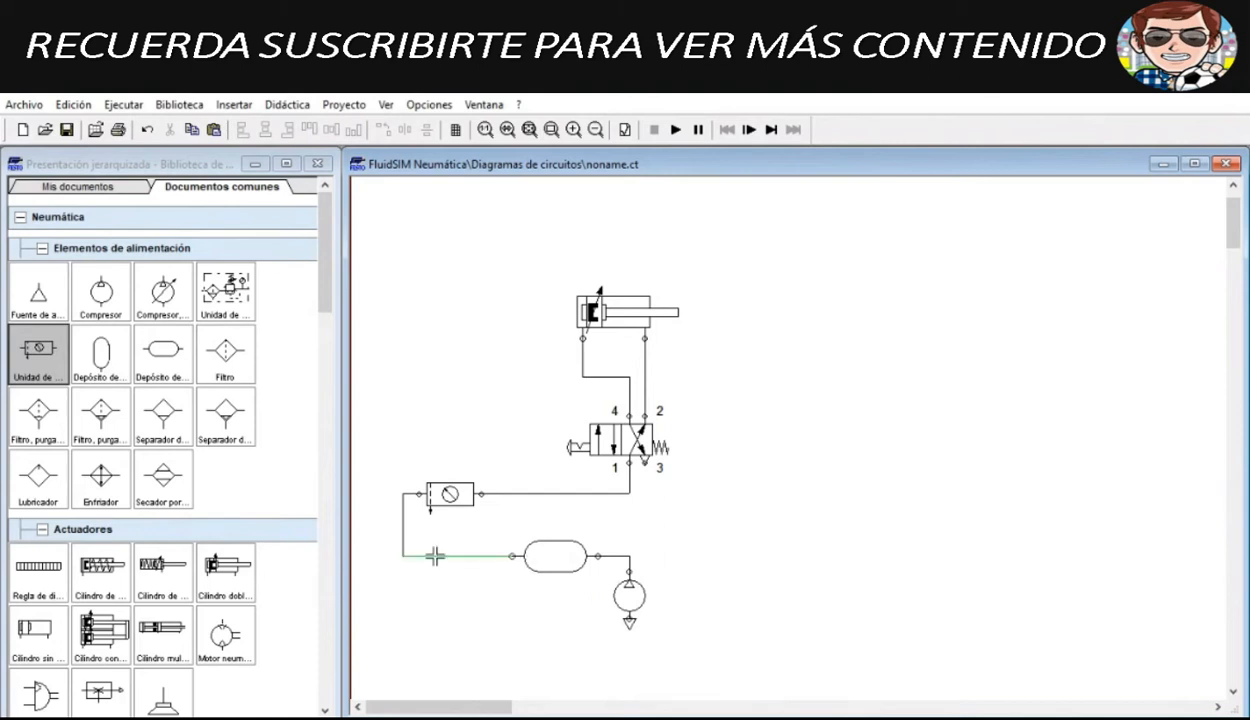
click(676, 130)
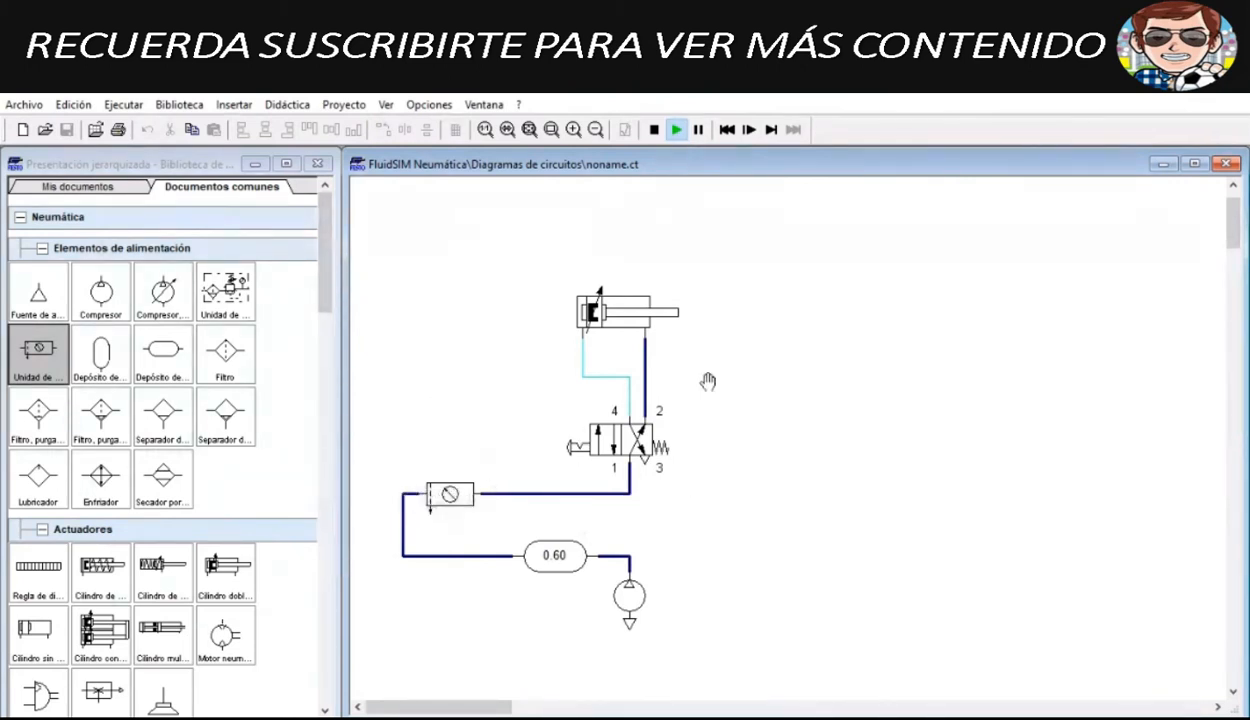
click(650, 131)
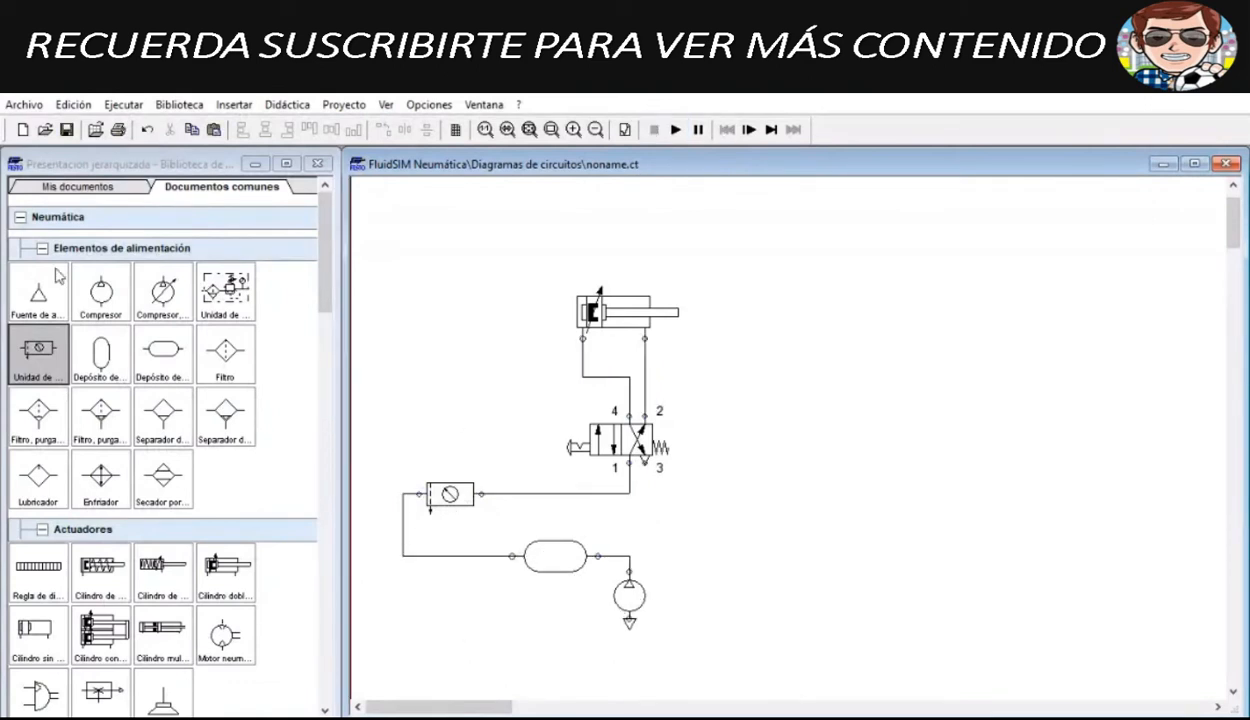
Step: Replace the air tank and compressor with a compressed air source connected to the maintenance unit's free port
drag(35, 308, 822, 552)
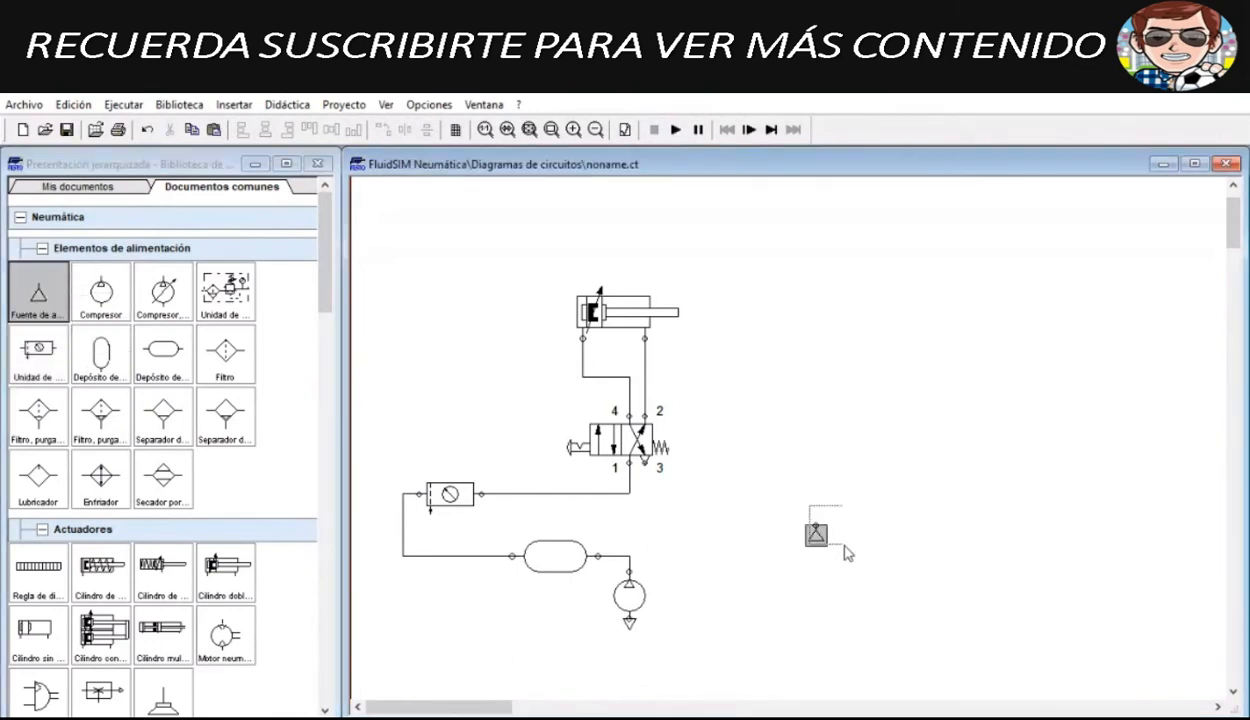
click(706, 577)
drag(705, 465, 840, 550)
drag(506, 505, 660, 646)
click(704, 510)
drag(847, 541, 850, 547)
drag(490, 525, 700, 642)
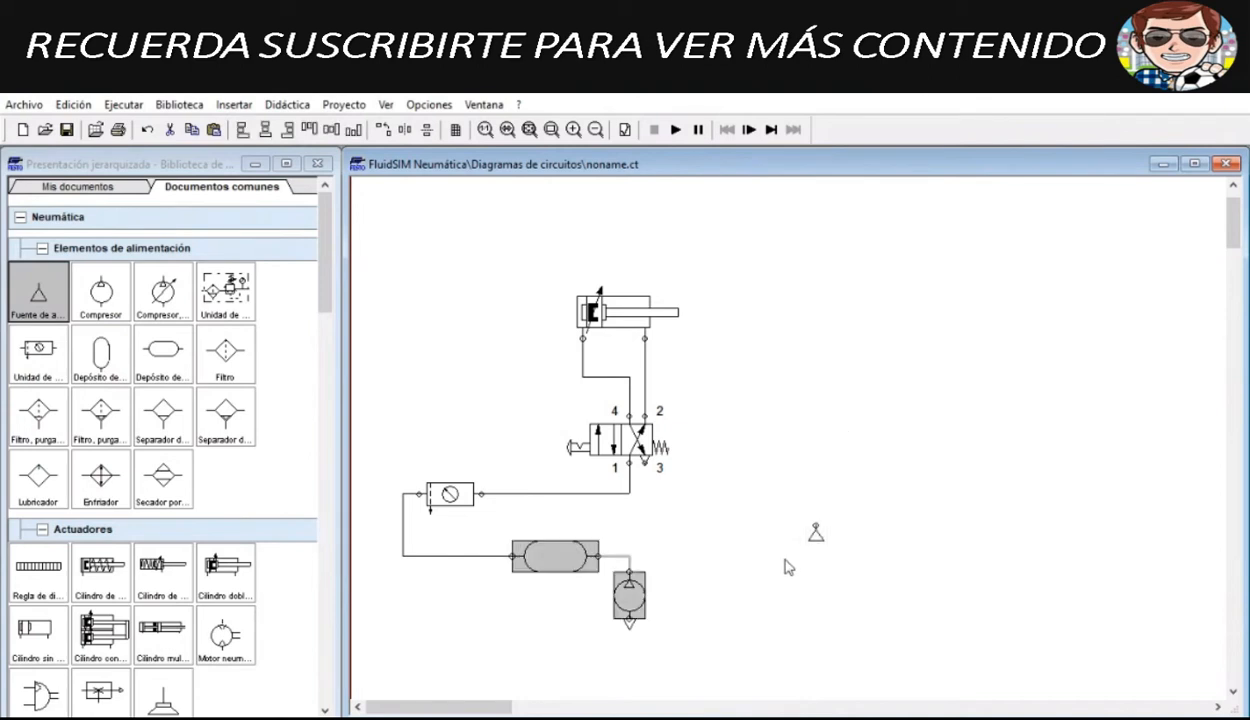
key(Delete)
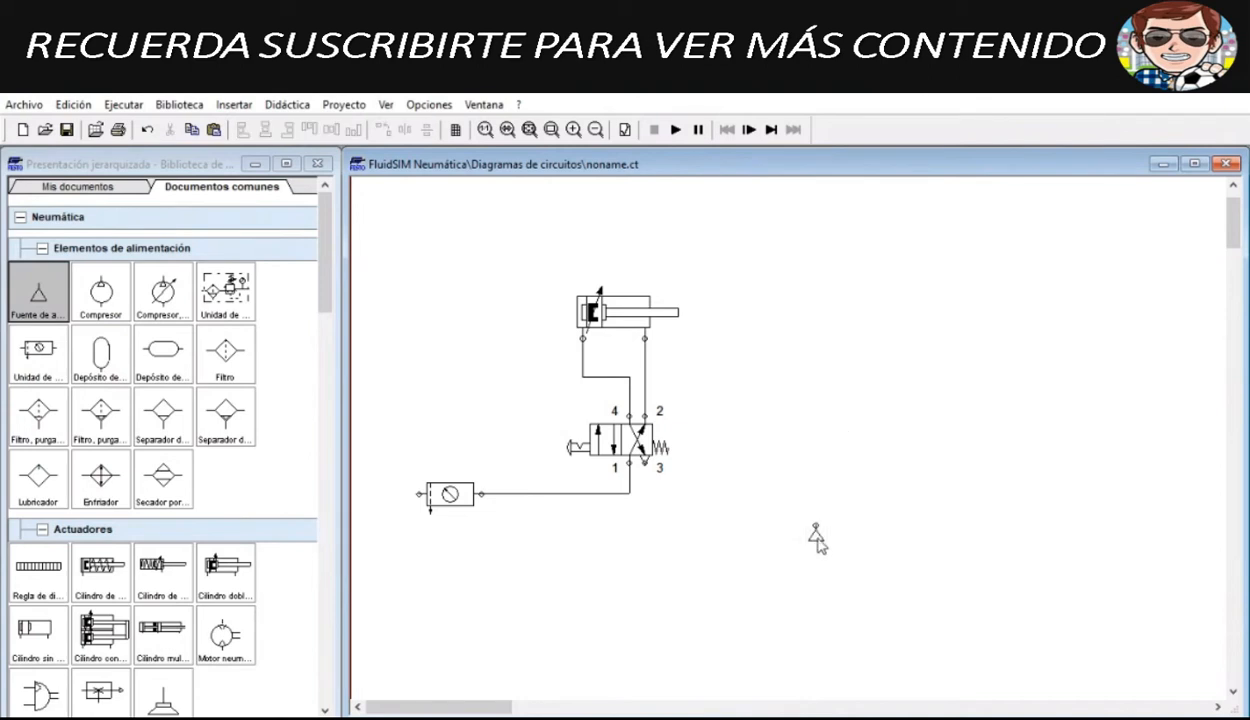
drag(812, 541, 538, 580)
drag(415, 494, 541, 570)
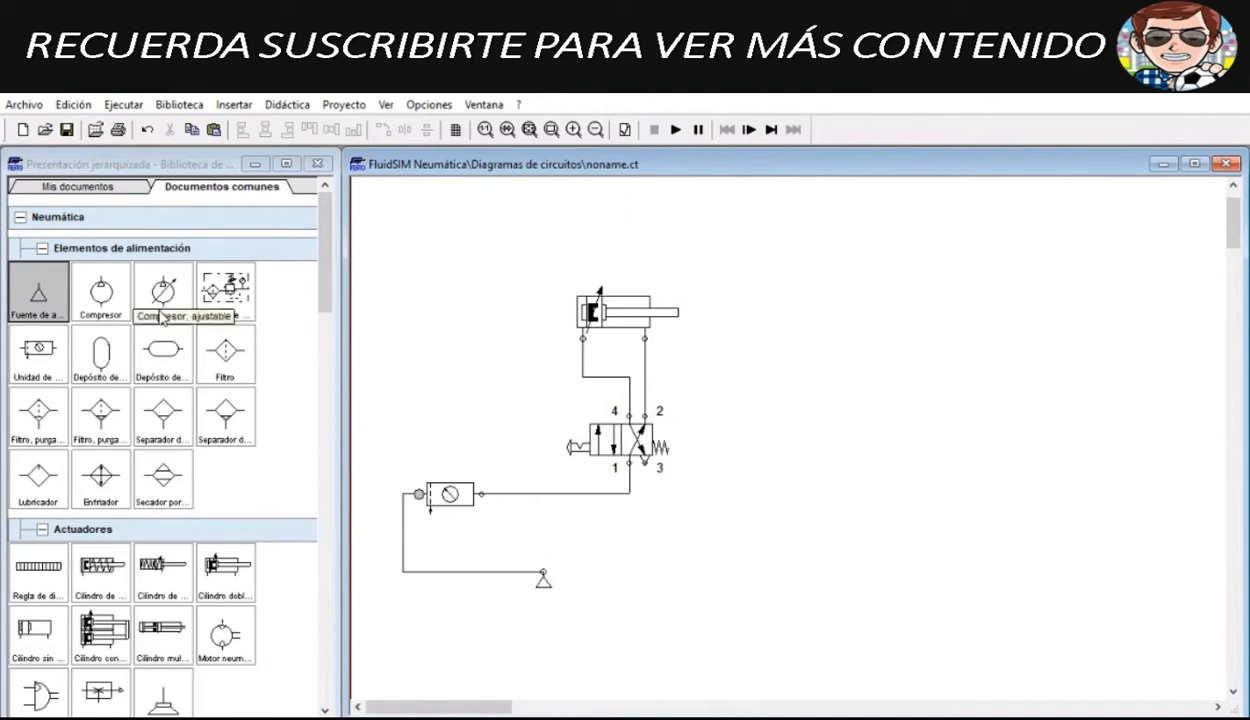
Step: Place an adjustable compressor and a standard compressor beside the air source, and view each one's properties
click(164, 318)
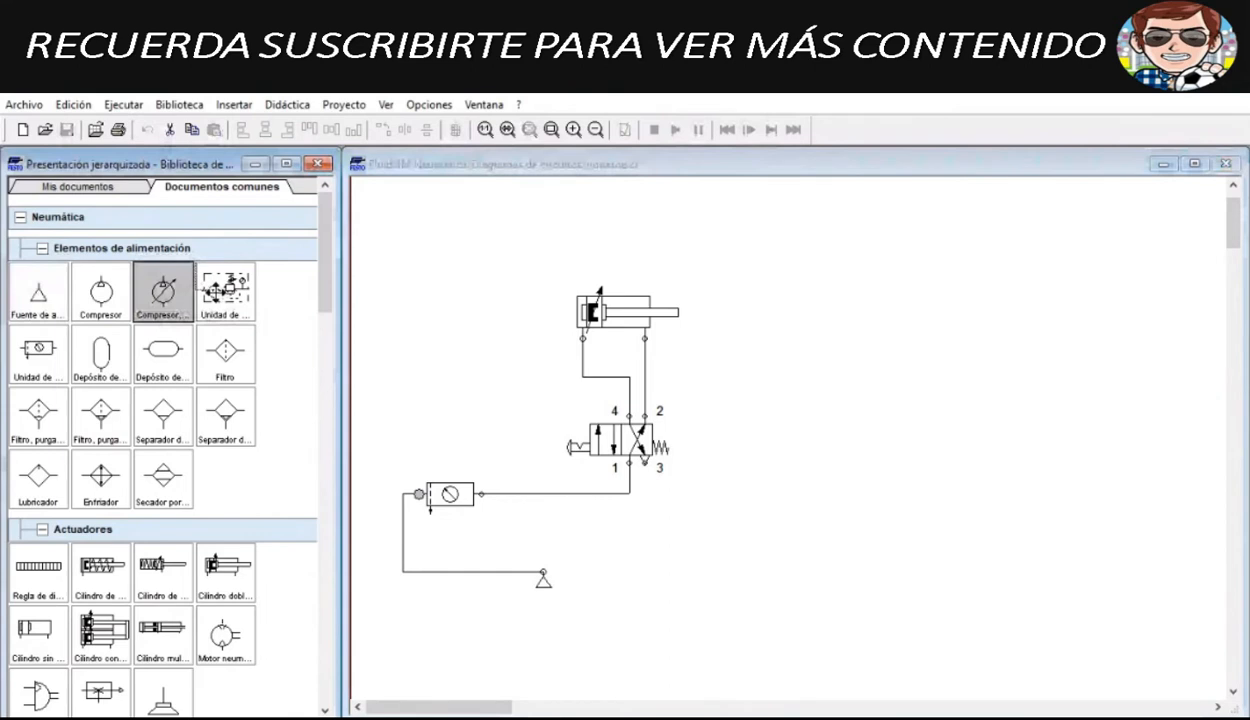
drag(164, 295, 653, 594)
double_click(652, 591)
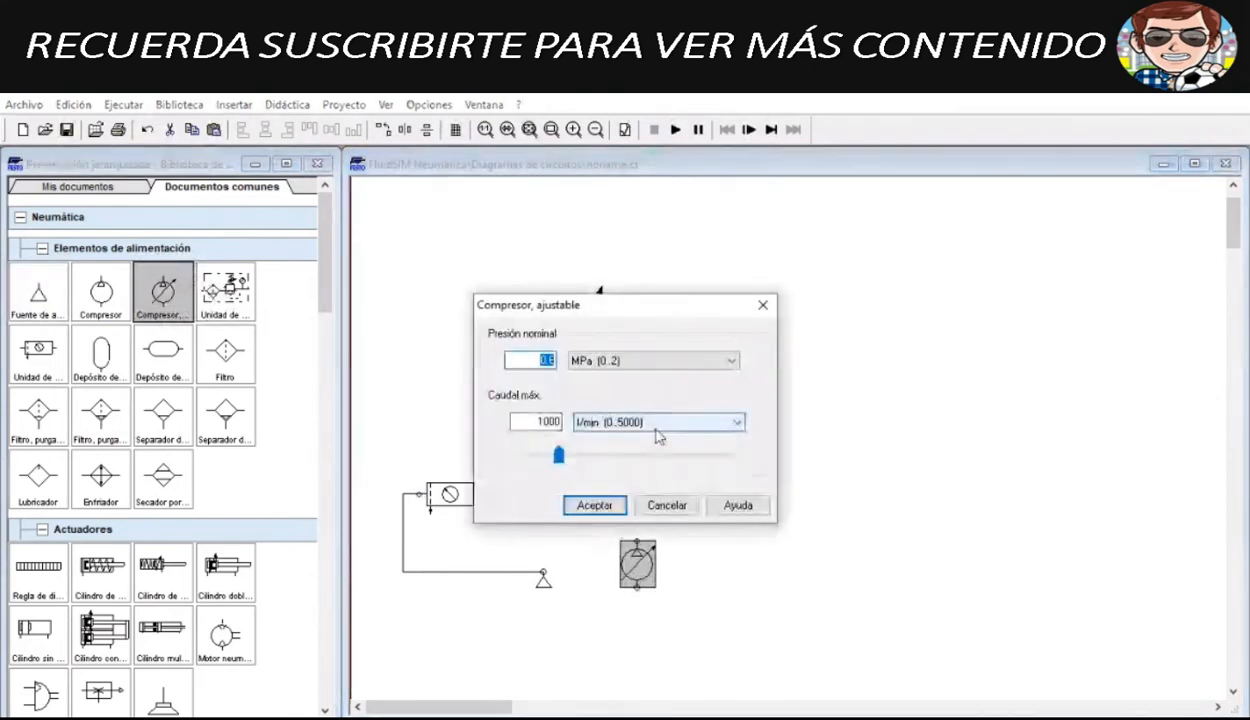
click(760, 306)
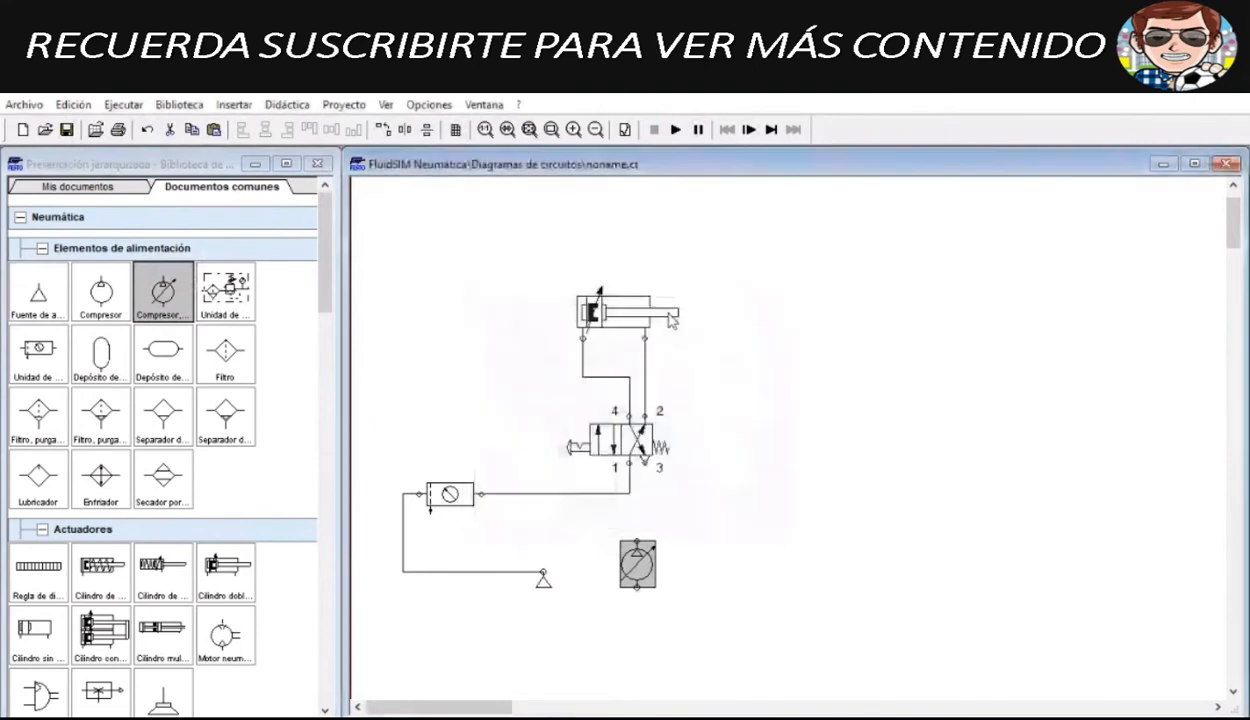
drag(760, 583, 757, 580)
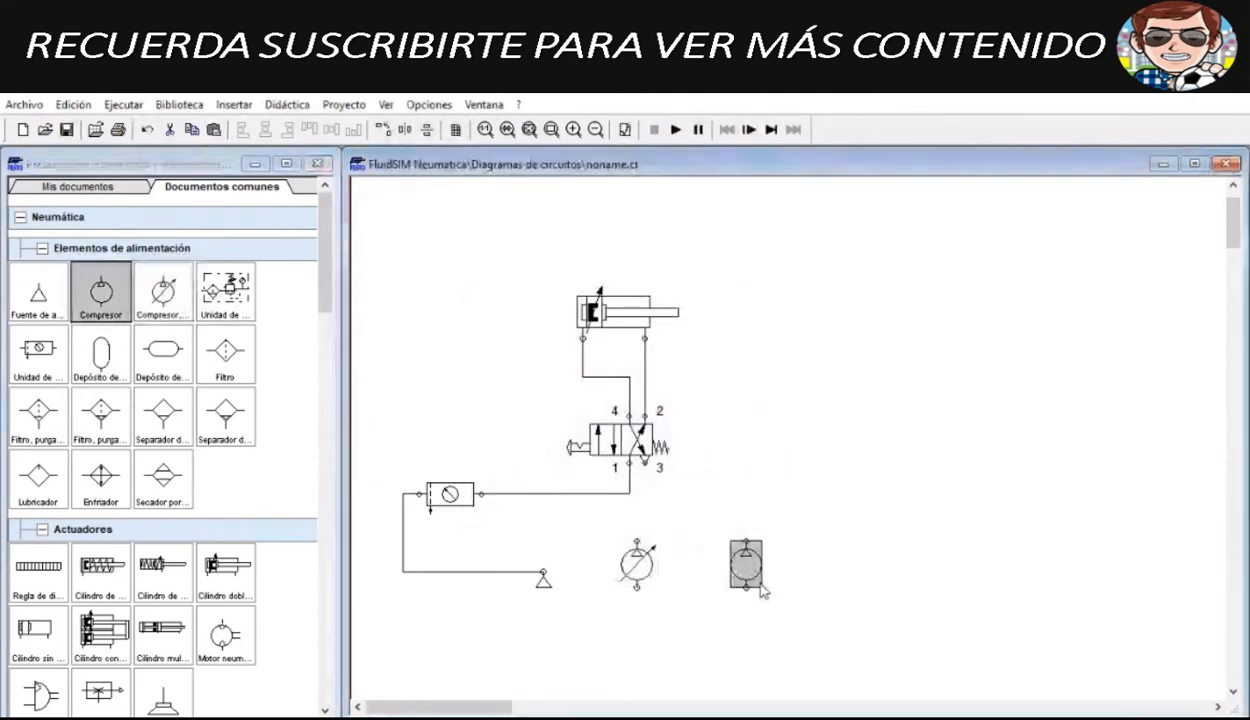
double_click(745, 563)
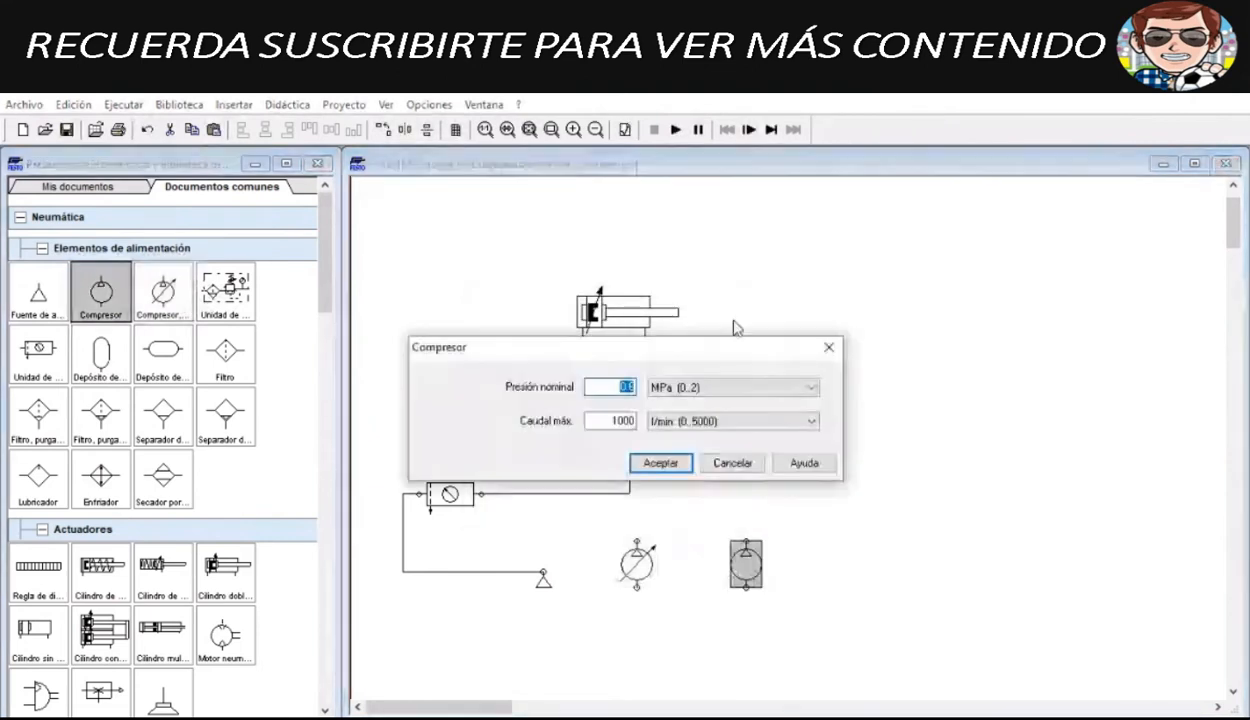
click(829, 348)
Step: Compare the nominal pressure and maximum flow settings of the adjustable compressor and the standard compressor without changing them
click(648, 566)
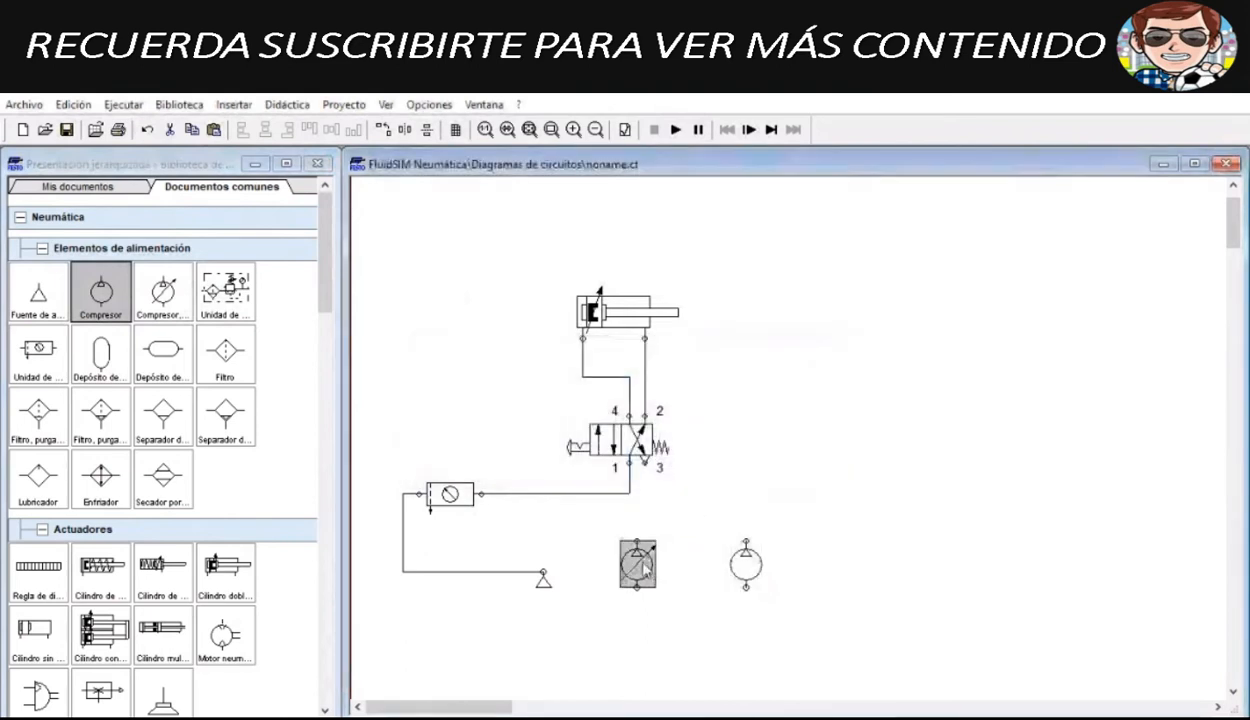
double_click(640, 568)
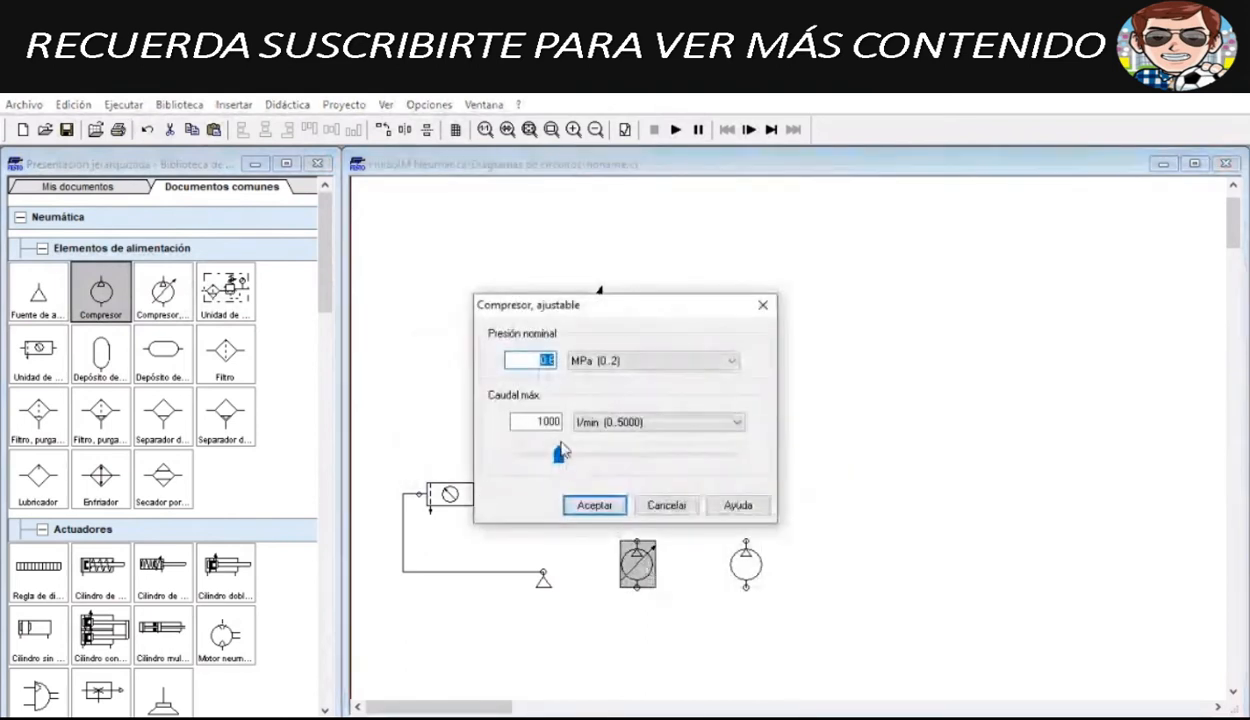
click(763, 305)
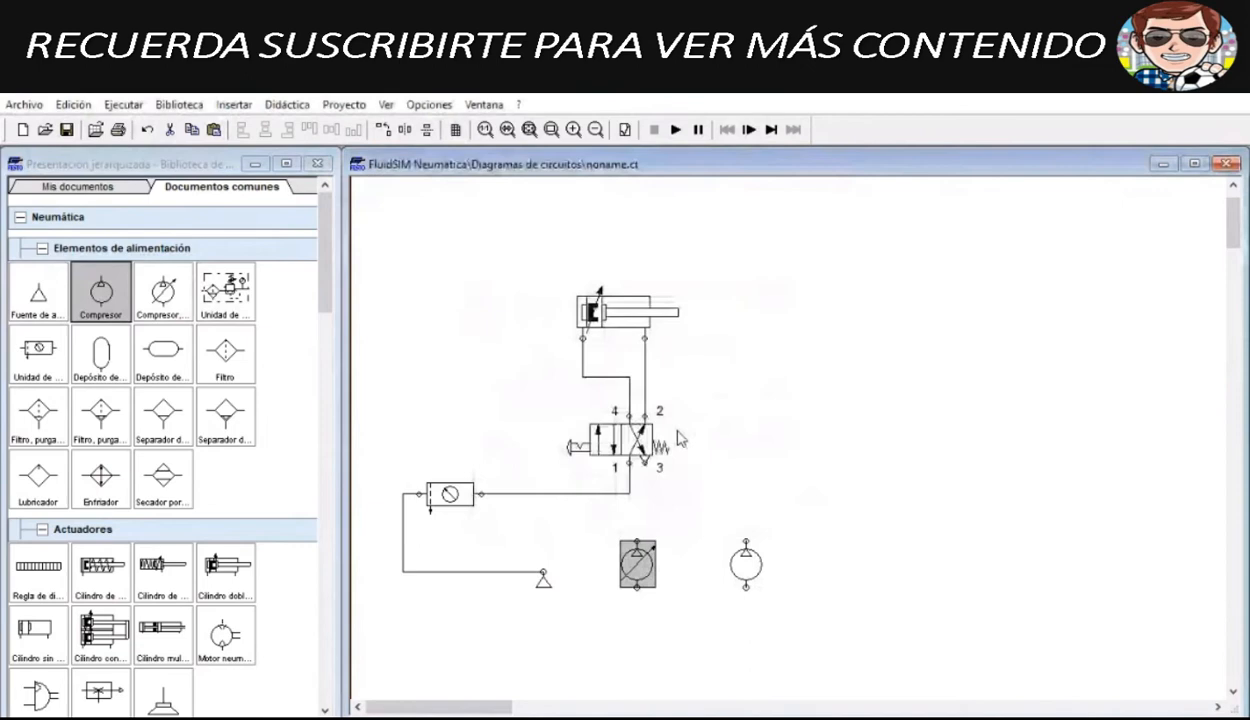
right_click(624, 540)
click(678, 538)
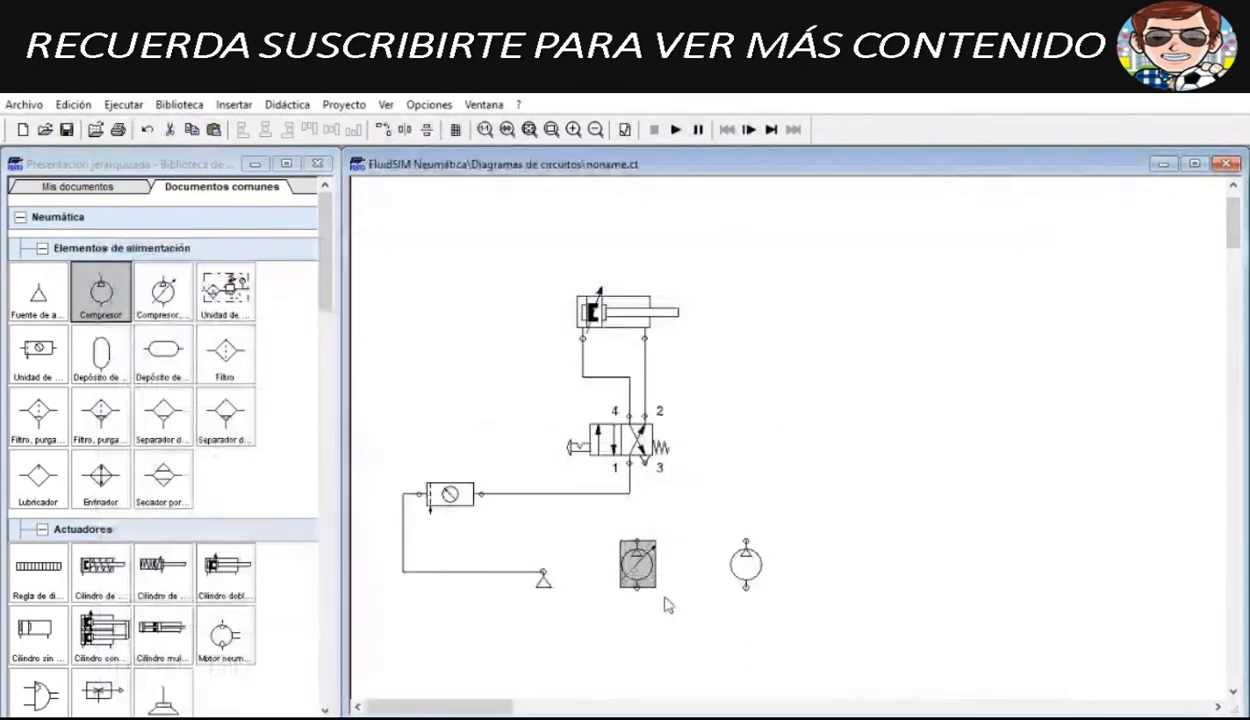
double_click(630, 565)
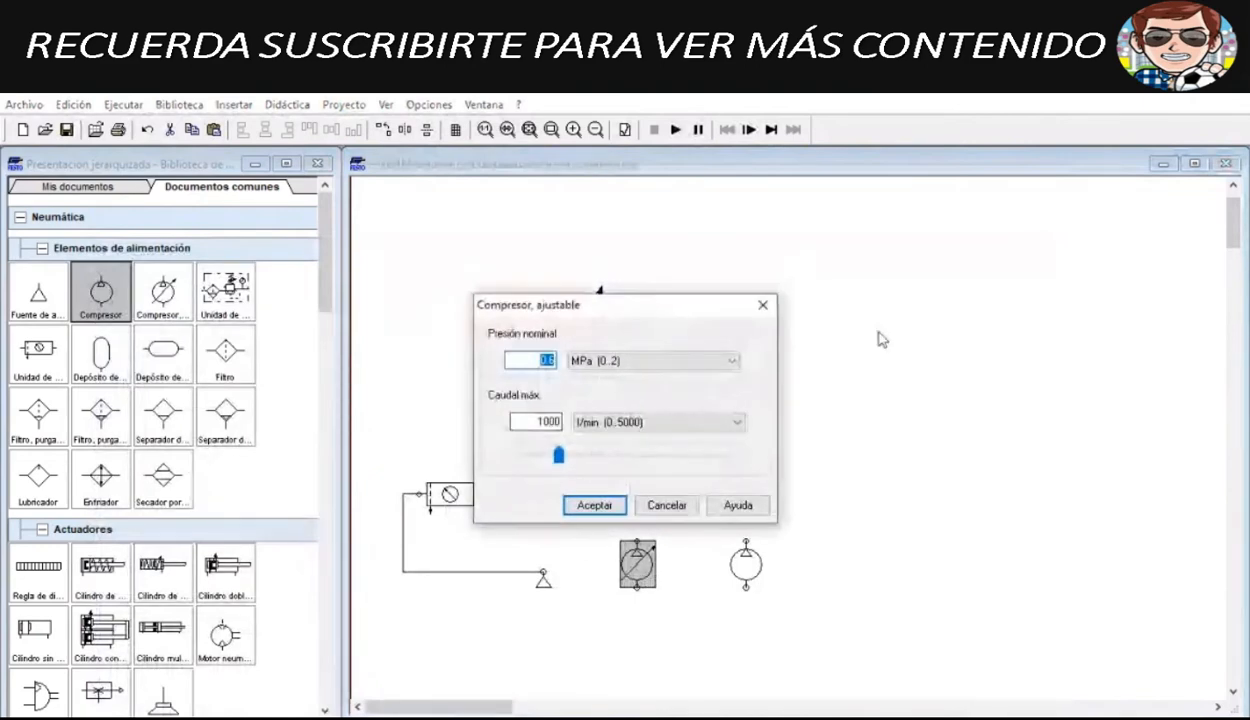
click(762, 304)
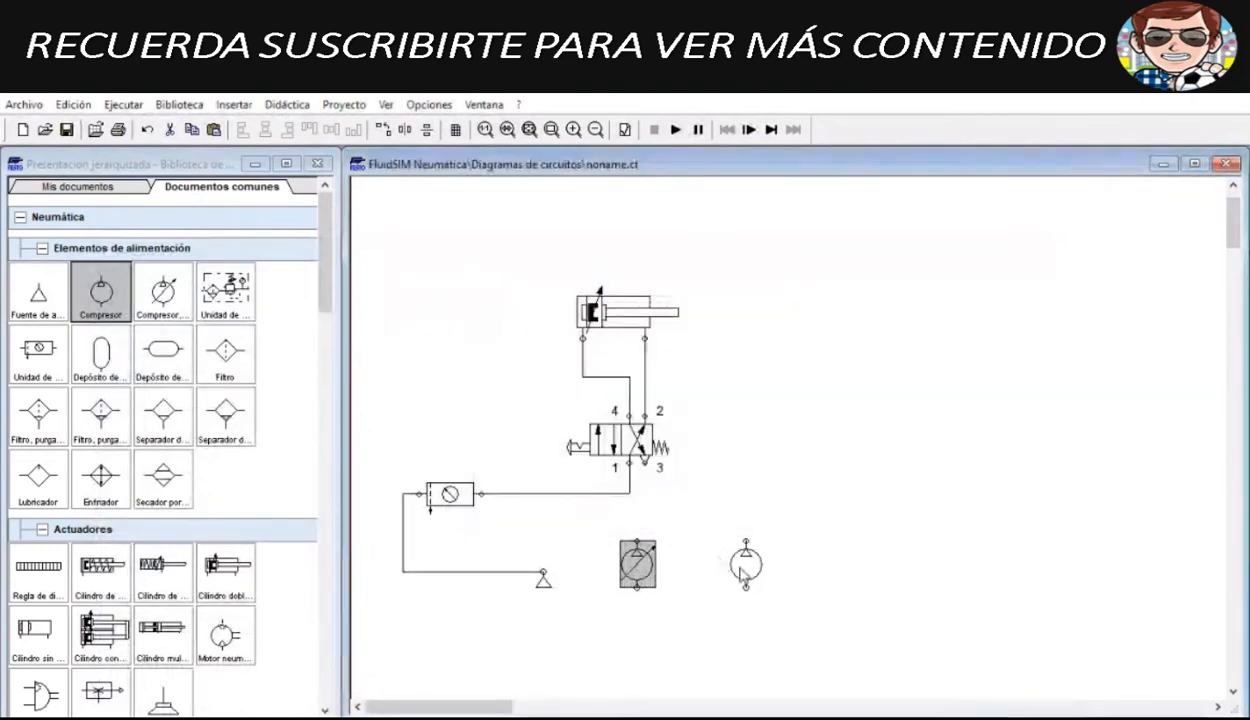
double_click(742, 572)
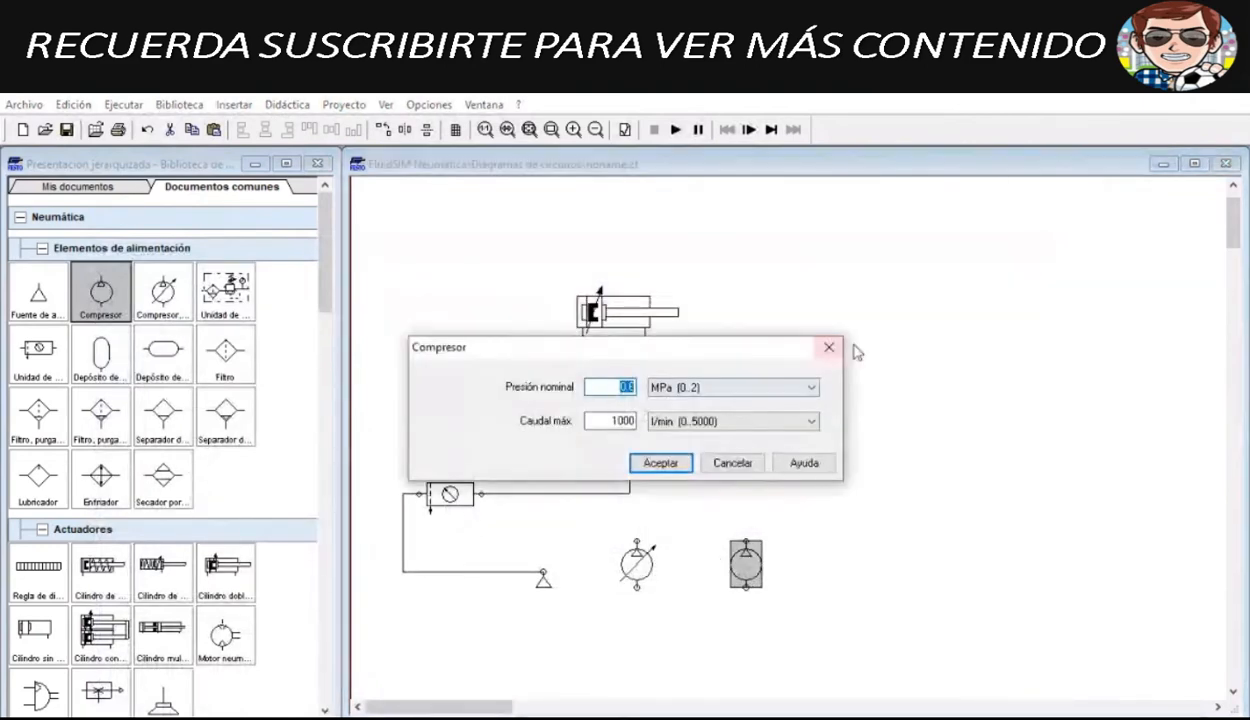
click(828, 350)
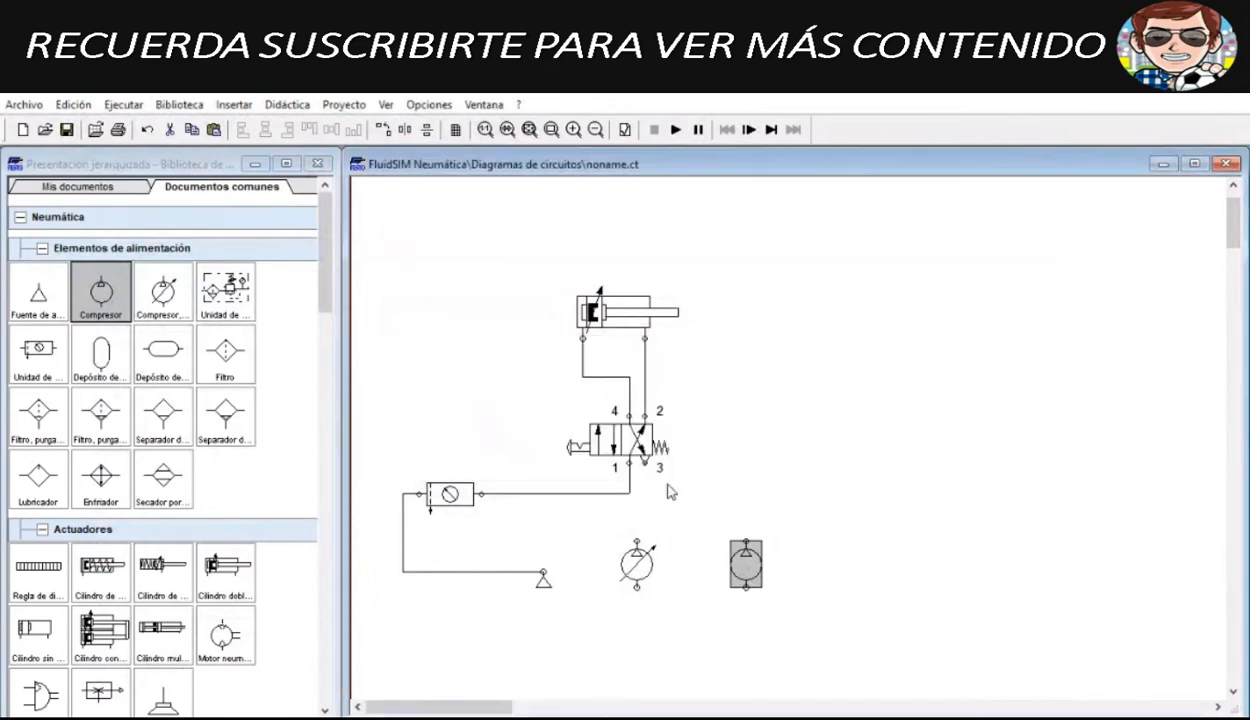
double_click(637, 564)
click(761, 306)
Step: Read the component description of the adjustable compressor, covering its operating pressure and maximum flow parameters, and return to the circuit with the library visible
right_click(648, 548)
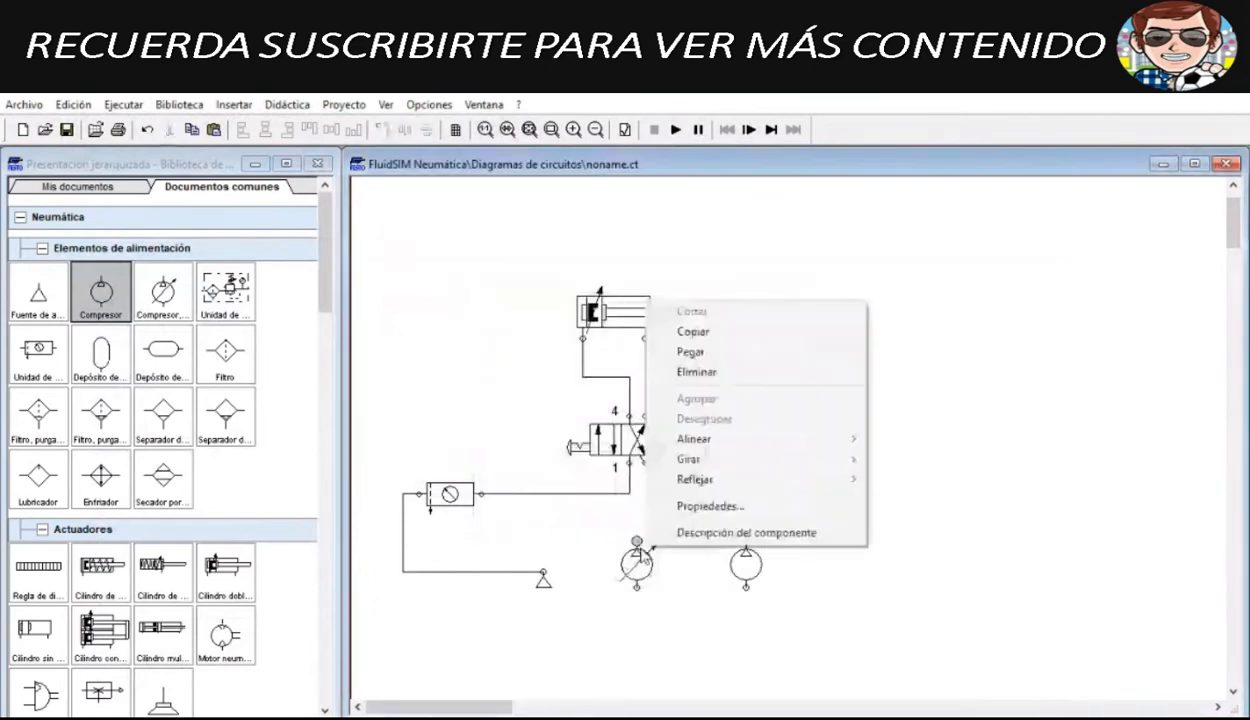
click(668, 532)
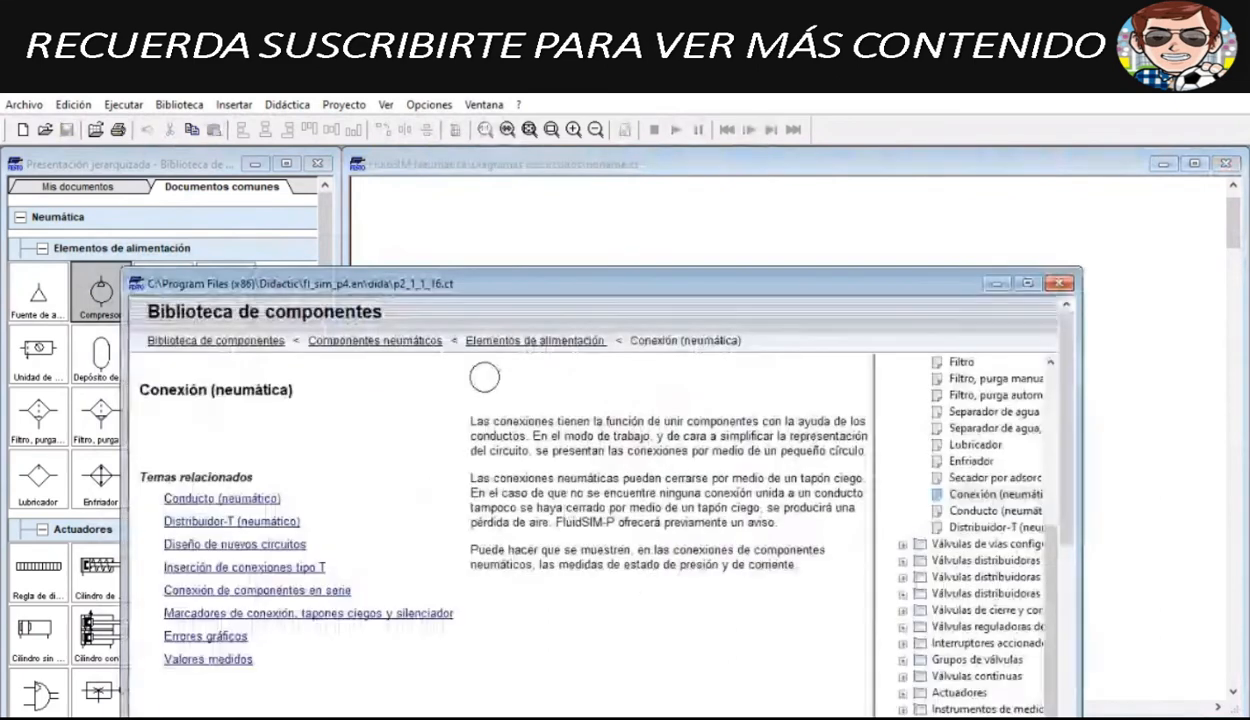
click(1059, 283)
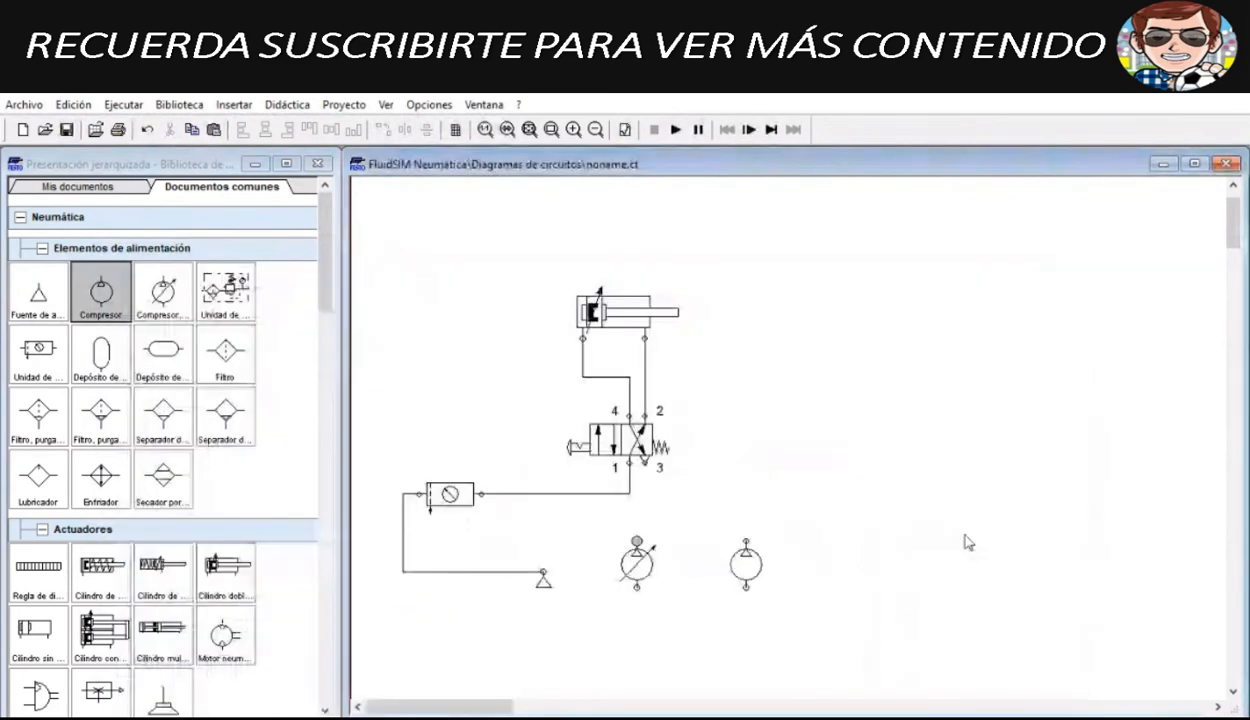
click(637, 565)
right_click(632, 567)
click(667, 566)
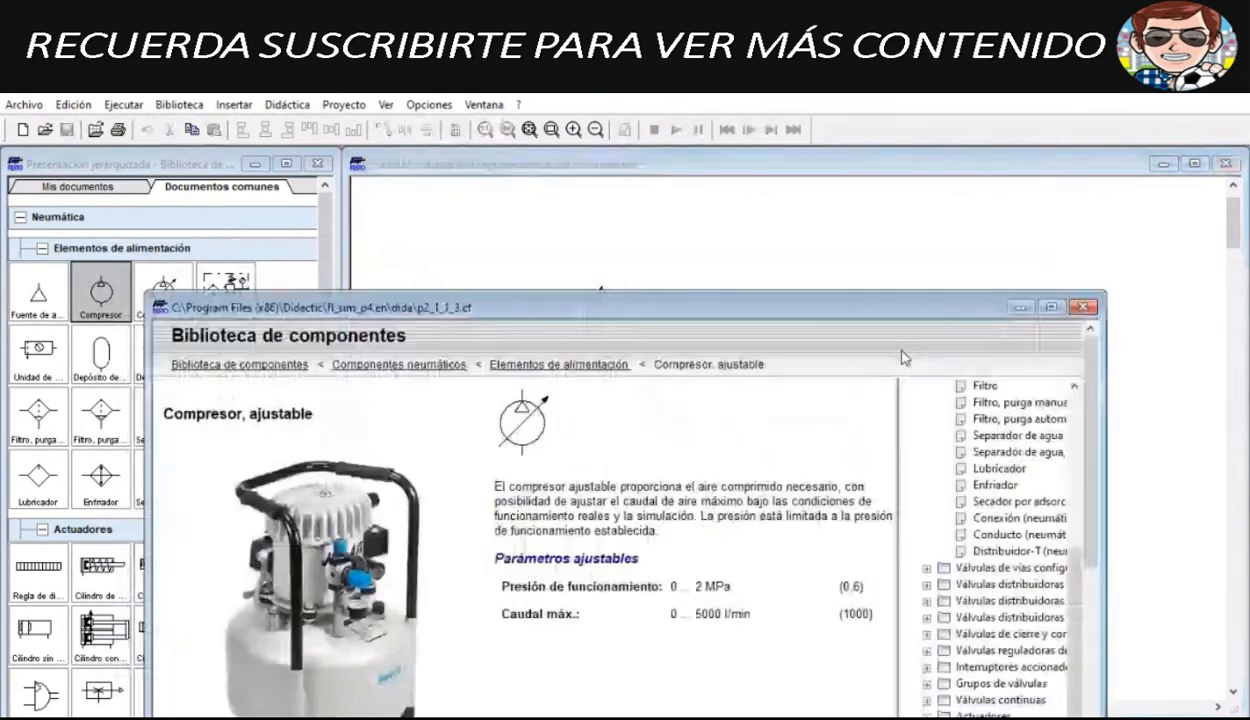
click(1051, 307)
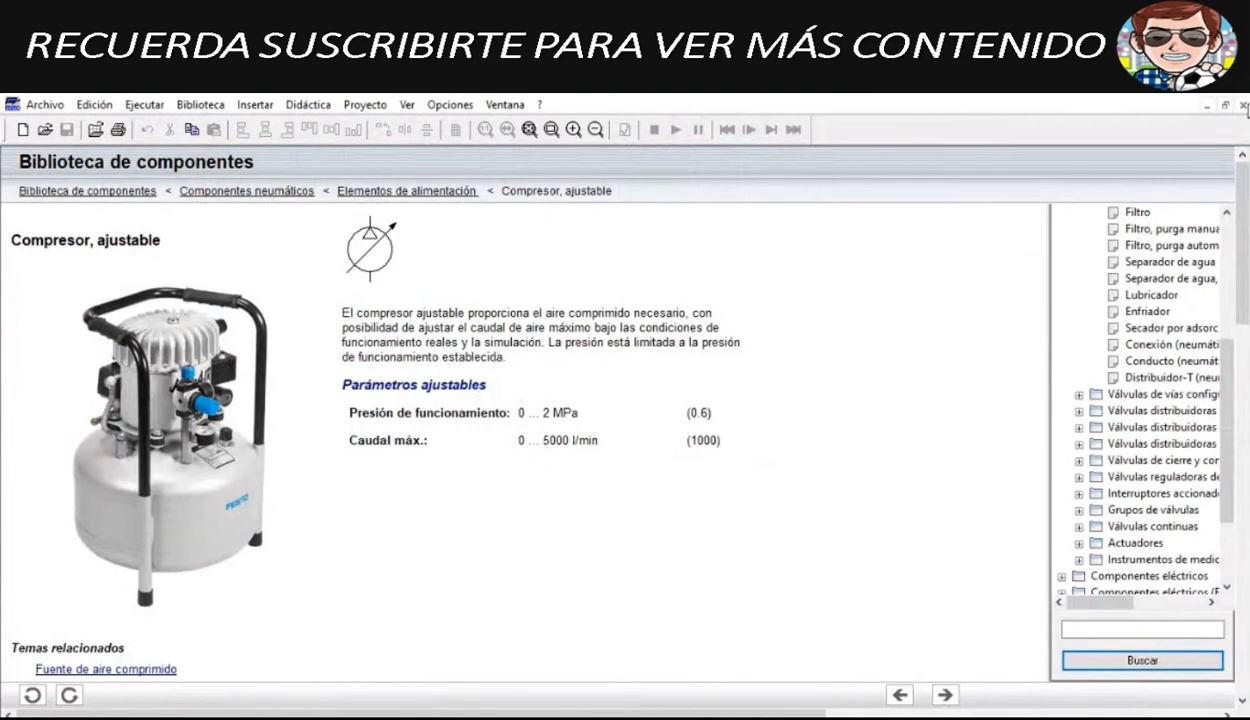
click(1243, 105)
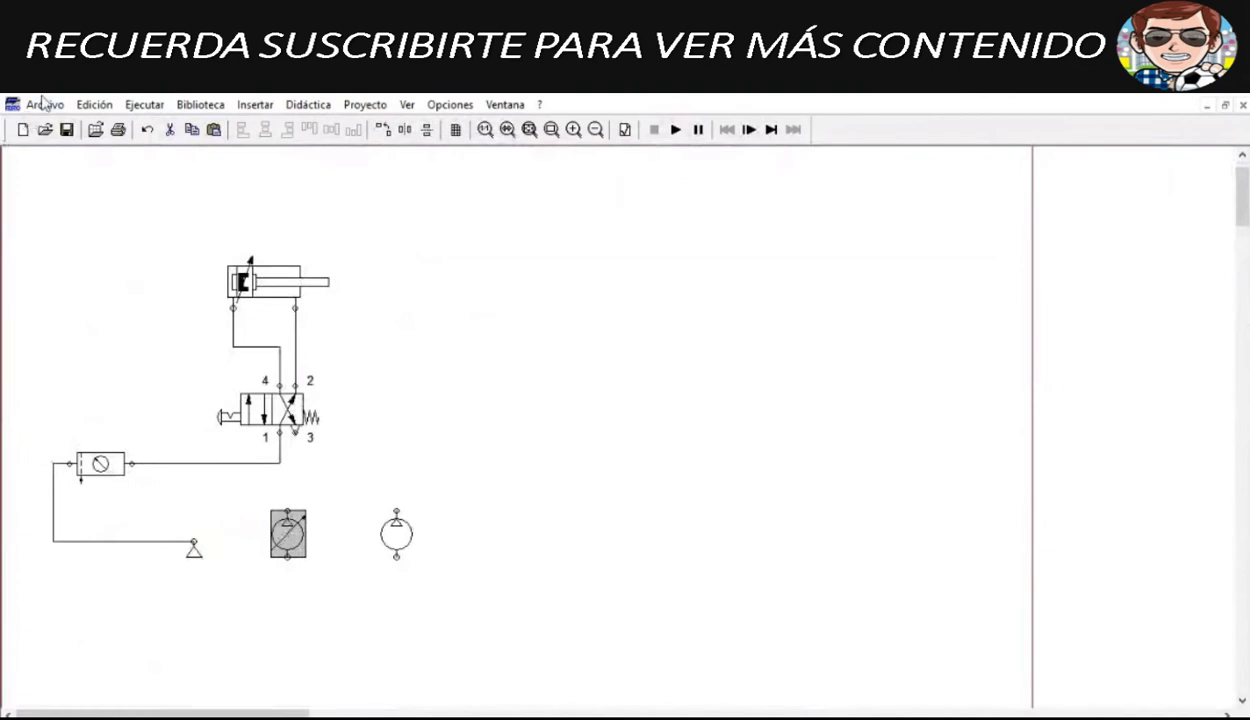
click(1226, 106)
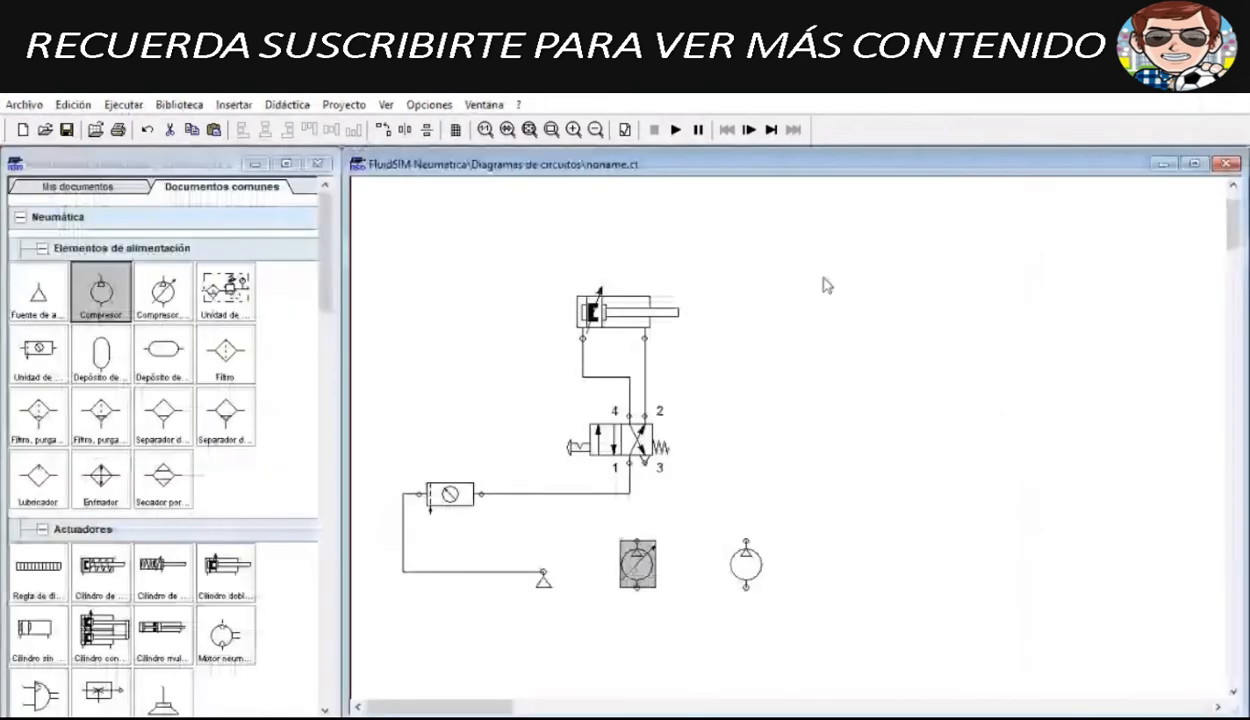
Step: Read the component description of the standard compressor to compare its function and adjustable parameters, and close the help page
drag(101, 291, 494, 379)
key(Delete)
right_click(743, 569)
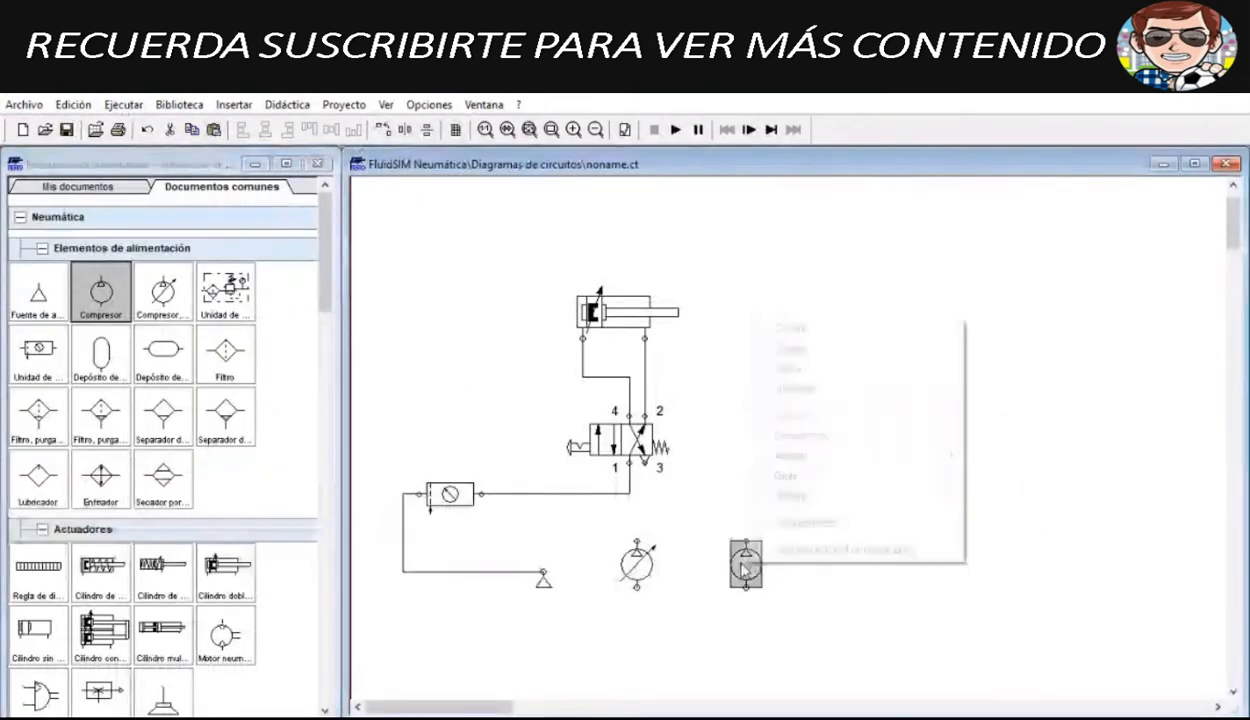
click(789, 551)
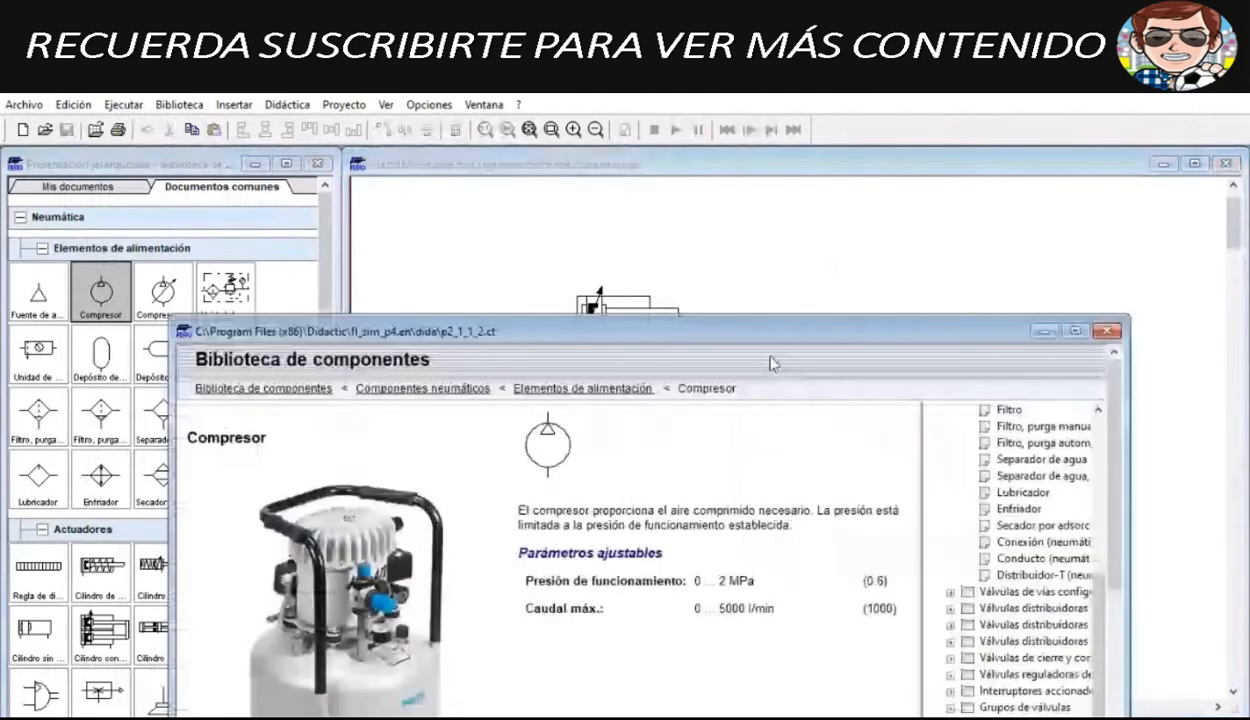
drag(771, 332, 771, 209)
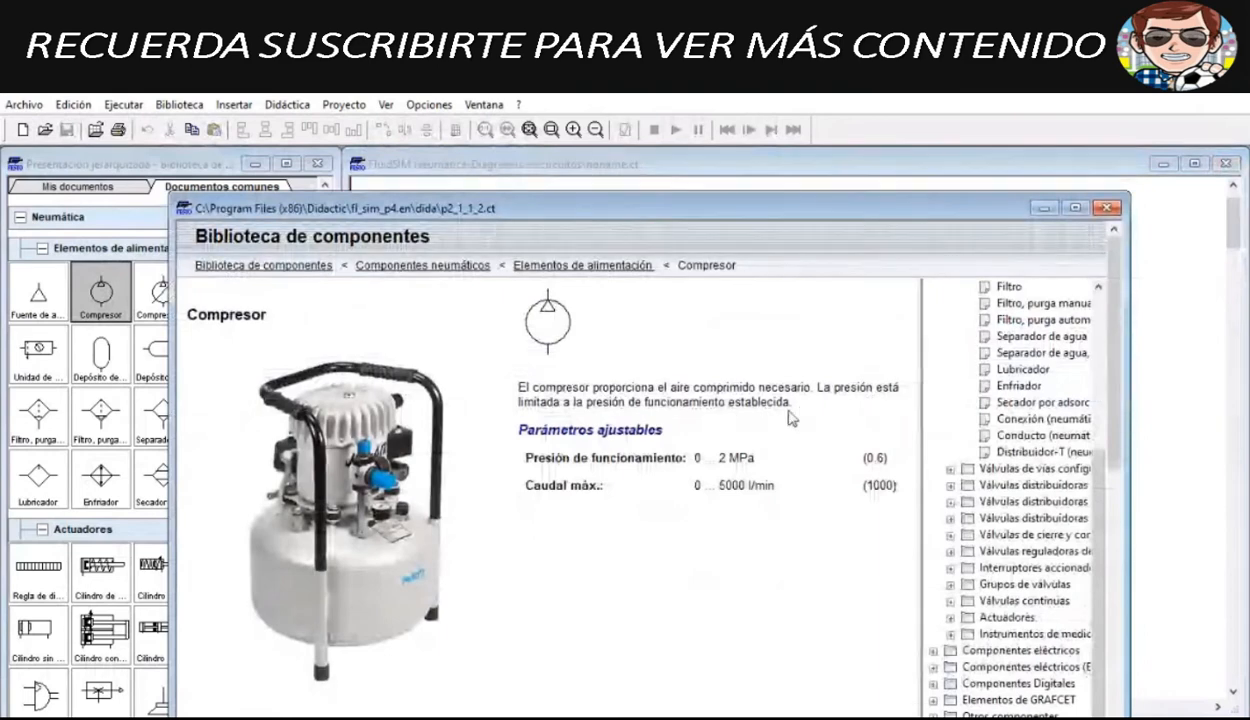
click(1107, 212)
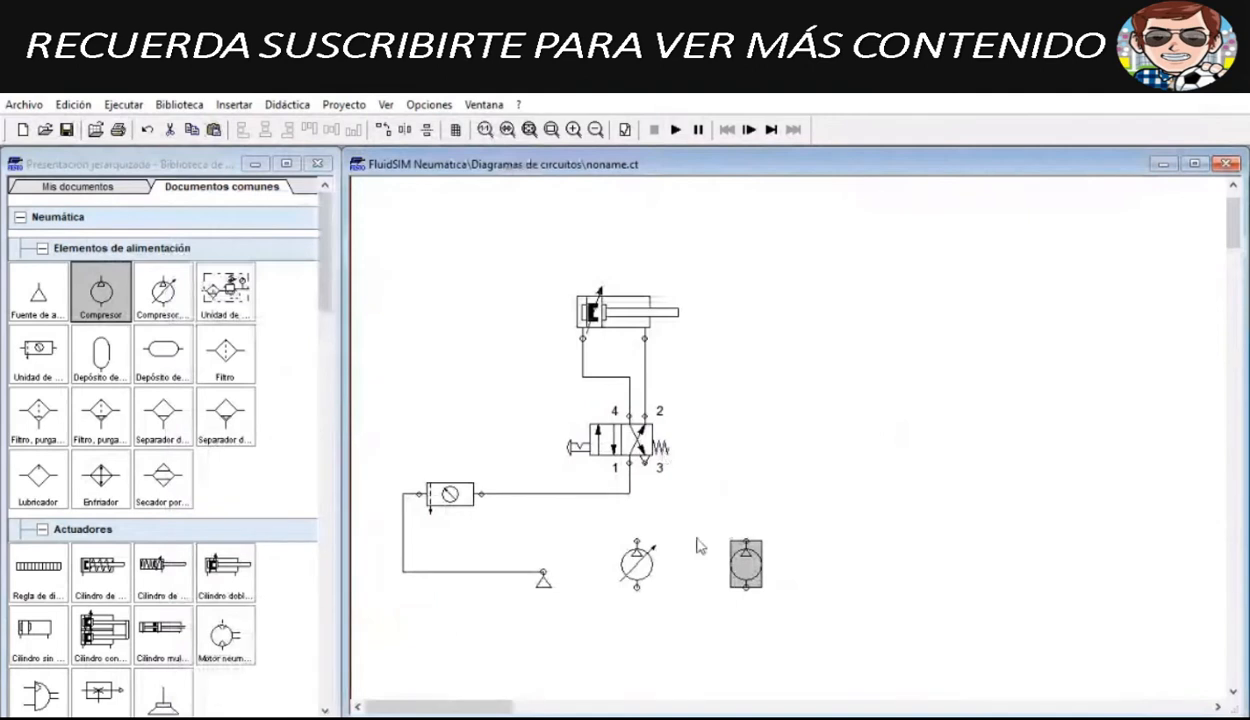
Step: Shift the standard compressor closer to the adjustable one and check its nominal pressure and maximum flow without changing them
drag(711, 481, 726, 558)
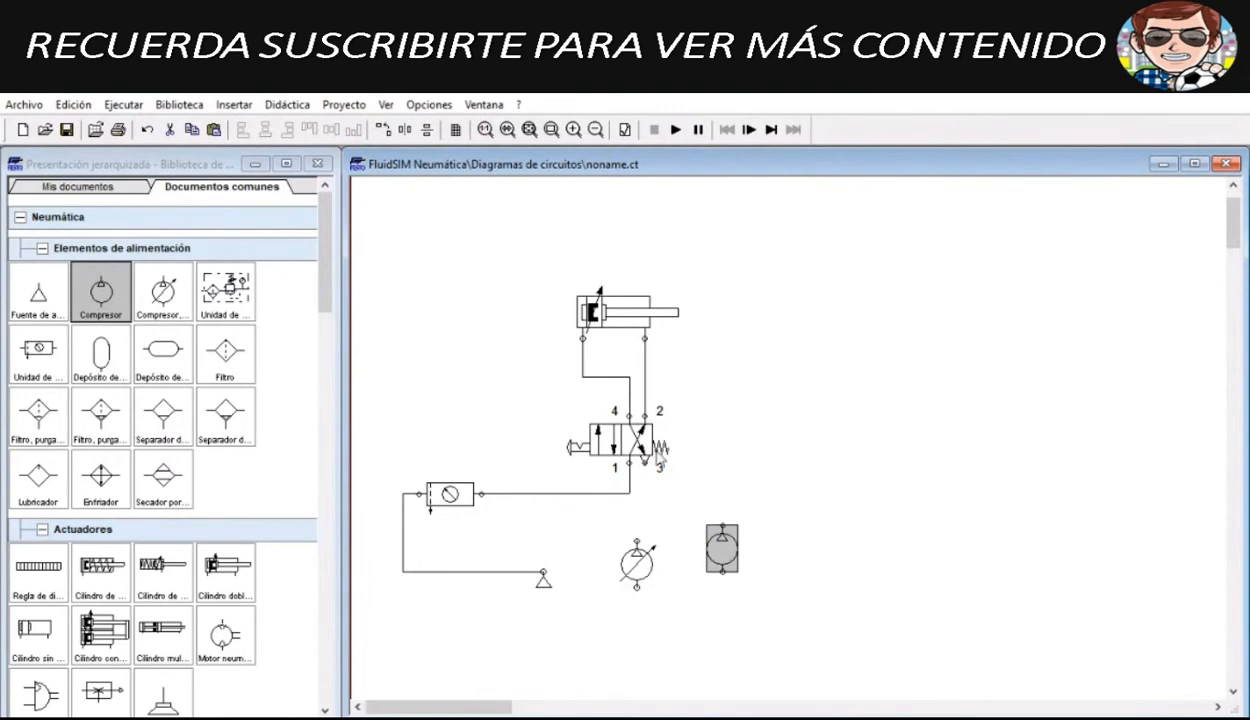
click(776, 478)
double_click(722, 548)
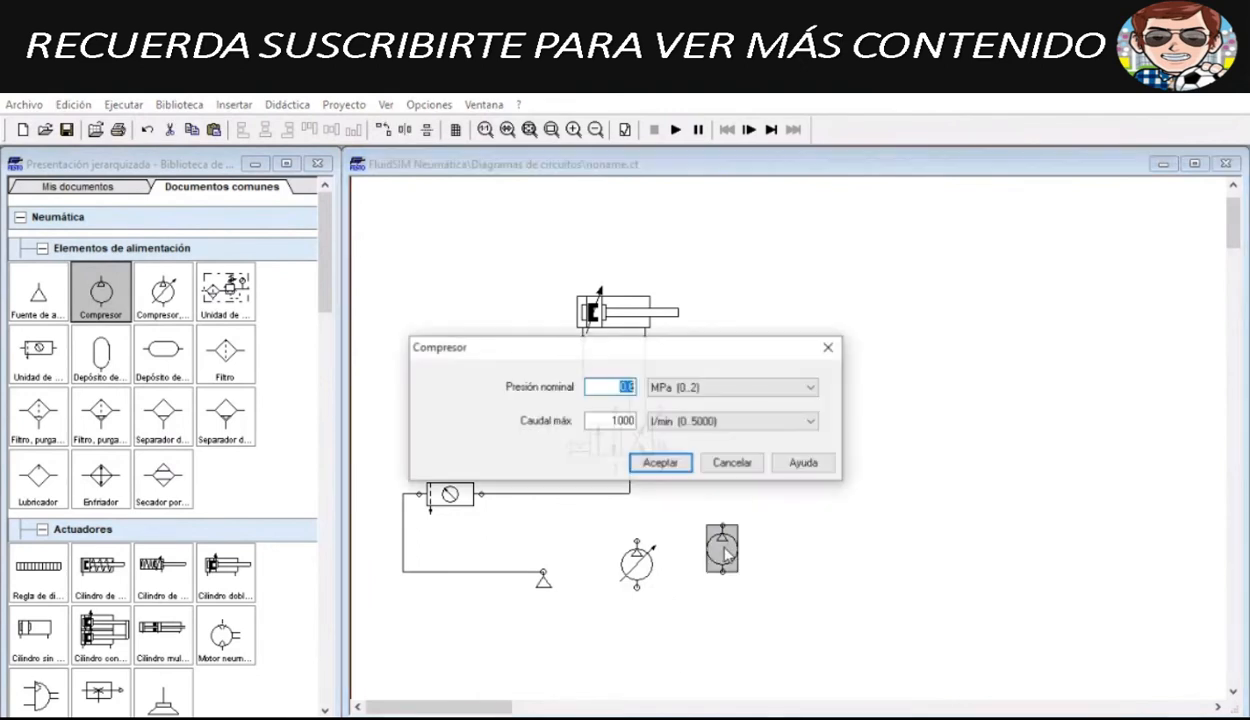
click(826, 348)
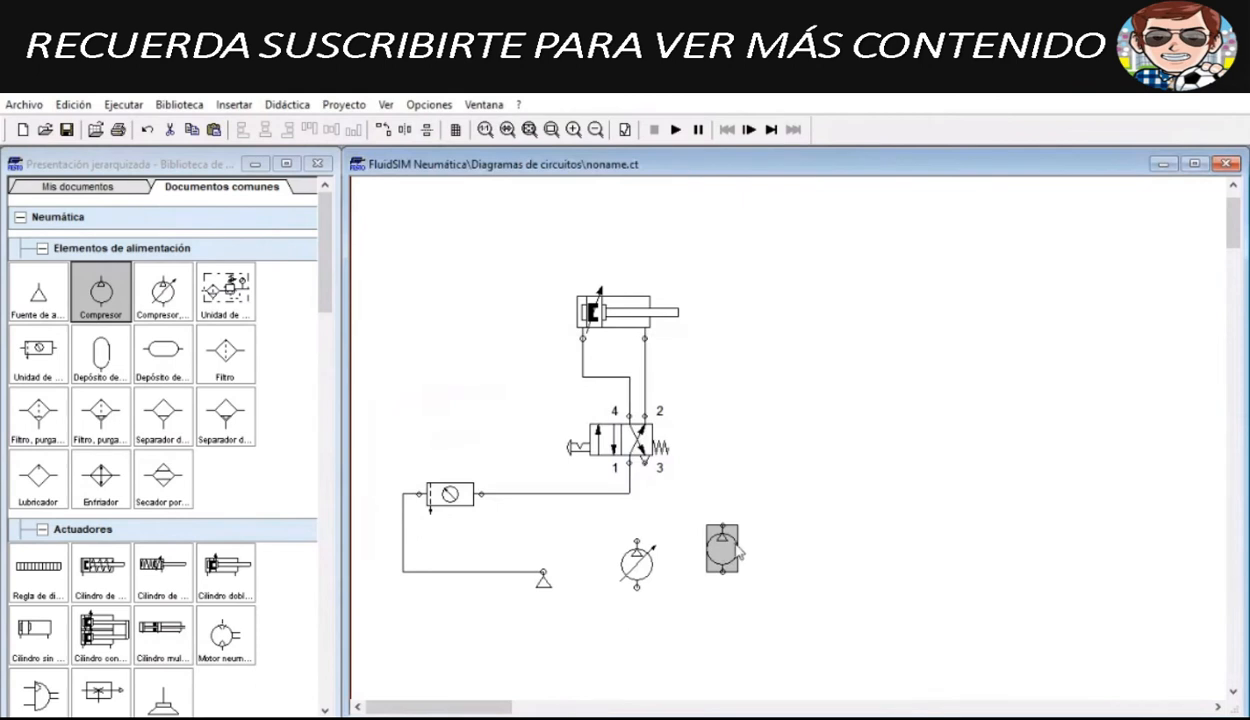
mouse_move(738, 553)
mouse_down()
mouse_move(747, 513)
mouse_move(775, 507)
mouse_move(777, 553)
mouse_move(738, 572)
mouse_up()
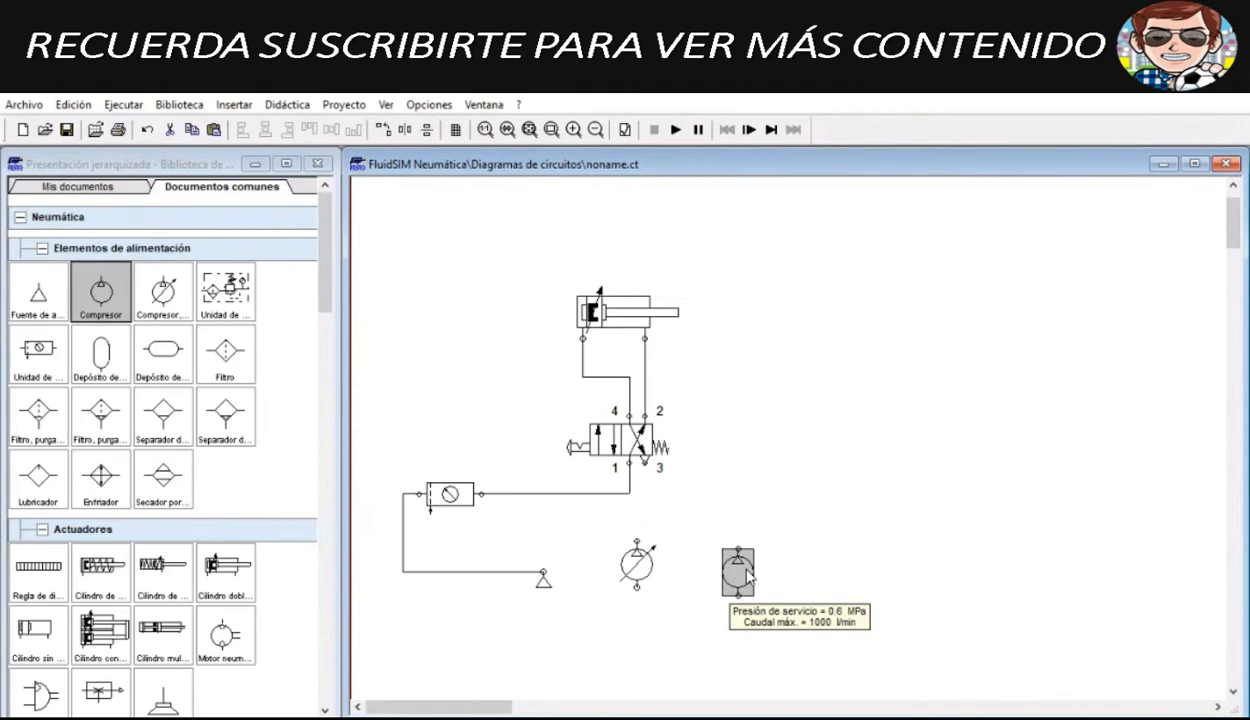
drag(747, 571, 744, 533)
drag(612, 523, 667, 619)
click(684, 591)
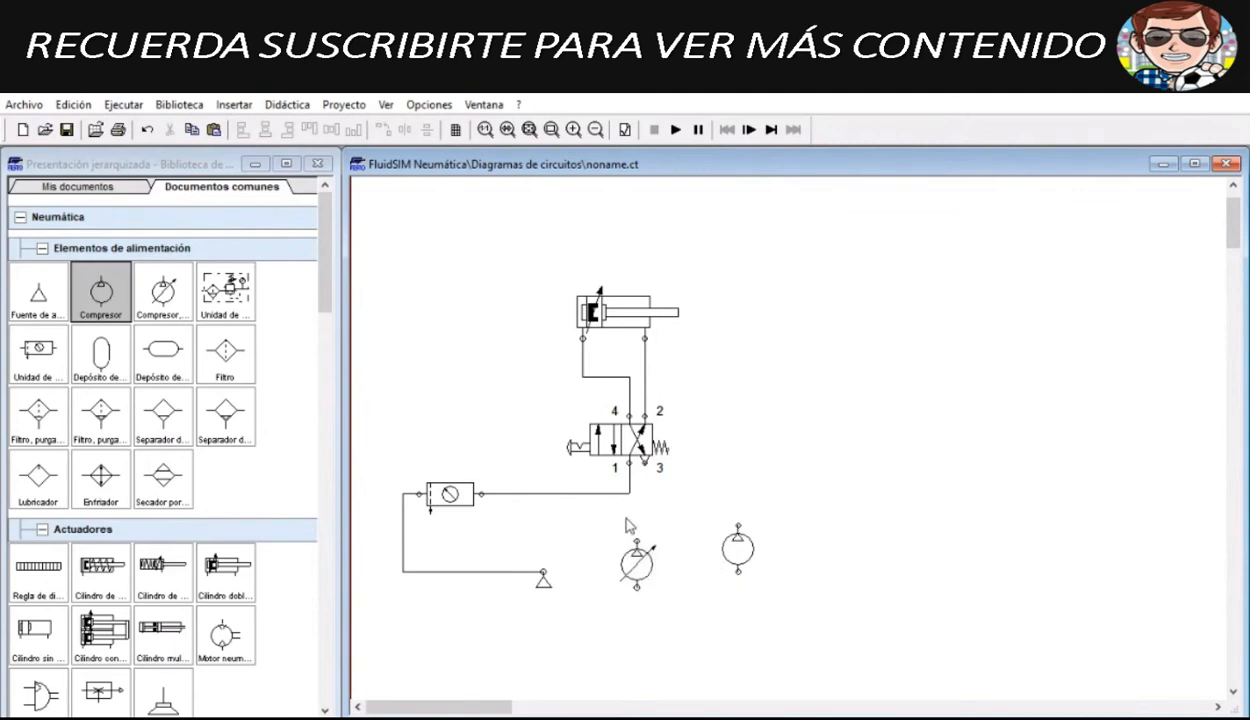
drag(603, 534, 667, 605)
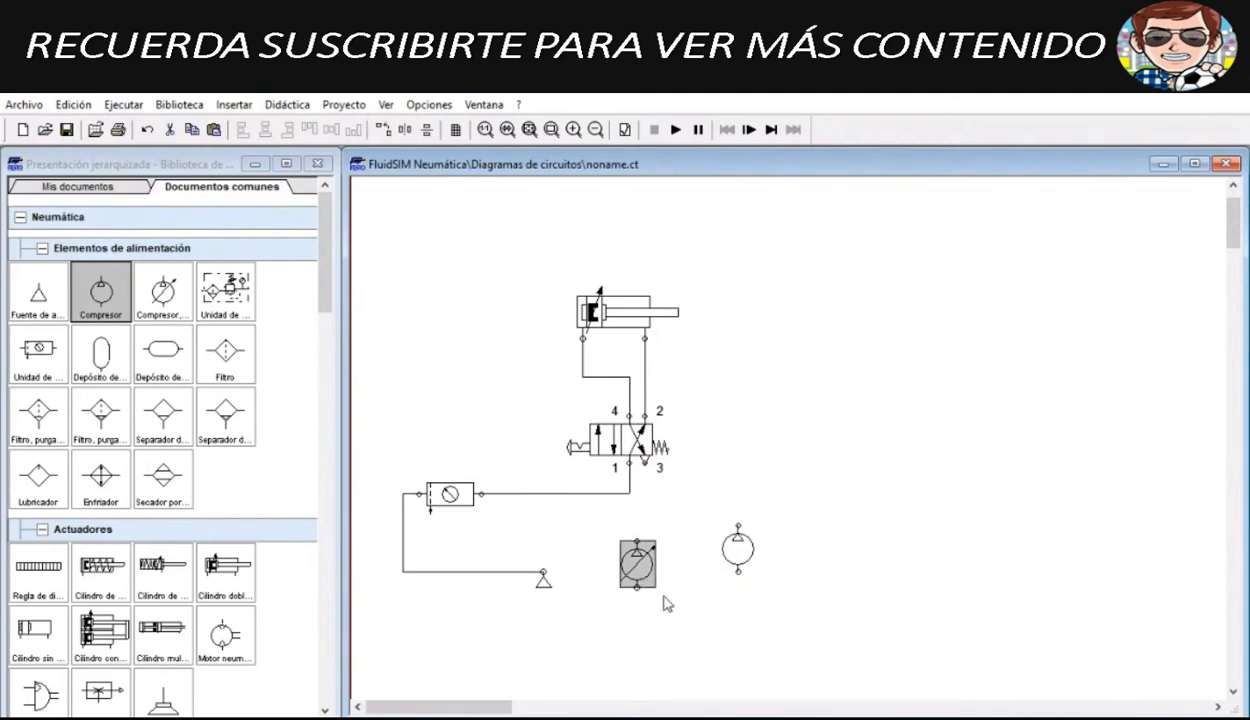
drag(703, 499, 757, 592)
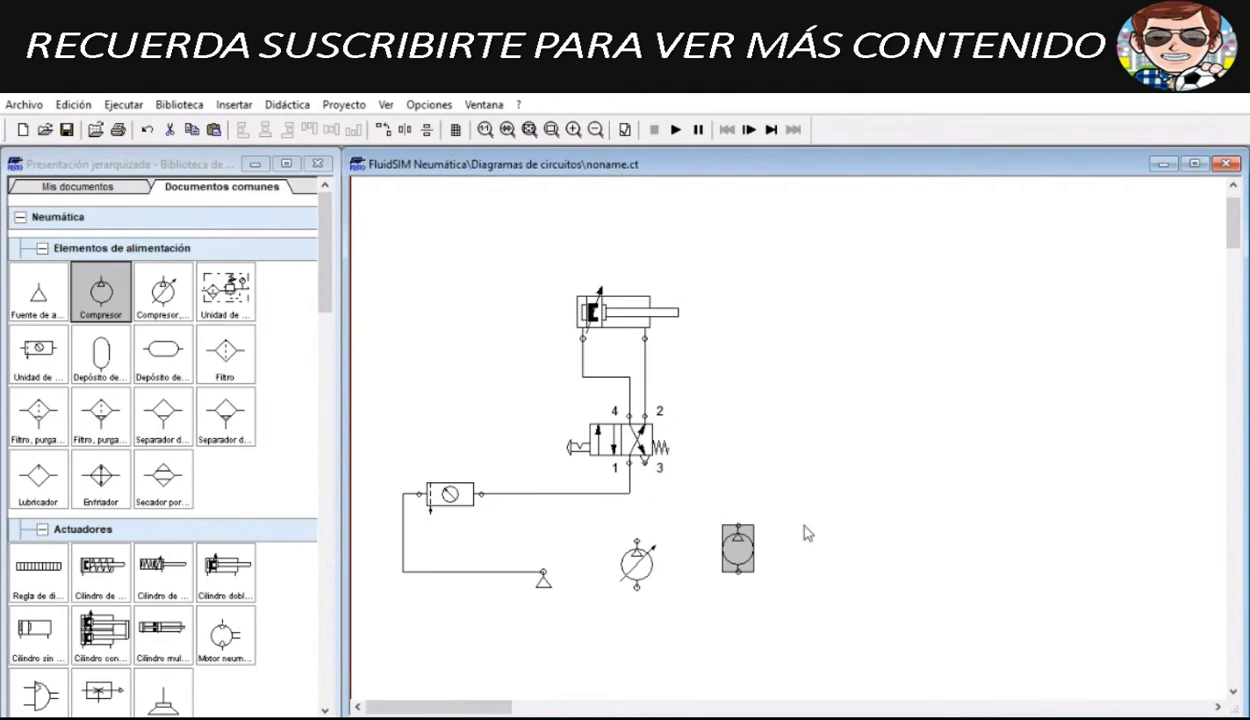
Step: Delete the adjustable compressor and the standard compressor from the circuit drawing
click(630, 562)
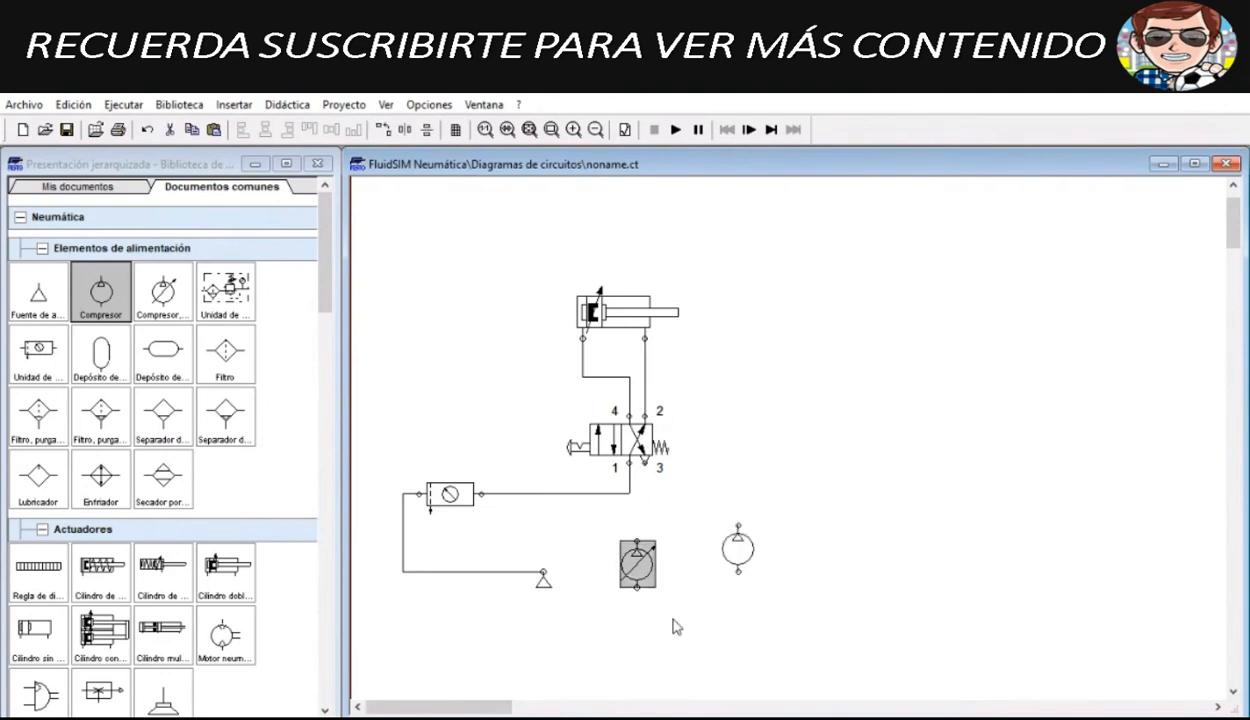
key(Delete)
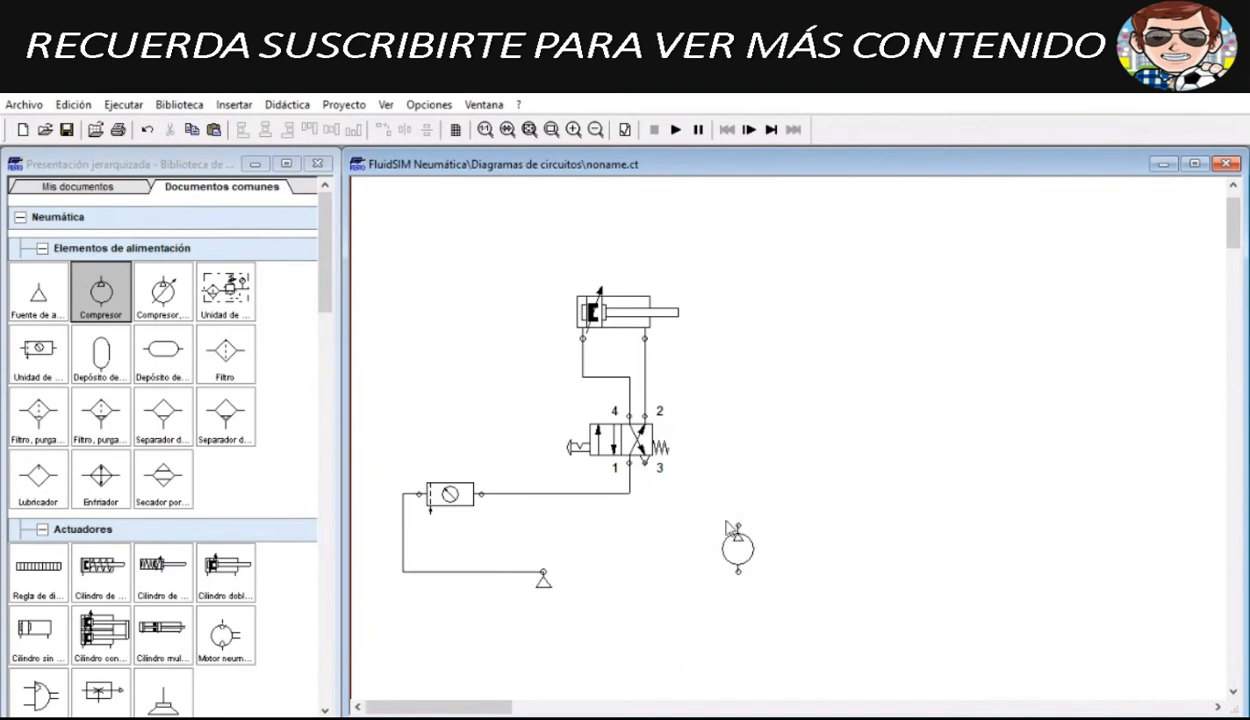
click(736, 545)
key(Delete)
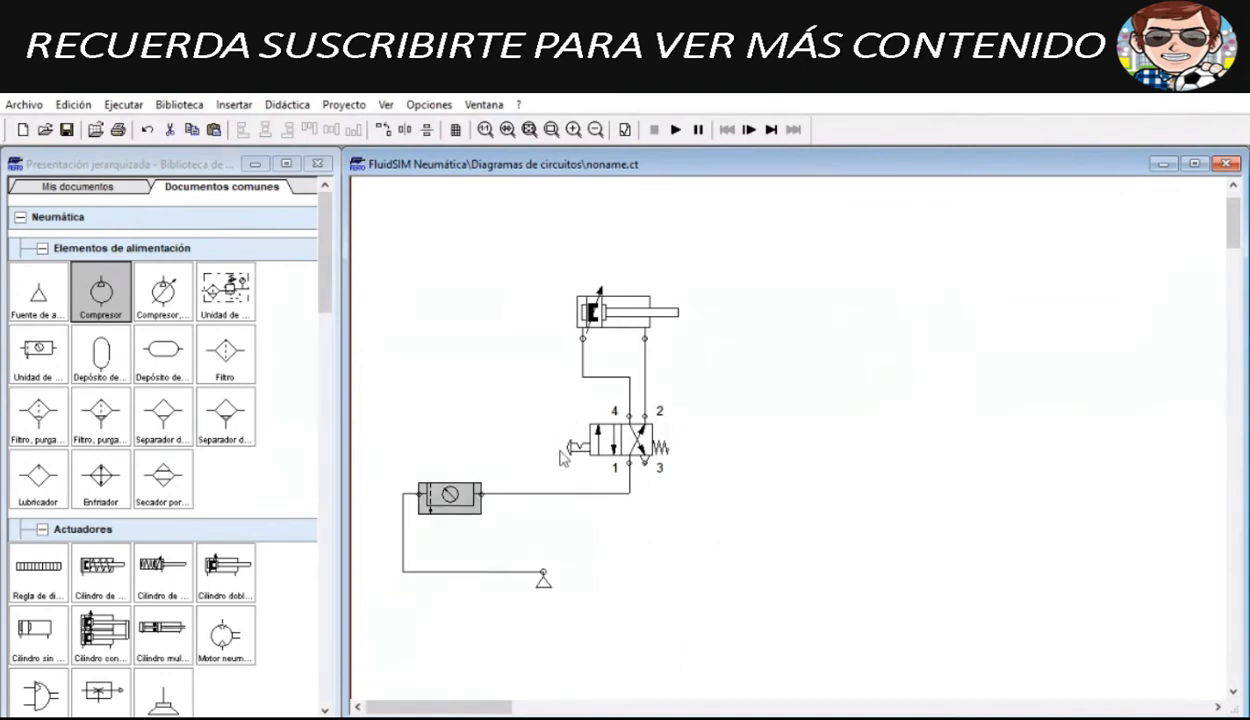
Step: Change the 4/2-way valve's left muscular actuation to a push button without detent
double_click(568, 440)
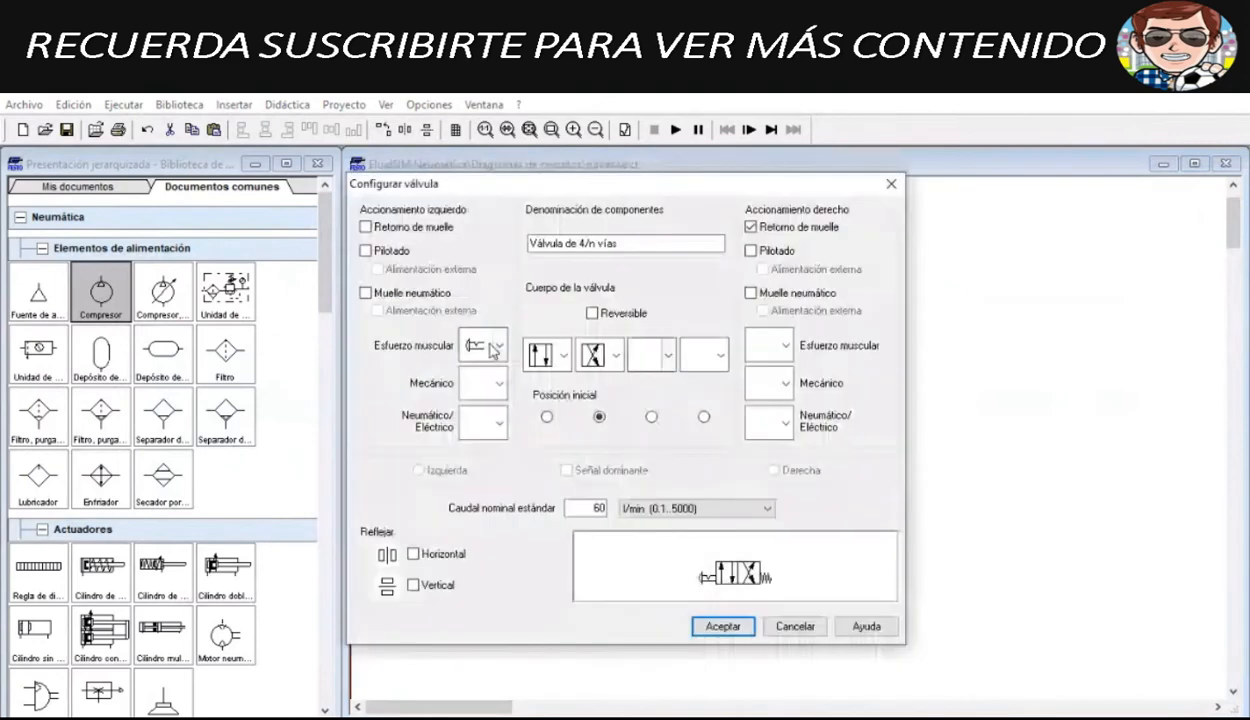
click(495, 350)
click(479, 472)
click(714, 635)
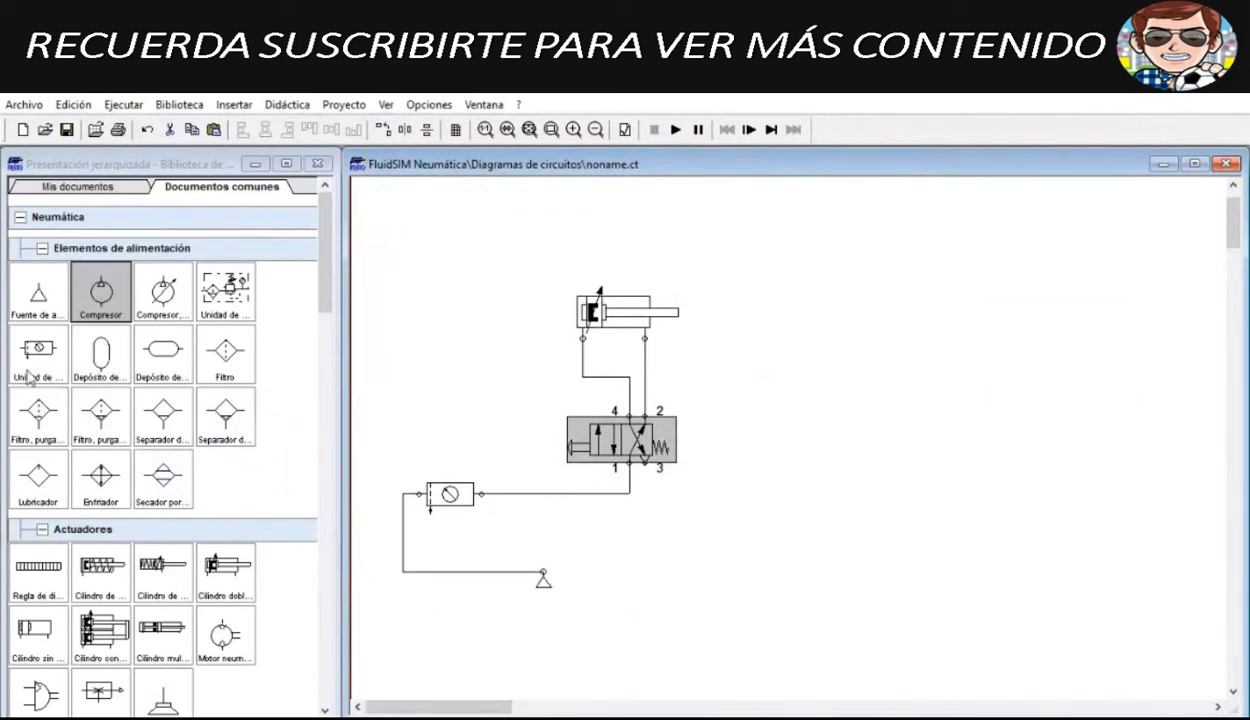
Step: Place a simplified maintenance unit and a detailed maintenance unit side by side in the empty area beside the circuit, and compare their symbols
drag(36, 350, 831, 322)
drag(228, 295, 995, 320)
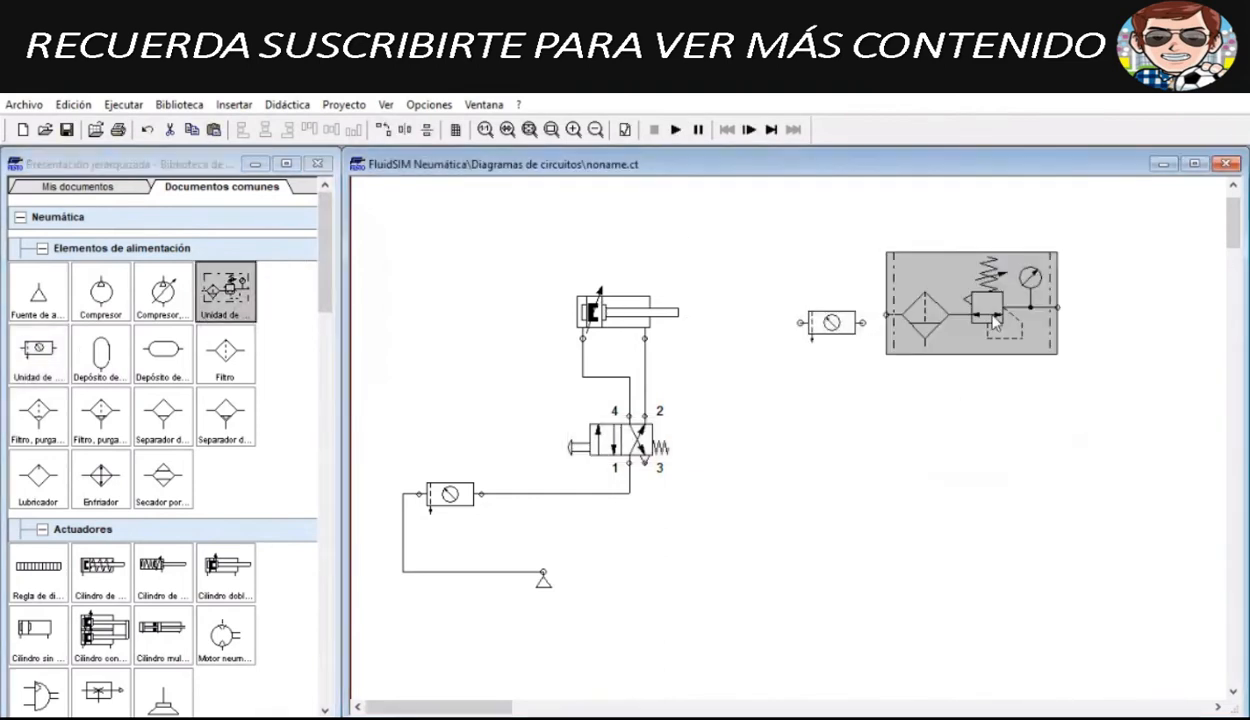
scroll(1107, 336, up, 1)
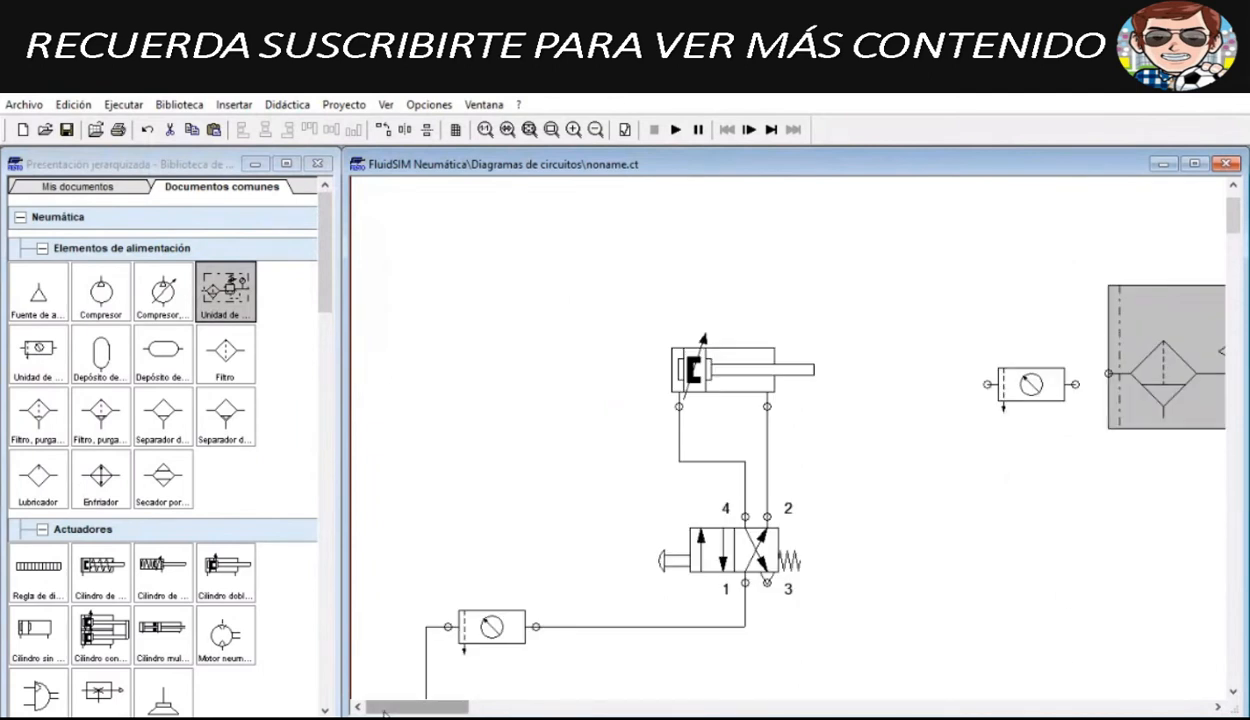
drag(410, 703, 467, 703)
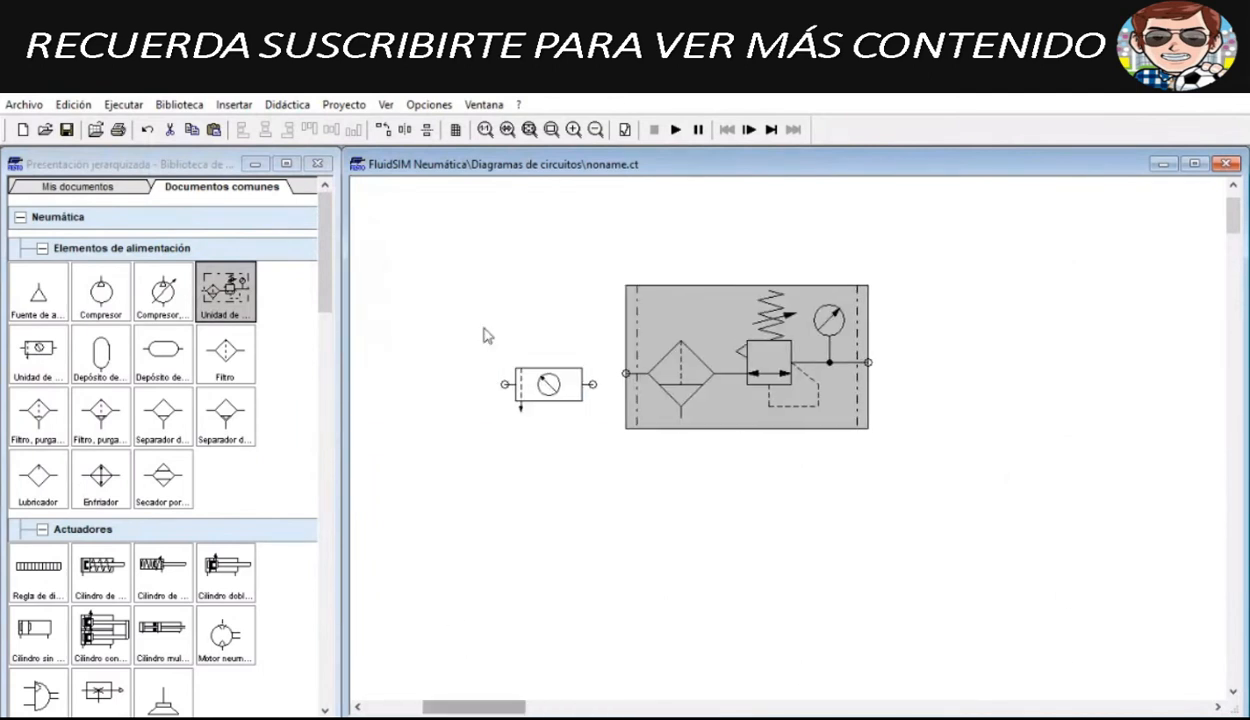
drag(472, 319, 597, 437)
drag(630, 264, 910, 481)
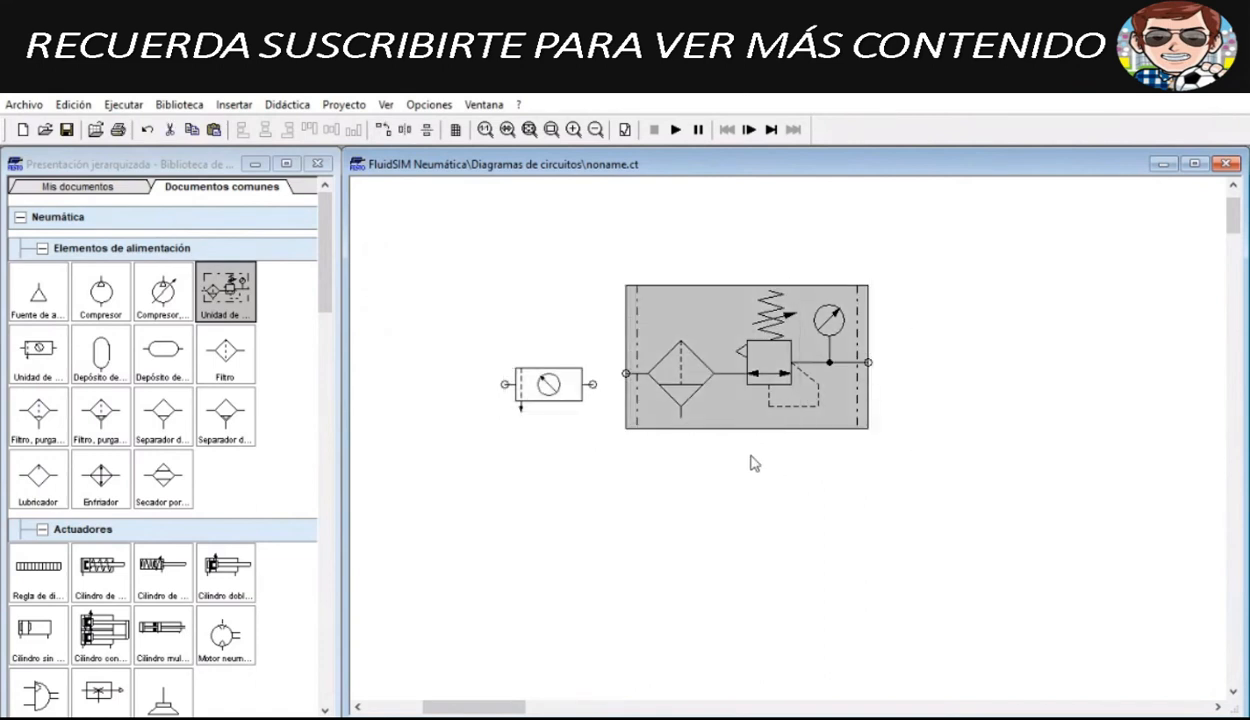
Step: Examine the filter and pressure regulator in the detailed maintenance unit, and delete that unit from the drawing
click(660, 458)
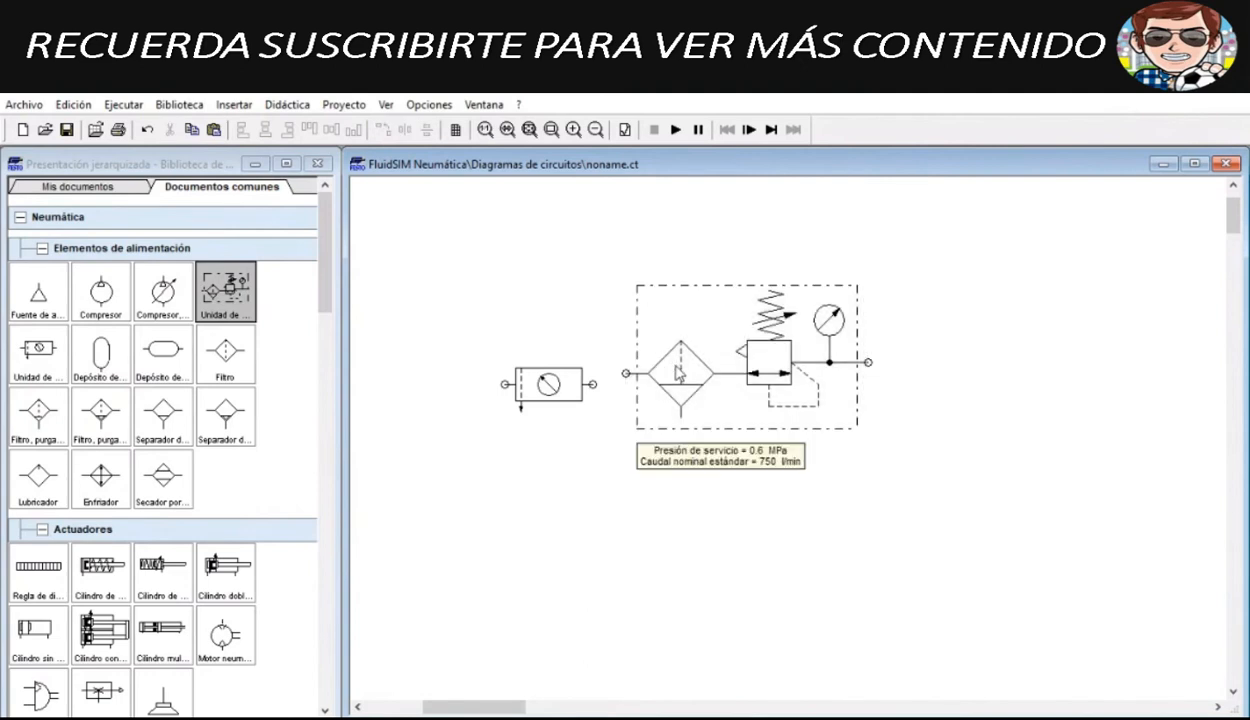
click(770, 380)
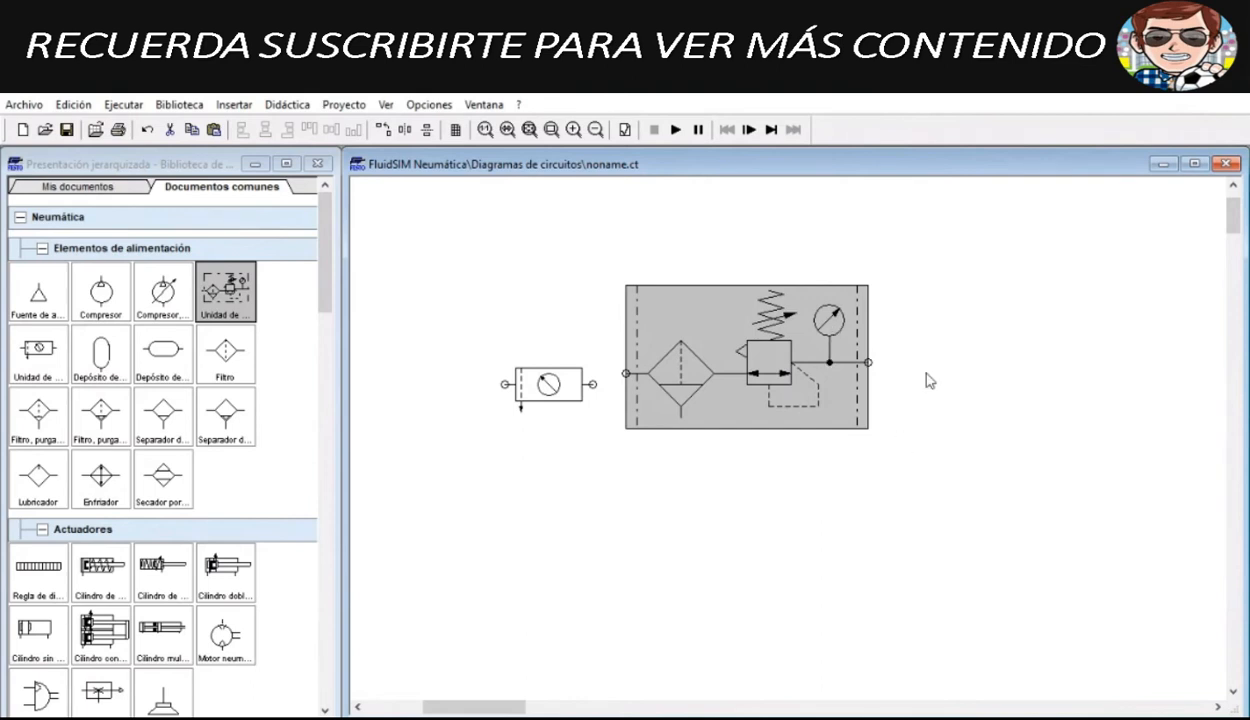
click(670, 262)
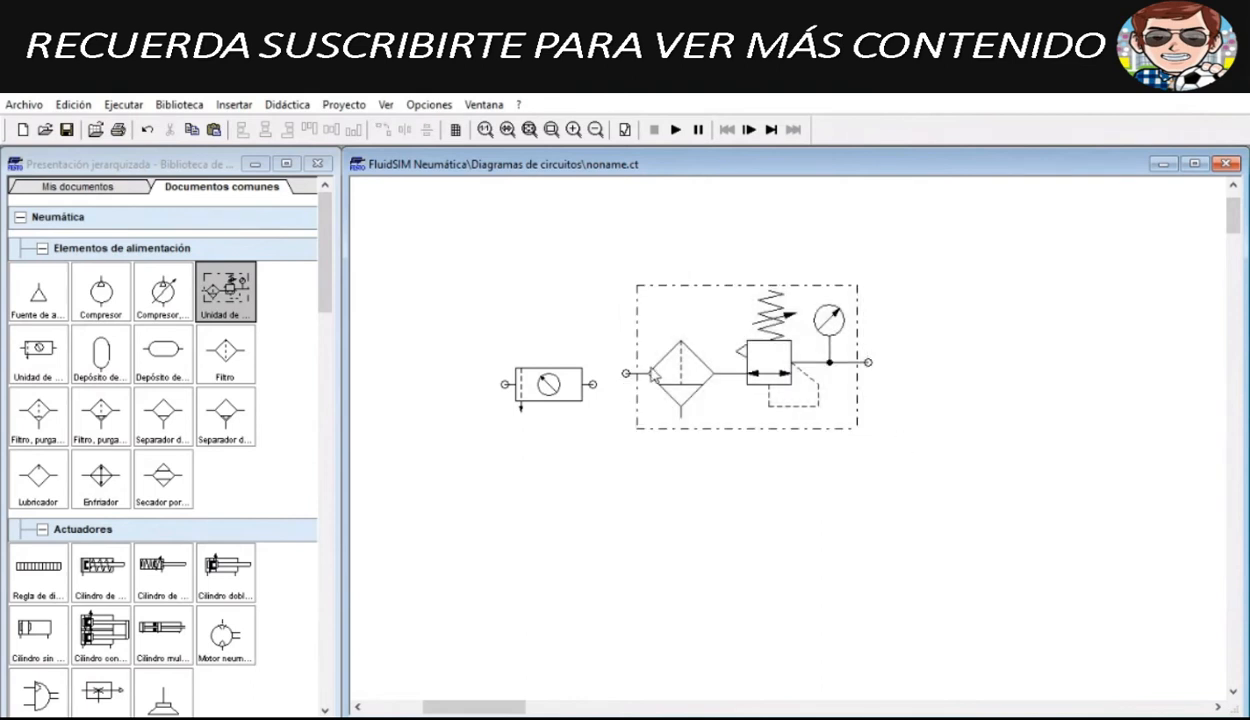
drag(684, 373, 696, 396)
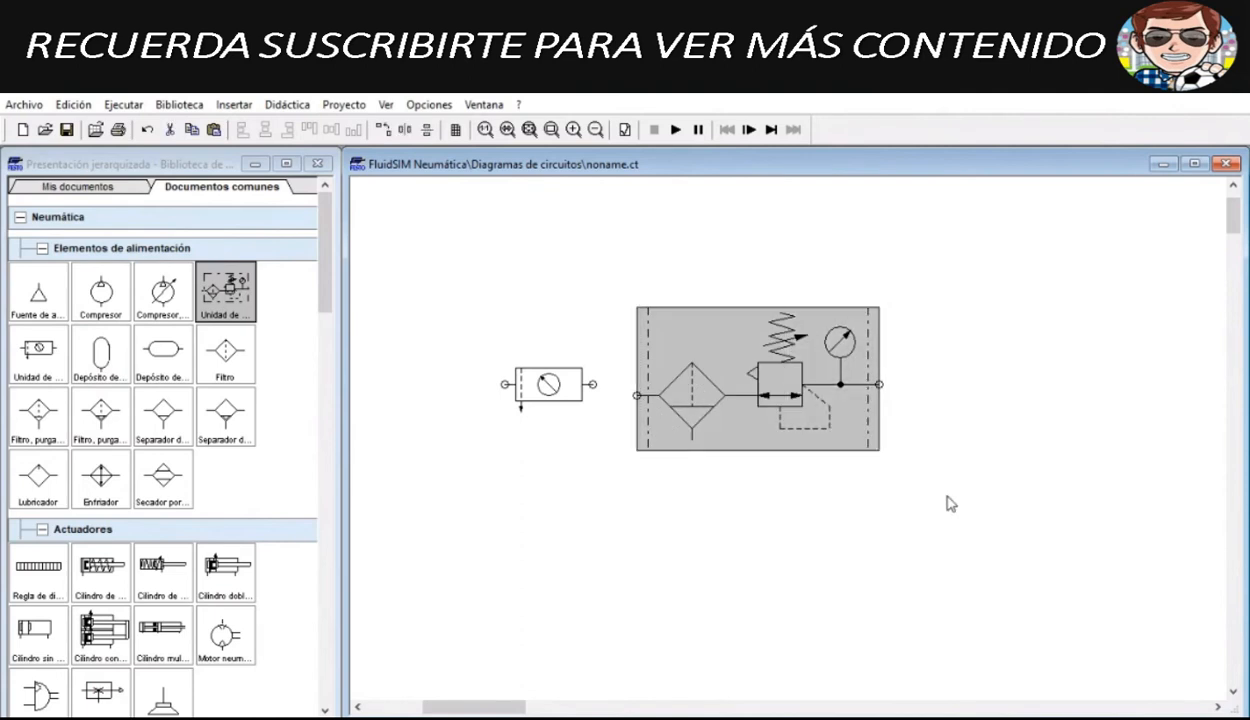
key(Delete)
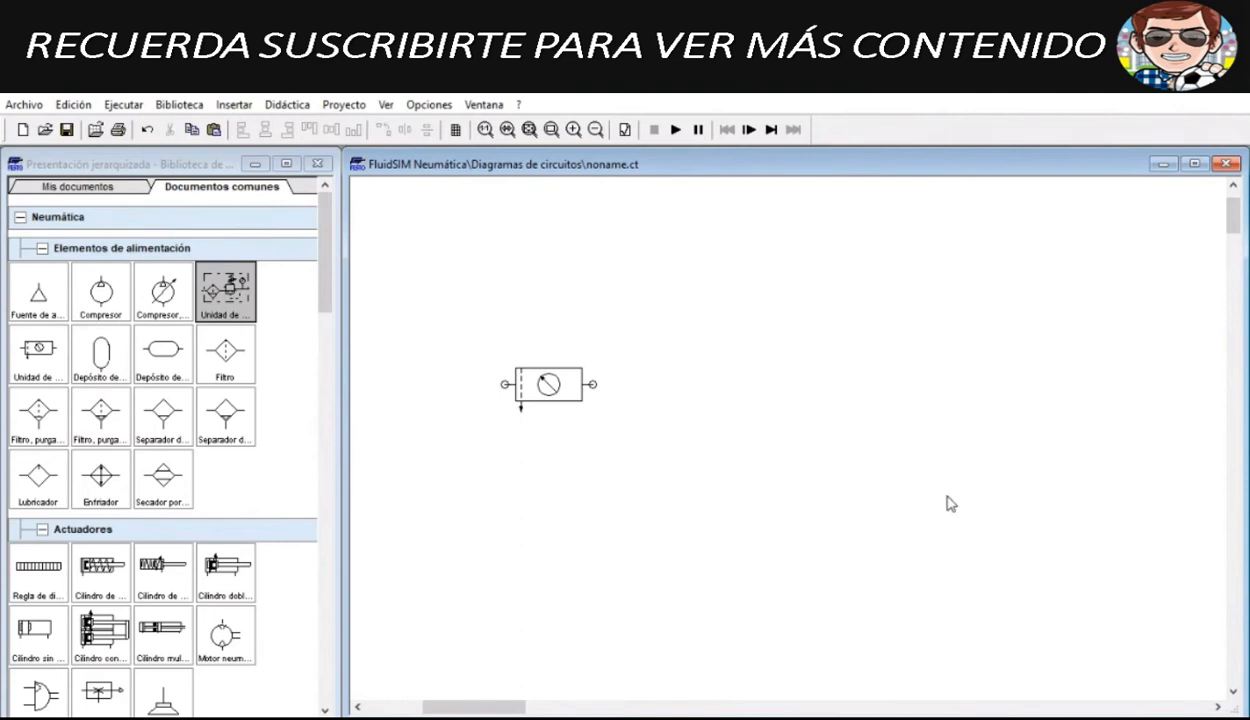
scroll(951, 504, down, 1)
drag(625, 418, 745, 438)
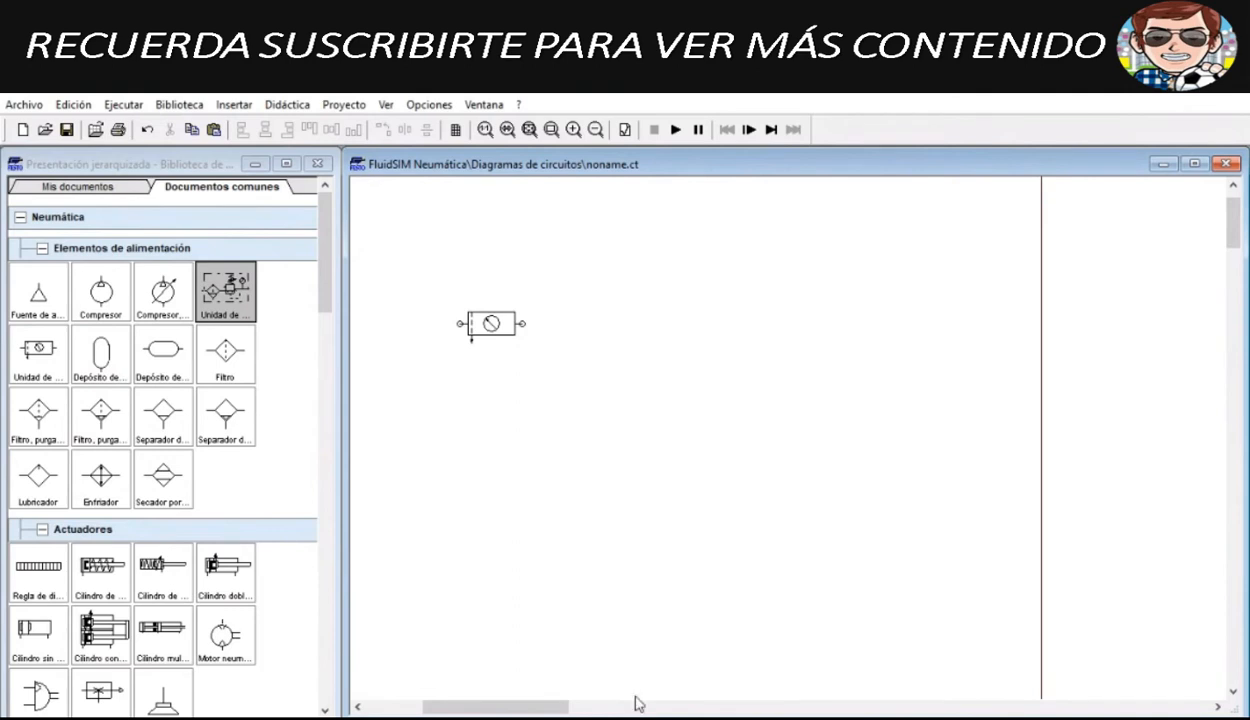
drag(496, 707, 439, 707)
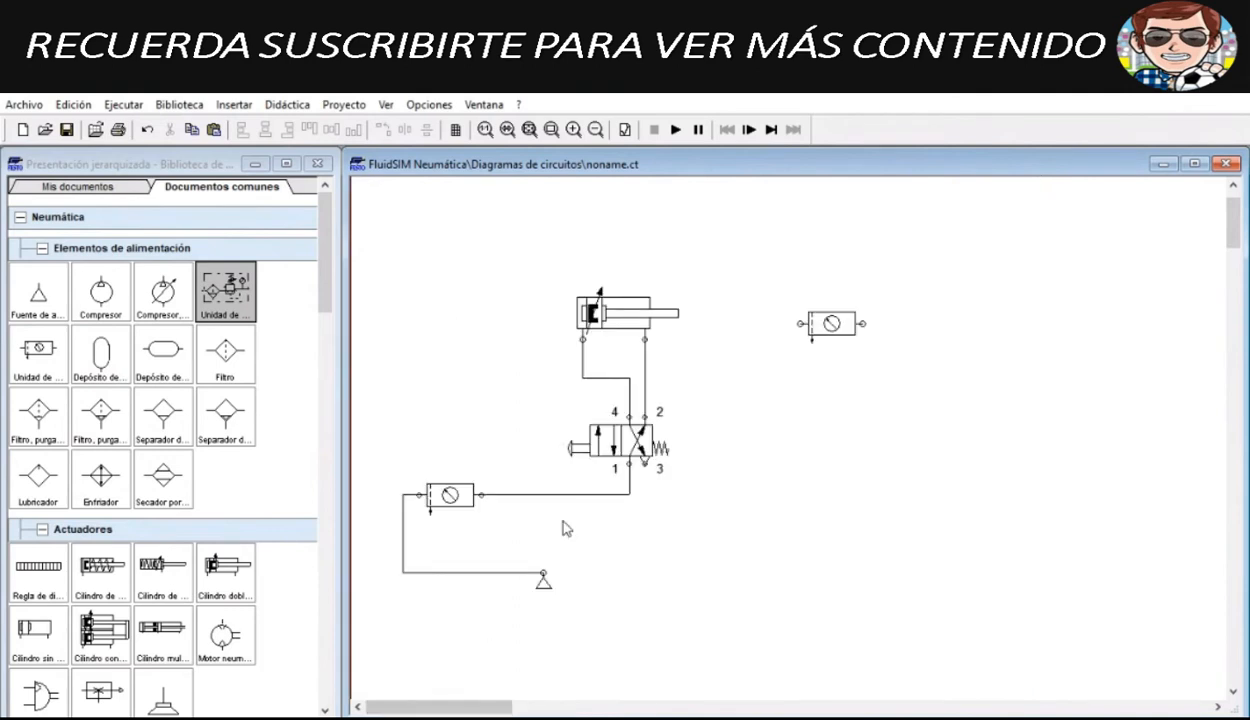
Step: Open the component description of the single-connection air tank from the component library, and close it again
click(127, 358)
right_click(127, 358)
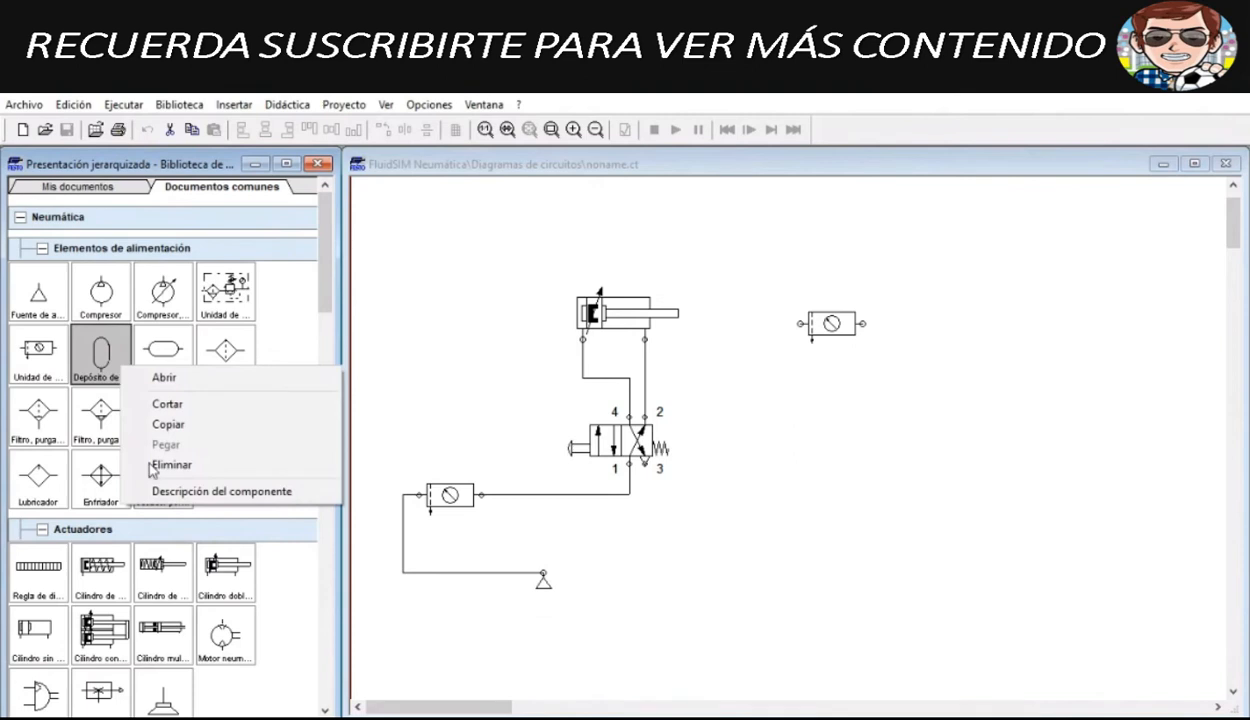
click(196, 491)
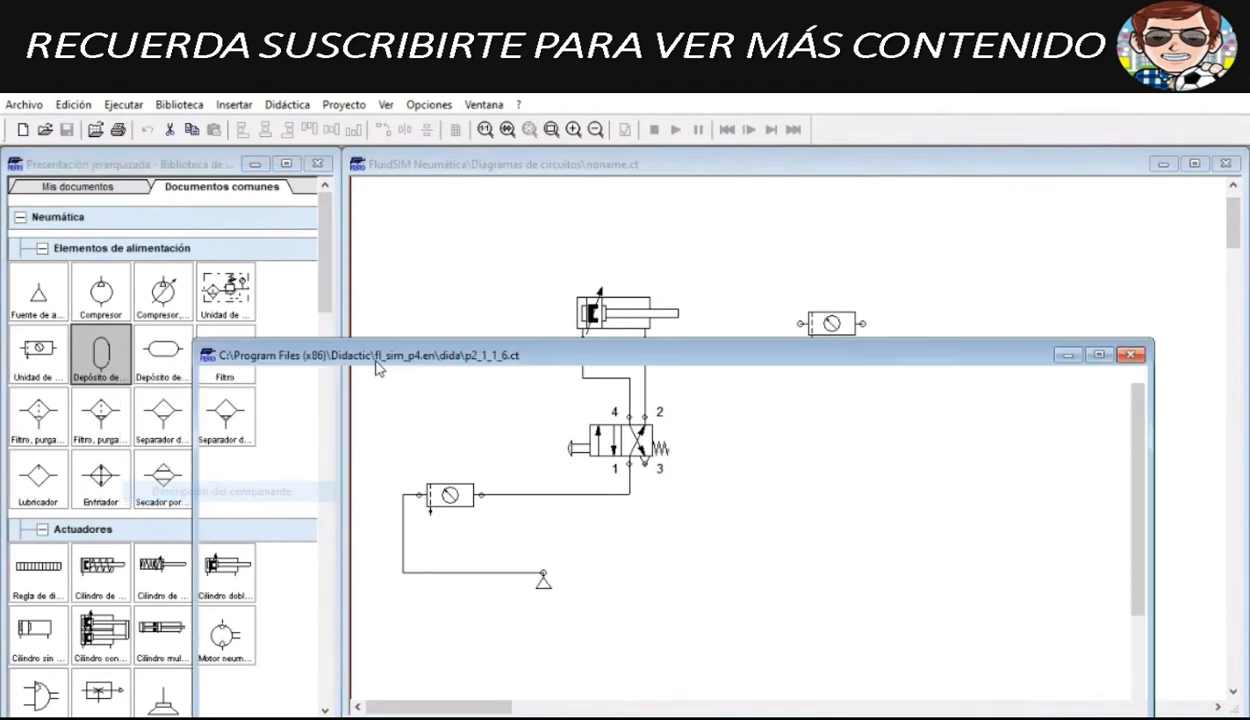
click(1130, 355)
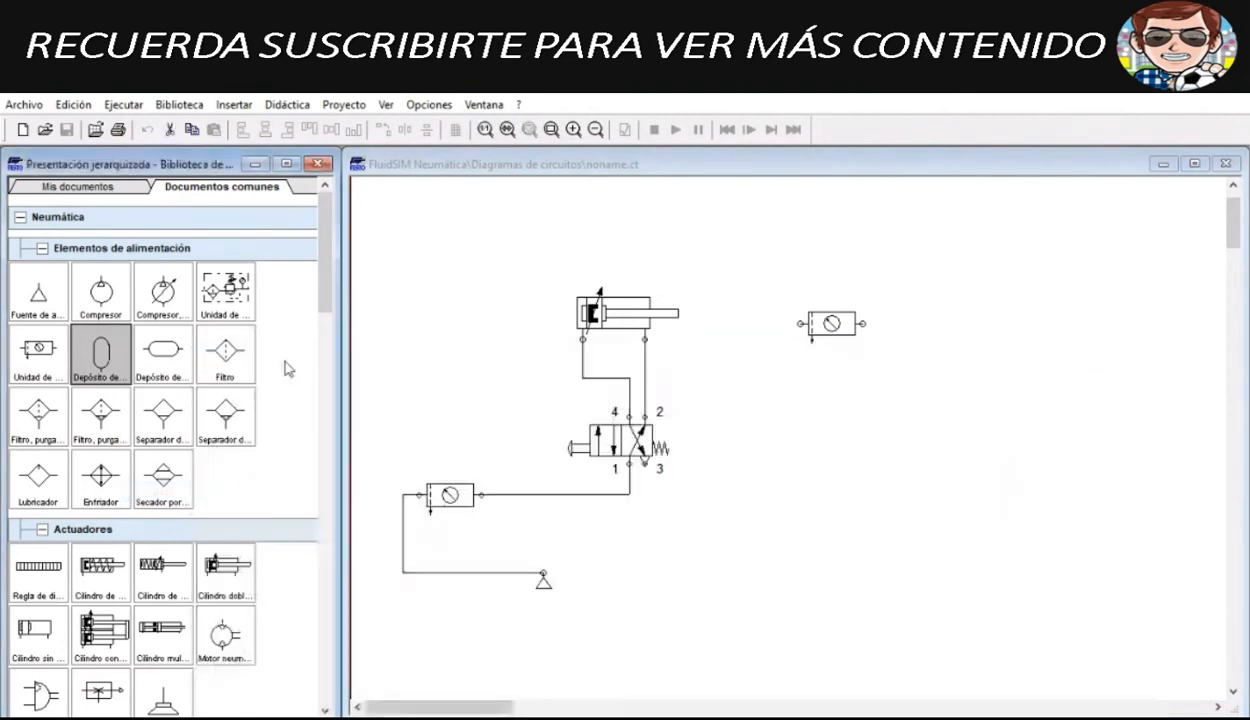
Step: Place a two-connection air tank below the loose maintenance unit, and consult its properties and component description
click(171, 368)
drag(175, 378, 868, 484)
double_click(868, 484)
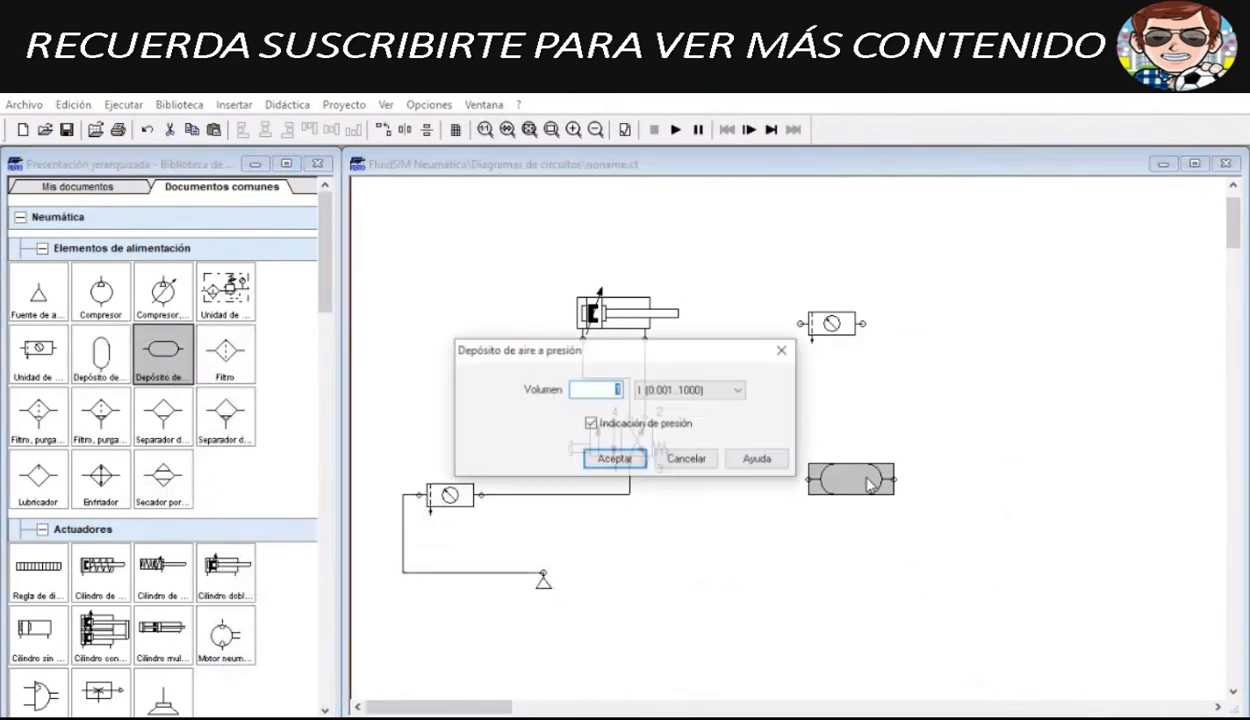
click(781, 350)
right_click(846, 488)
click(910, 713)
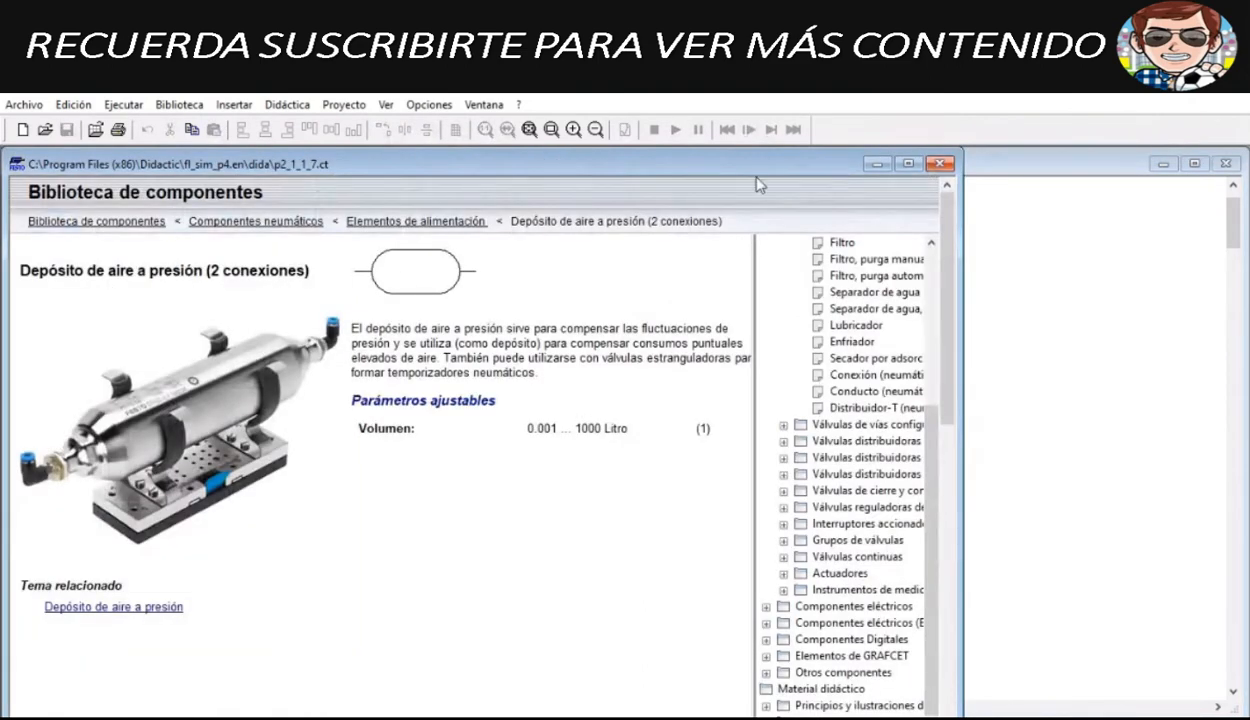
click(965, 254)
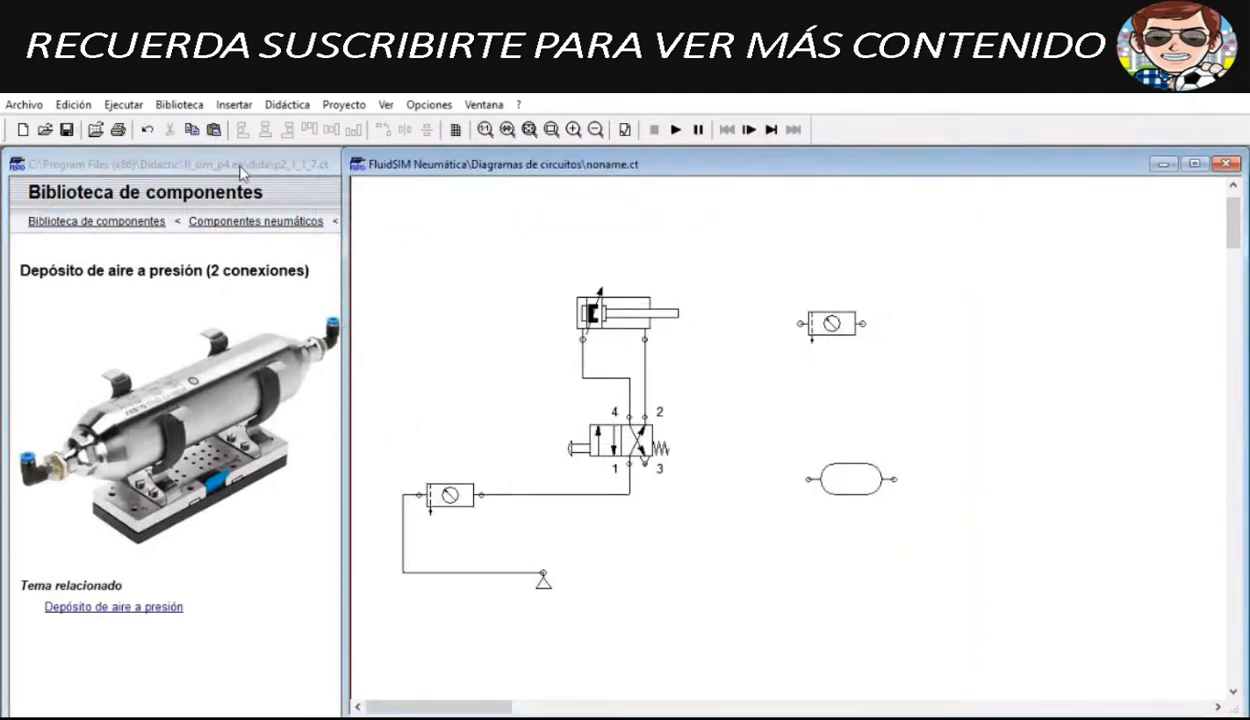
Step: Place a single-connection air tank beside the two-connection tank in the circuit, read its component description and close it
click(240, 170)
drag(101, 354, 702, 530)
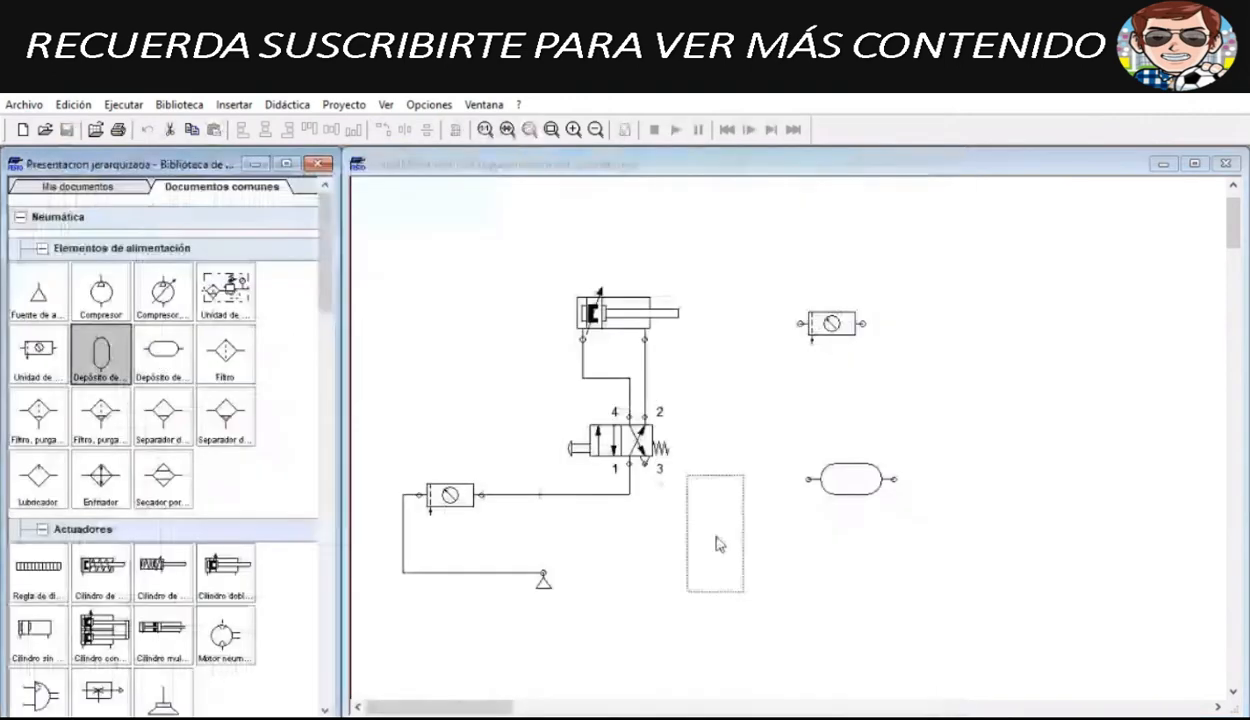
right_click(702, 530)
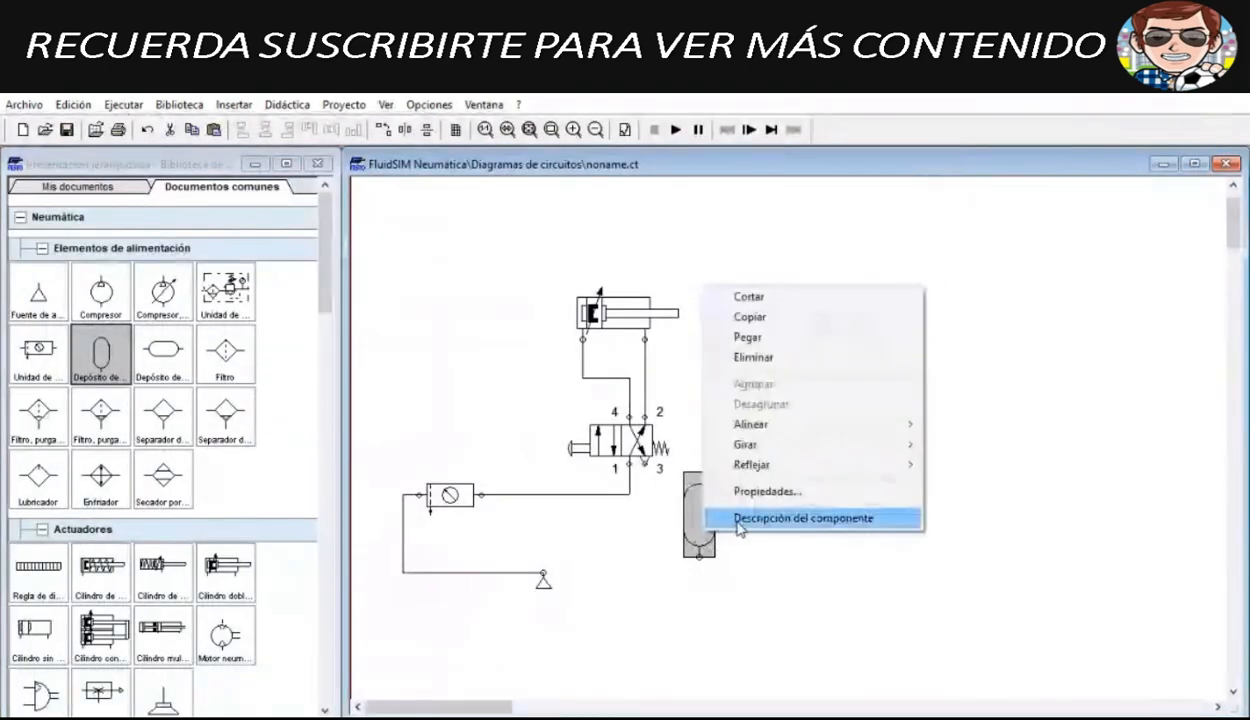
click(722, 517)
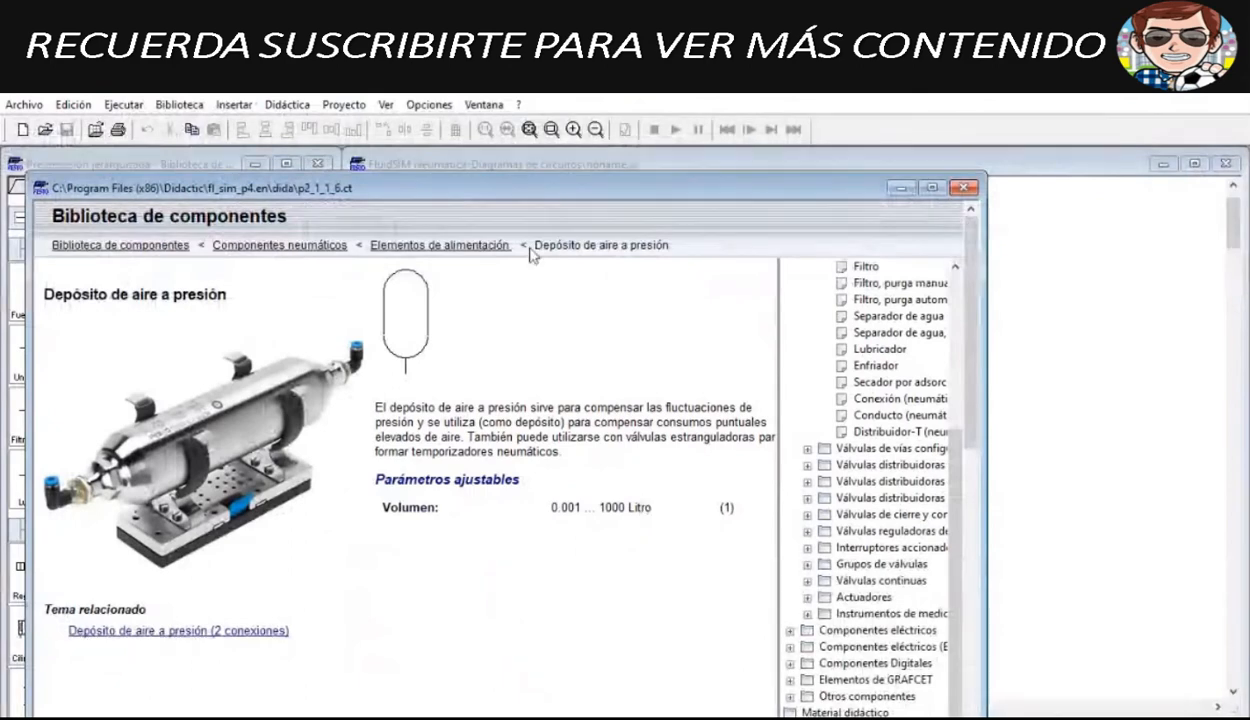
drag(530, 198, 805, 298)
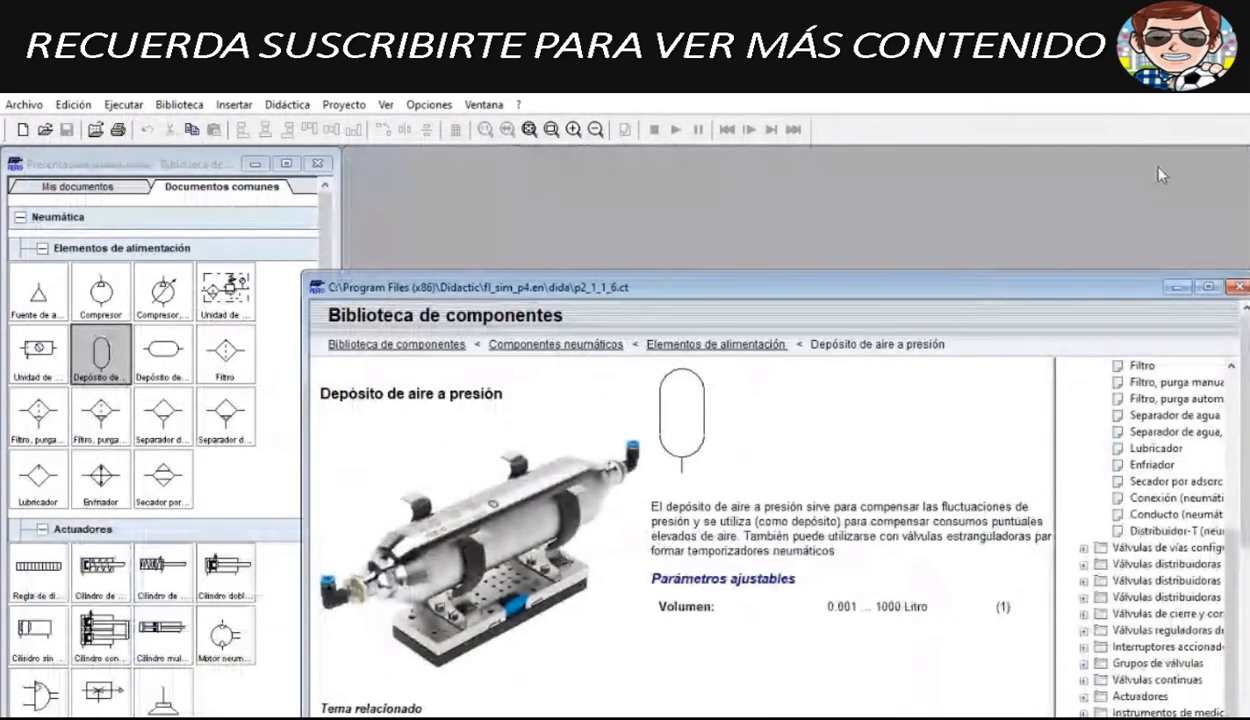
click(1237, 288)
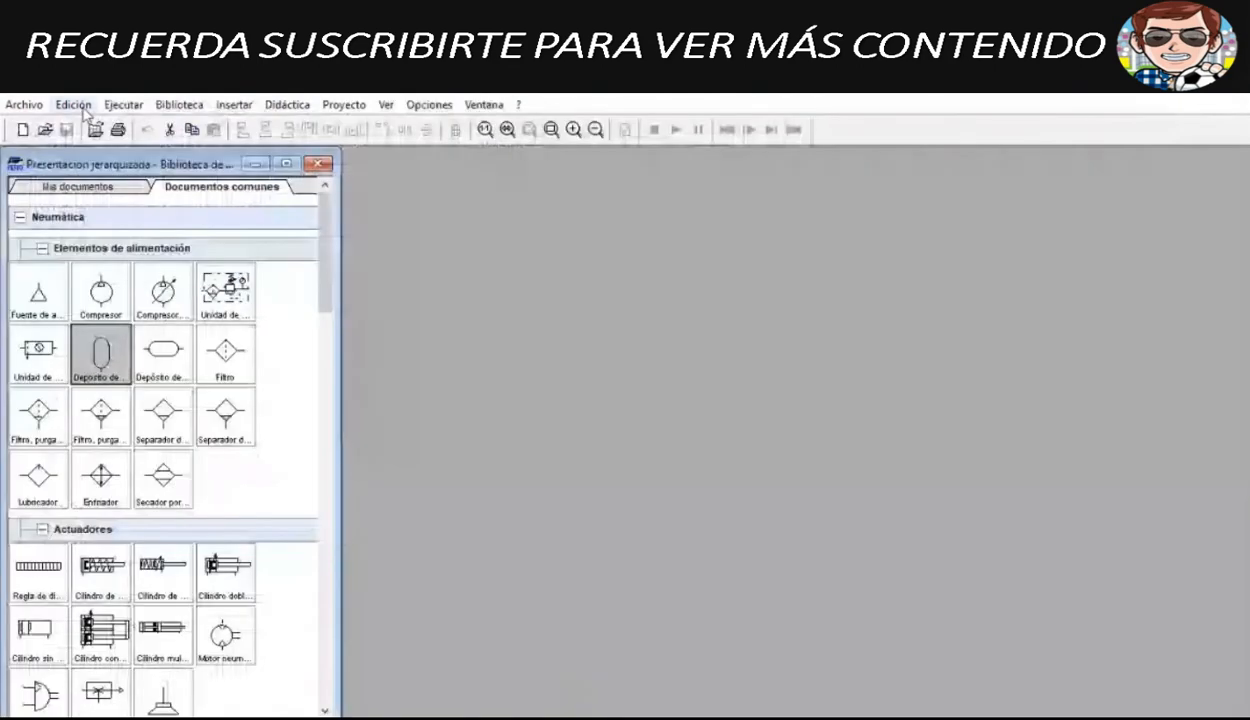
Step: Create a new circuit drawing and place a single-connection and a two-connection air tank side by side
key(ctrl+n)
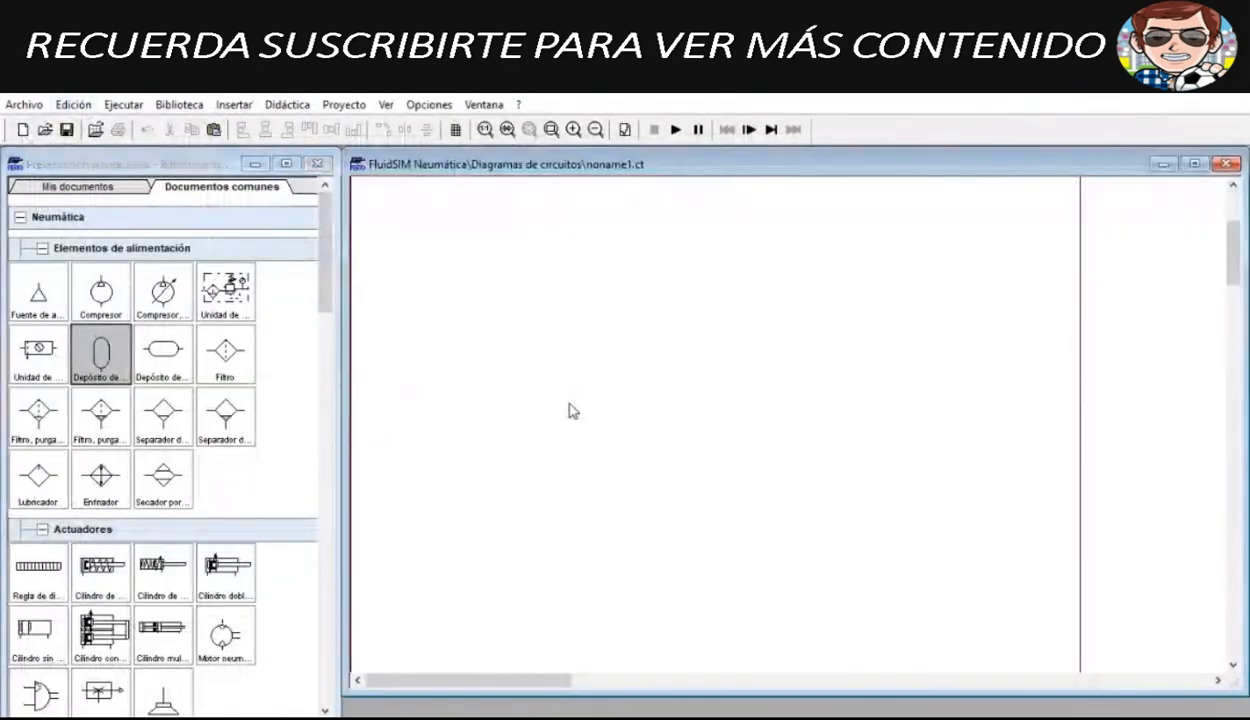
drag(101, 350, 448, 327)
drag(163, 350, 537, 341)
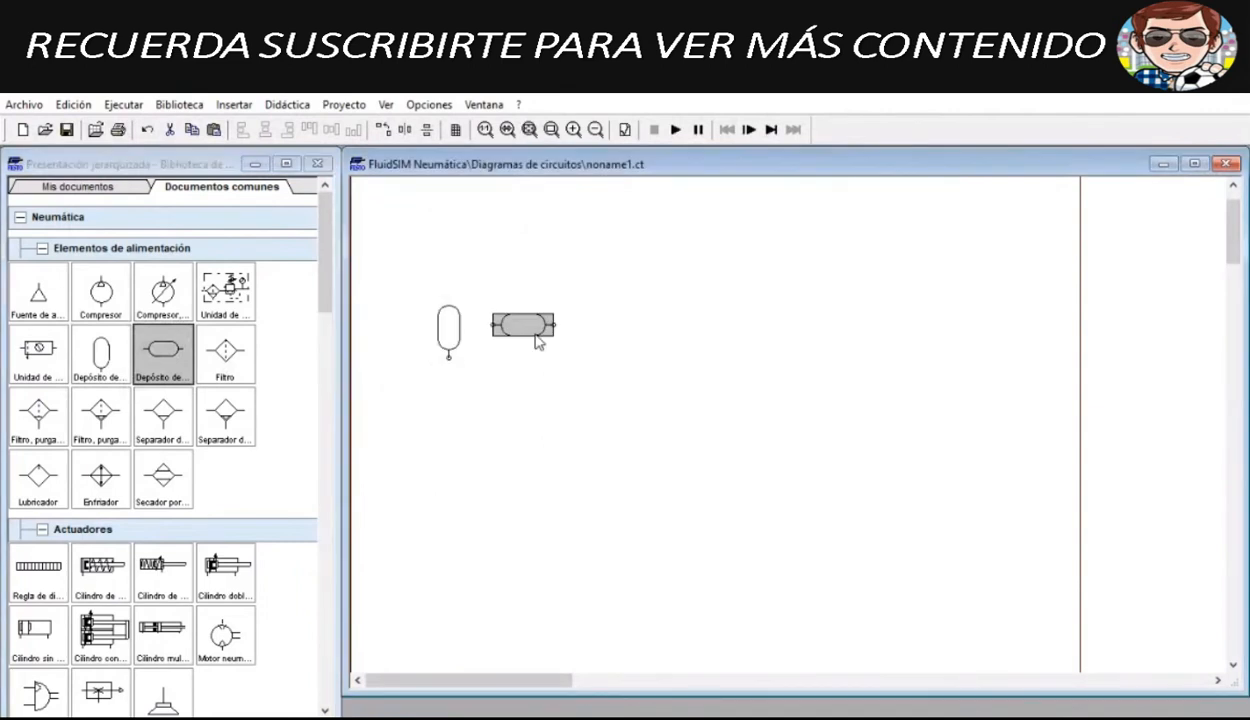
click(498, 479)
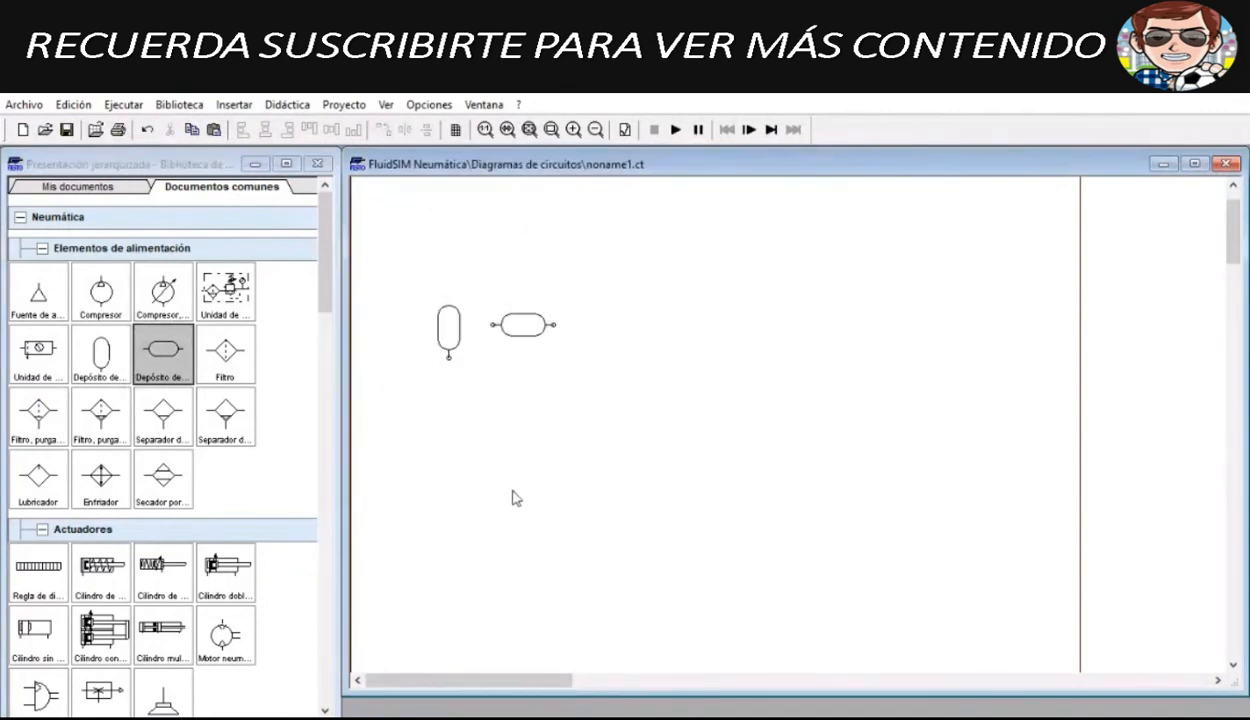
Step: Examine the two-connection air tank's properties and its component description
click(520, 344)
click(537, 404)
click(510, 323)
double_click(512, 322)
click(783, 350)
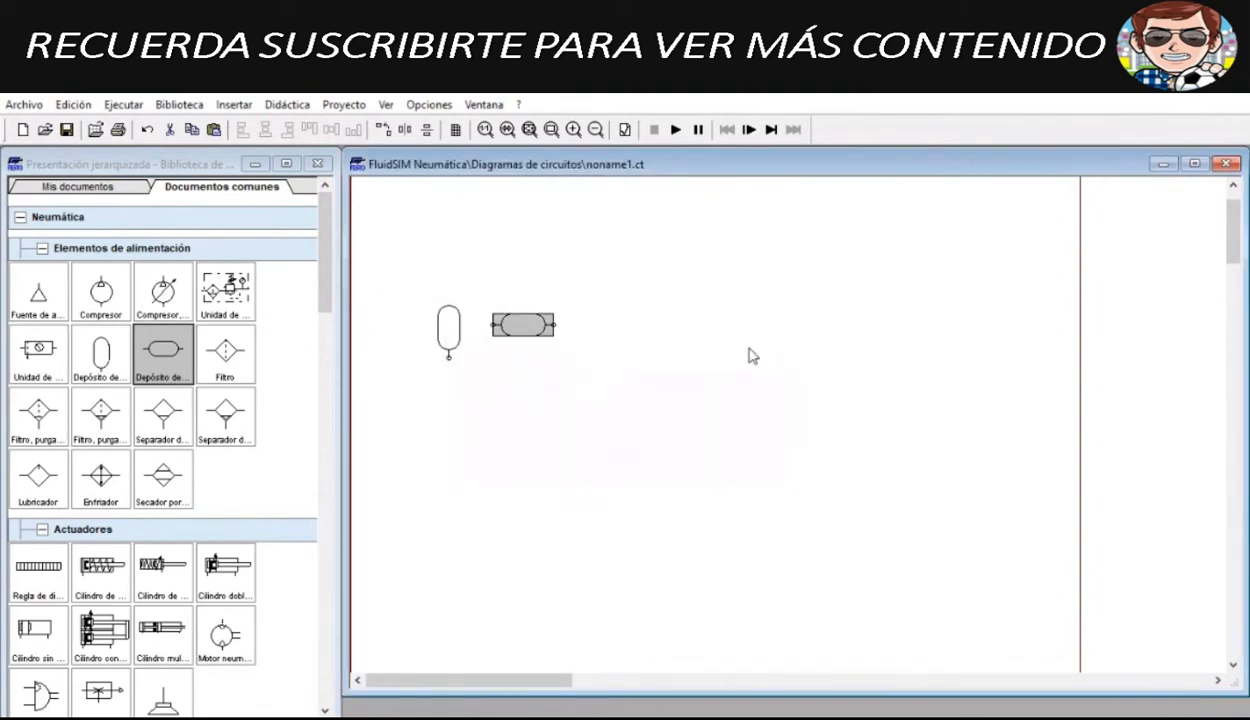
right_click(526, 338)
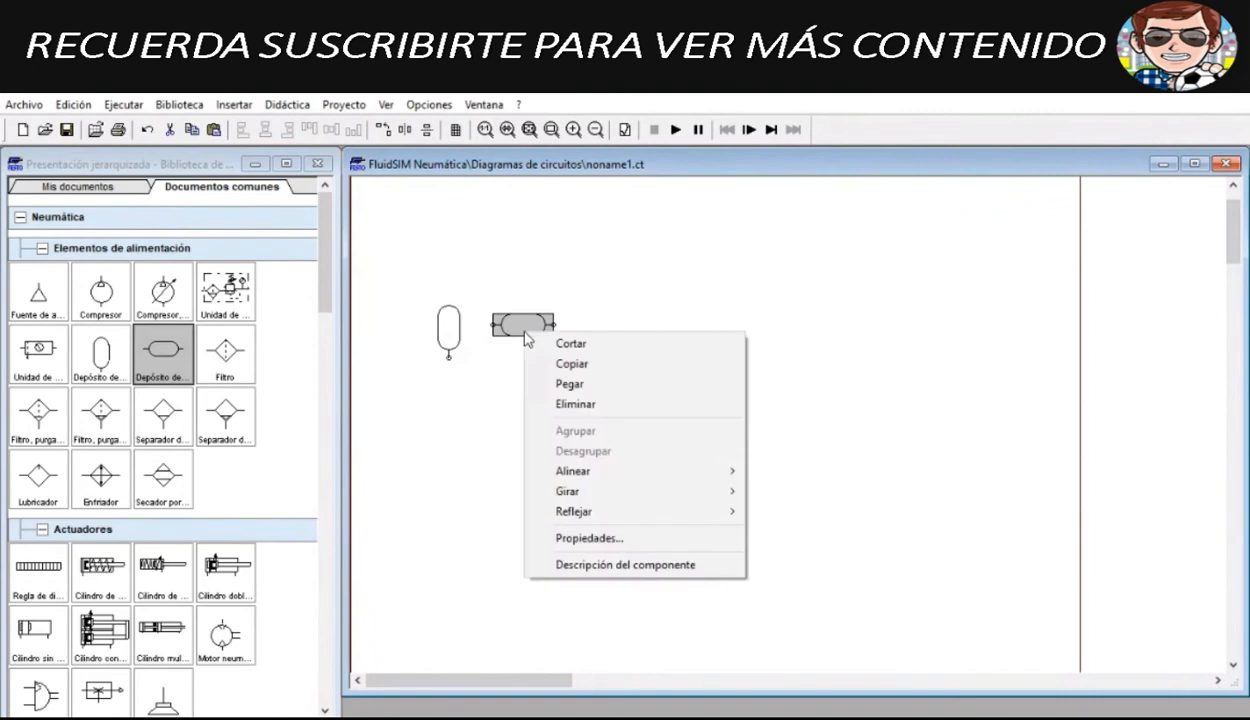
click(643, 566)
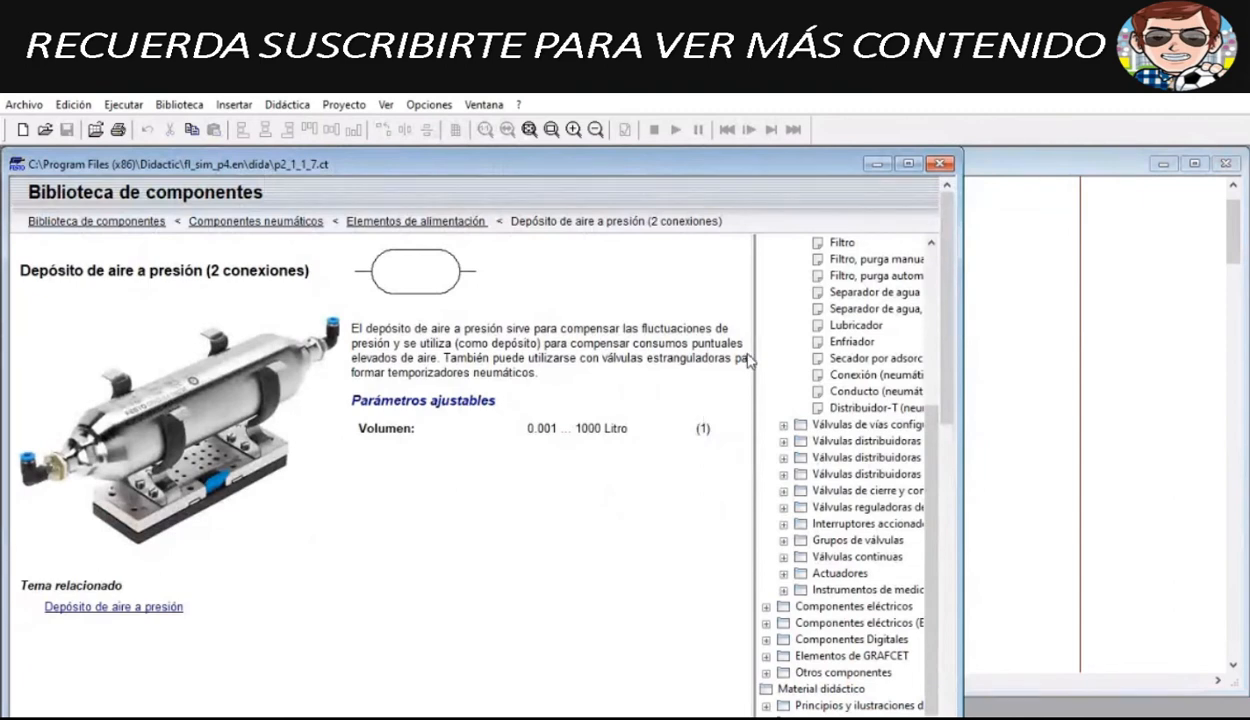
click(940, 164)
click(787, 430)
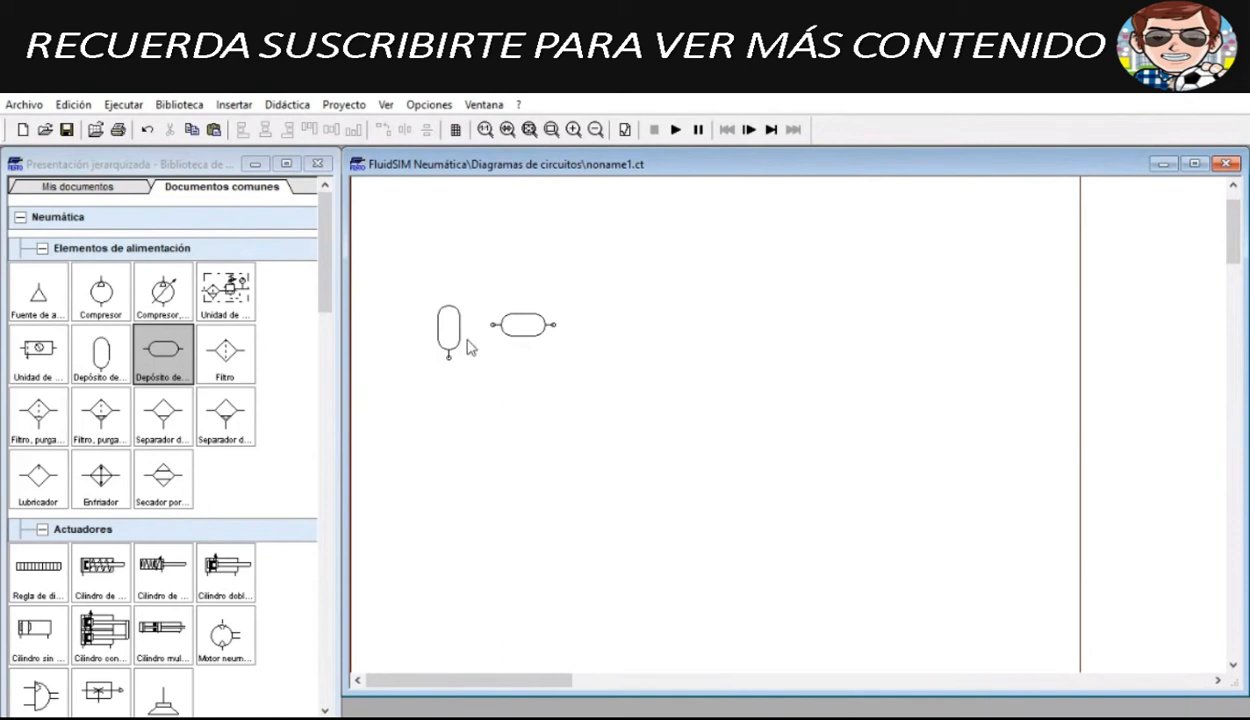
Step: Move the two air tanks farther apart and place a compressor below the single-connection tank, offset to its left
drag(506, 328, 662, 313)
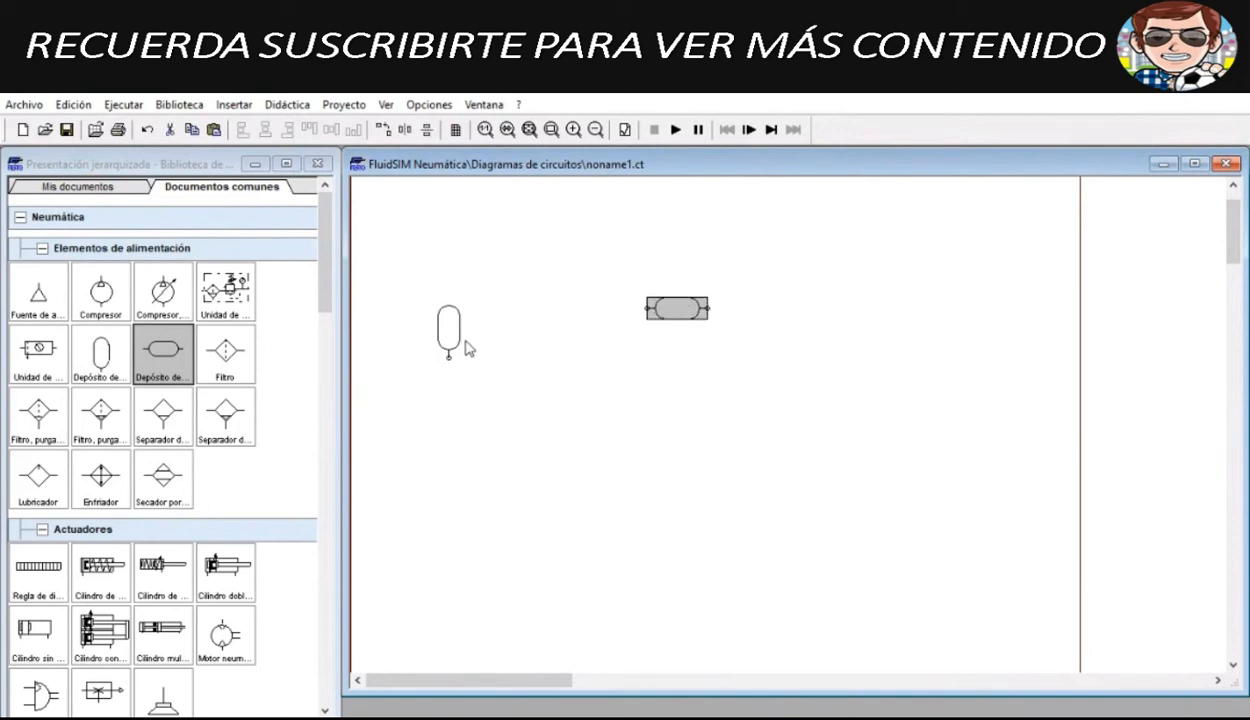
drag(452, 340, 535, 280)
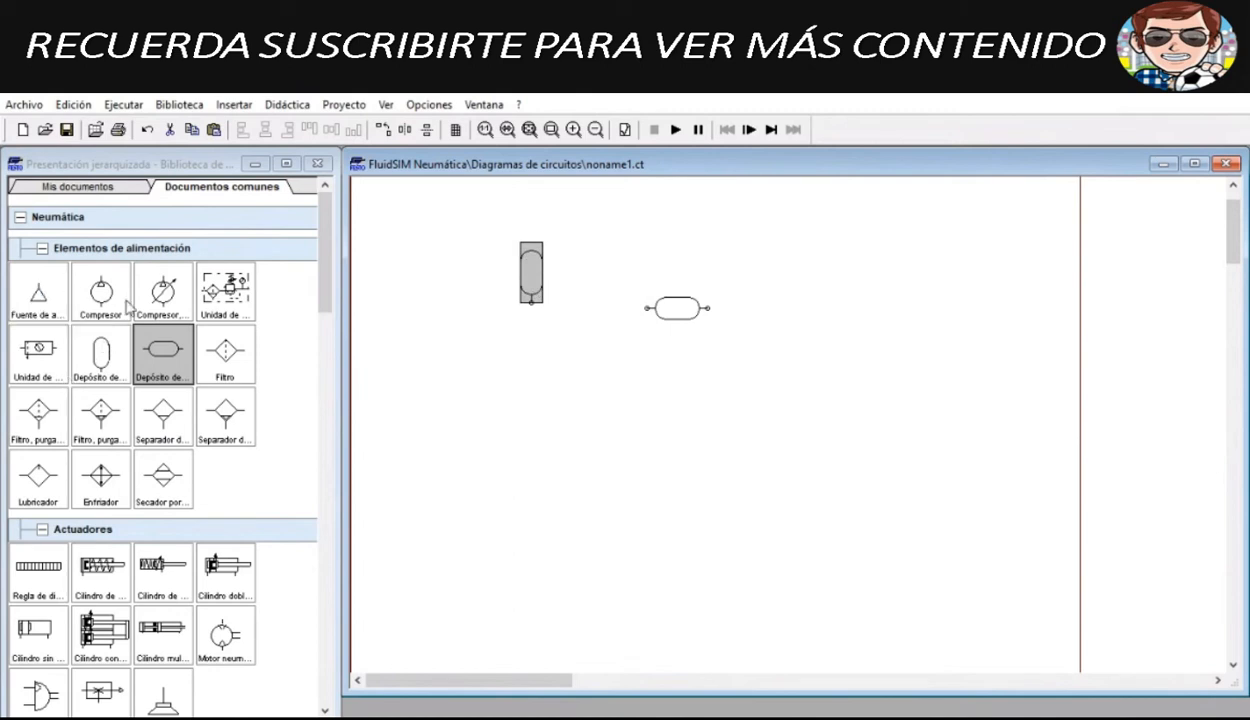
drag(121, 302, 445, 380)
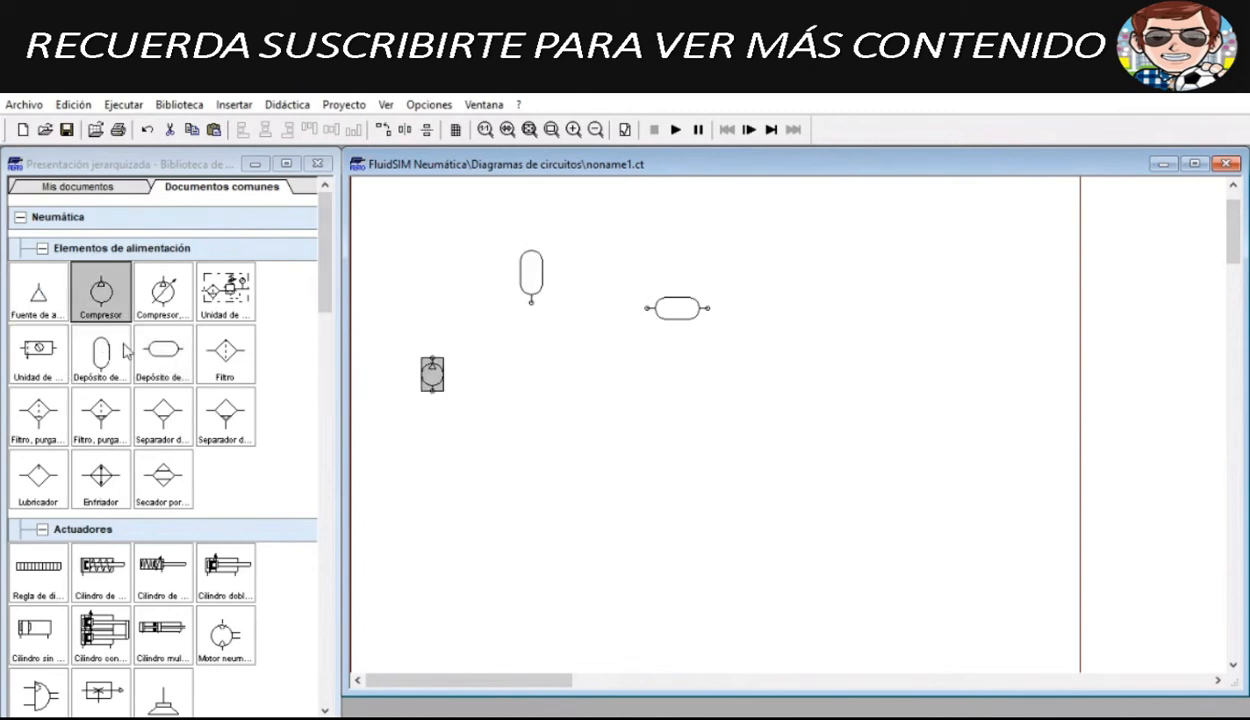
drag(432, 374, 453, 358)
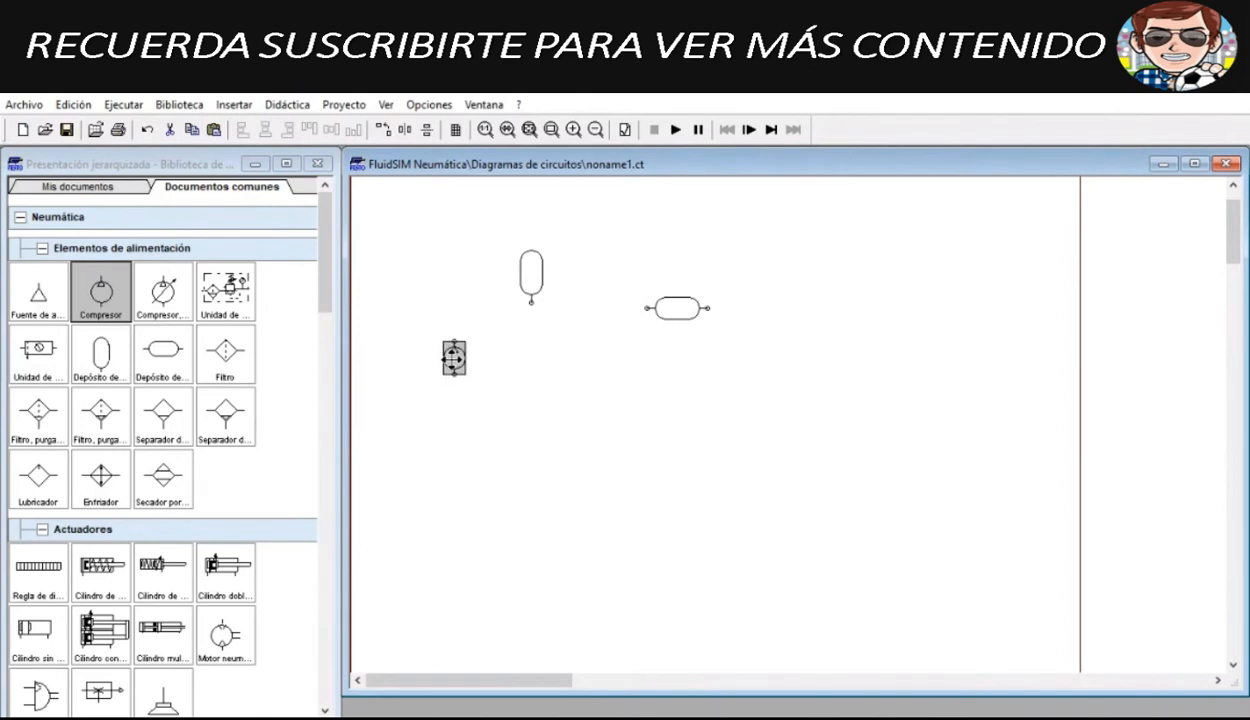
Step: Place a simplified maintenance unit just above the compressor
drag(33, 343, 438, 293)
click(454, 376)
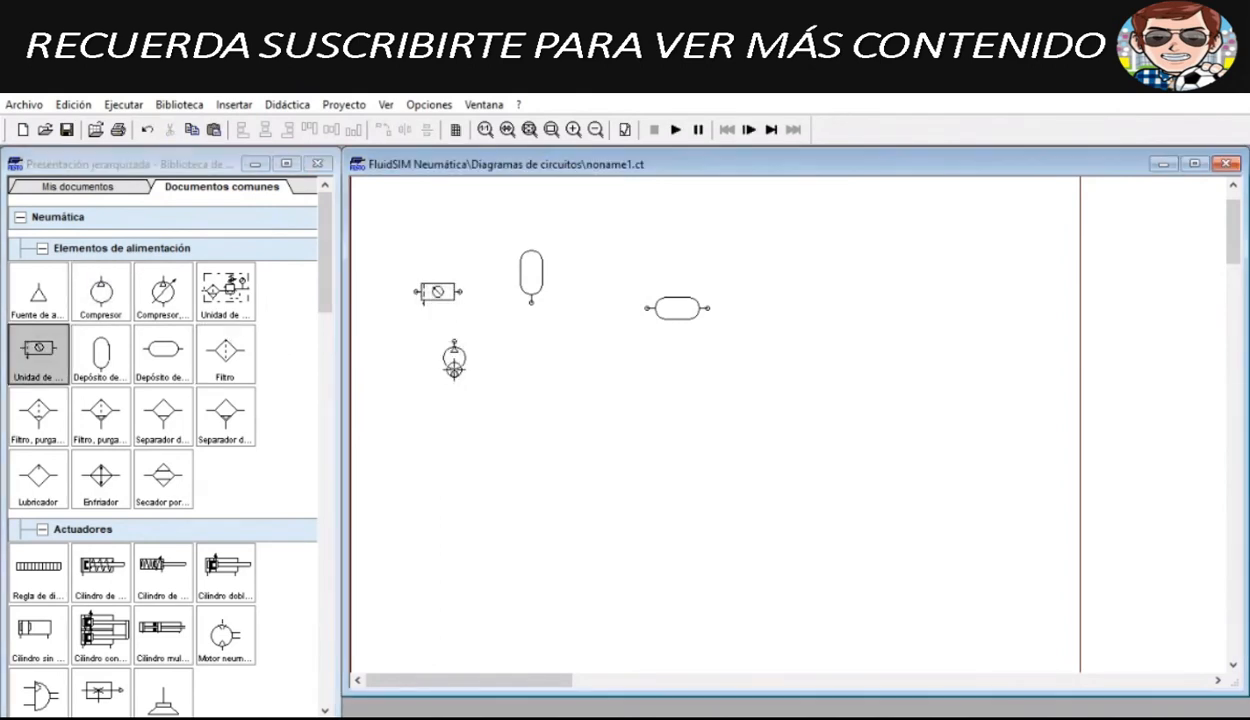
drag(432, 281, 484, 333)
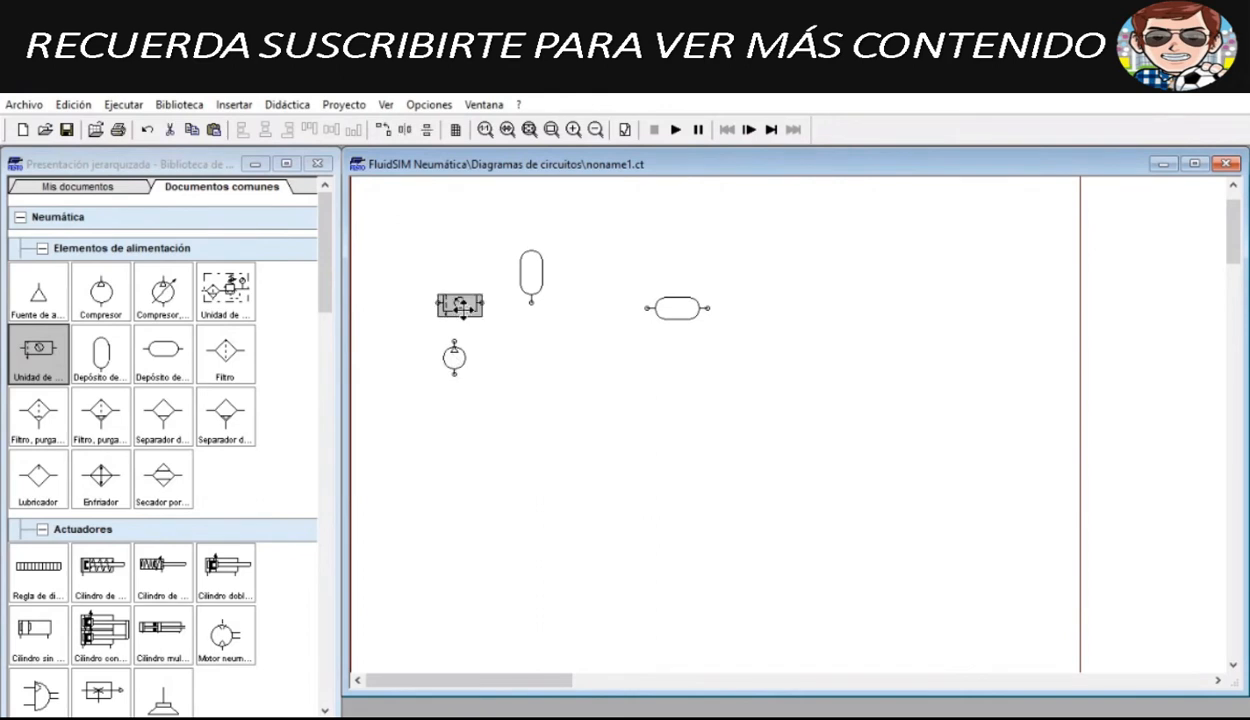
Step: Connect the compressor's outlet to the maintenance unit's inlet, and the unit's outlet to the single-connection air tank
click(573, 129)
click(573, 129)
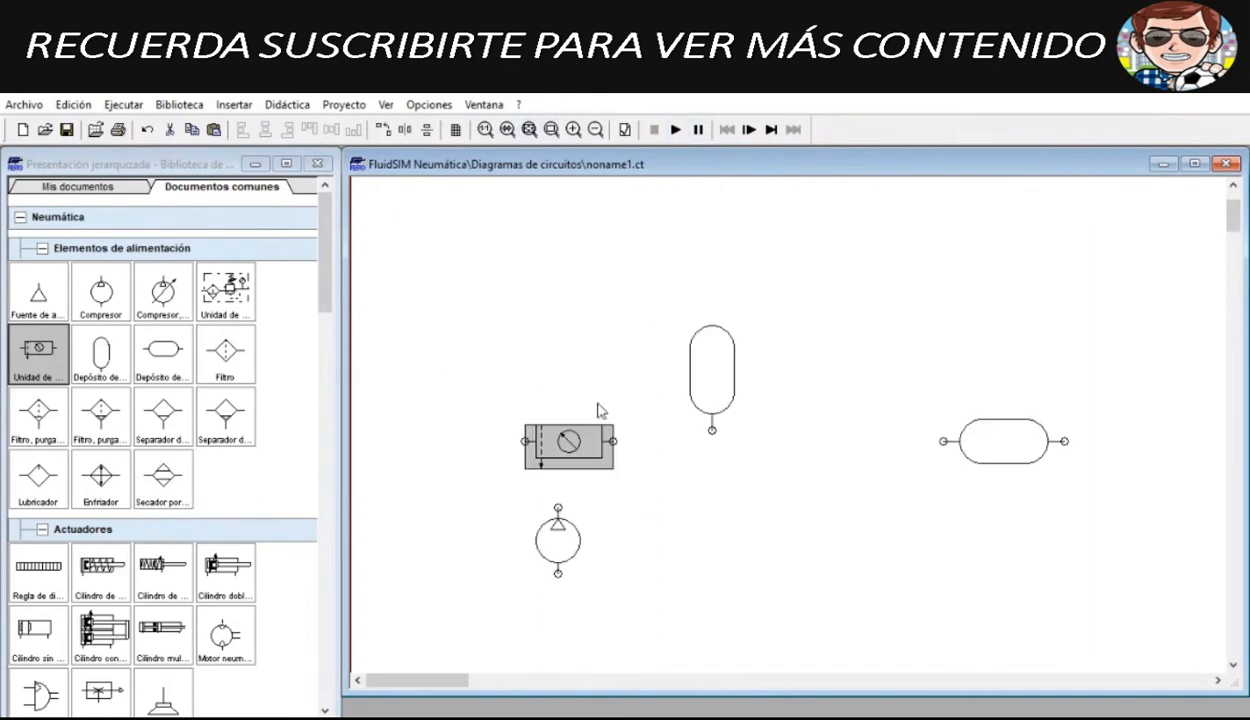
click(905, 636)
click(1218, 680)
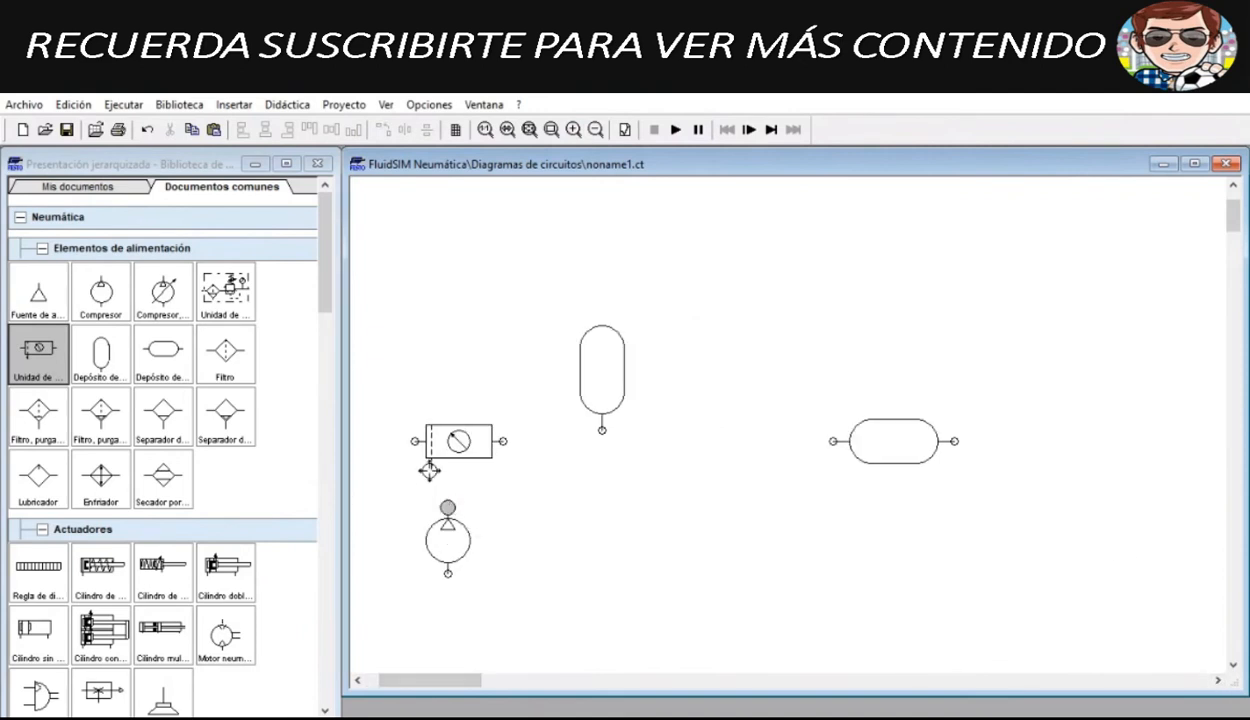
drag(414, 441, 447, 507)
drag(441, 555, 388, 589)
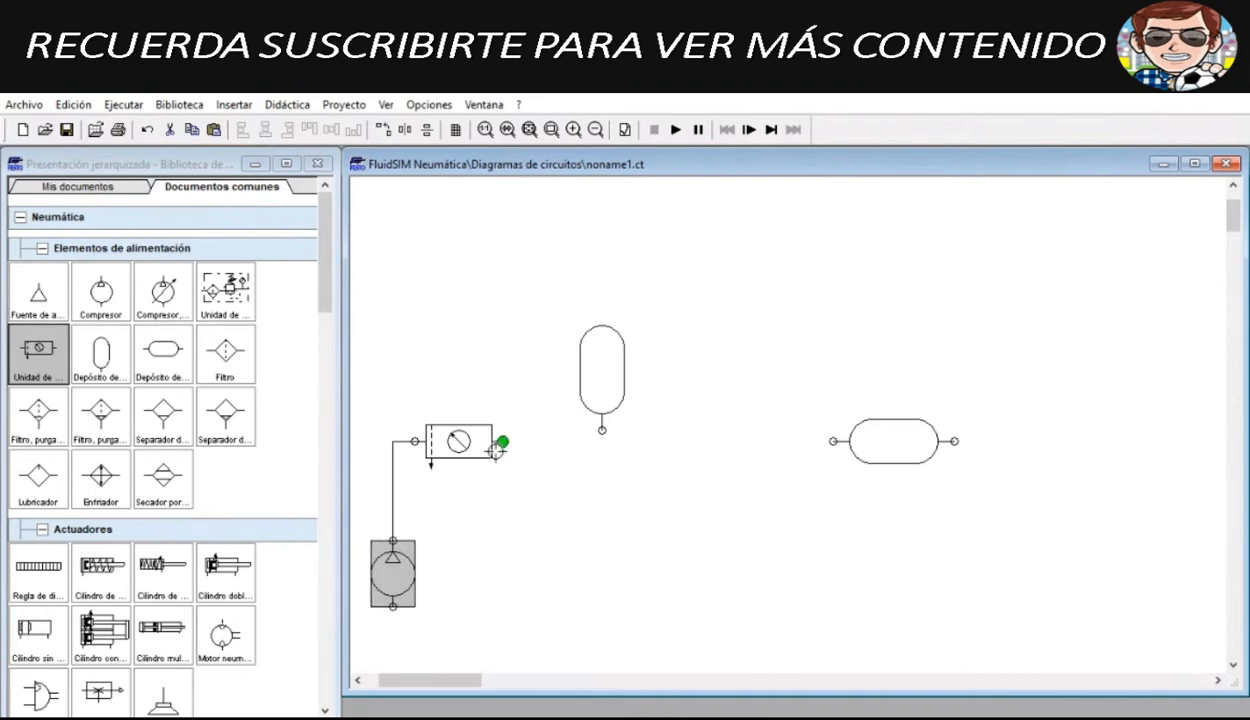
drag(497, 447, 601, 431)
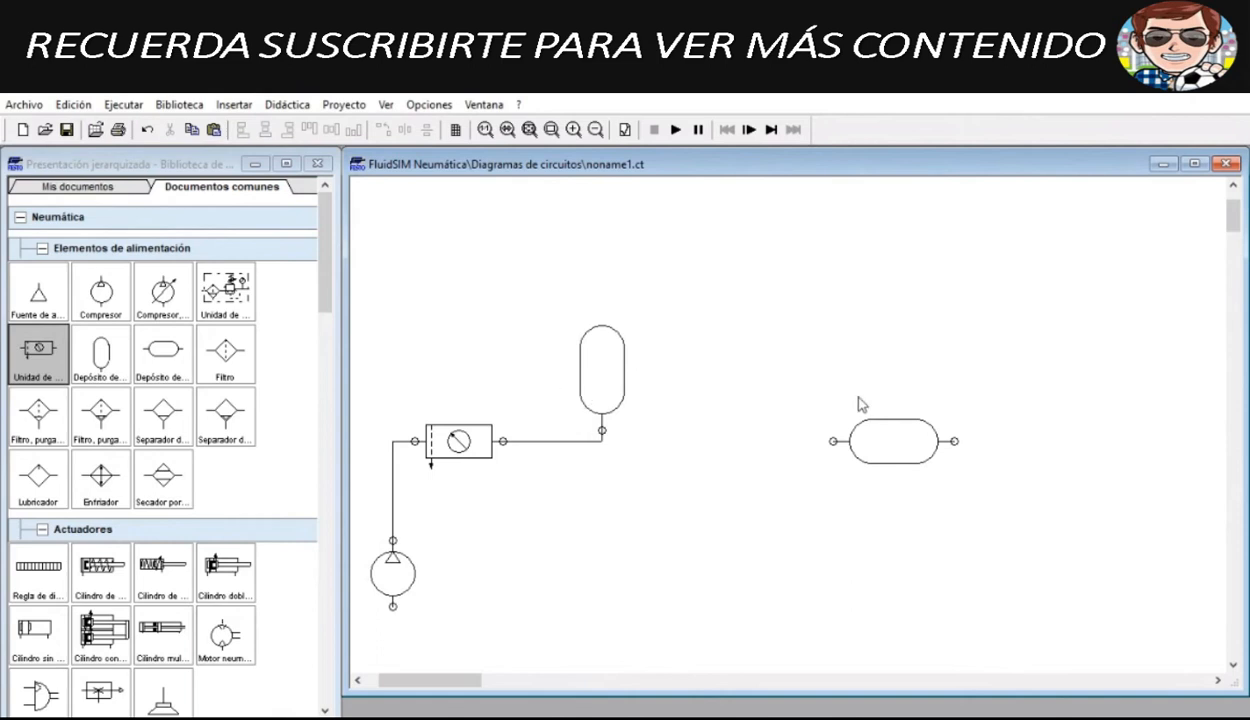
Step: Delete the single-connection air tank and move the two-connection tank beside the maintenance unit's outlet
drag(392, 531, 392, 538)
mouse_move(618, 390)
drag(862, 430, 670, 361)
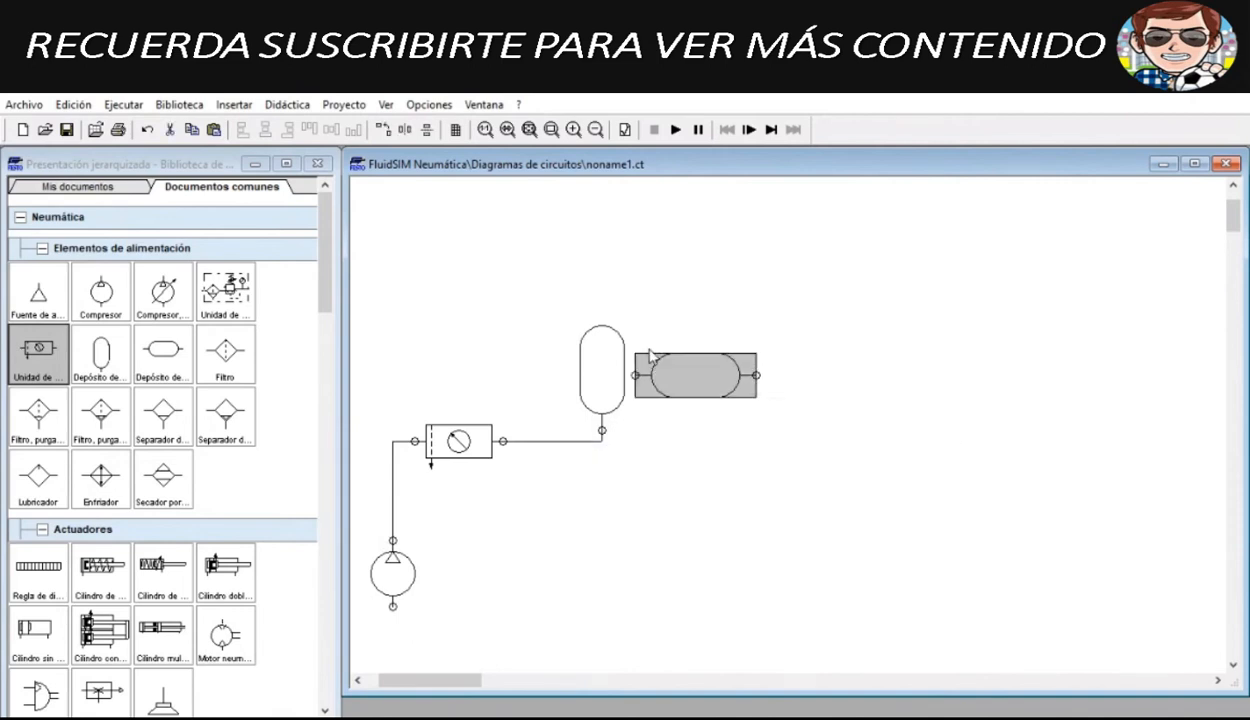
click(596, 358)
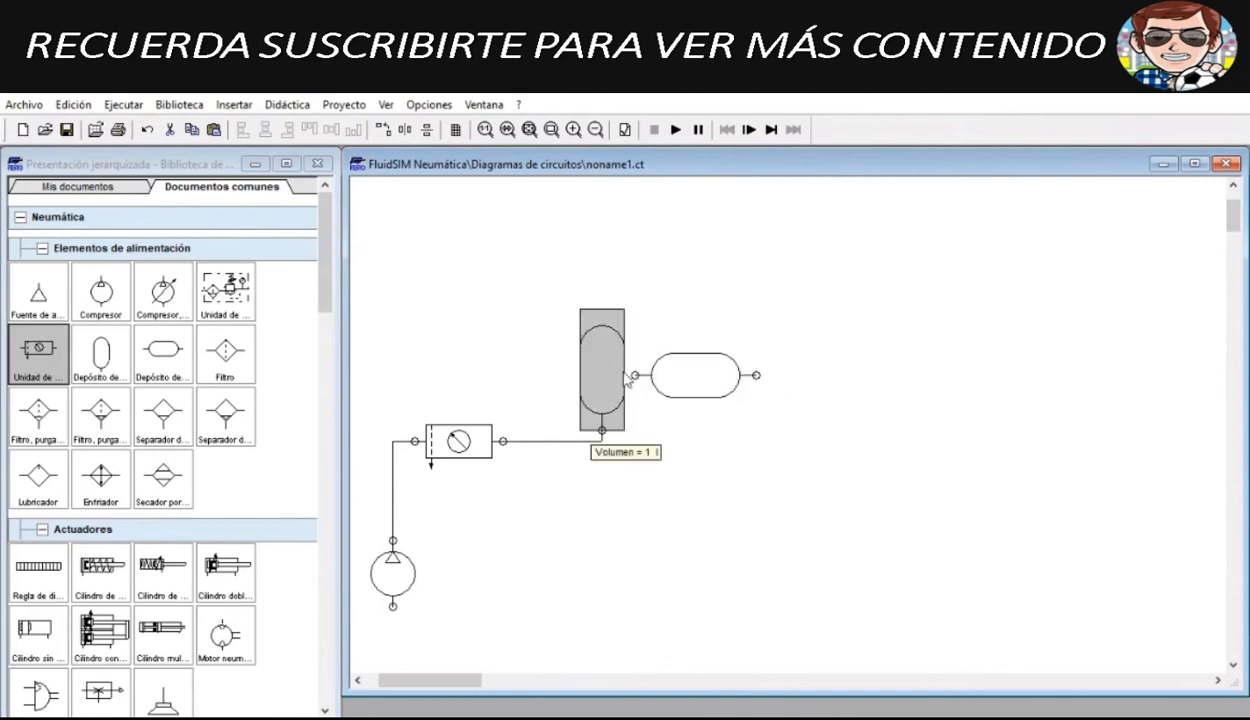
key(Delete)
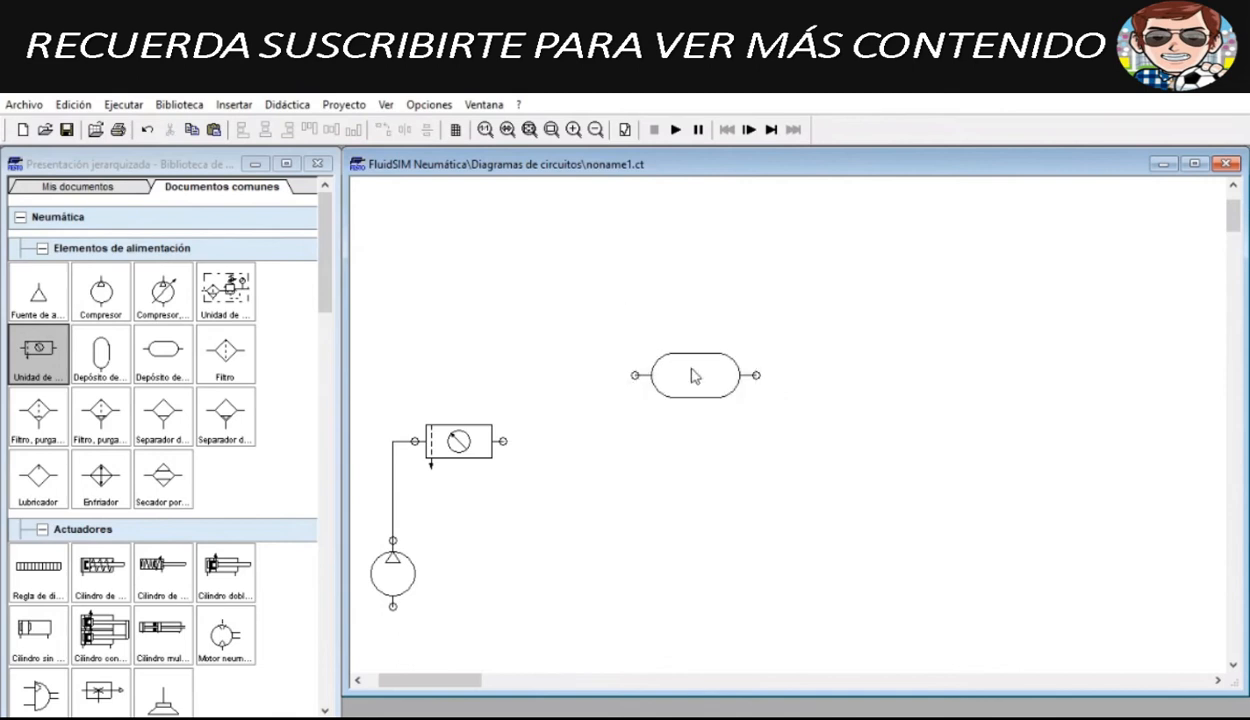
drag(695, 375, 585, 430)
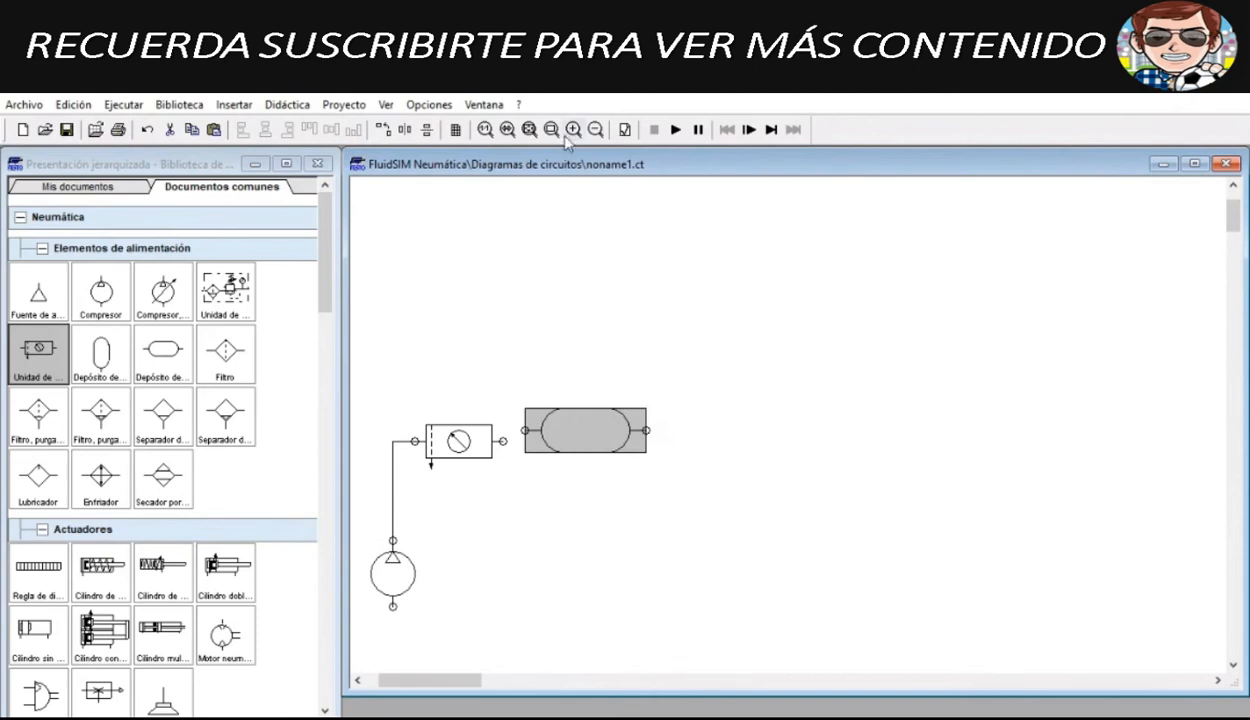
Step: Move the compressor, maintenance unit and air tank lower in the drawing, and connect the unit's outlet to the aligned tank
click(595, 129)
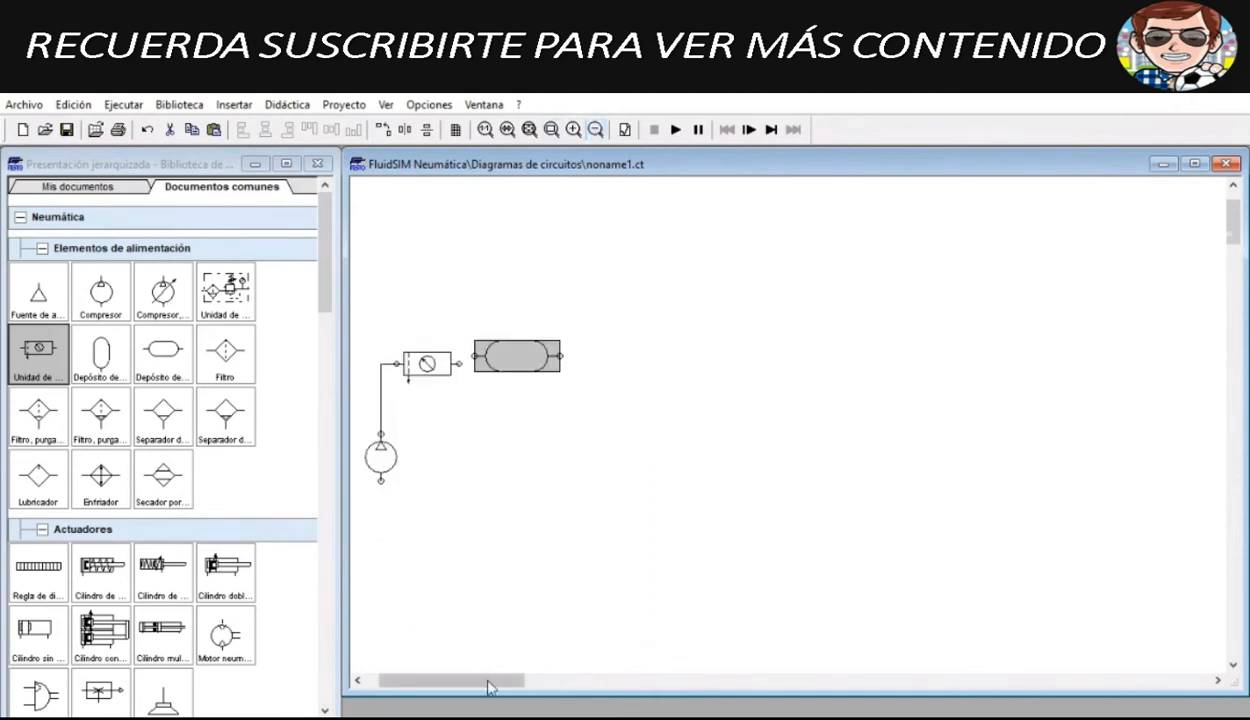
drag(490, 687, 476, 690)
drag(396, 292, 614, 441)
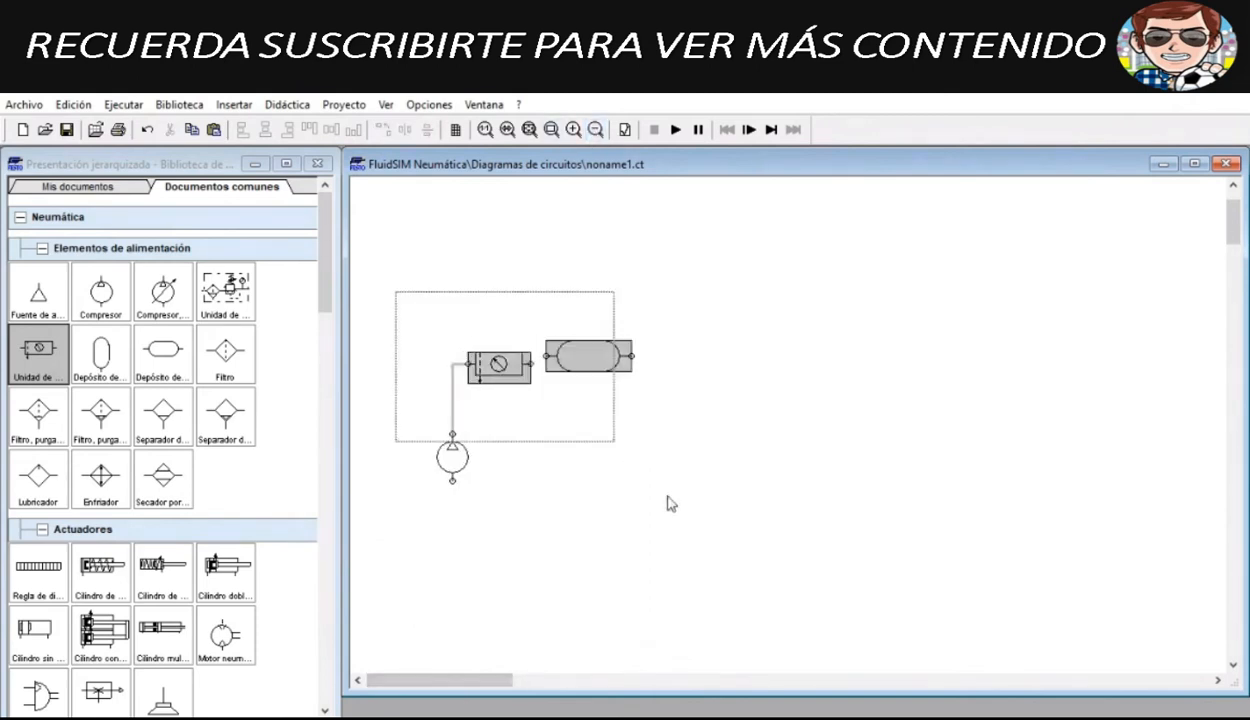
drag(671, 503, 671, 503)
mouse_move(581, 360)
mouse_down()
mouse_move(627, 463)
mouse_move(577, 457)
mouse_up()
click(638, 415)
click(581, 428)
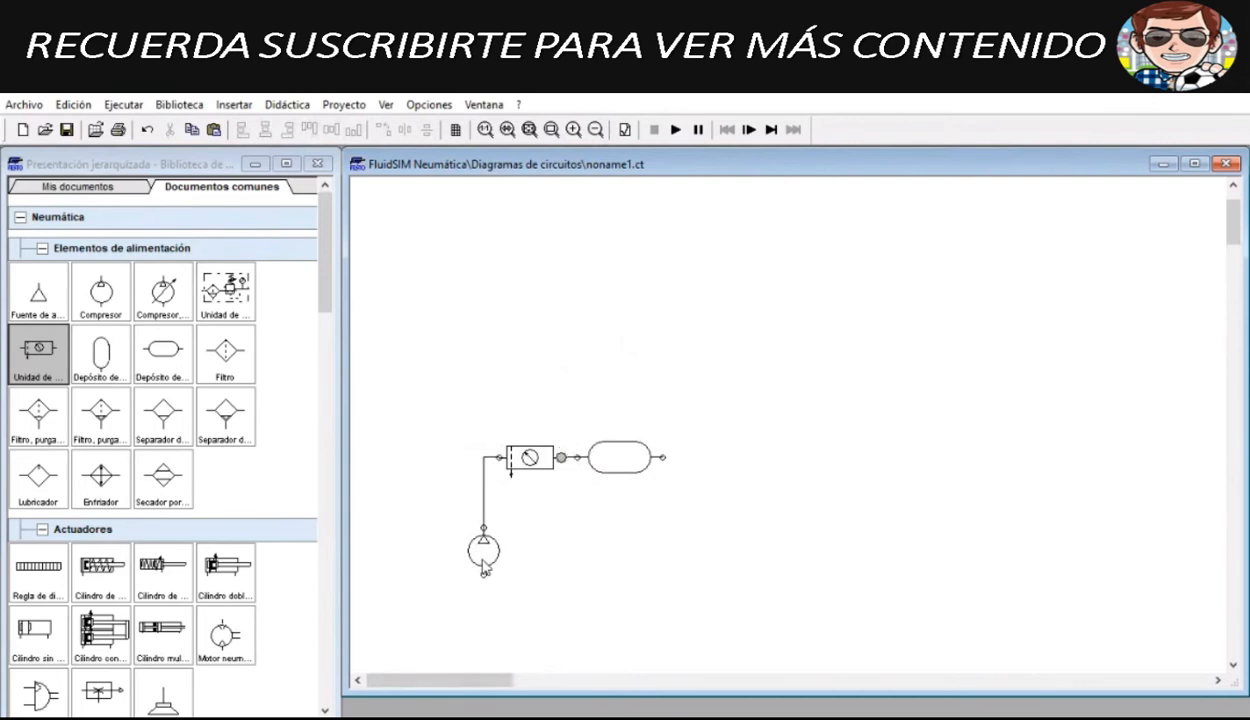
Step: Examine the two Circuito A diagrams under Ejercicios Propuestos in the guide PDF, then return to the FluidSIM drawing
mouse_move(482, 567)
scroll(155, 484, down, 3)
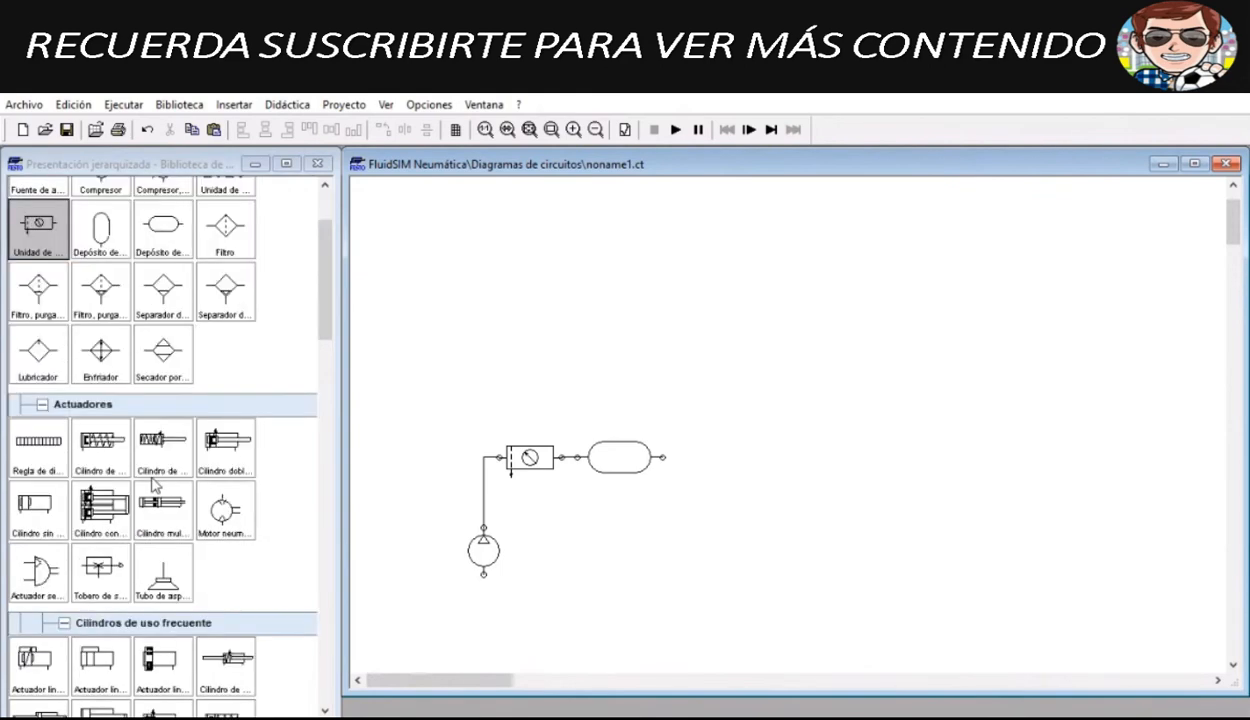
scroll(155, 484, down, 6)
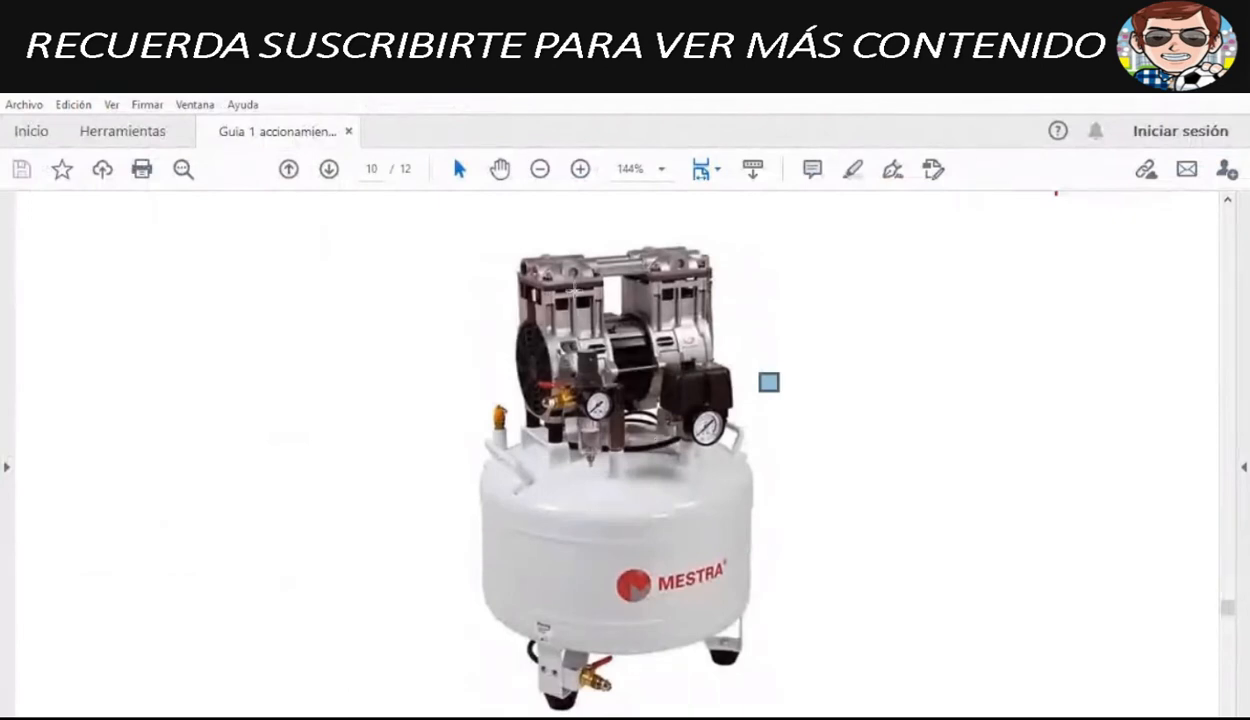
click(545, 174)
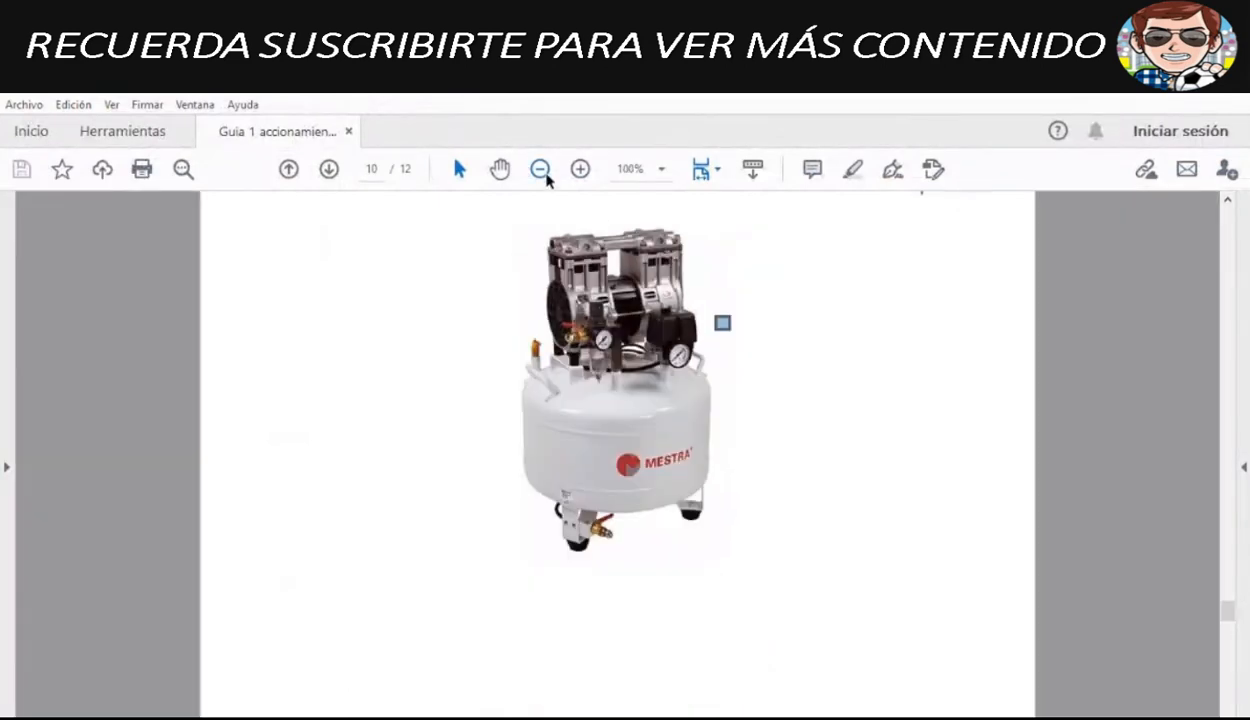
scroll(697, 340, down, 7)
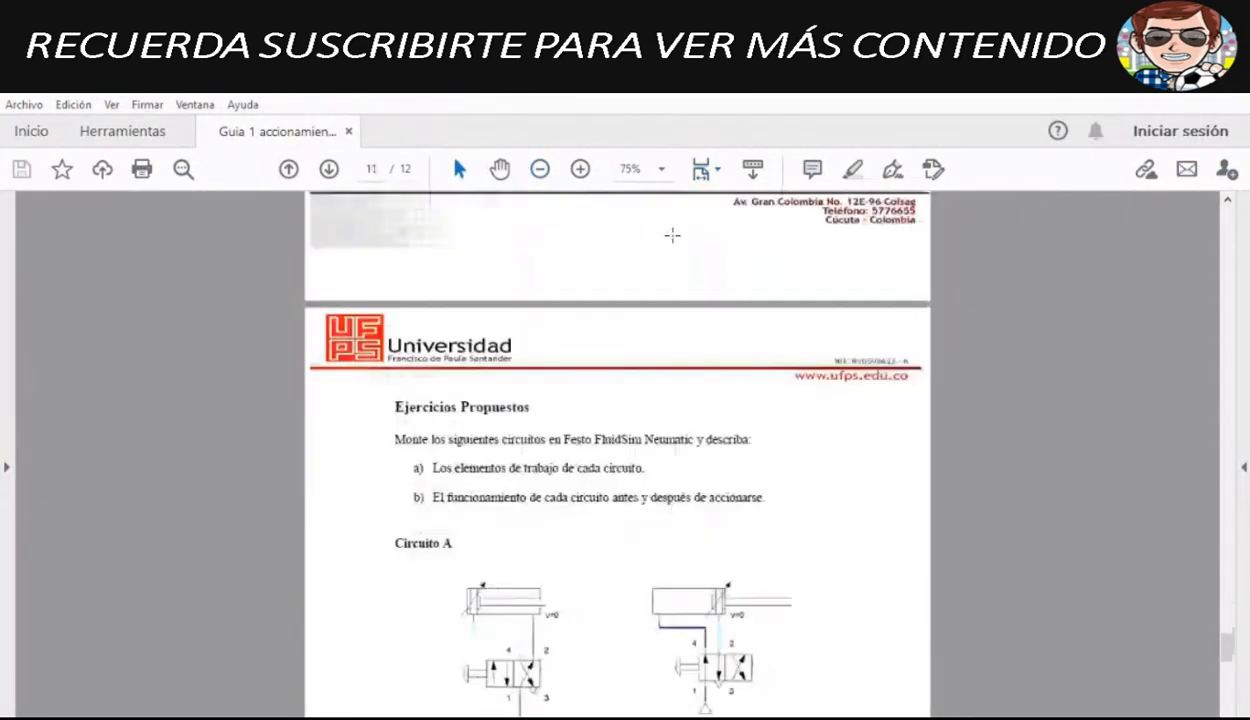
scroll(620, 320, down, 3)
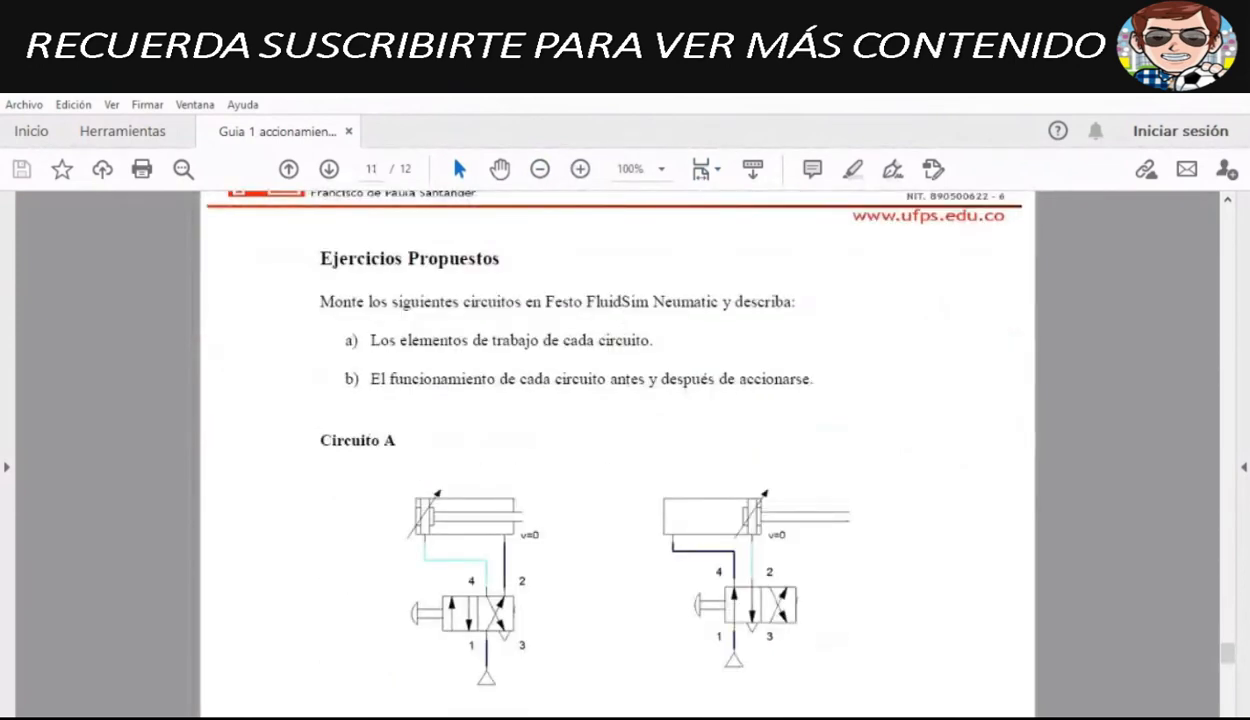
key(alt+Tab)
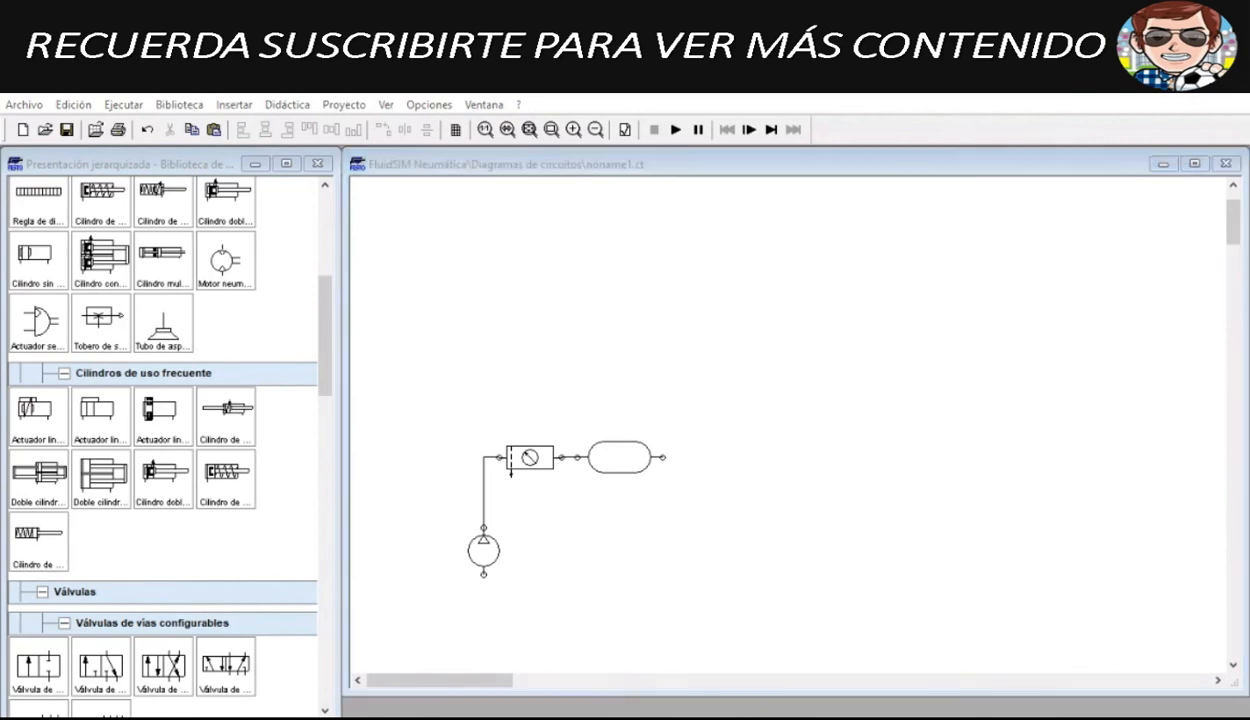
key(alt+Tab)
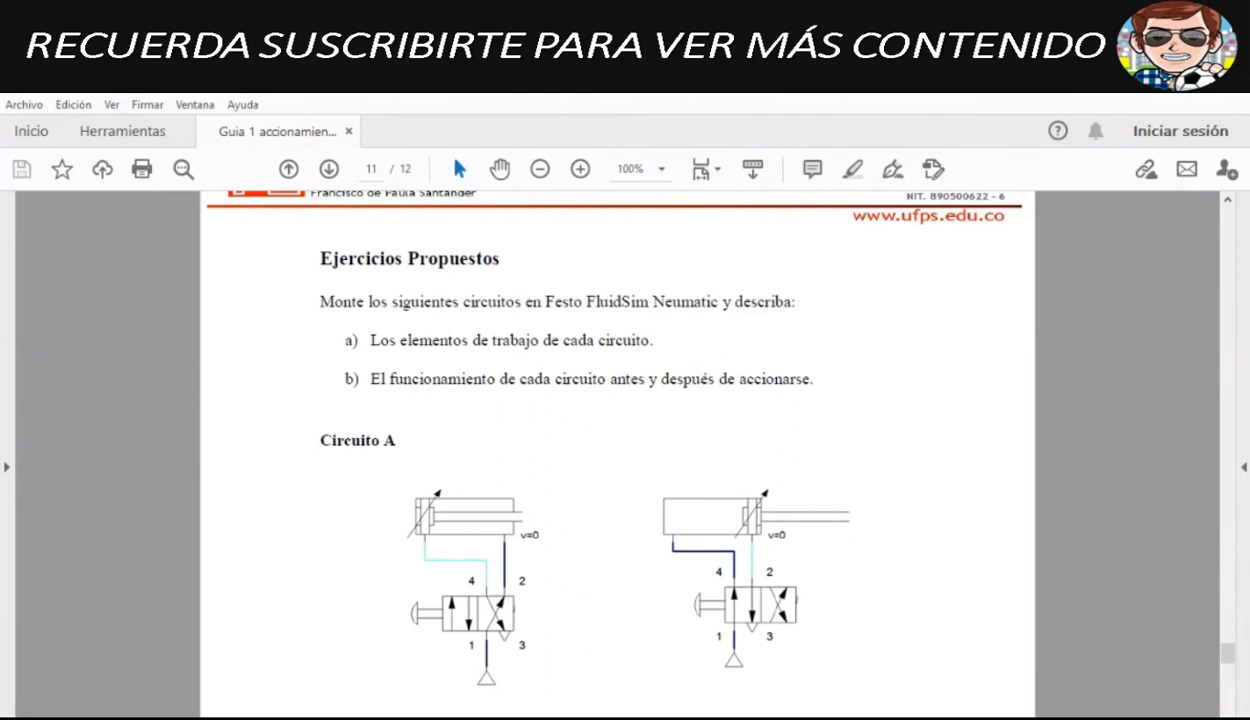
key(alt+Tab)
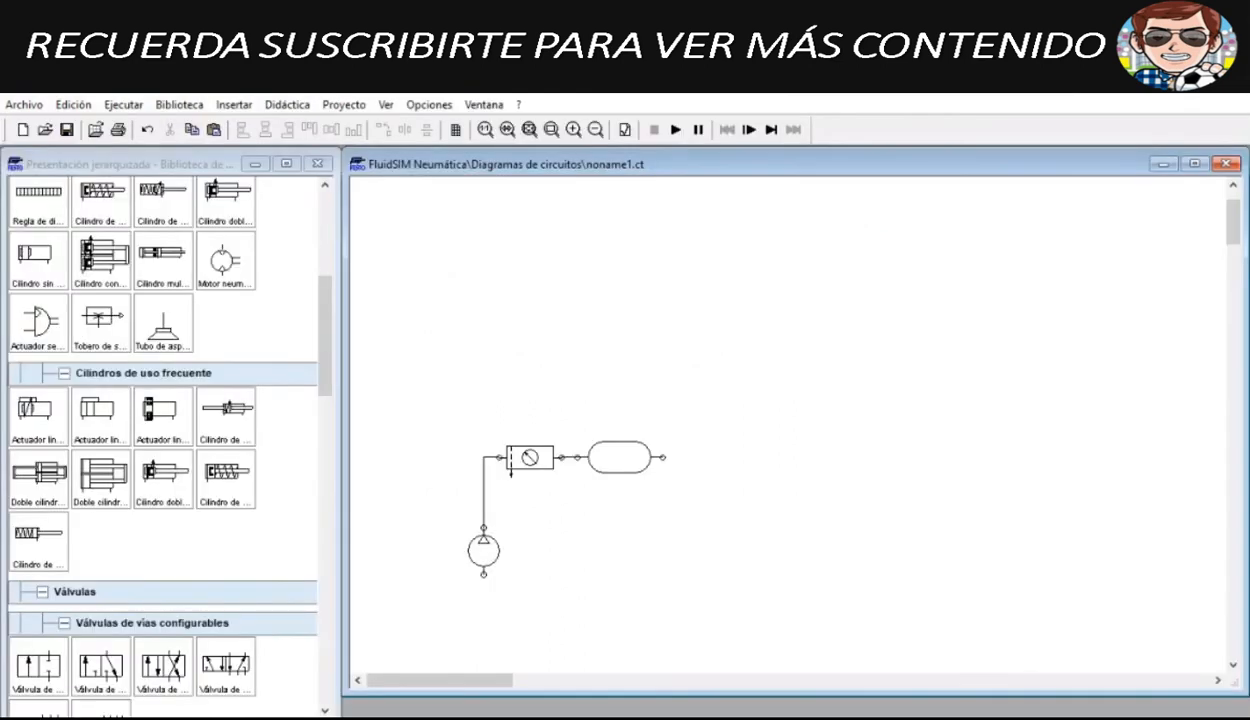
Step: Place a configurable 4/n-way valve above the air tank's outlet and give its left side a muscular-effort push-button actuation
scroll(163, 600, down, 1)
drag(163, 602, 709, 384)
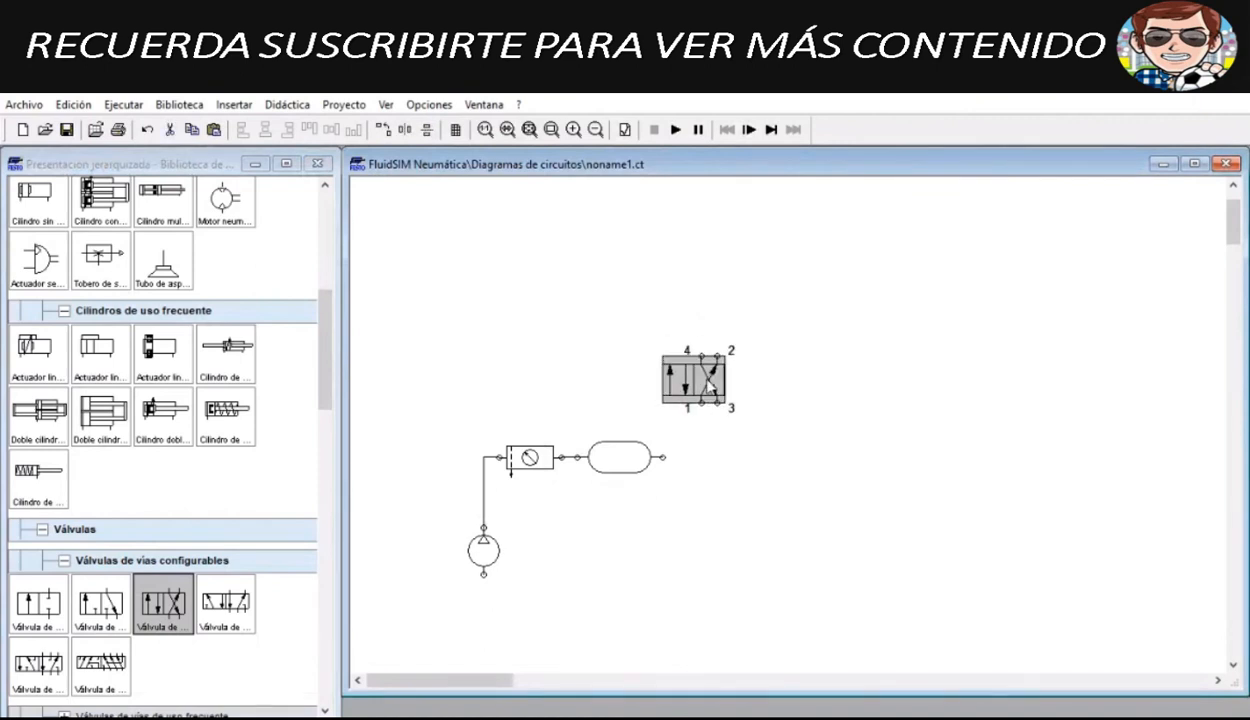
double_click(707, 388)
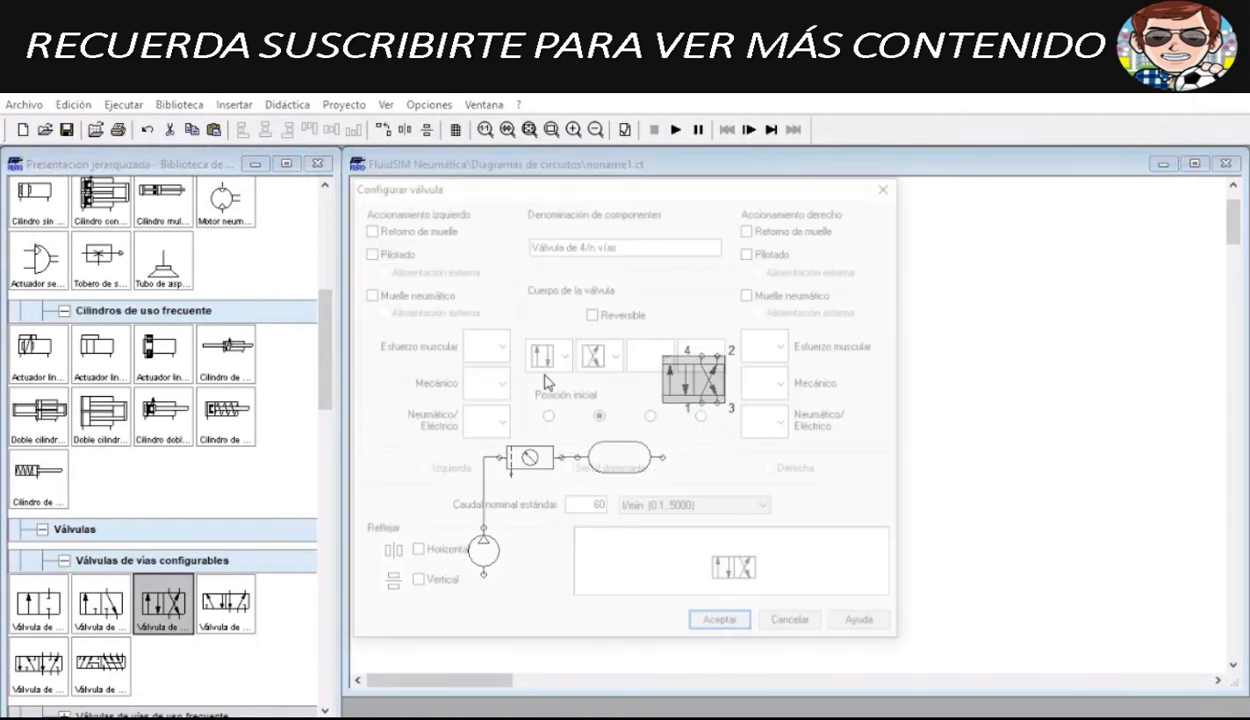
click(499, 384)
click(480, 359)
click(499, 347)
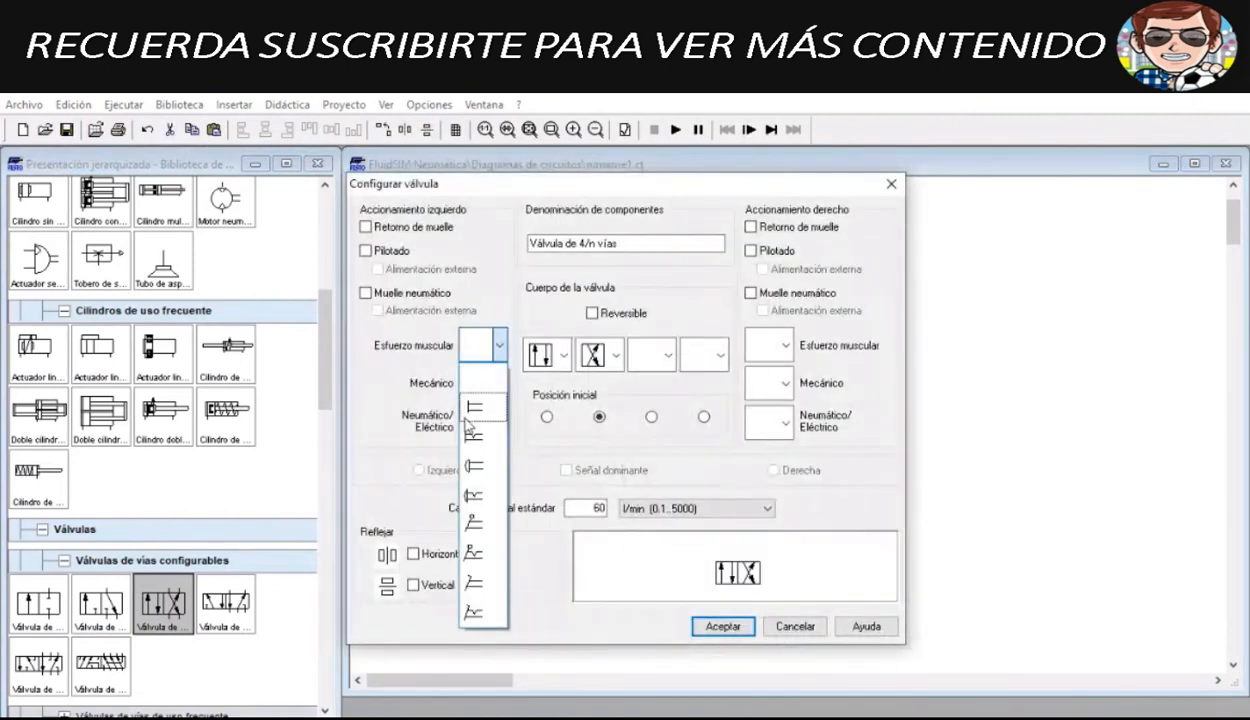
click(474, 408)
click(721, 628)
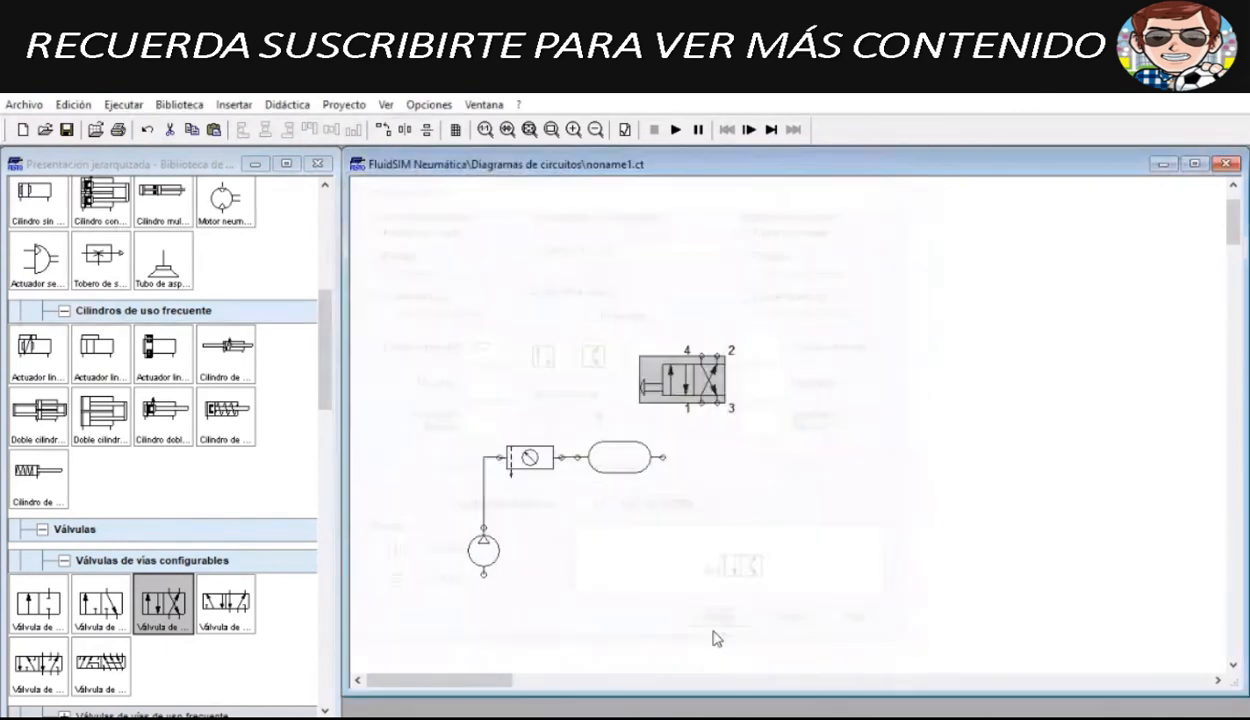
Step: Connect the air tank's outlet to valve port 1, and a double-acting cylinder placed above the valve to ports 4 and 2
drag(662, 457, 697, 408)
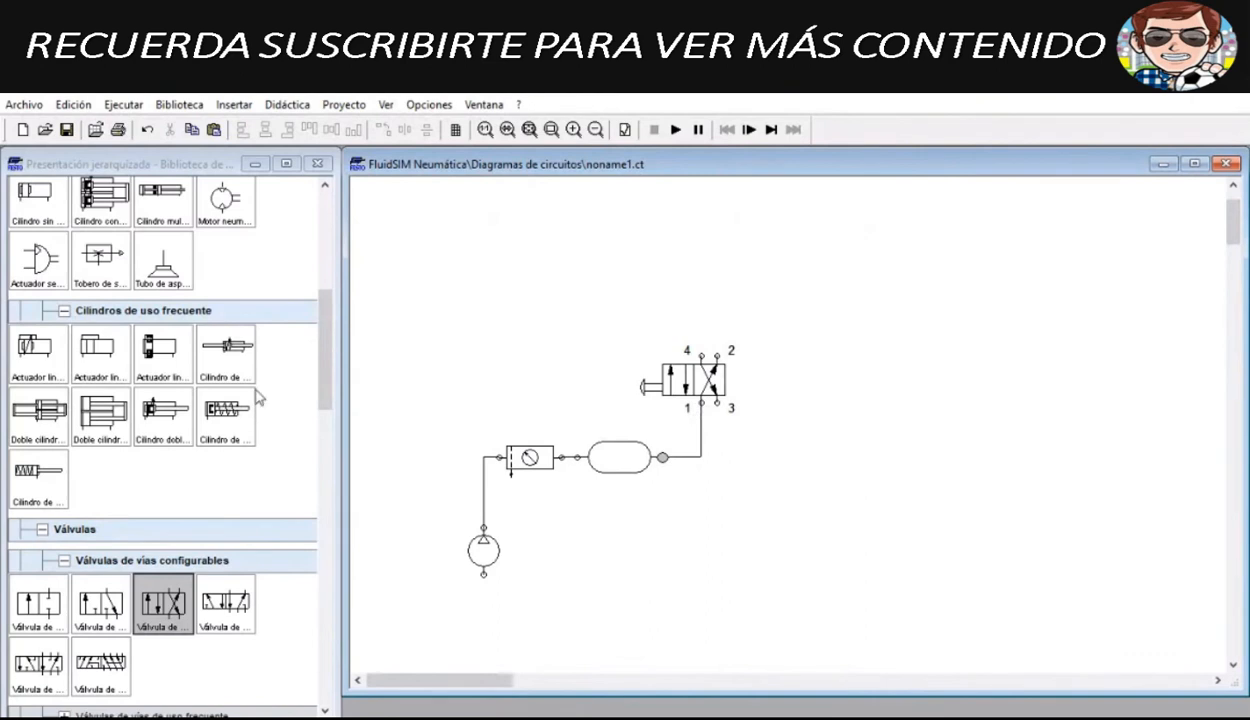
scroll(172, 403, up, 3)
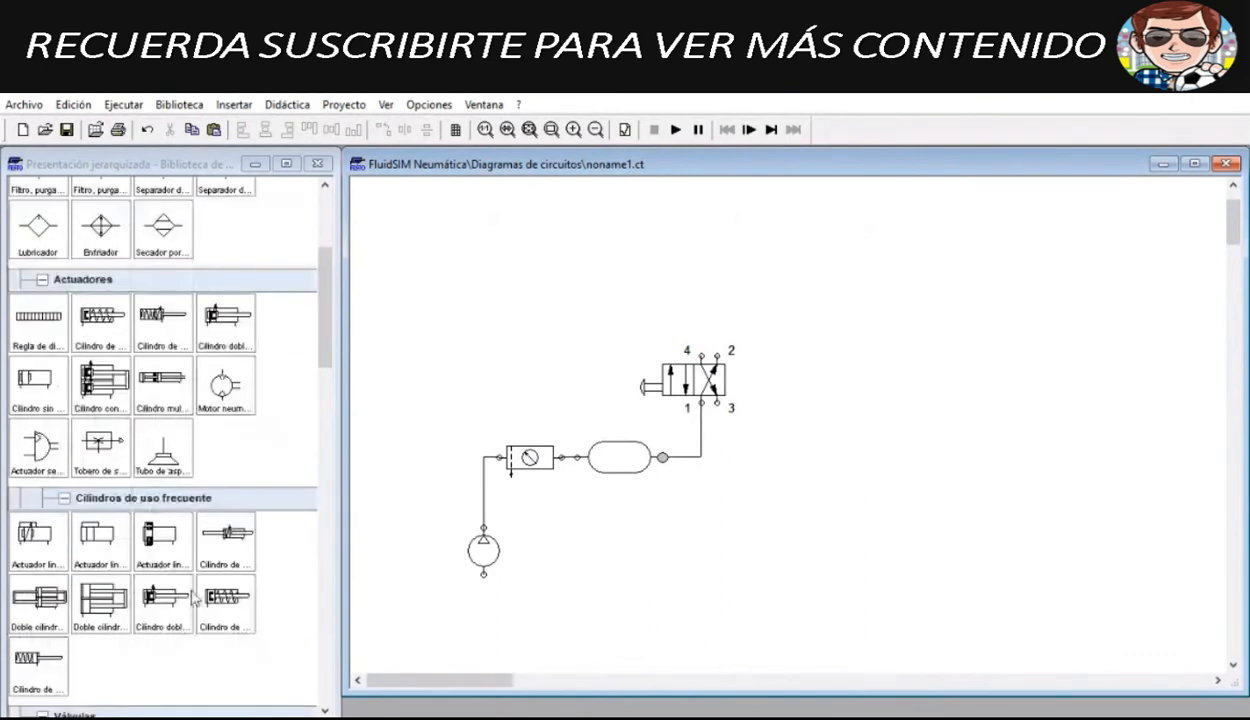
drag(166, 605, 760, 281)
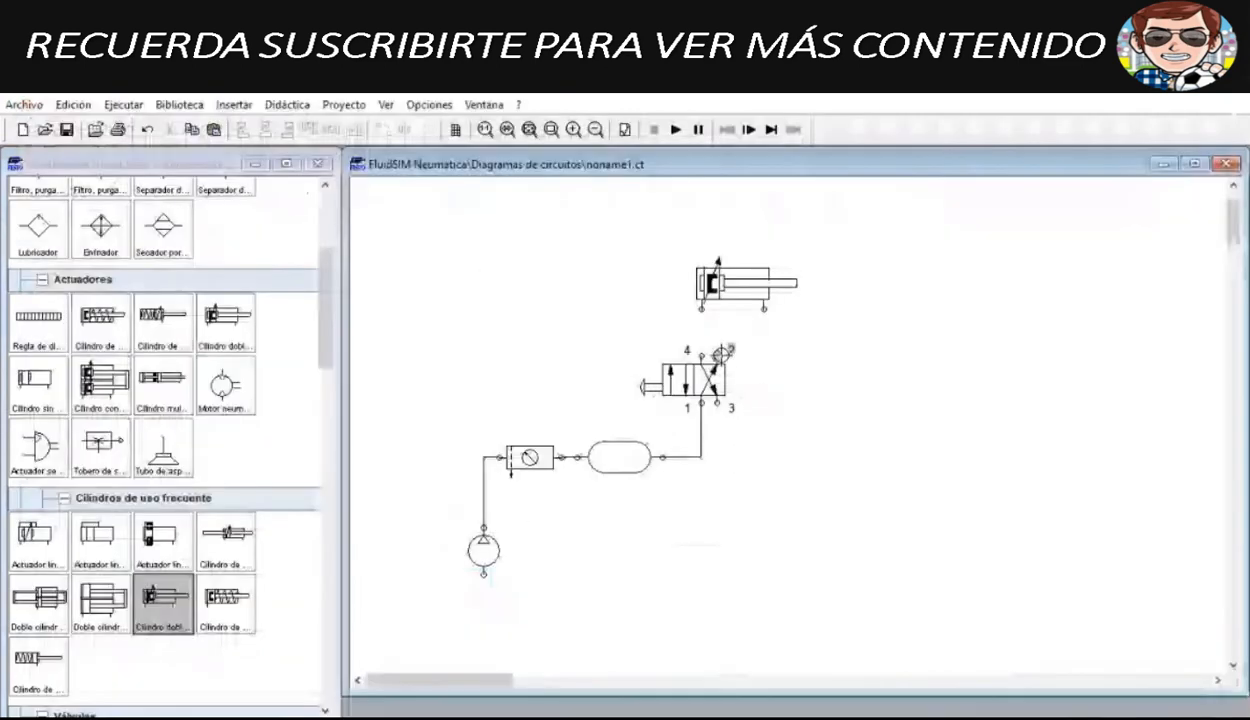
drag(764, 308, 716, 344)
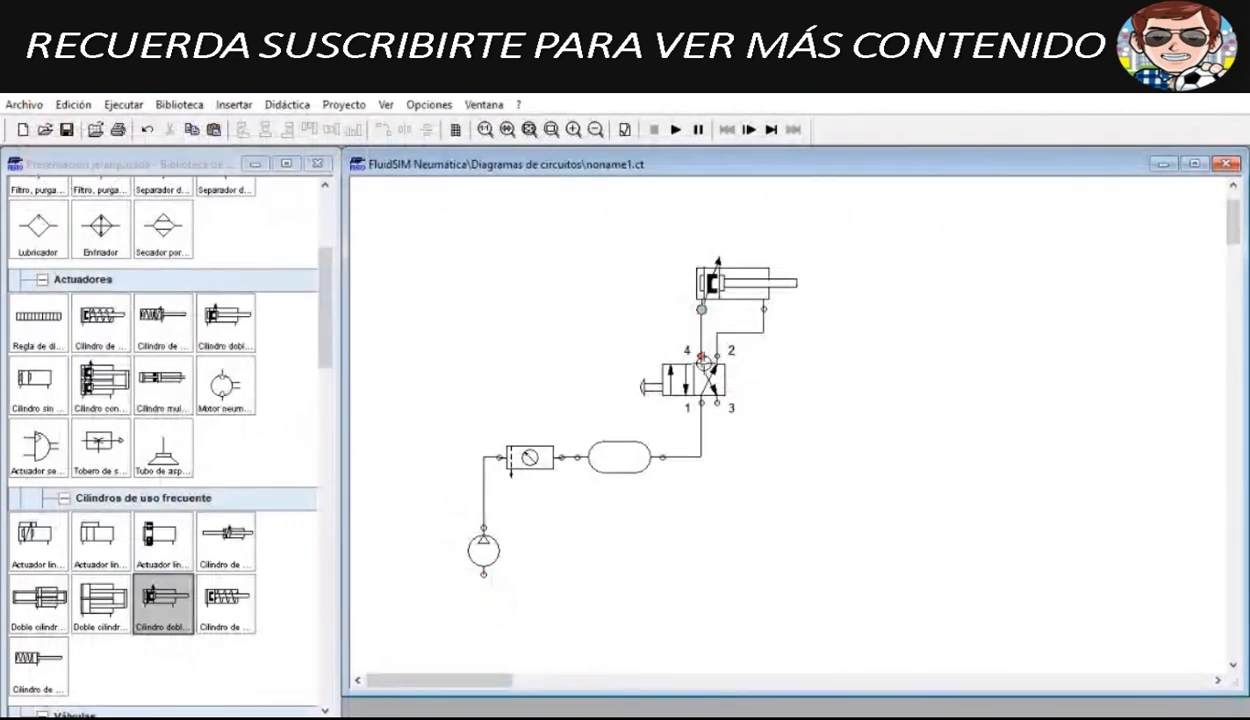
Step: Close valve port 3 with the plain triangle exhaust symbol
double_click(717, 404)
click(628, 462)
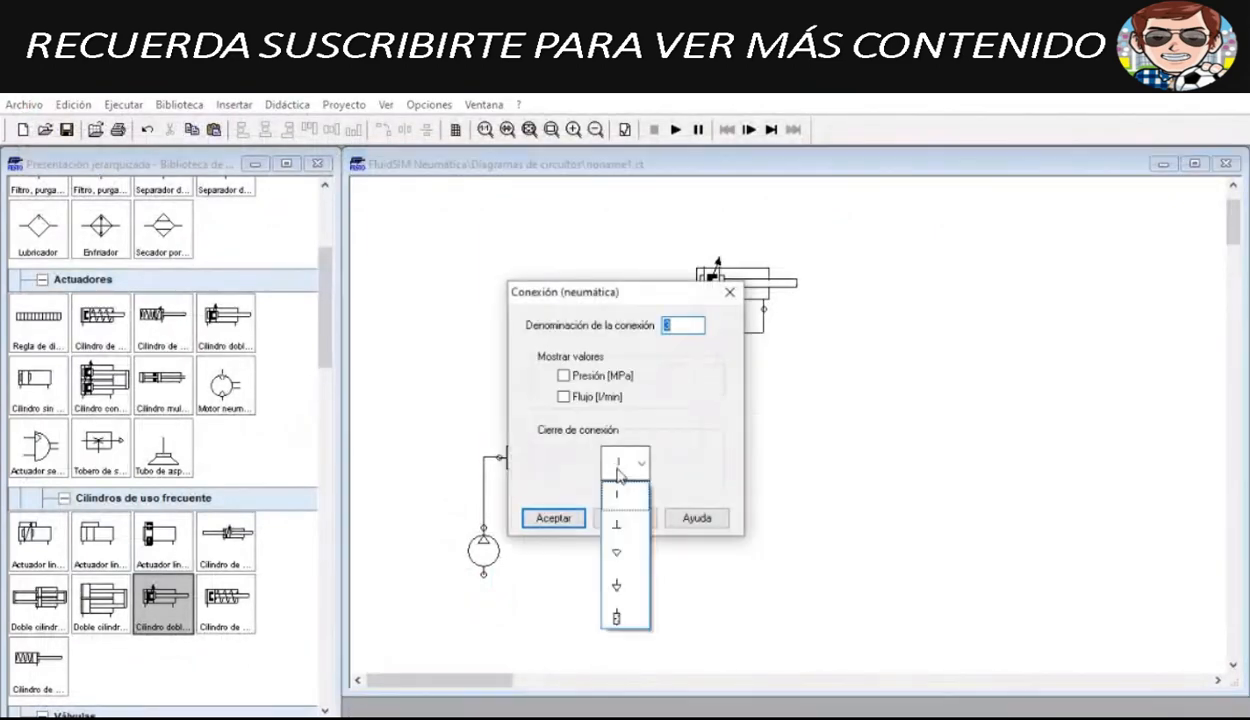
click(628, 566)
click(553, 518)
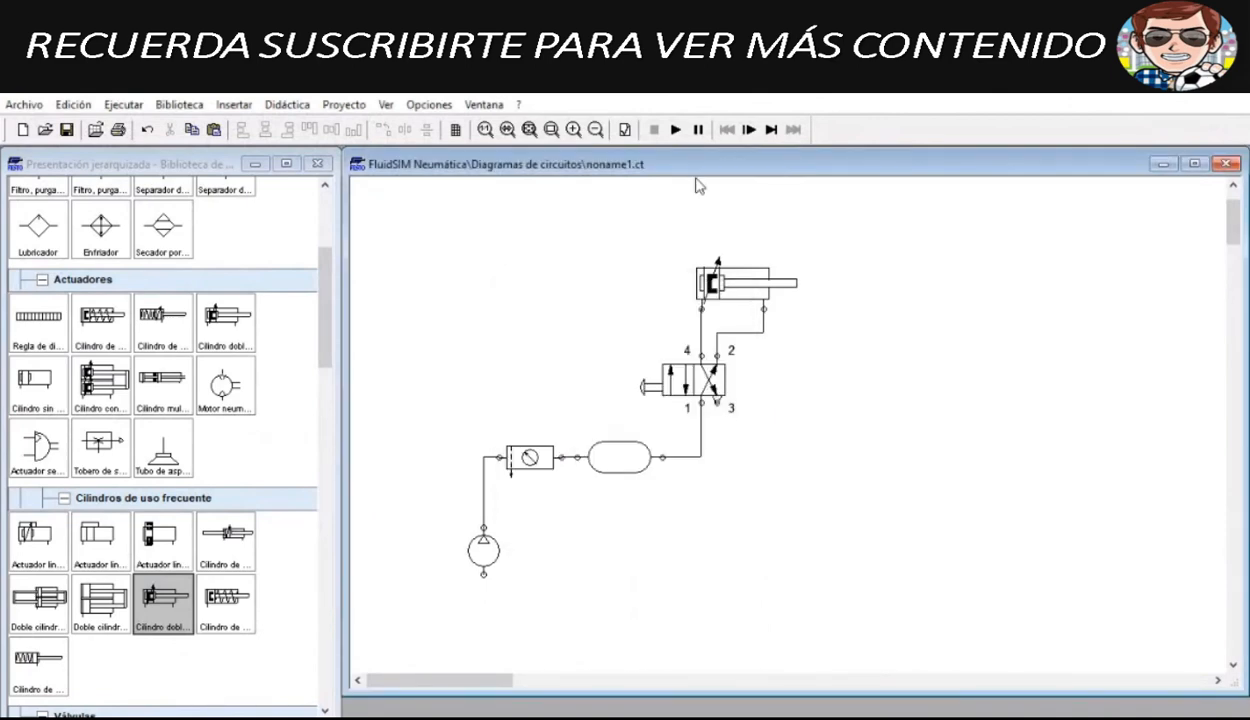
Step: Seal the compressor's open lower connection with a blind plug and test the circuit in simulation
click(676, 129)
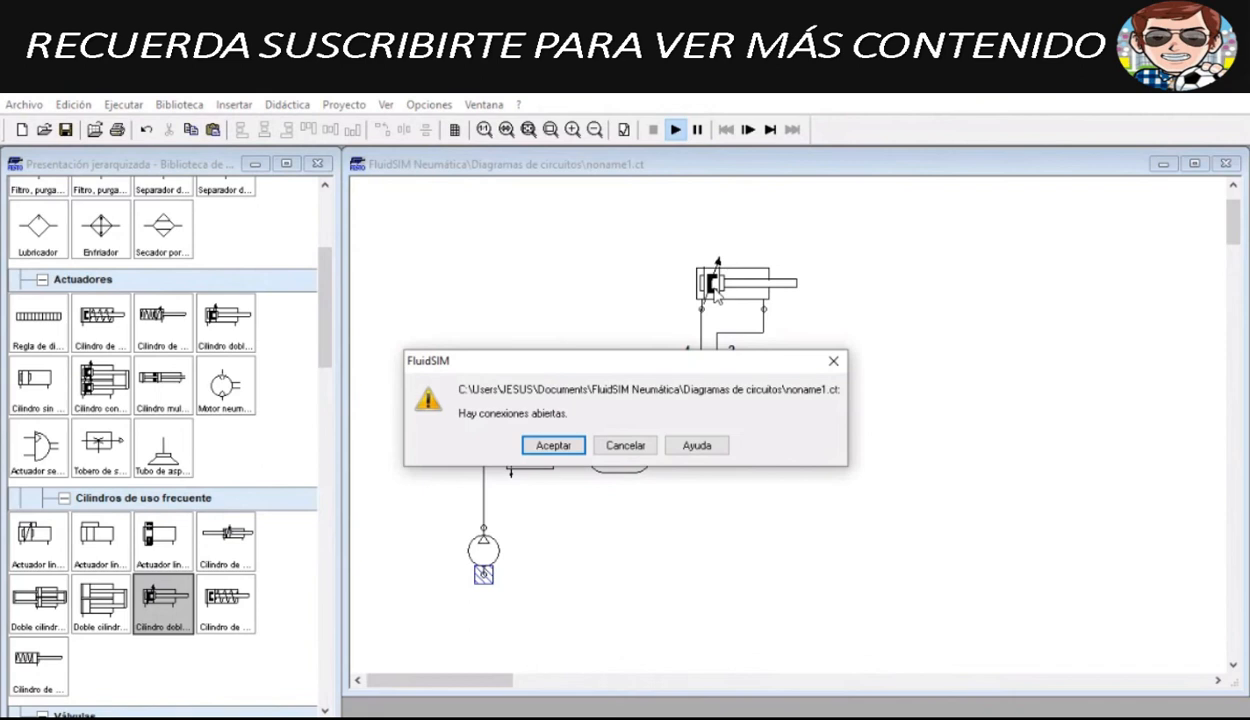
click(625, 445)
double_click(483, 575)
click(642, 463)
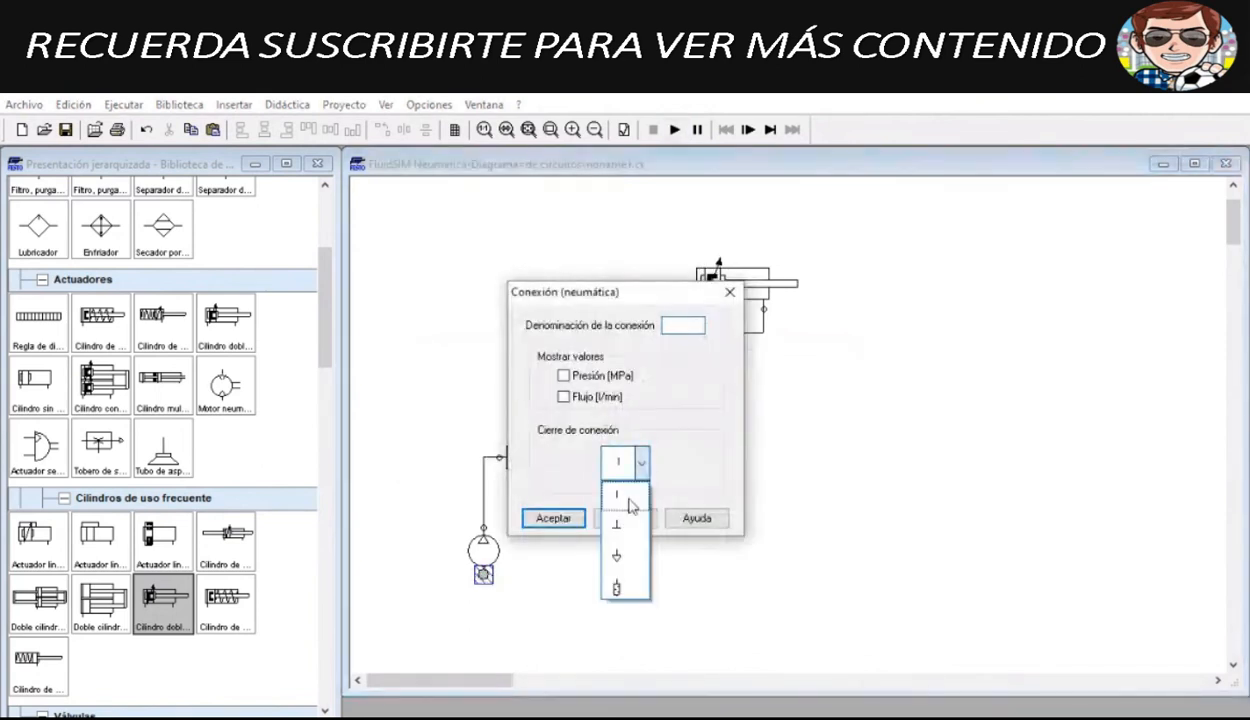
click(618, 523)
click(558, 520)
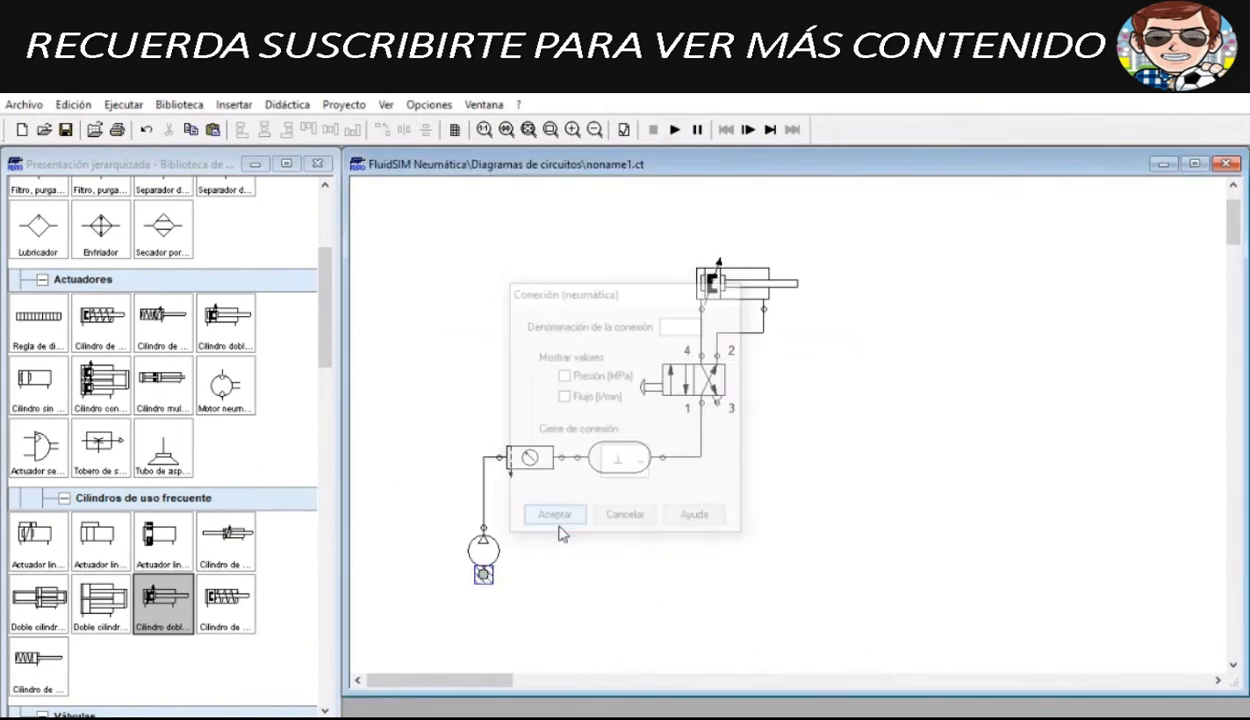
click(676, 129)
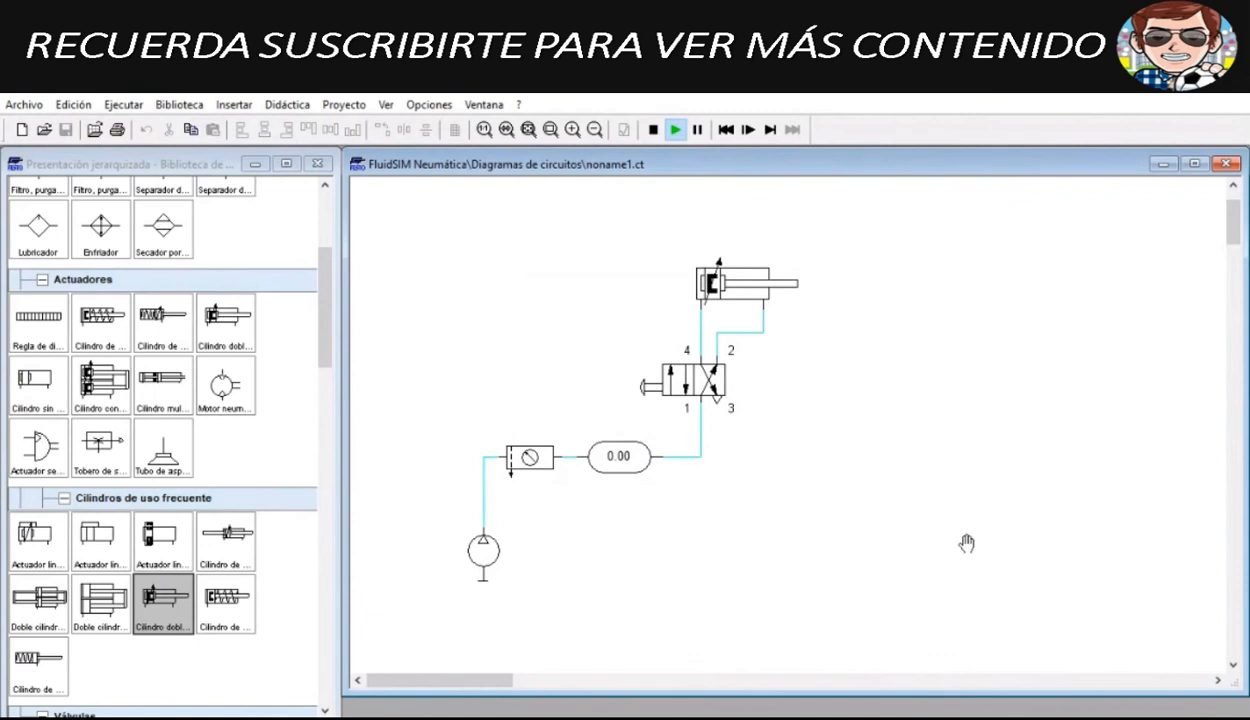
click(653, 129)
Step: Review the settings of the air tank, the maintenance unit and the compressor without changing them
double_click(624, 463)
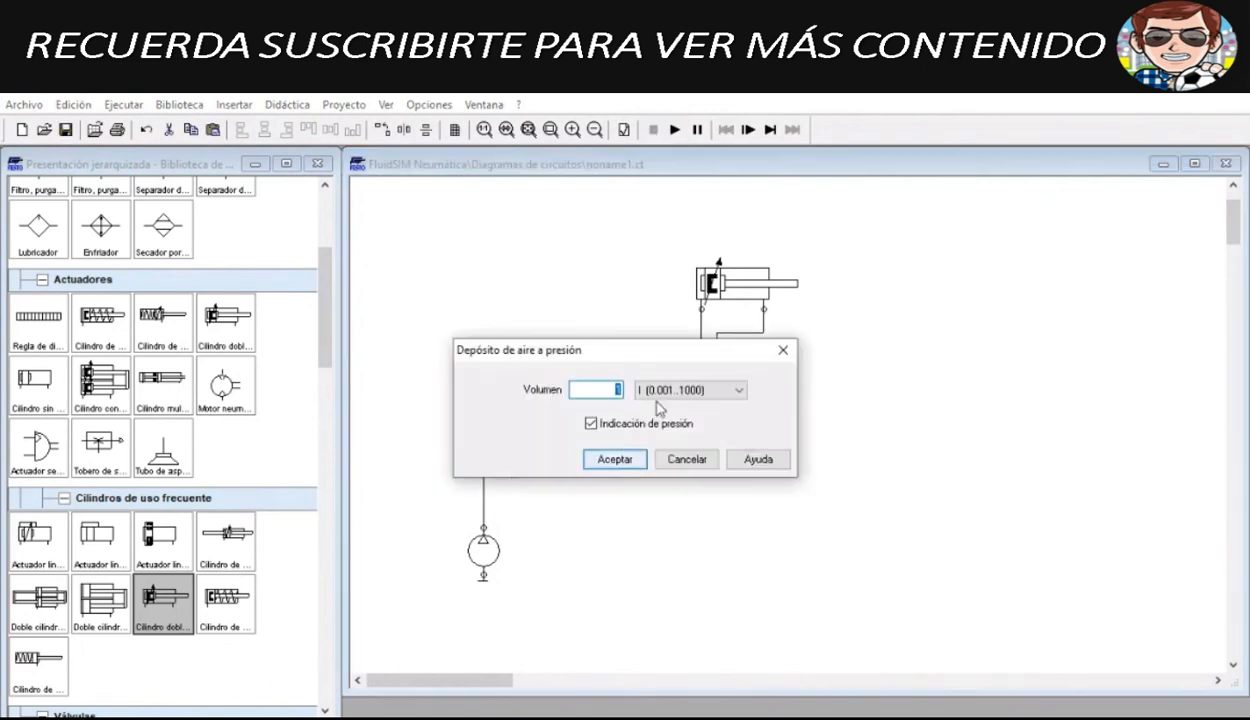
key(Return)
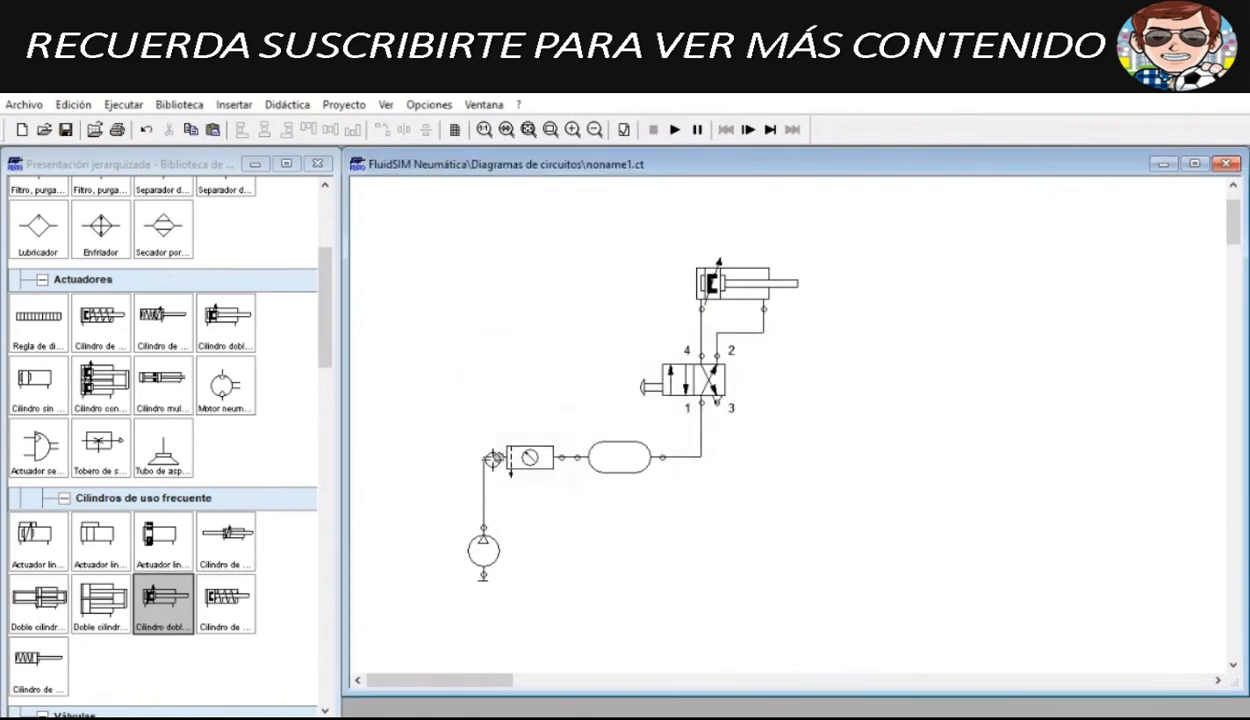
double_click(512, 455)
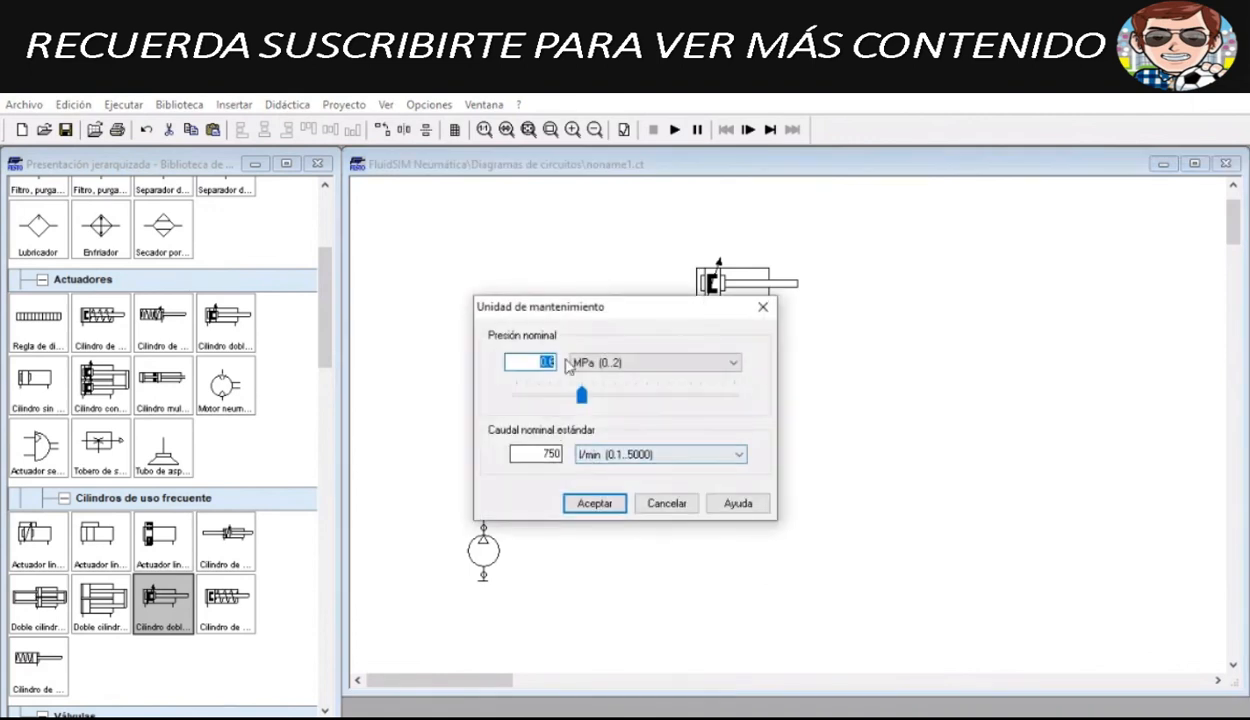
click(763, 306)
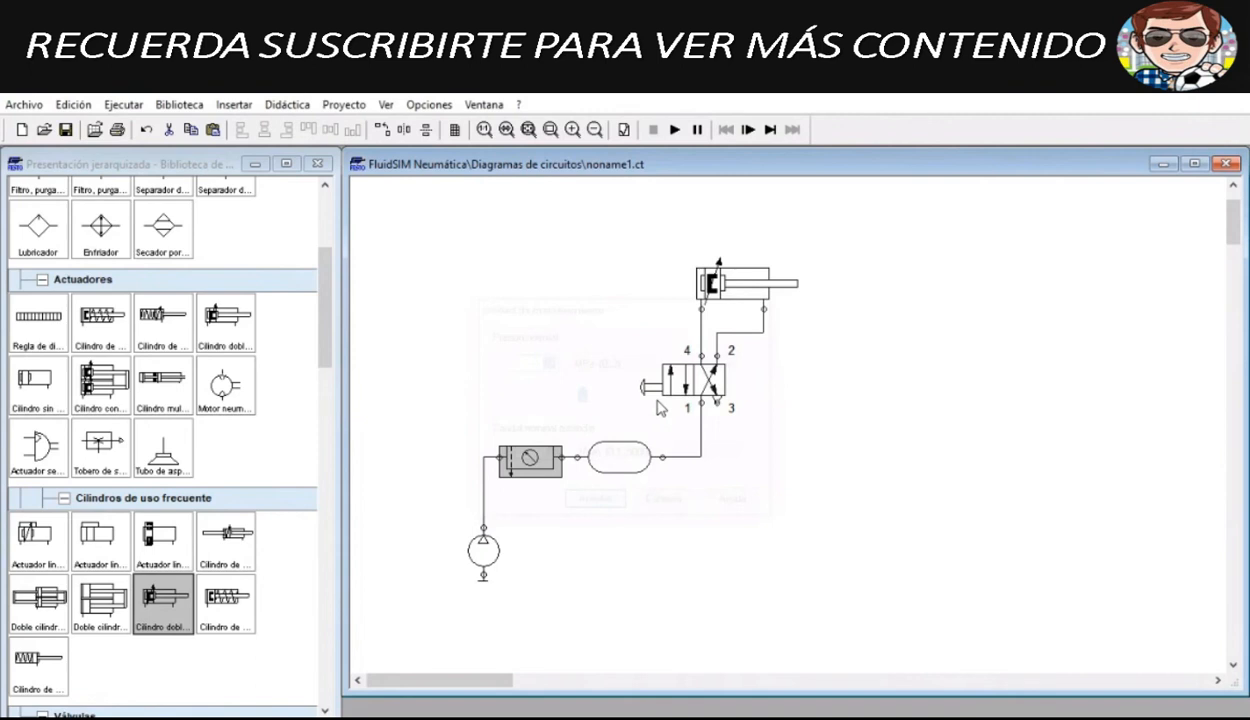
double_click(483, 550)
click(829, 354)
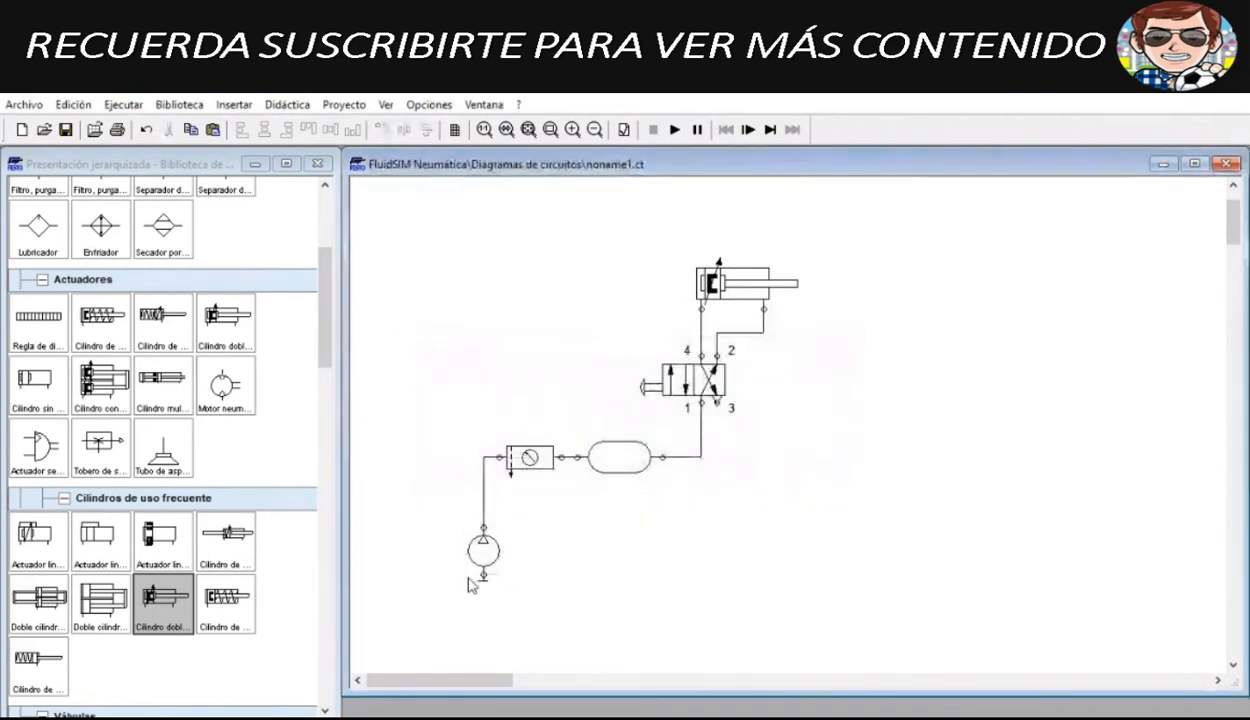
Step: Change the closure of the compressor's lower connection to the stemmed triangle exhaust symbol and test the circuit in simulation
double_click(481, 576)
click(620, 462)
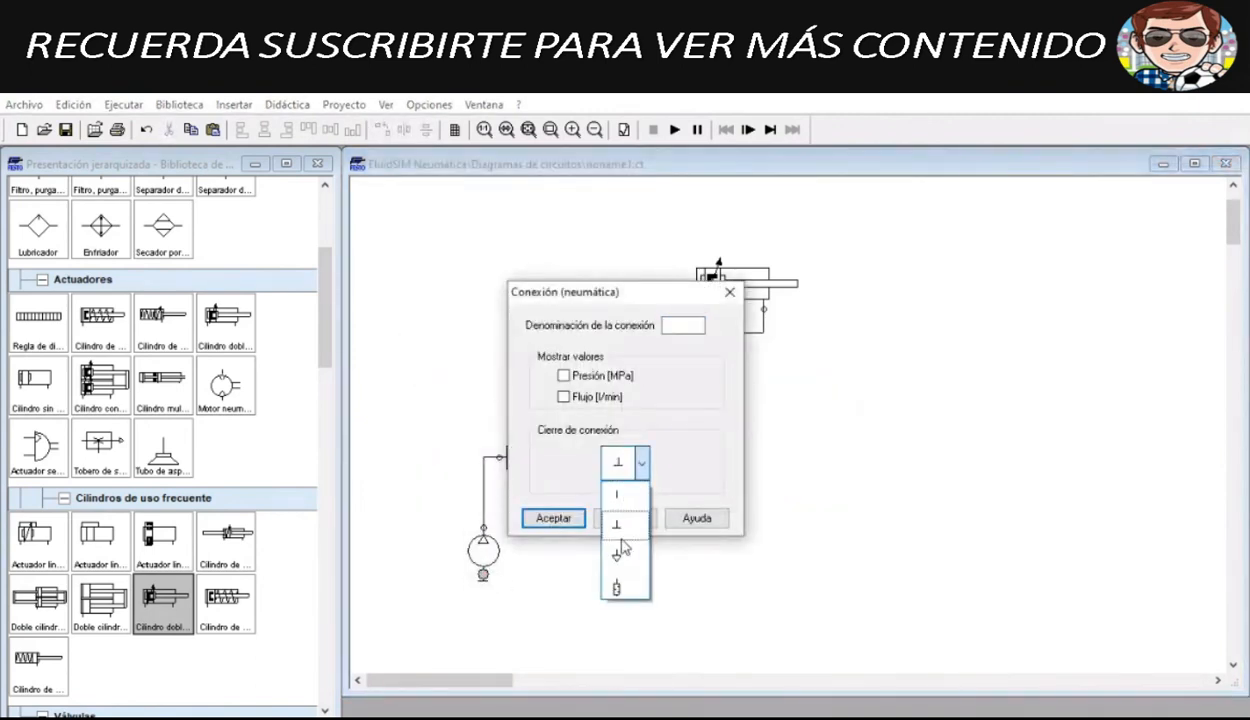
click(618, 555)
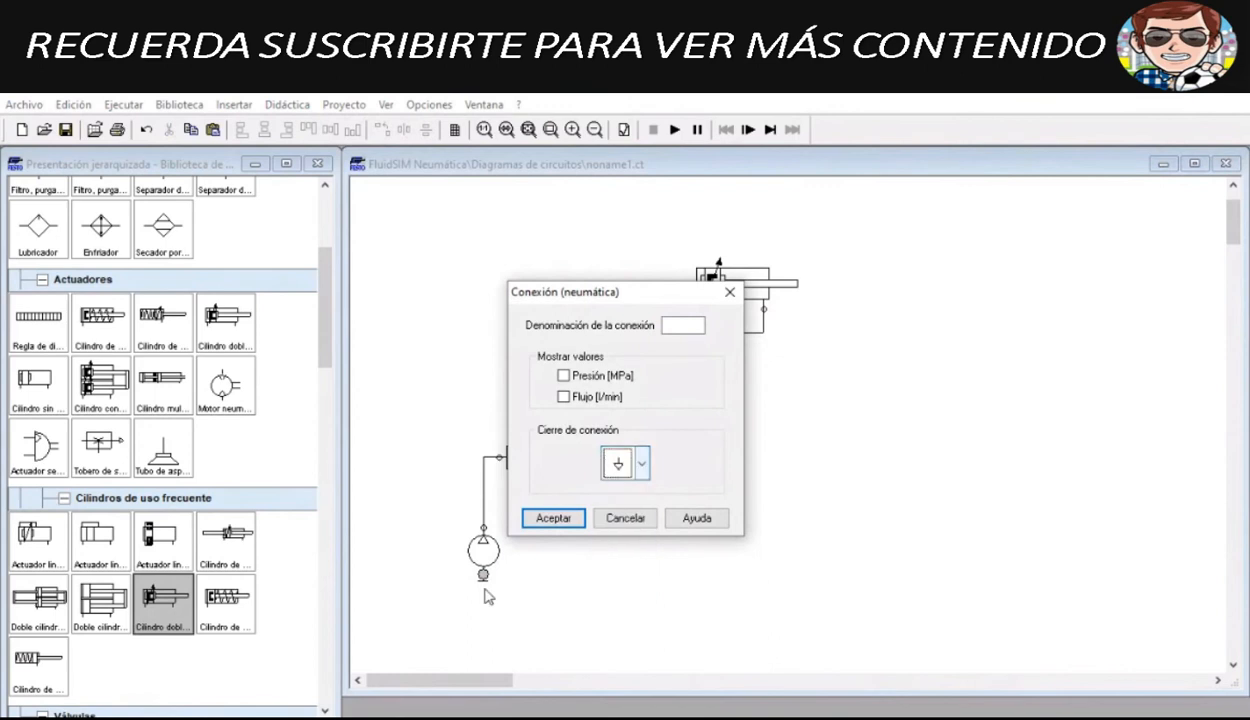
click(553, 518)
click(674, 129)
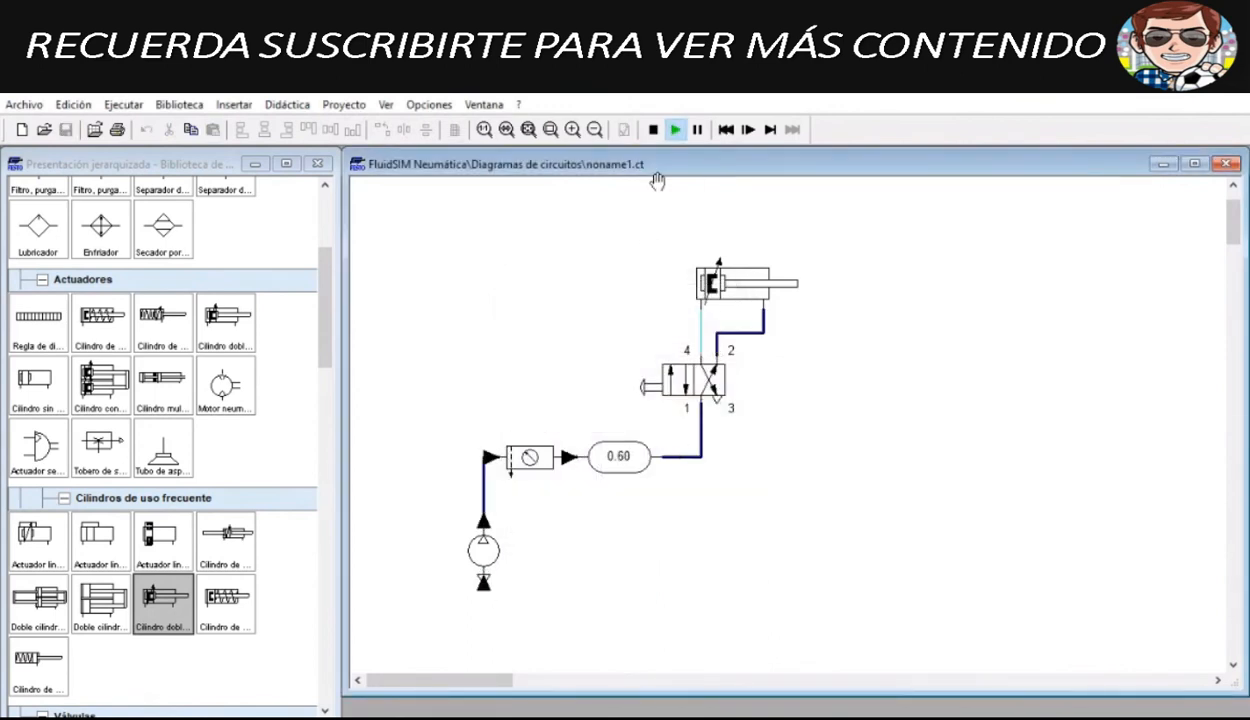
click(653, 129)
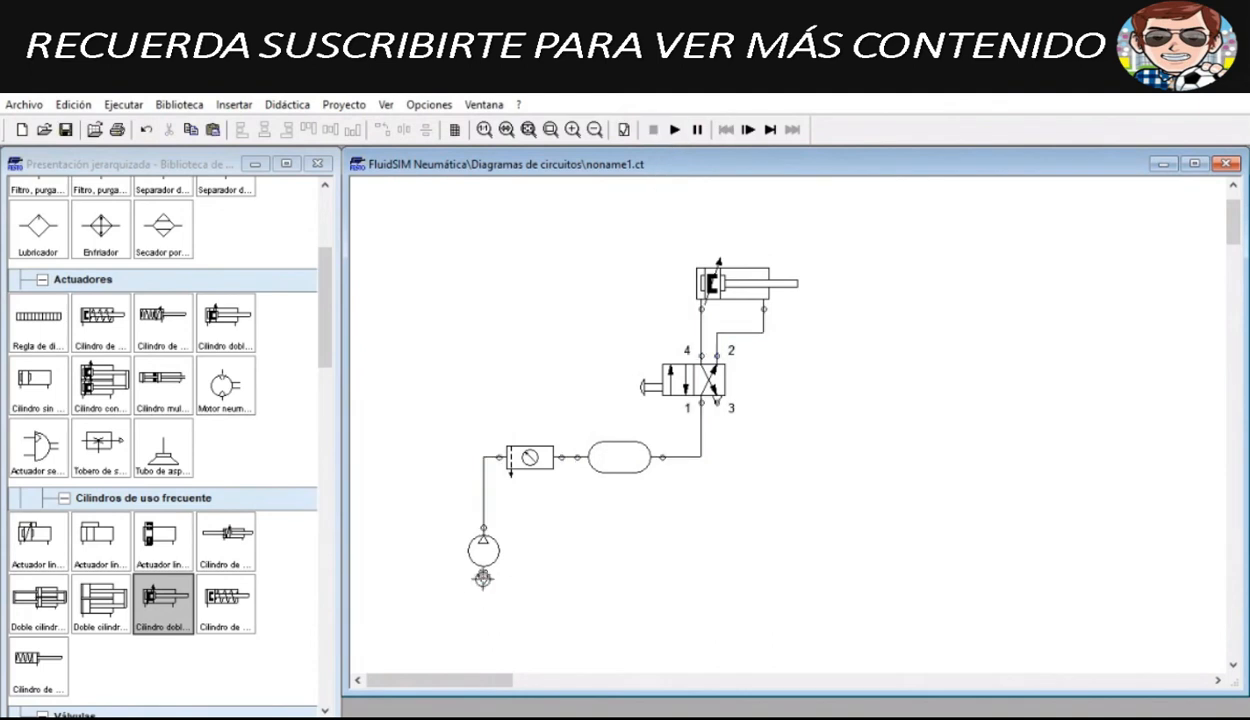
Step: Review the closure options of the compressor's lower connection, keep the triangle exhaust symbol, and restart the simulation
double_click(482, 576)
click(625, 462)
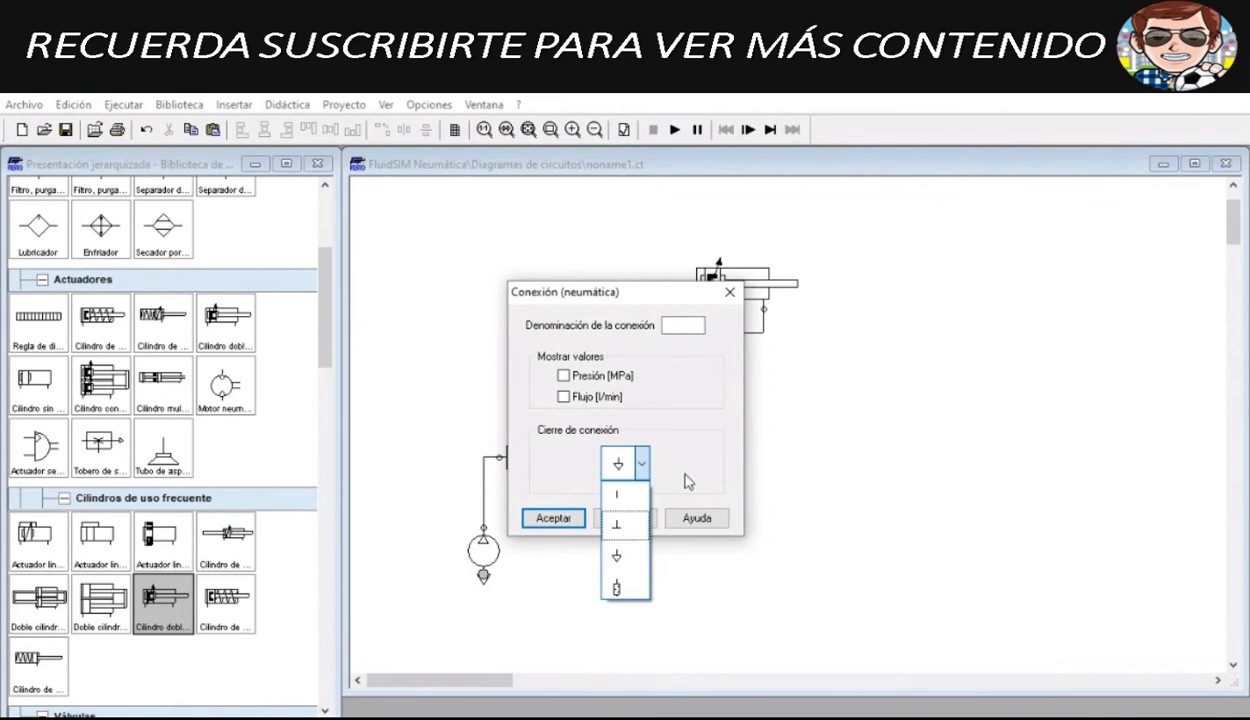
click(768, 421)
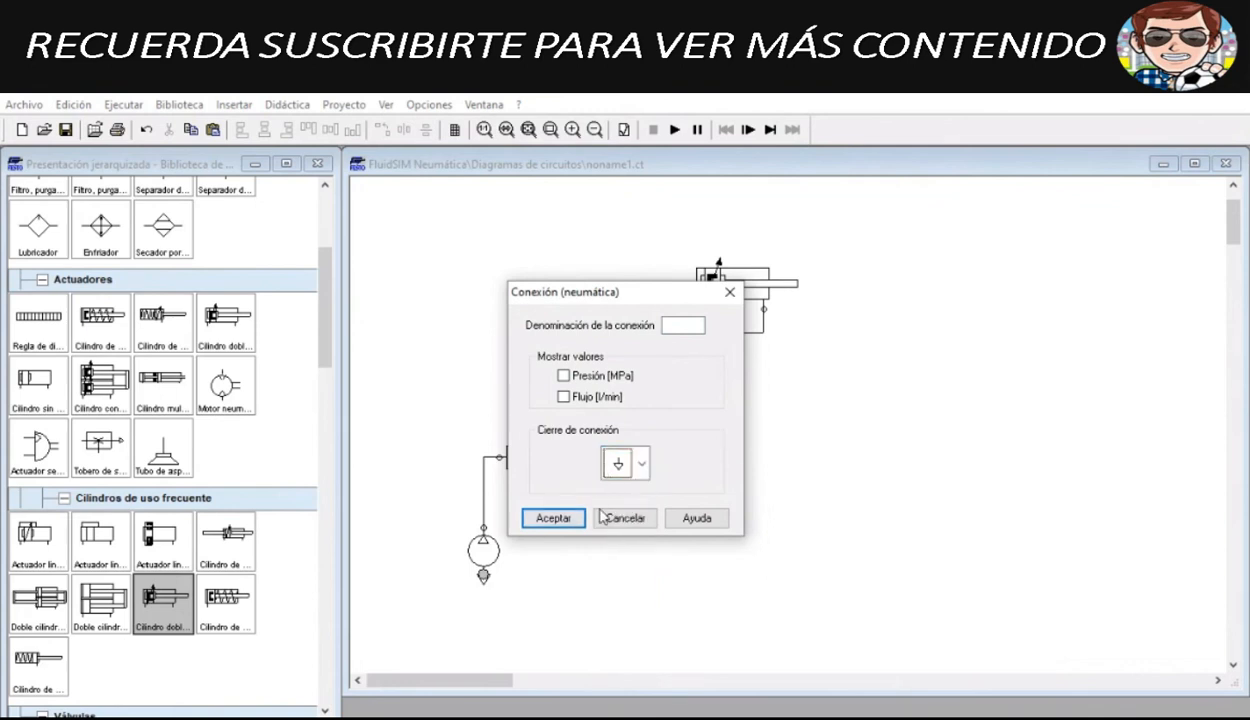
click(562, 518)
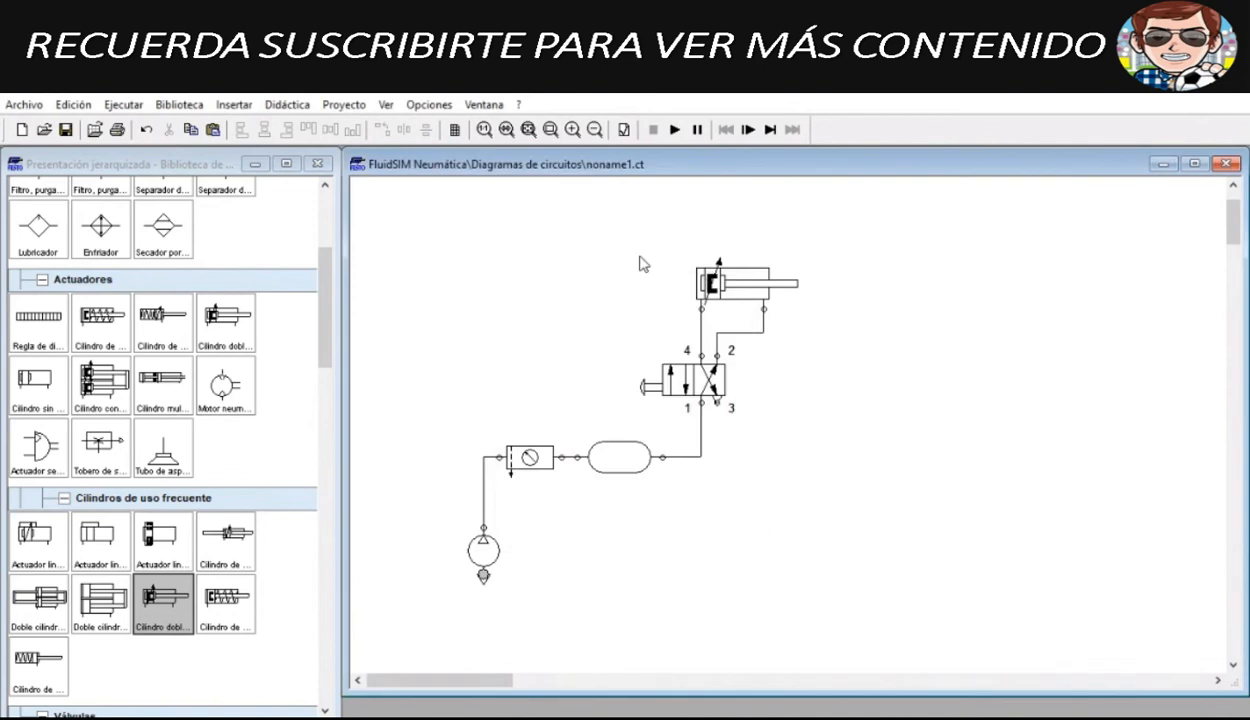
click(675, 129)
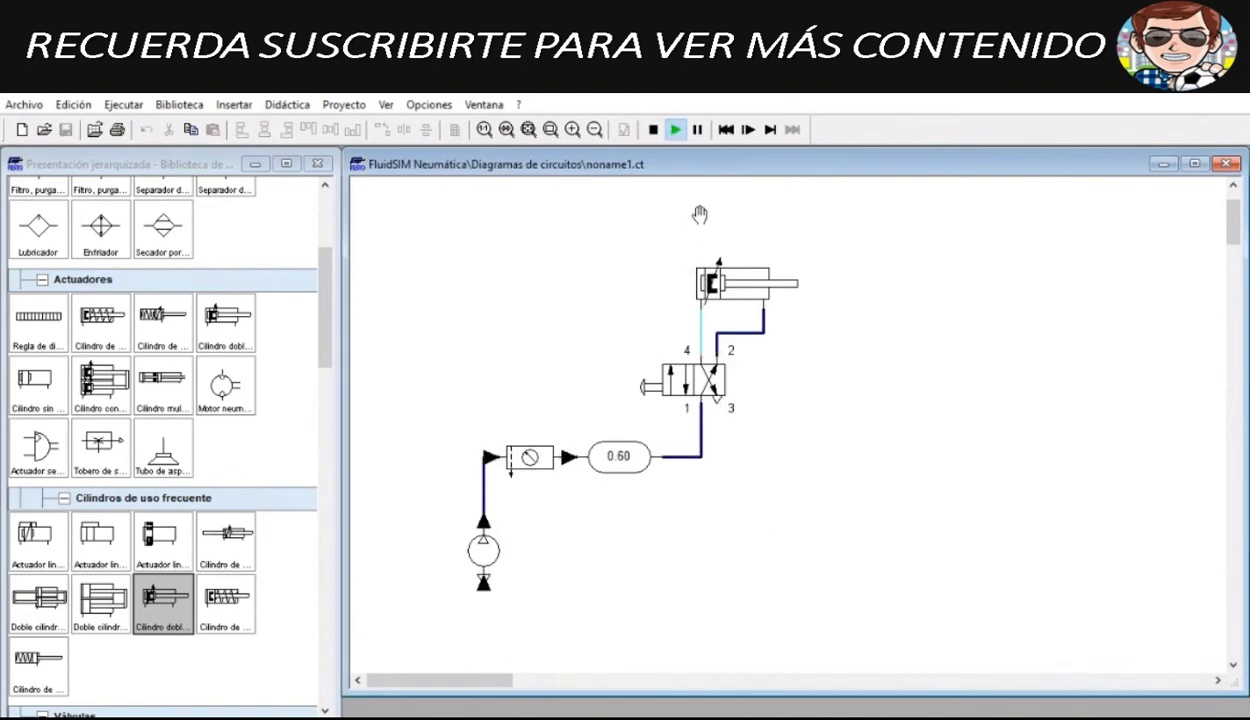
Step: Rerun the circuit simulation several times to observe the flow from the compressor through the tank to the cylinder, and stop it
click(653, 129)
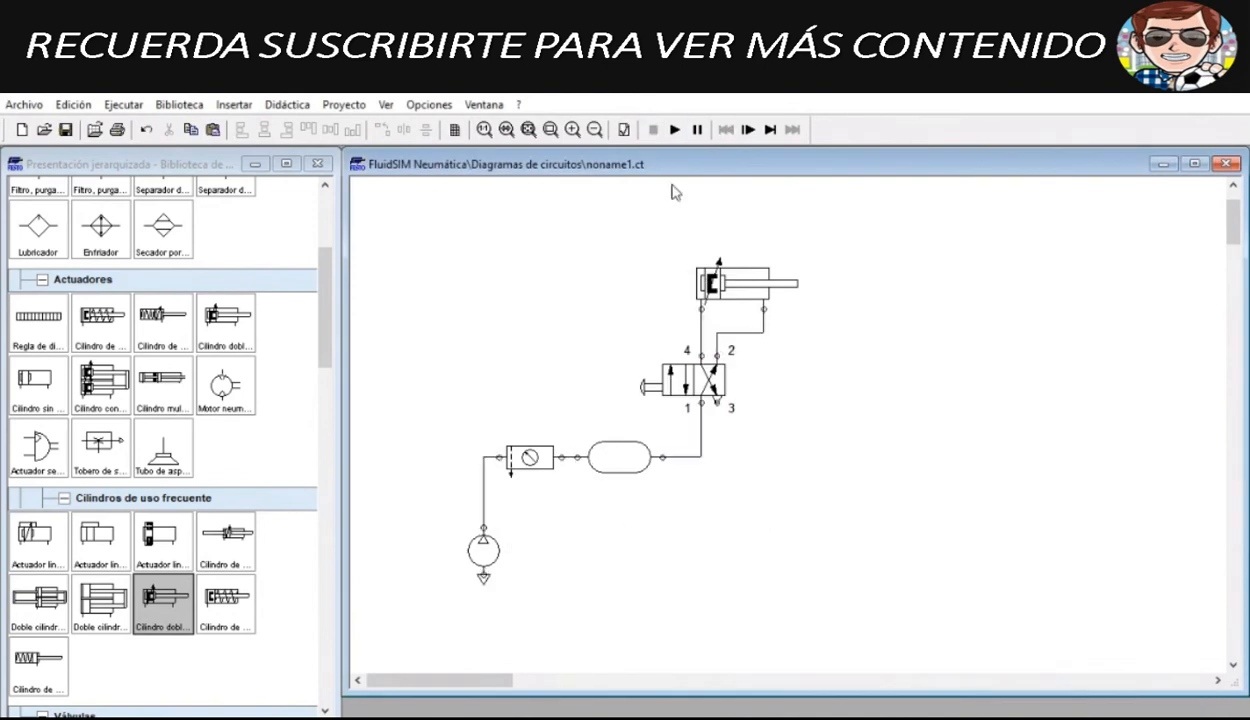
click(675, 130)
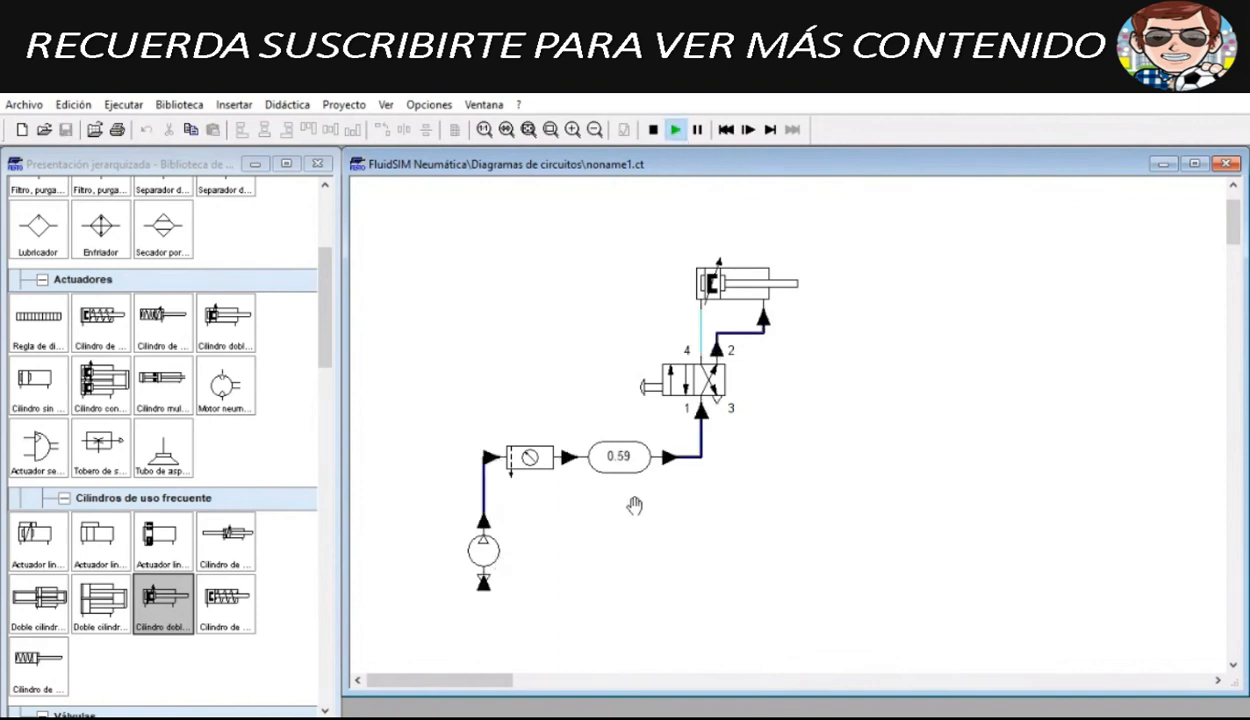
click(653, 130)
click(675, 130)
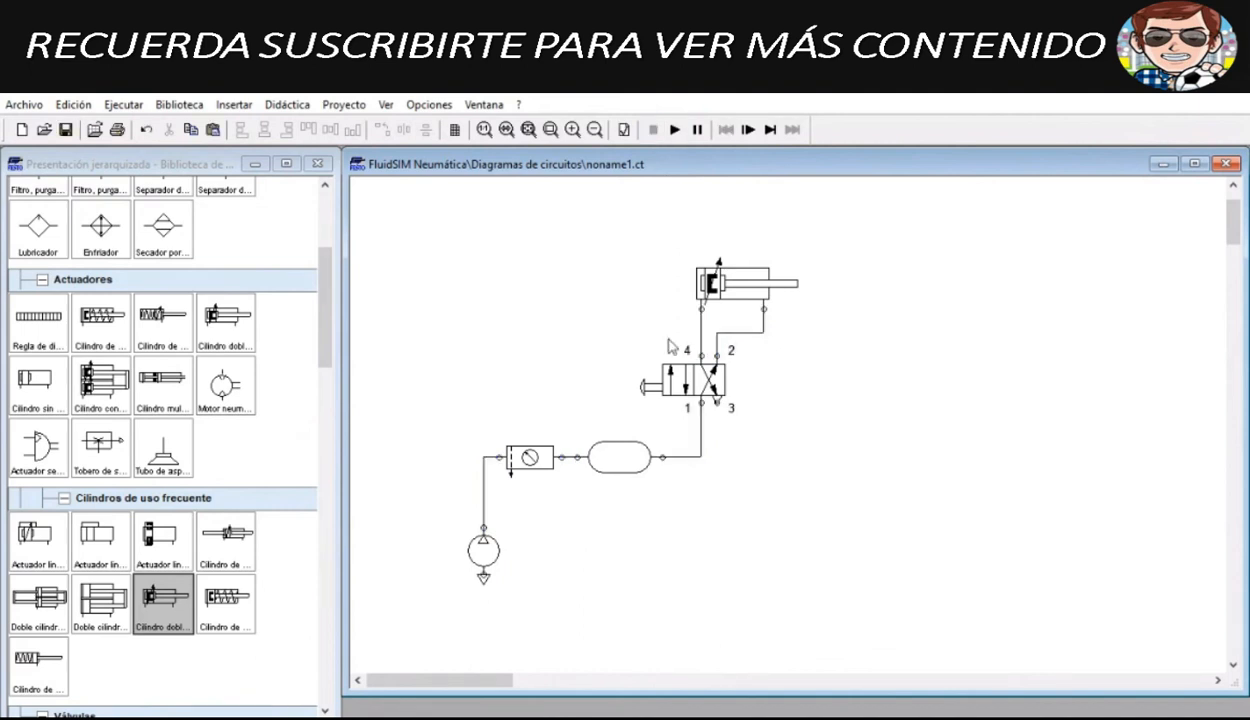
click(674, 130)
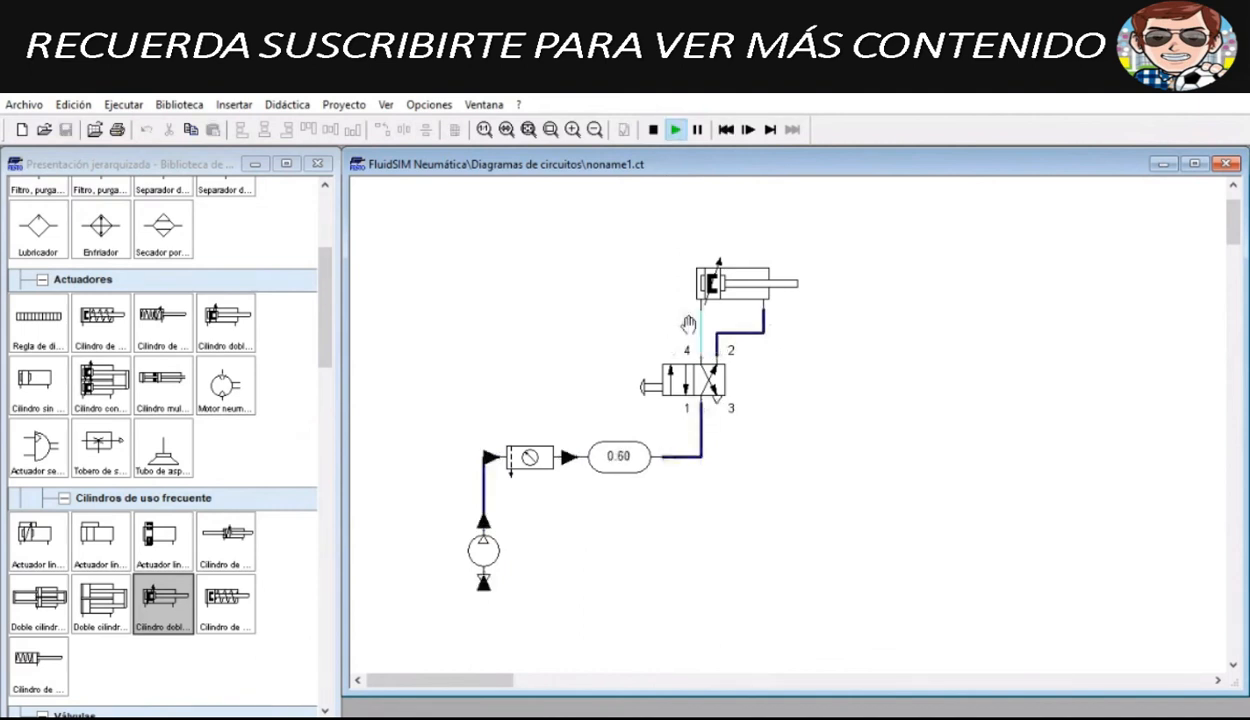
click(655, 132)
Step: Review the settings of the two-connection air tank and the compressor without changing them, and run the simulation again
click(615, 458)
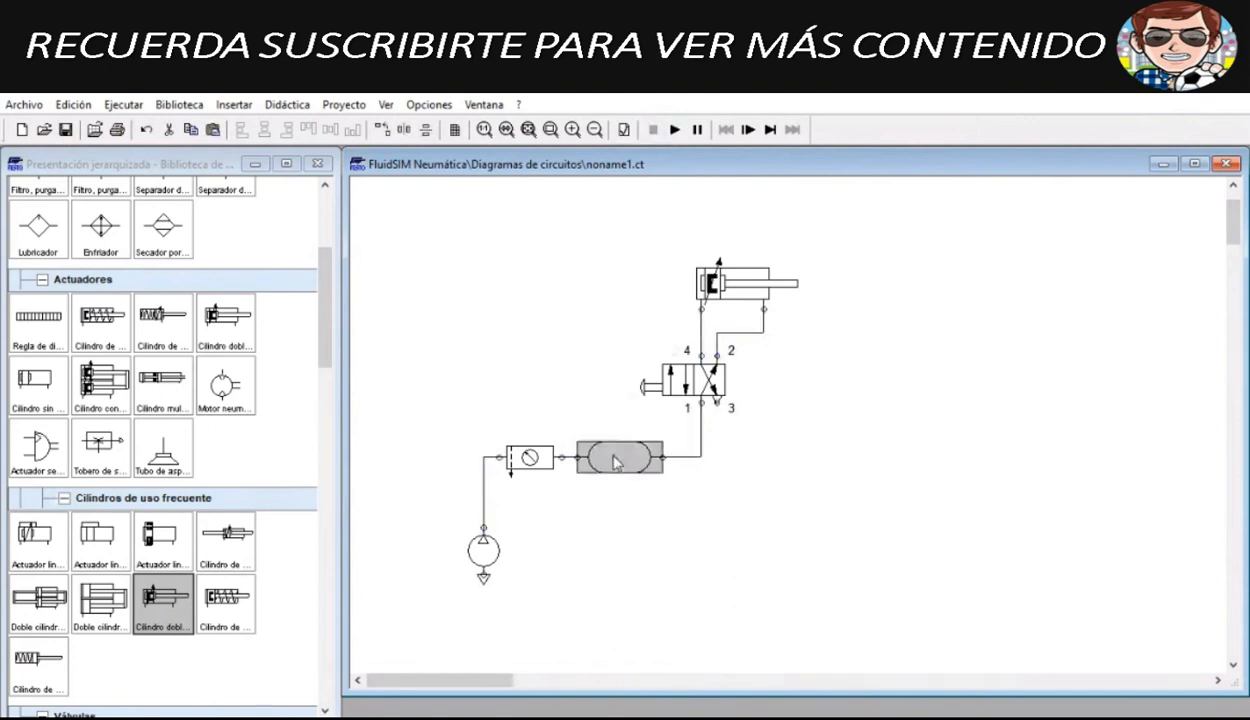
double_click(615, 460)
click(786, 358)
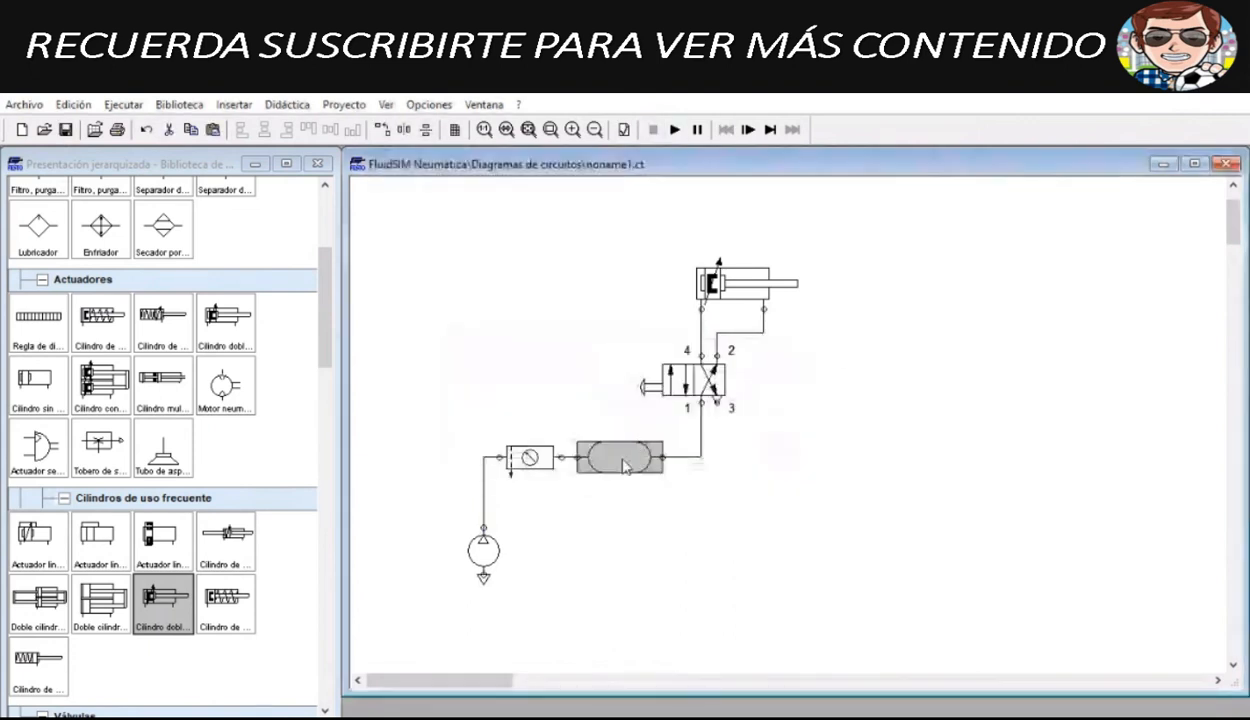
double_click(615, 455)
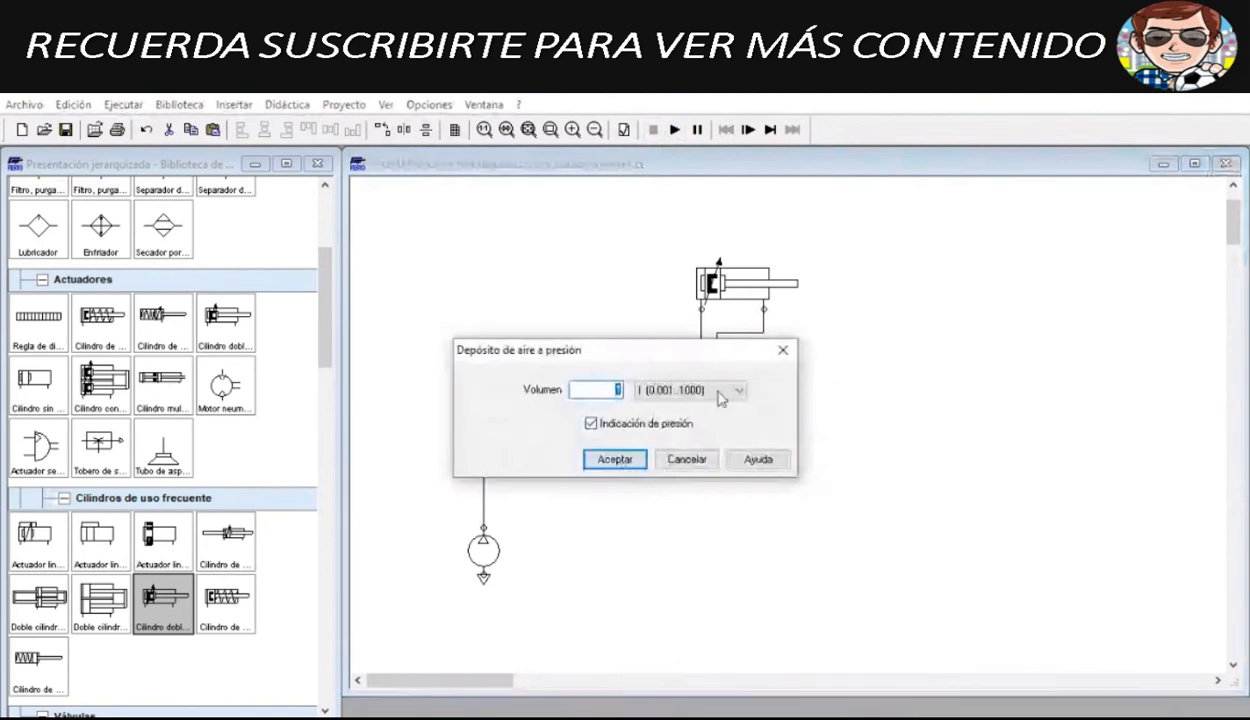
click(783, 350)
click(482, 558)
double_click(482, 558)
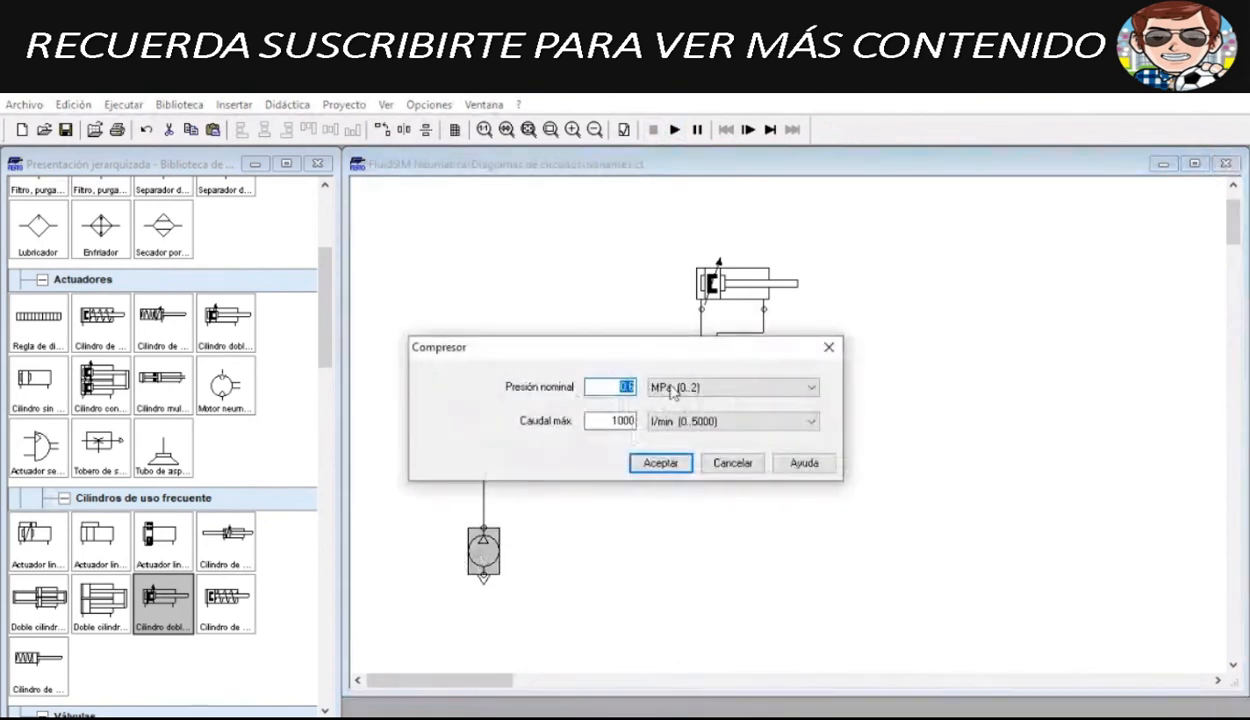
click(691, 465)
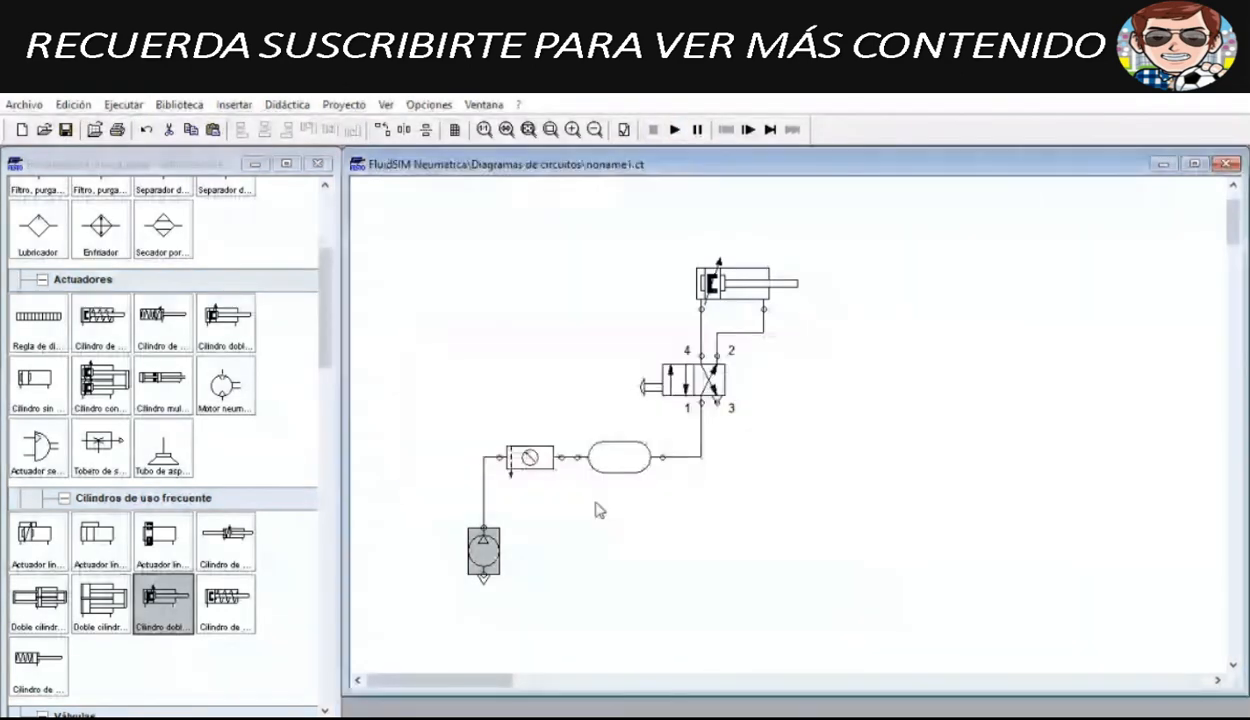
mouse_move(640, 466)
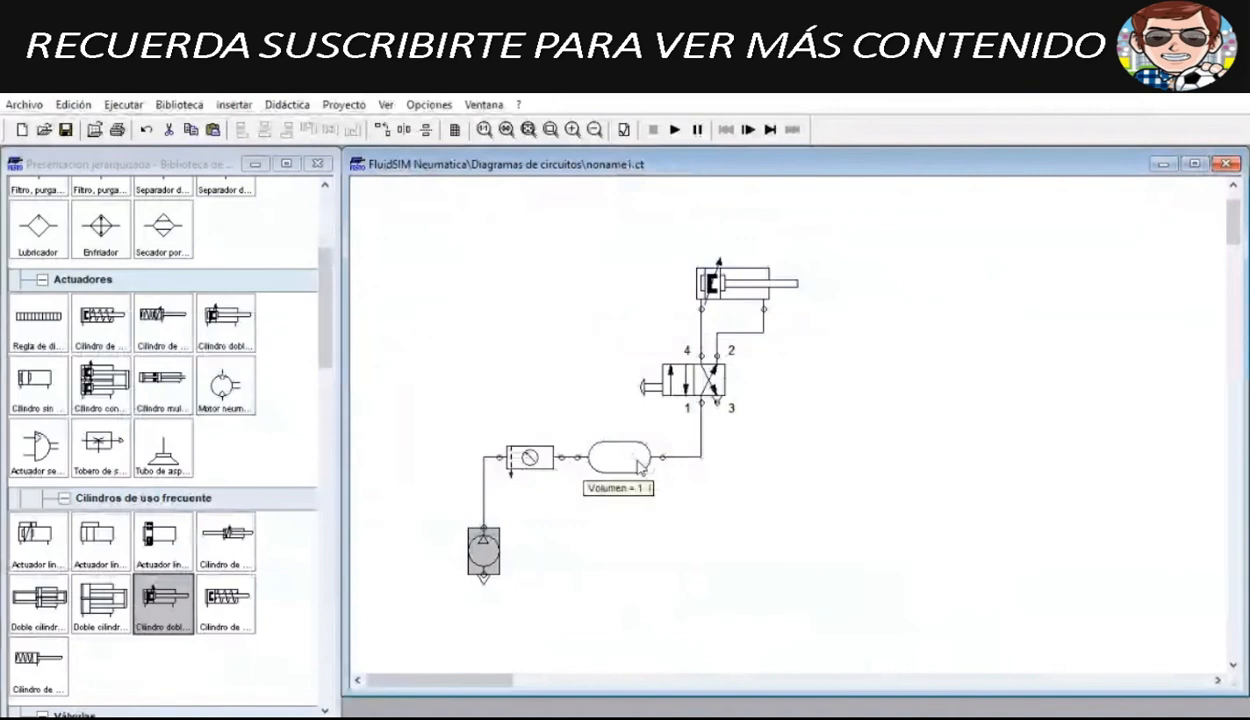
click(675, 131)
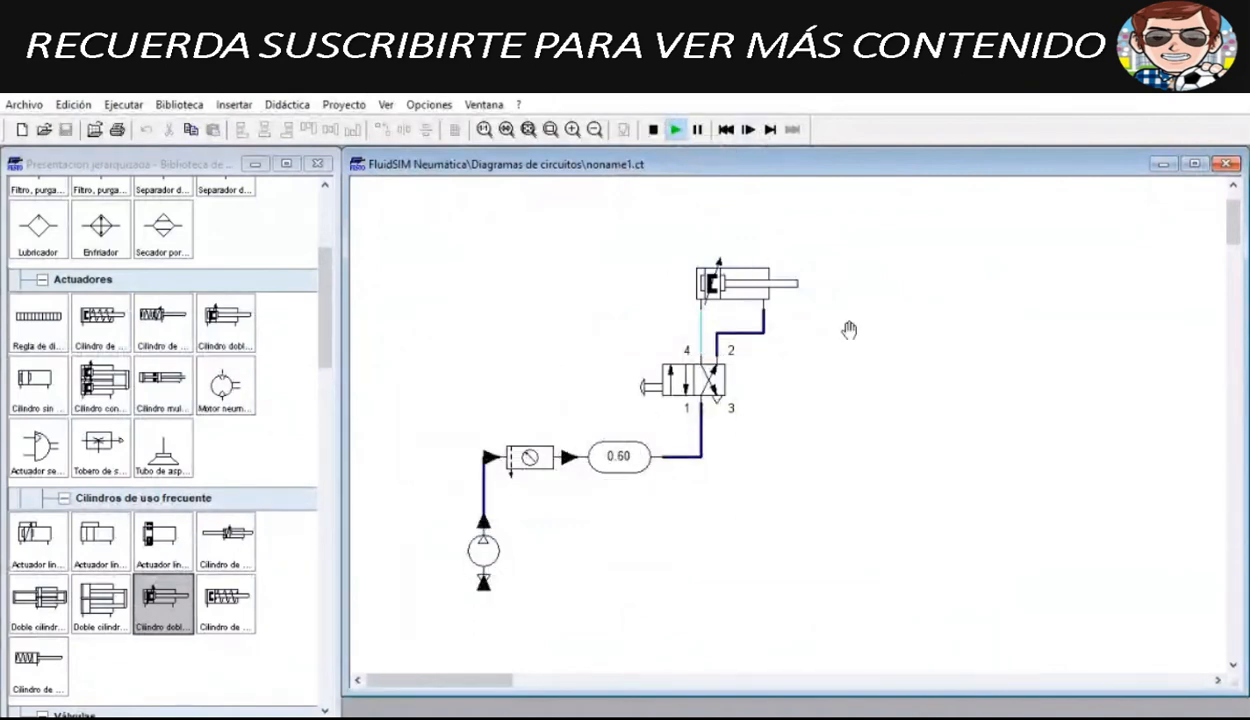
click(653, 129)
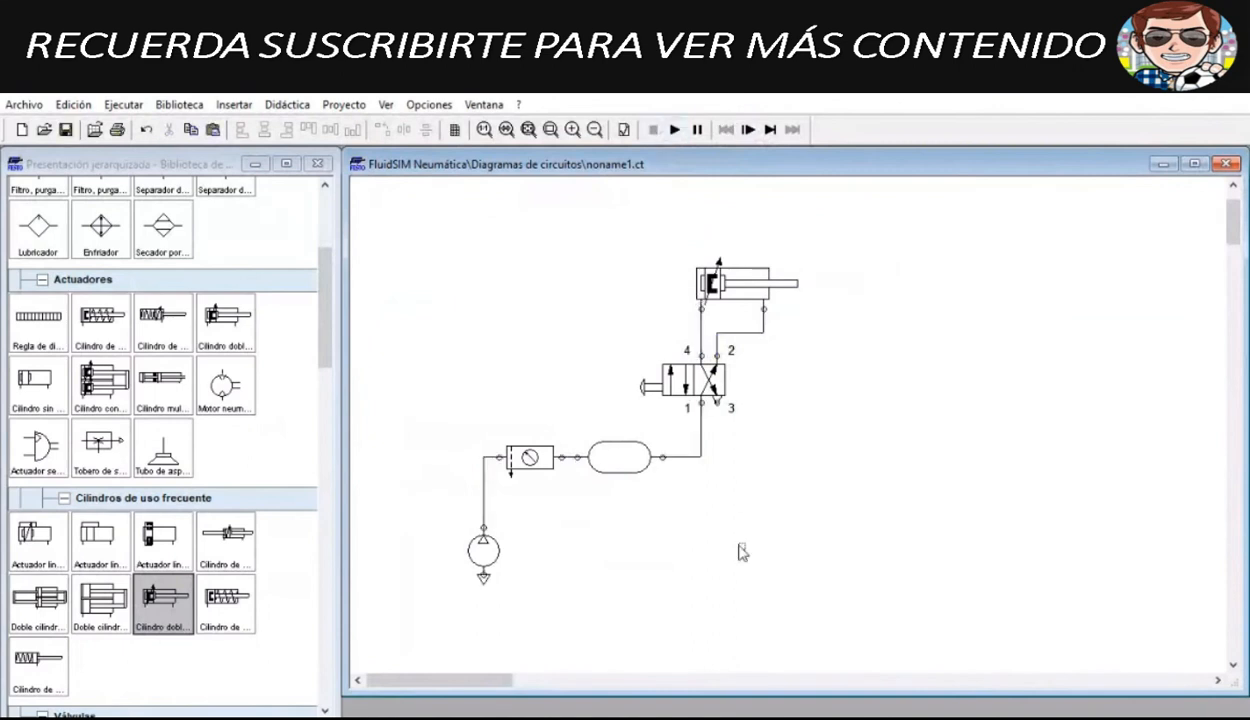
Step: Replace the two-connection air tank with the single-connection one, joined by a T-junction to the line from the maintenance unit to valve port 1
click(605, 451)
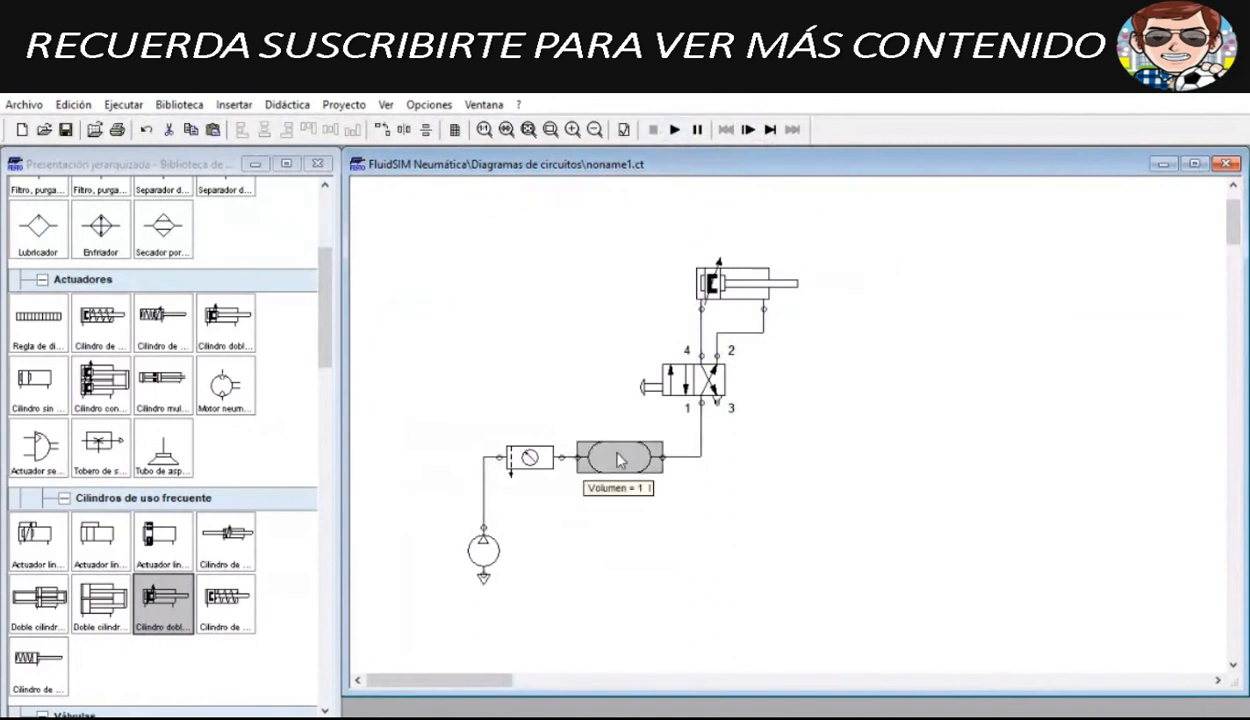
key(Delete)
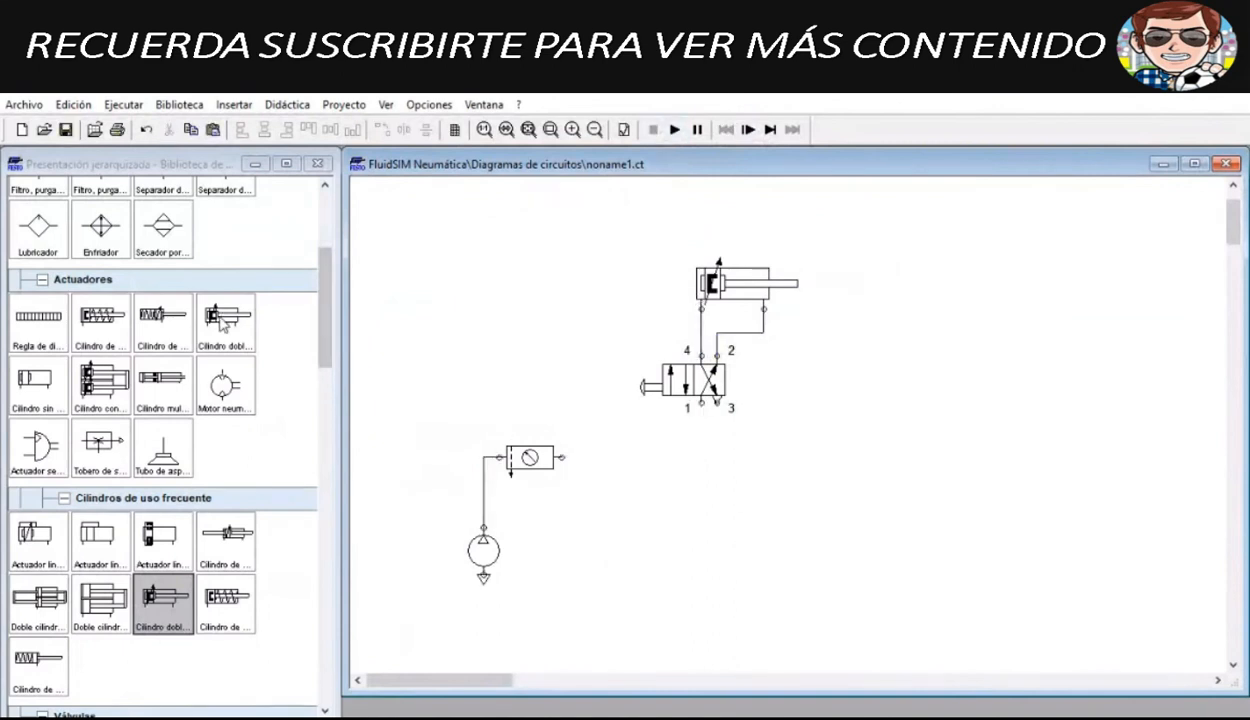
scroll(224, 320, up, 2)
scroll(224, 320, up, 2)
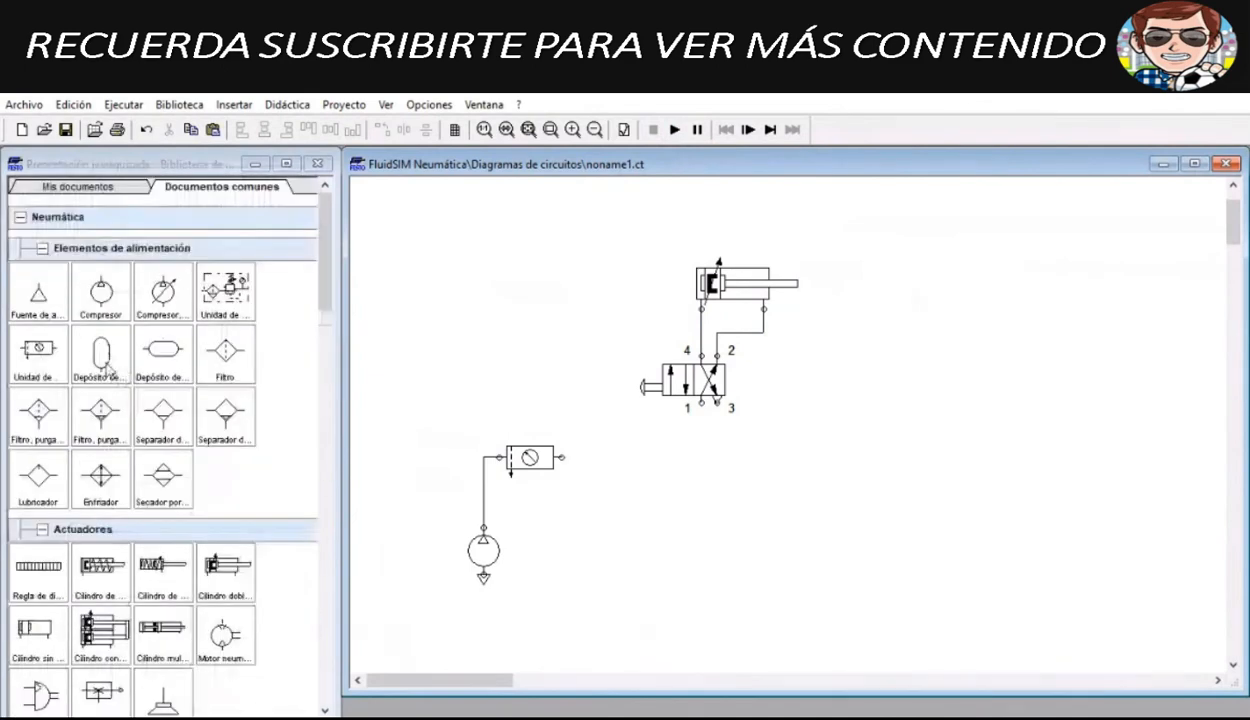
drag(100, 352, 580, 380)
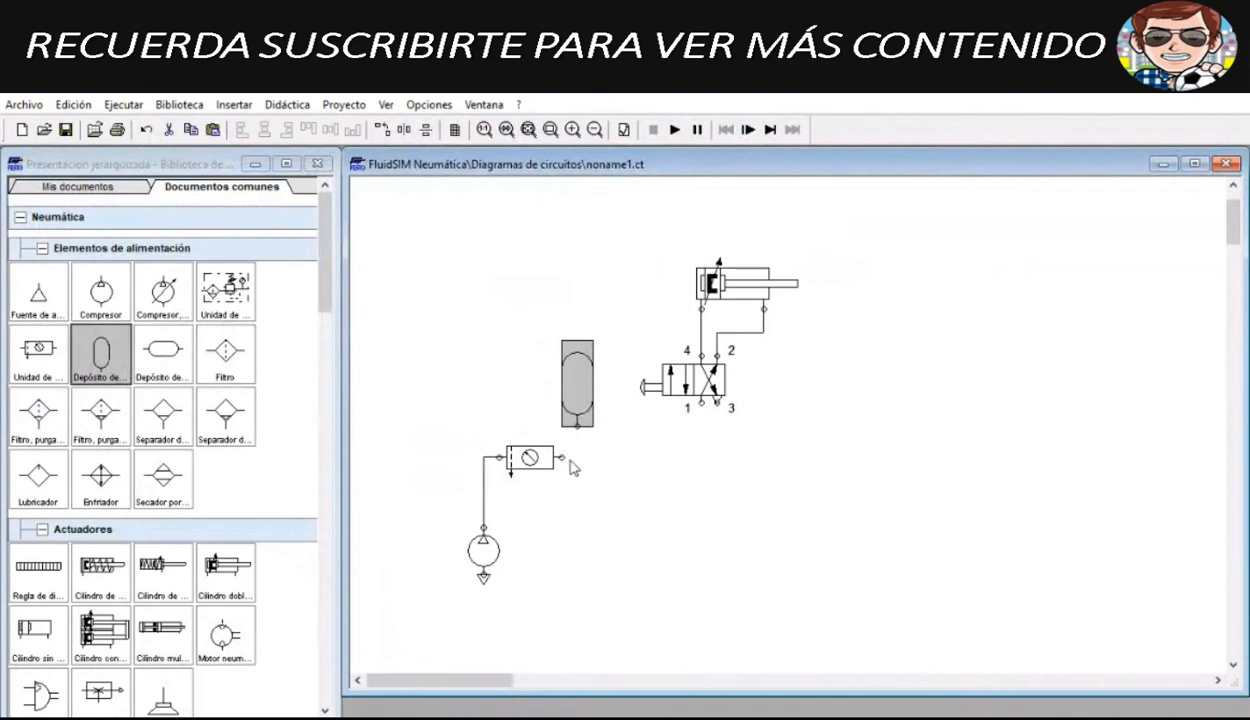
drag(561, 457, 580, 427)
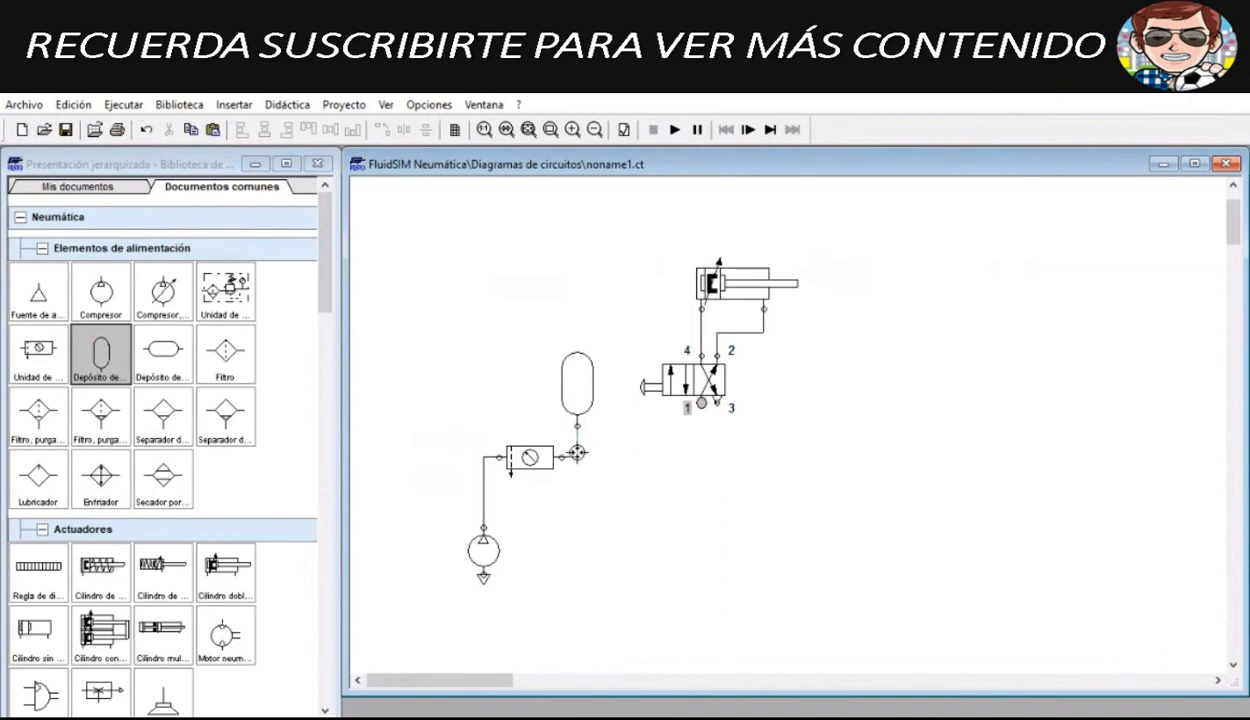
drag(577, 453, 577, 458)
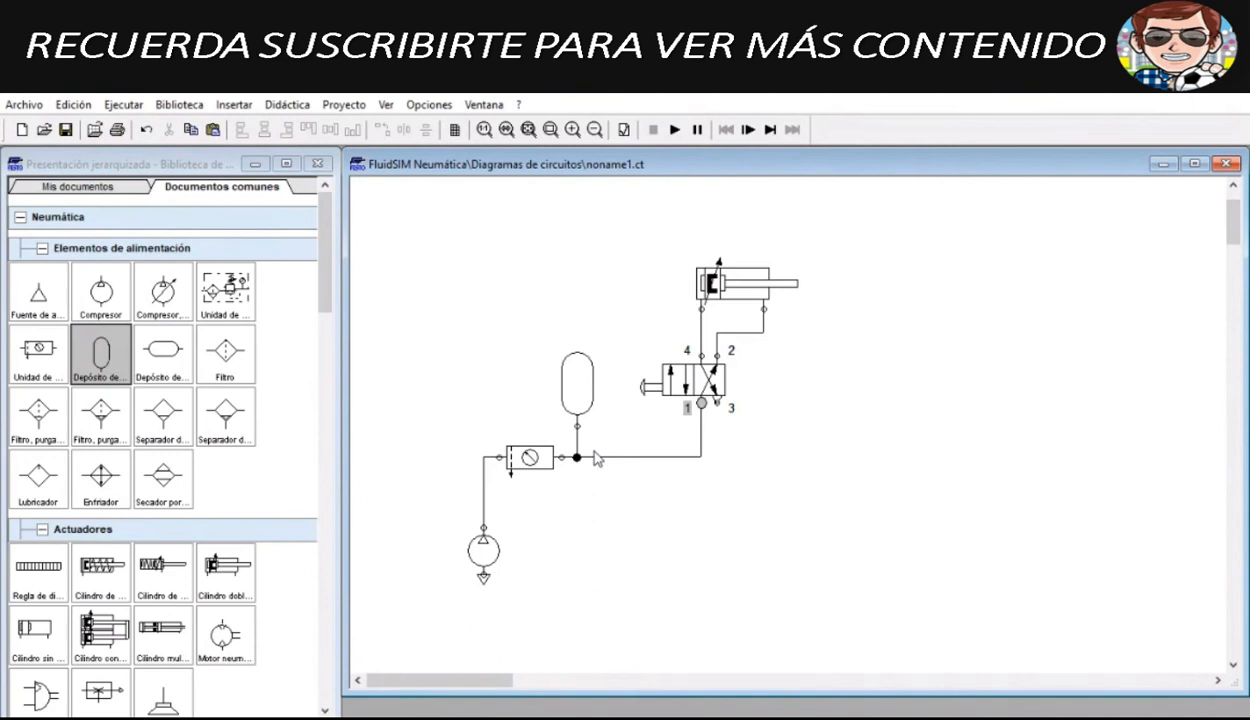
Step: Review the compressor's nominal pressure and maximum flow settings without changing them
double_click(486, 555)
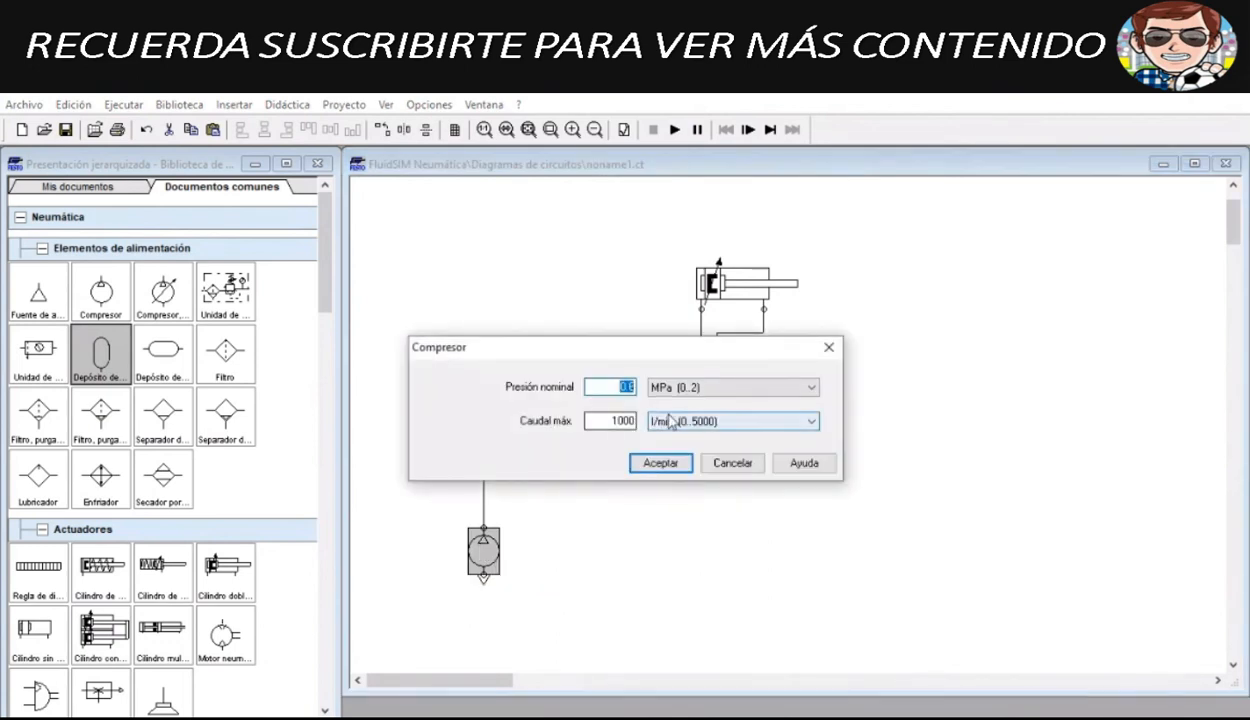
click(829, 348)
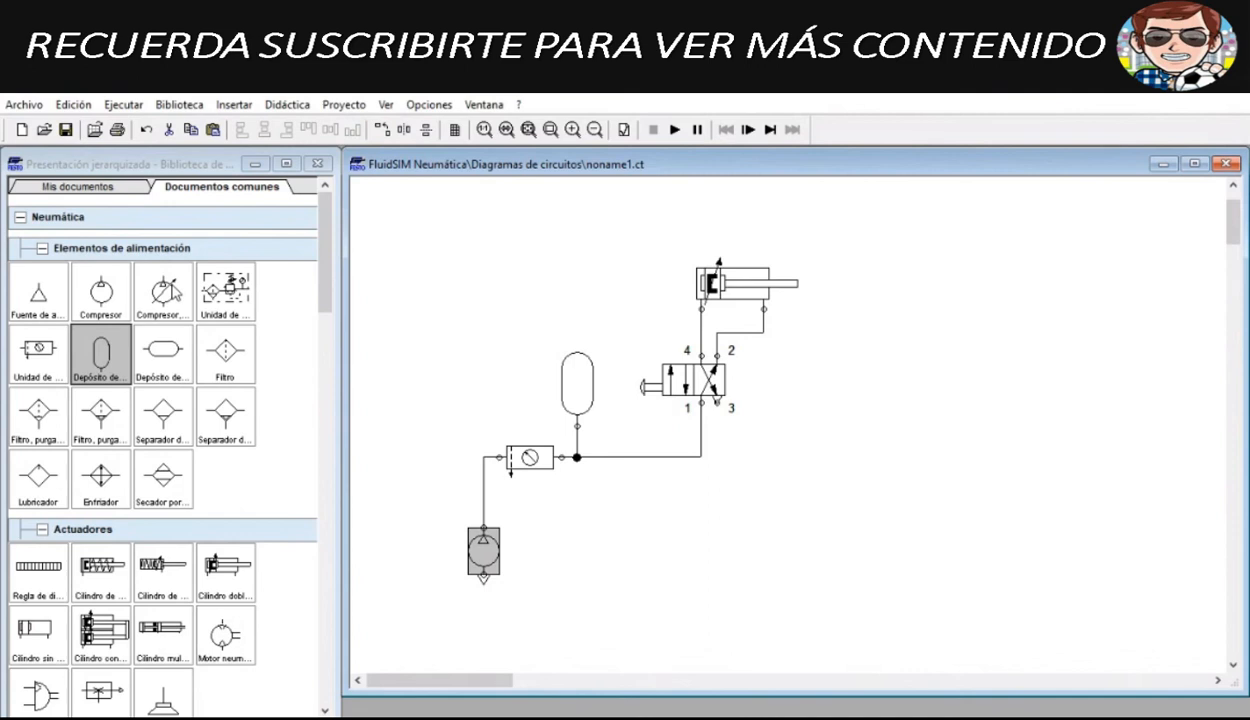
Step: Try out the adjustable compressor from the library below the supply line and remove it
click(172, 290)
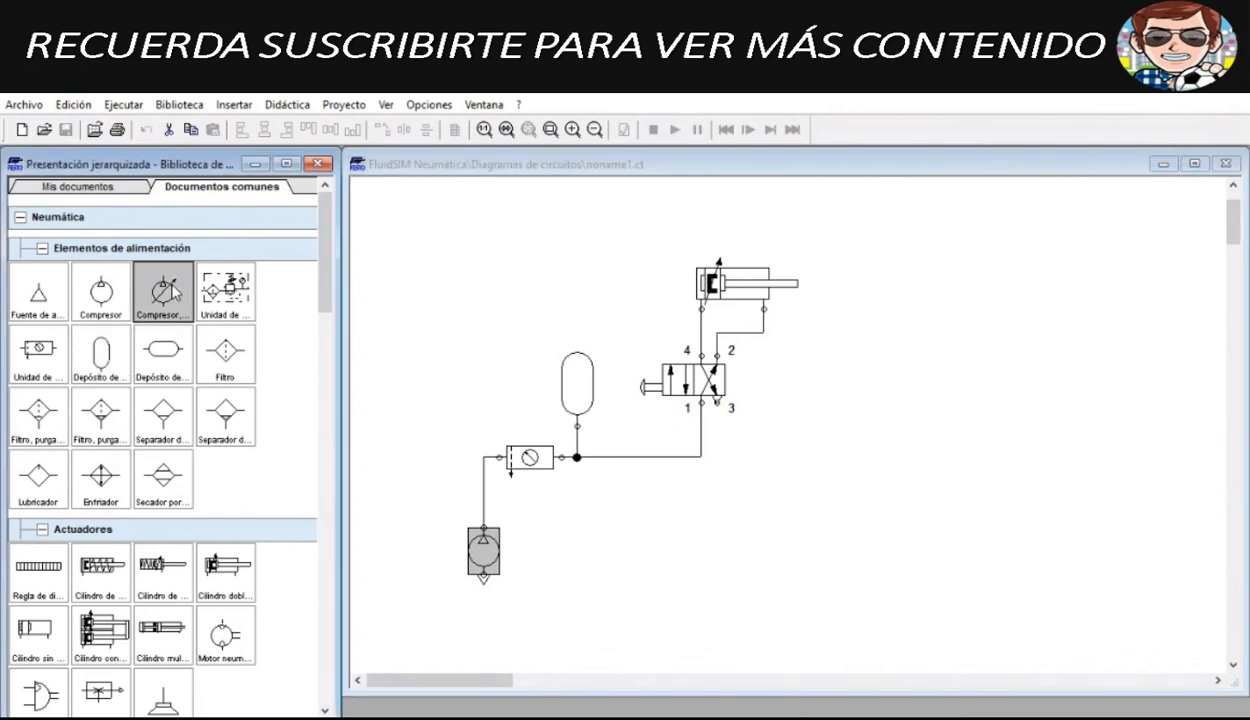
drag(172, 290, 577, 535)
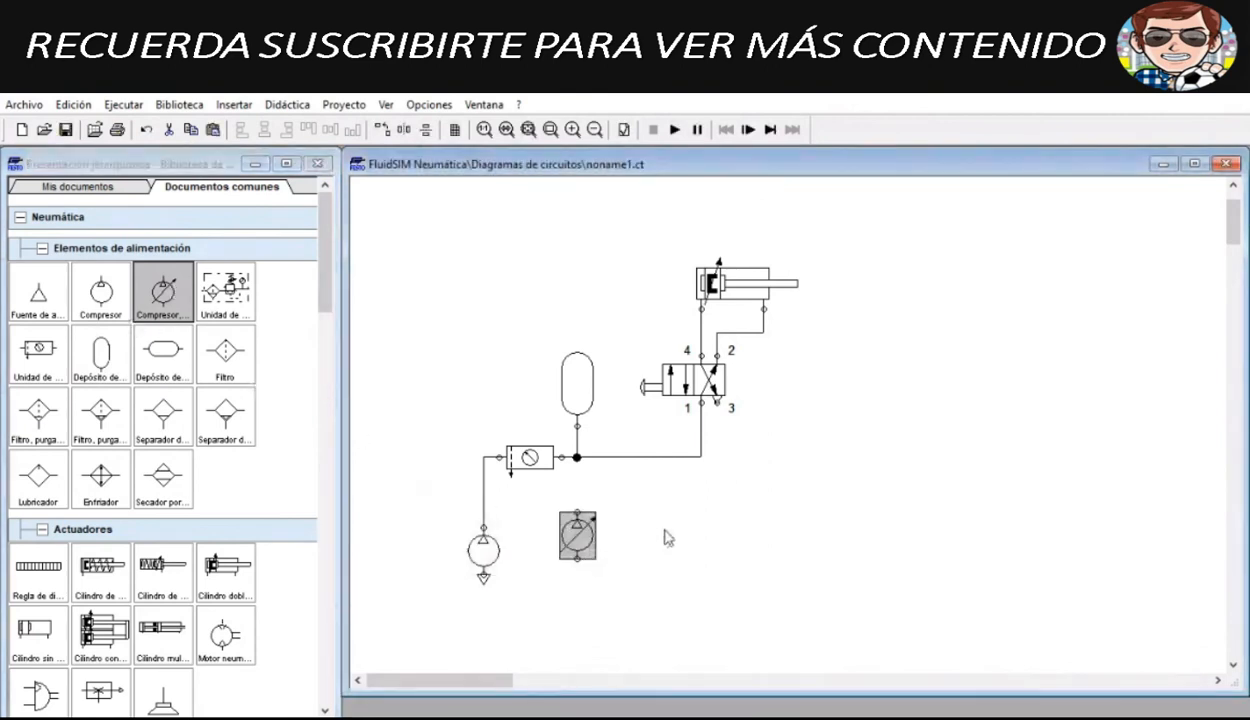
key(Delete)
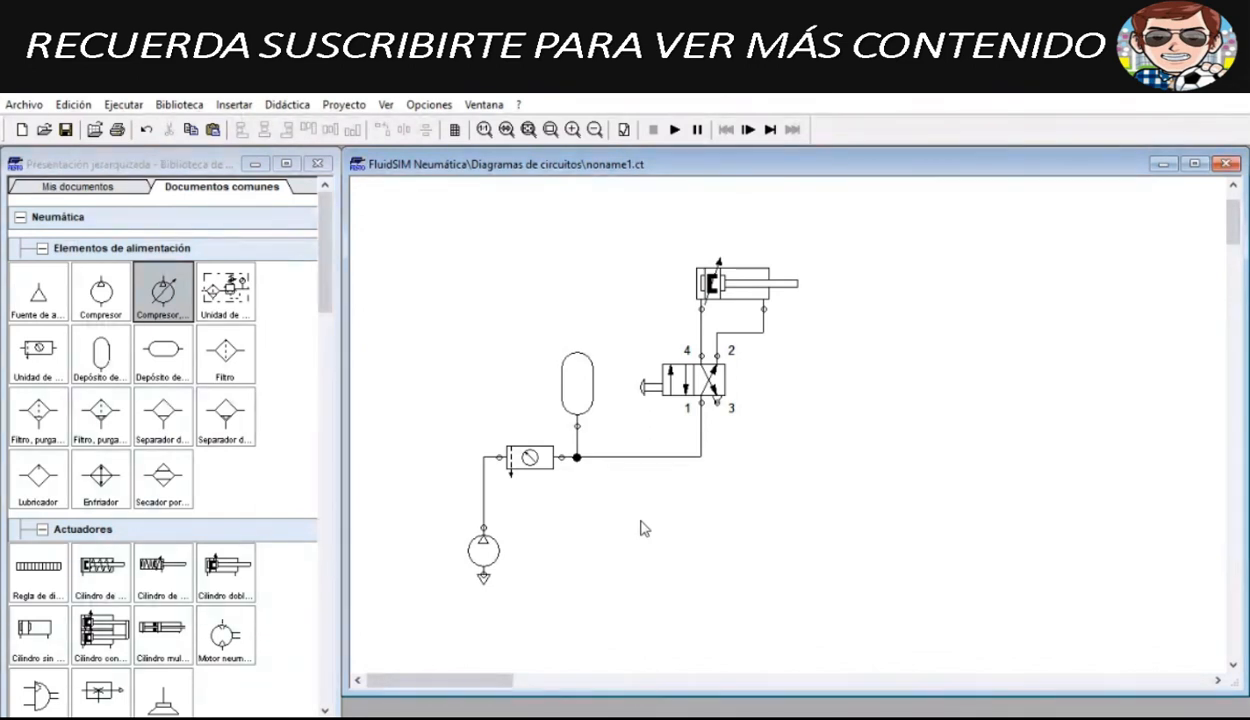
Step: Simulate the circuit with the single-connection air tank and check the compressor's settings while it runs
click(675, 129)
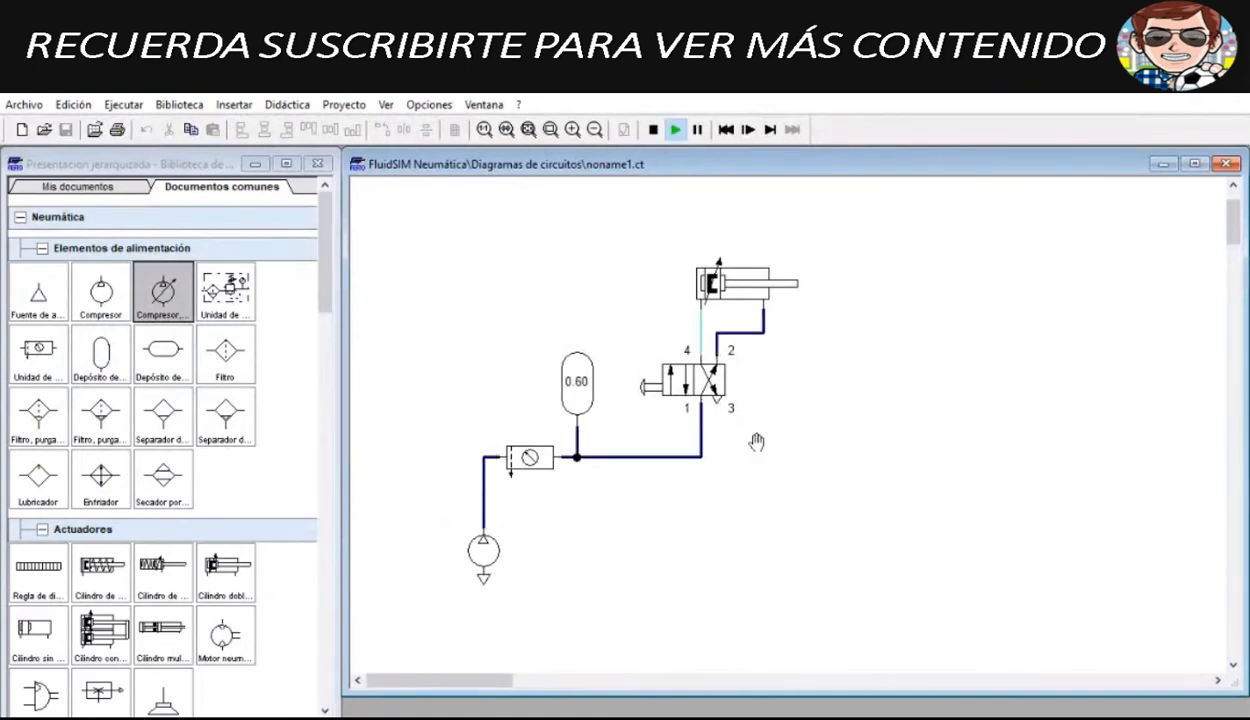
click(654, 130)
click(675, 129)
double_click(483, 558)
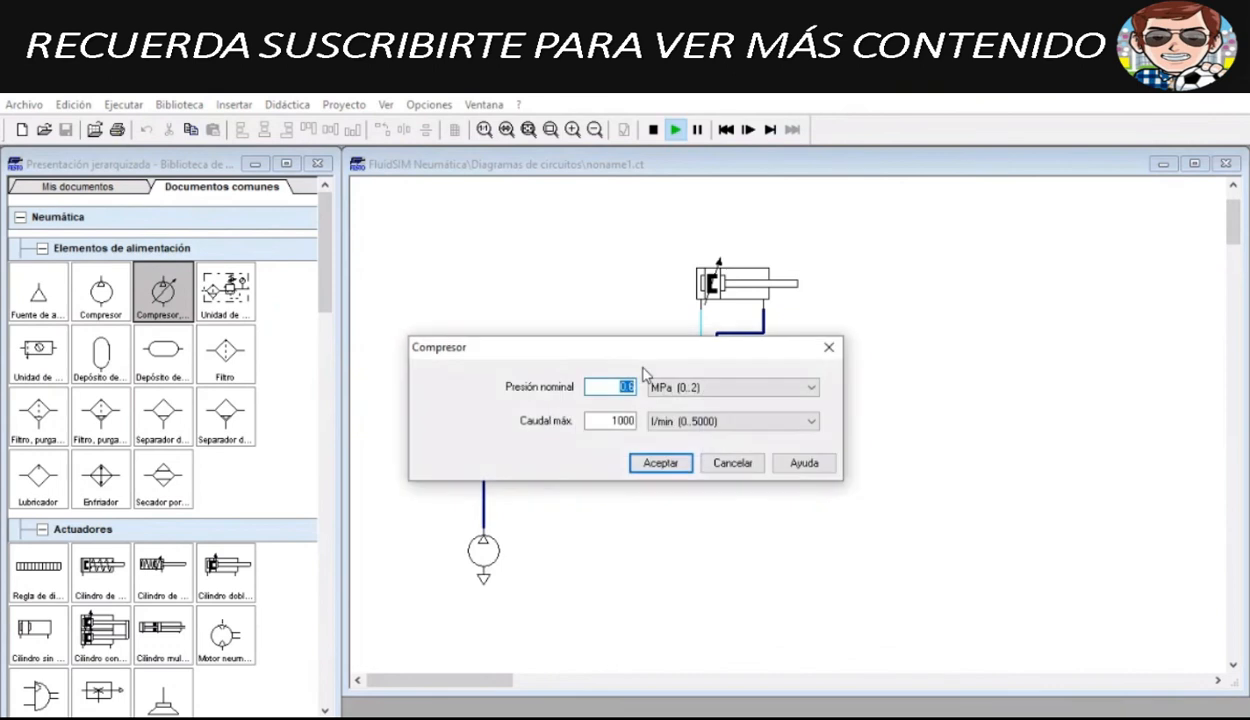
click(826, 348)
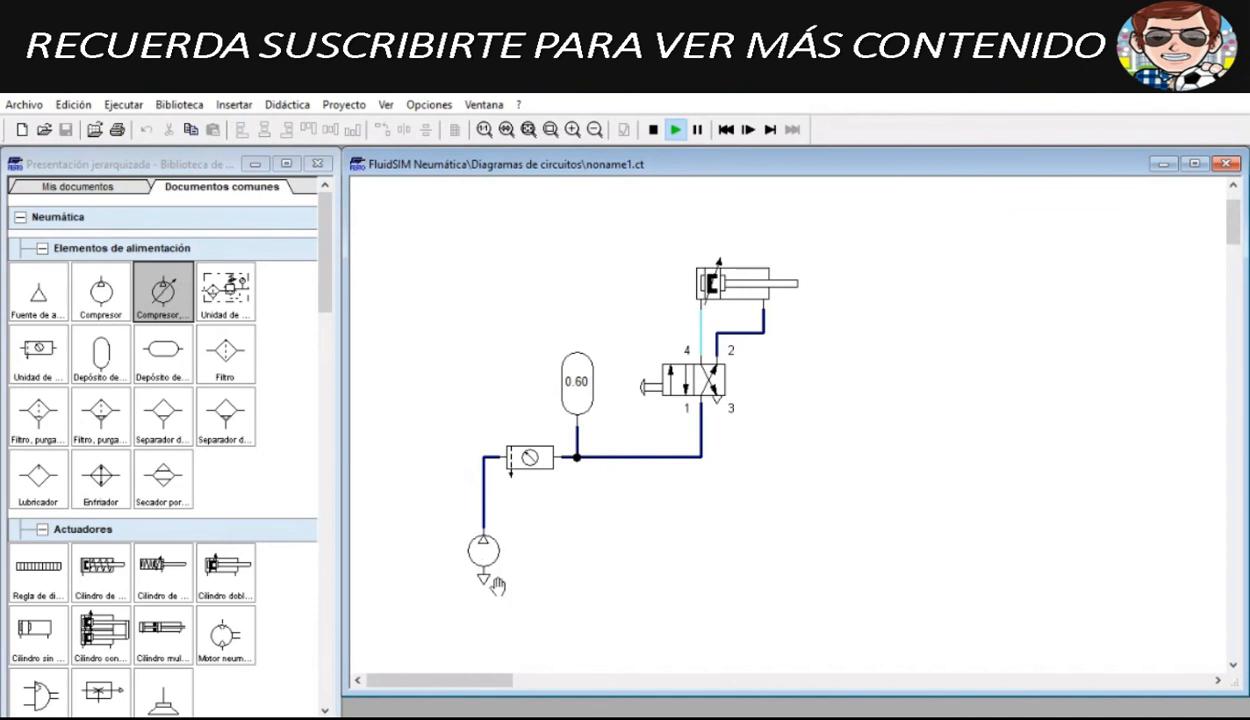
Step: Switch to the PDF guide, compare its compressor photo on page 10 with the simulated circuit, and stop the simulation
key(alt+Tab)
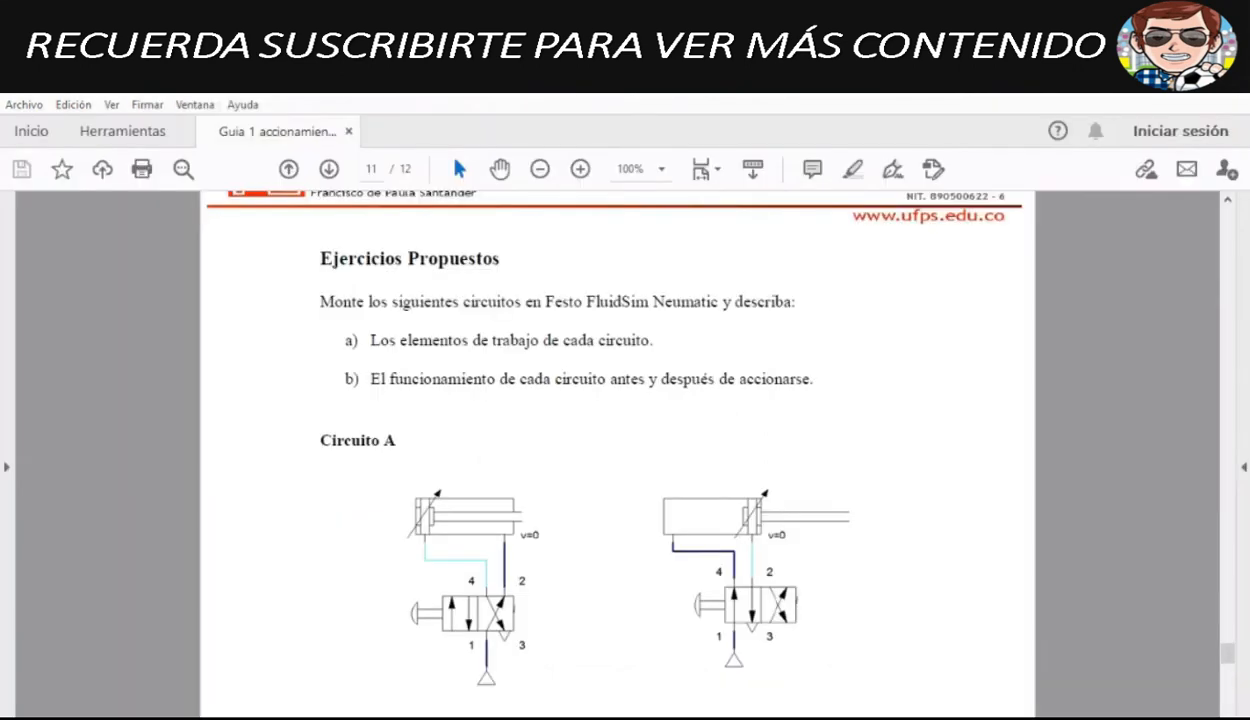
scroll(712, 455, up, 10)
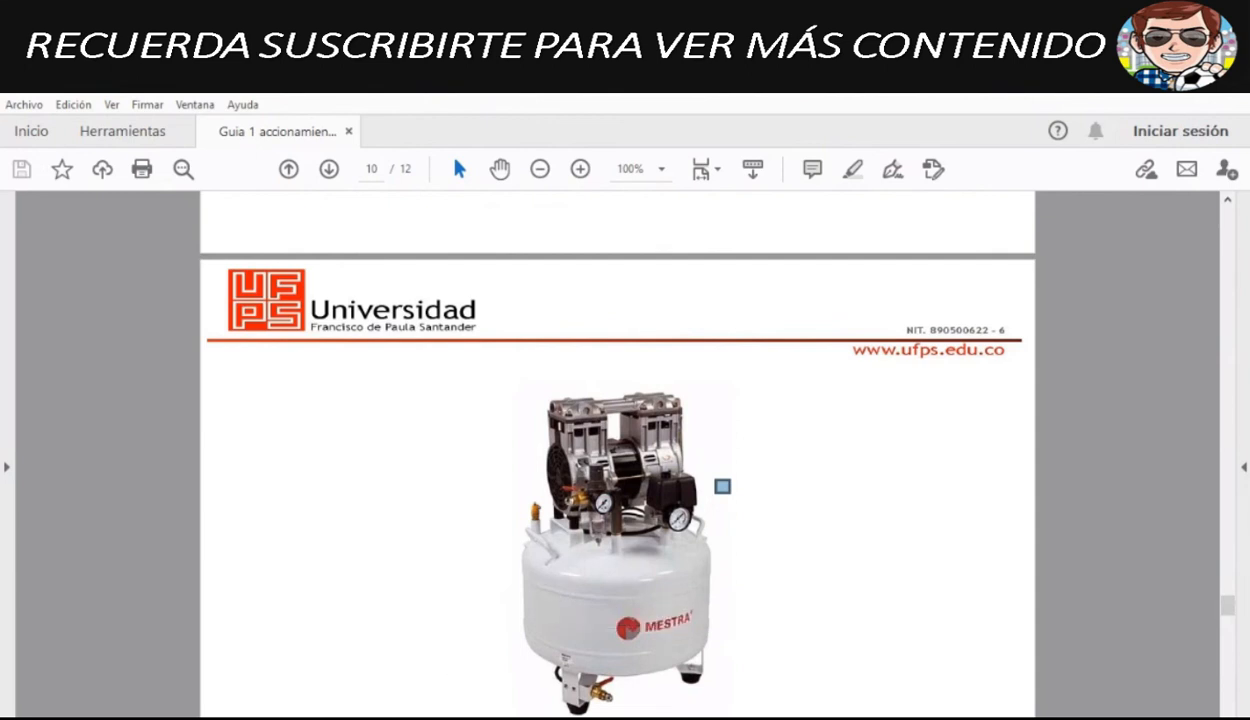
key(alt+Tab)
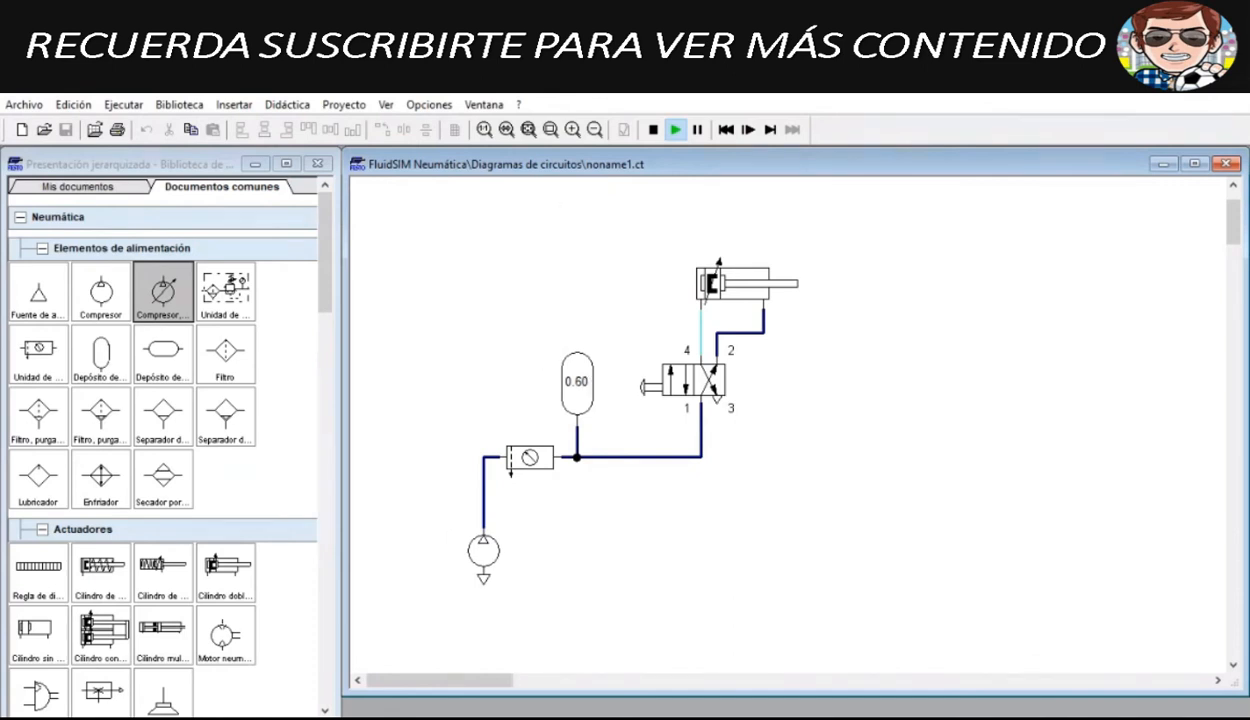
key(alt+Tab)
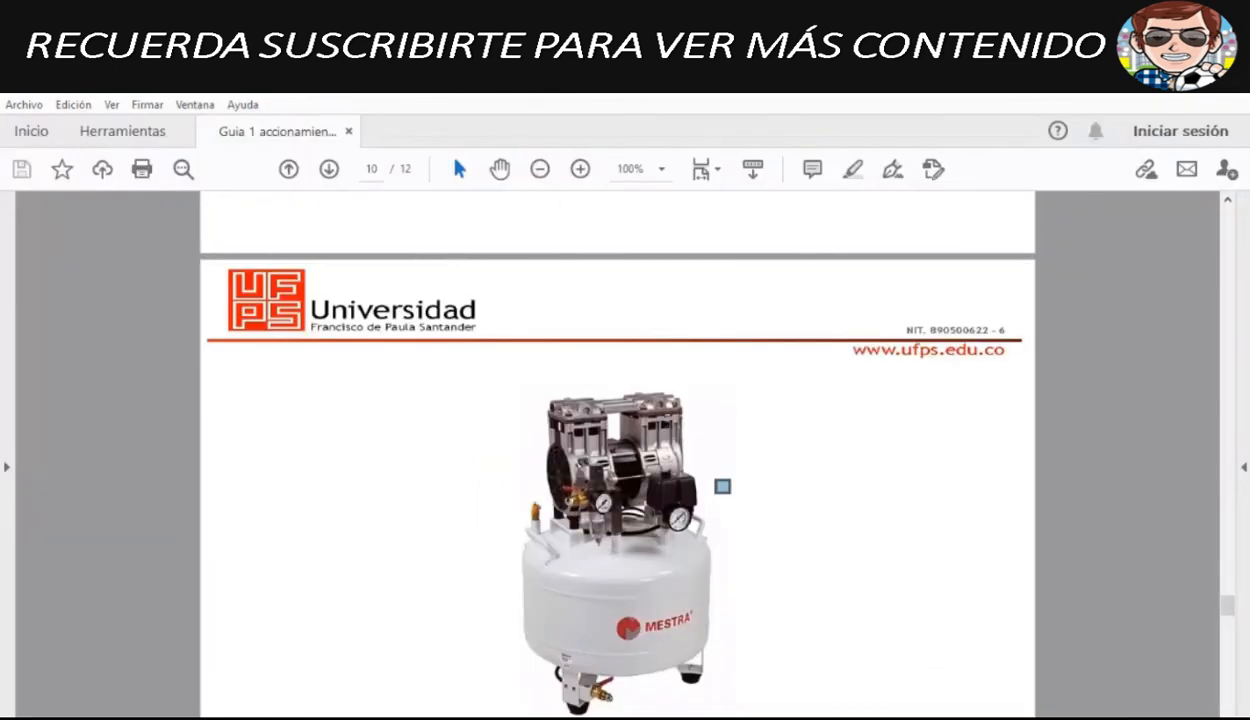
key(alt+Tab)
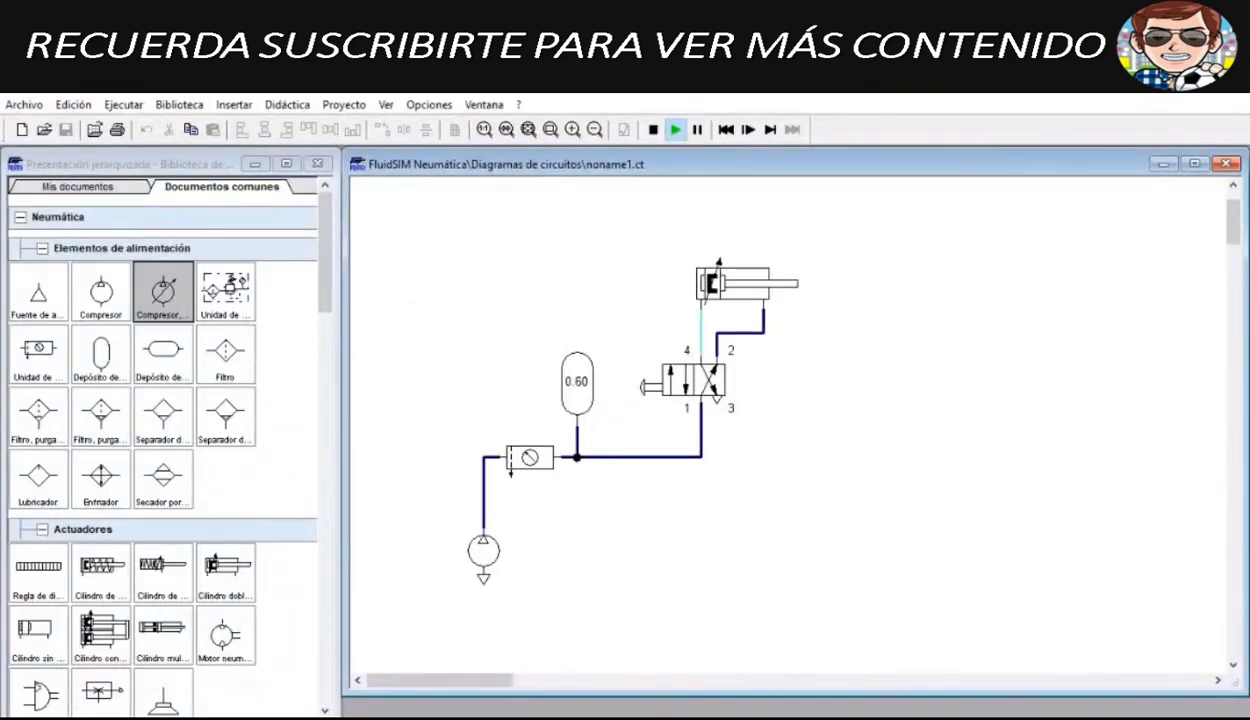
key(alt+Tab)
drag(492, 460, 507, 457)
click(653, 131)
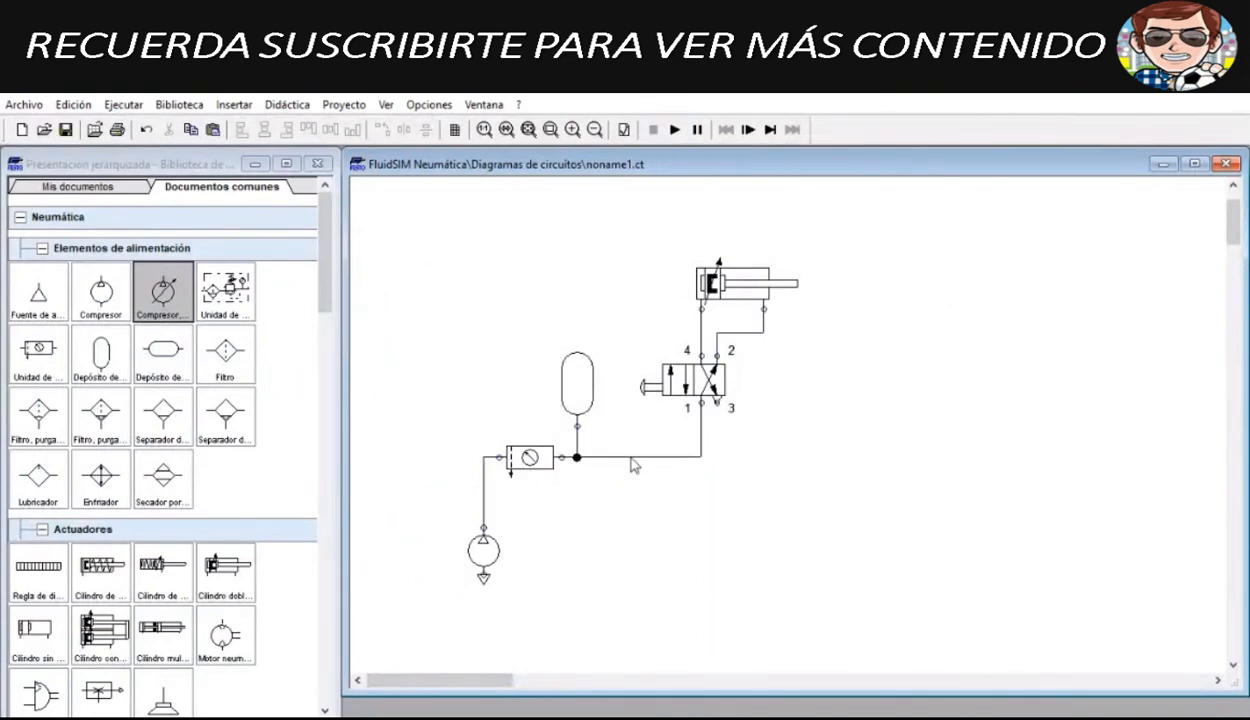
Step: Replace the single-connection air tank with a two-connection one in line with the maintenance unit, removing the old supply line and T-junction
click(574, 378)
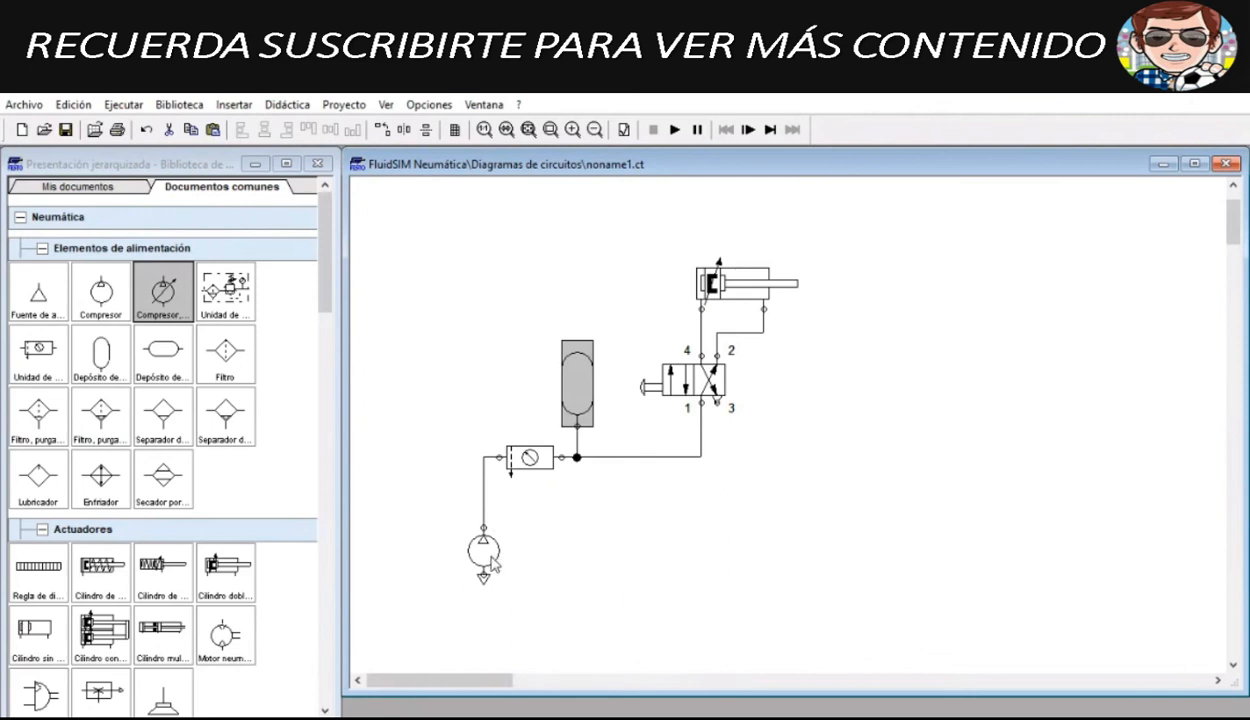
mouse_move(490, 570)
key(Delete)
drag(165, 365, 619, 421)
click(666, 459)
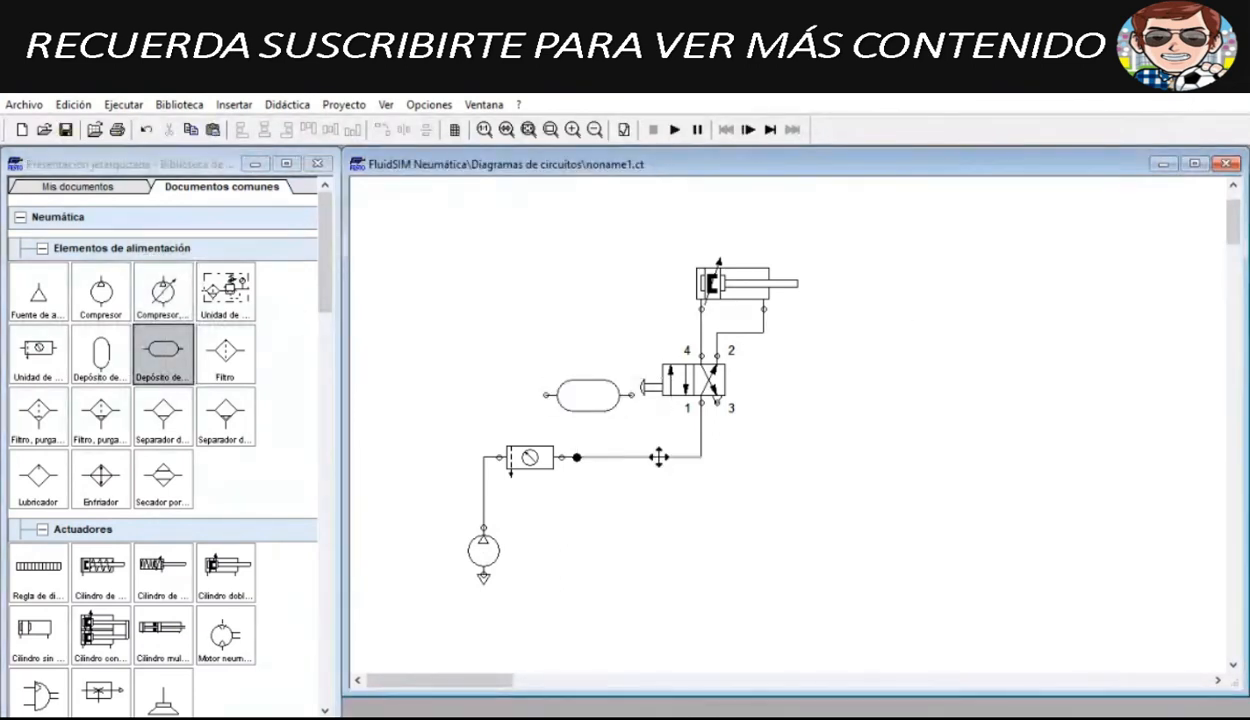
key(Delete)
click(610, 397)
drag(610, 397, 665, 456)
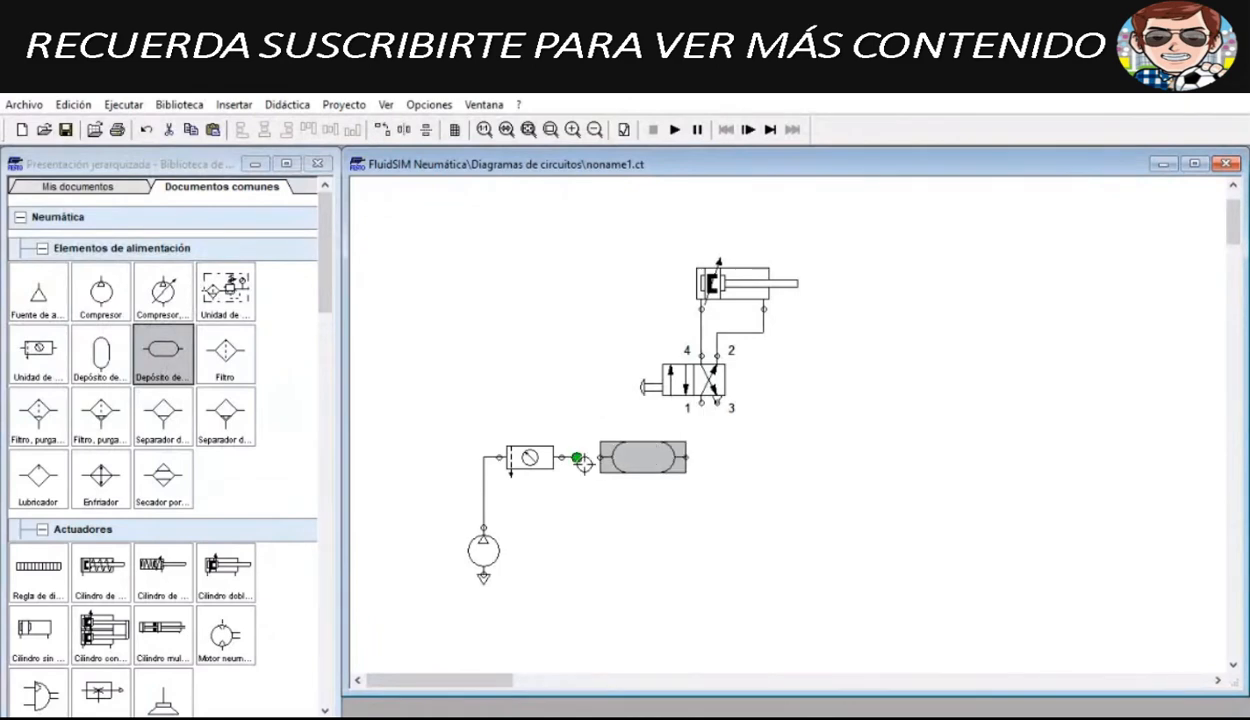
click(583, 463)
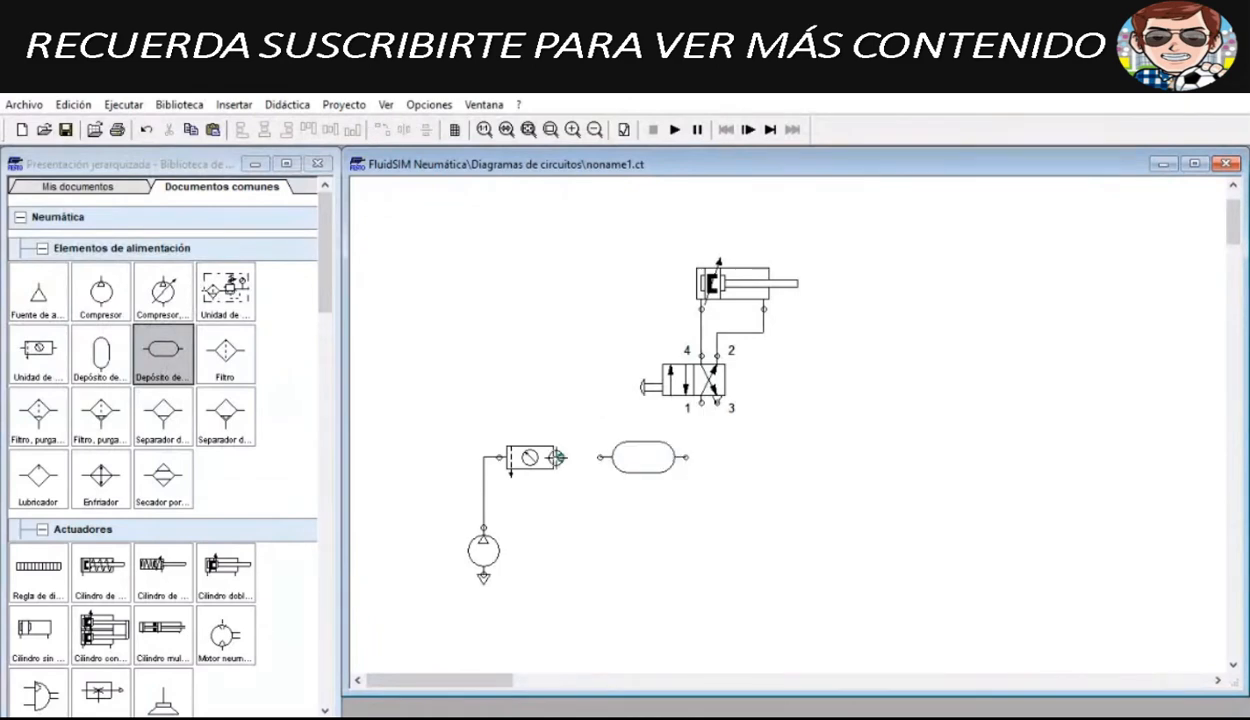
Step: Connect the maintenance unit to the air tank and the tank to valve port 1, and simulate the circuit
drag(557, 457, 598, 457)
drag(697, 406, 685, 457)
click(674, 130)
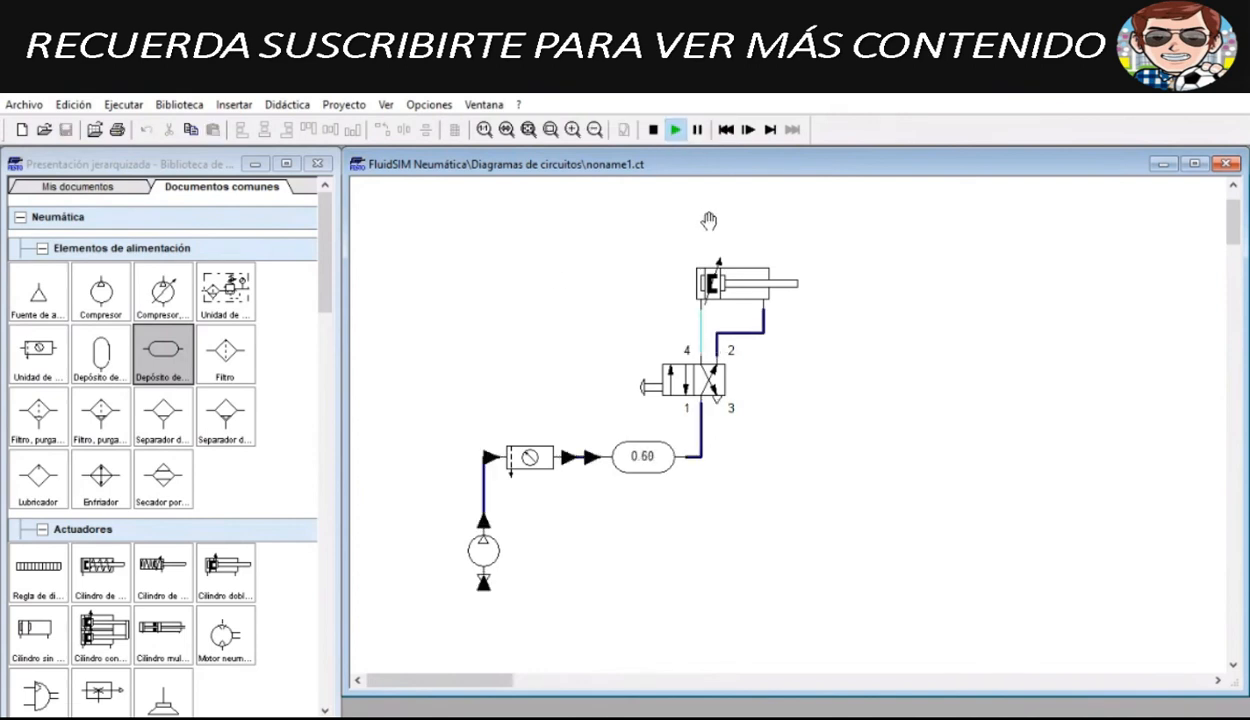